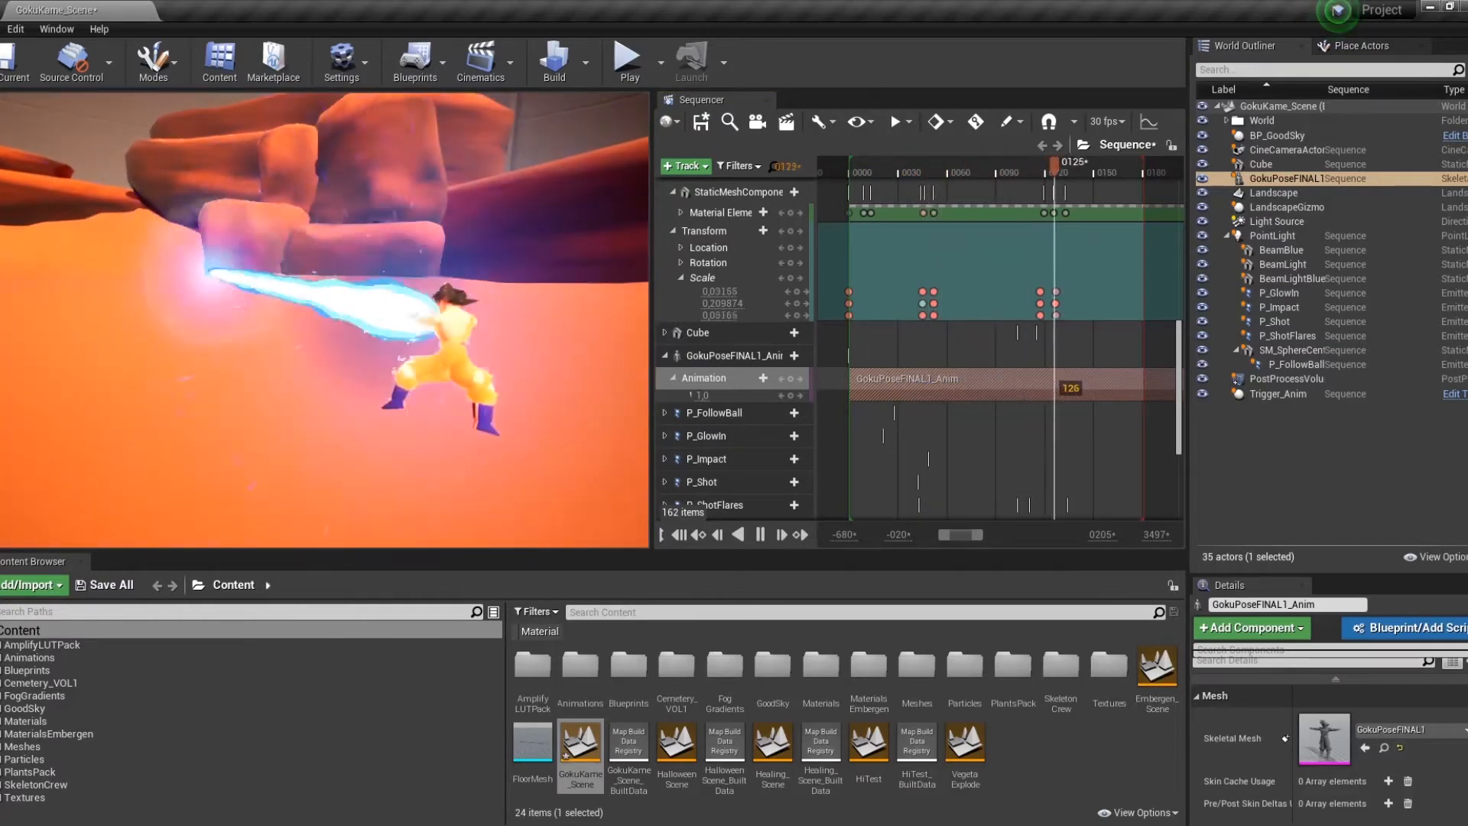
Run through the sequence playback and collapse the GokuPoseFINAL1_Anim and SM_SphereCenter tracks in the Sequencer.
{"action": "left_click", "coordinate": [761, 535]}
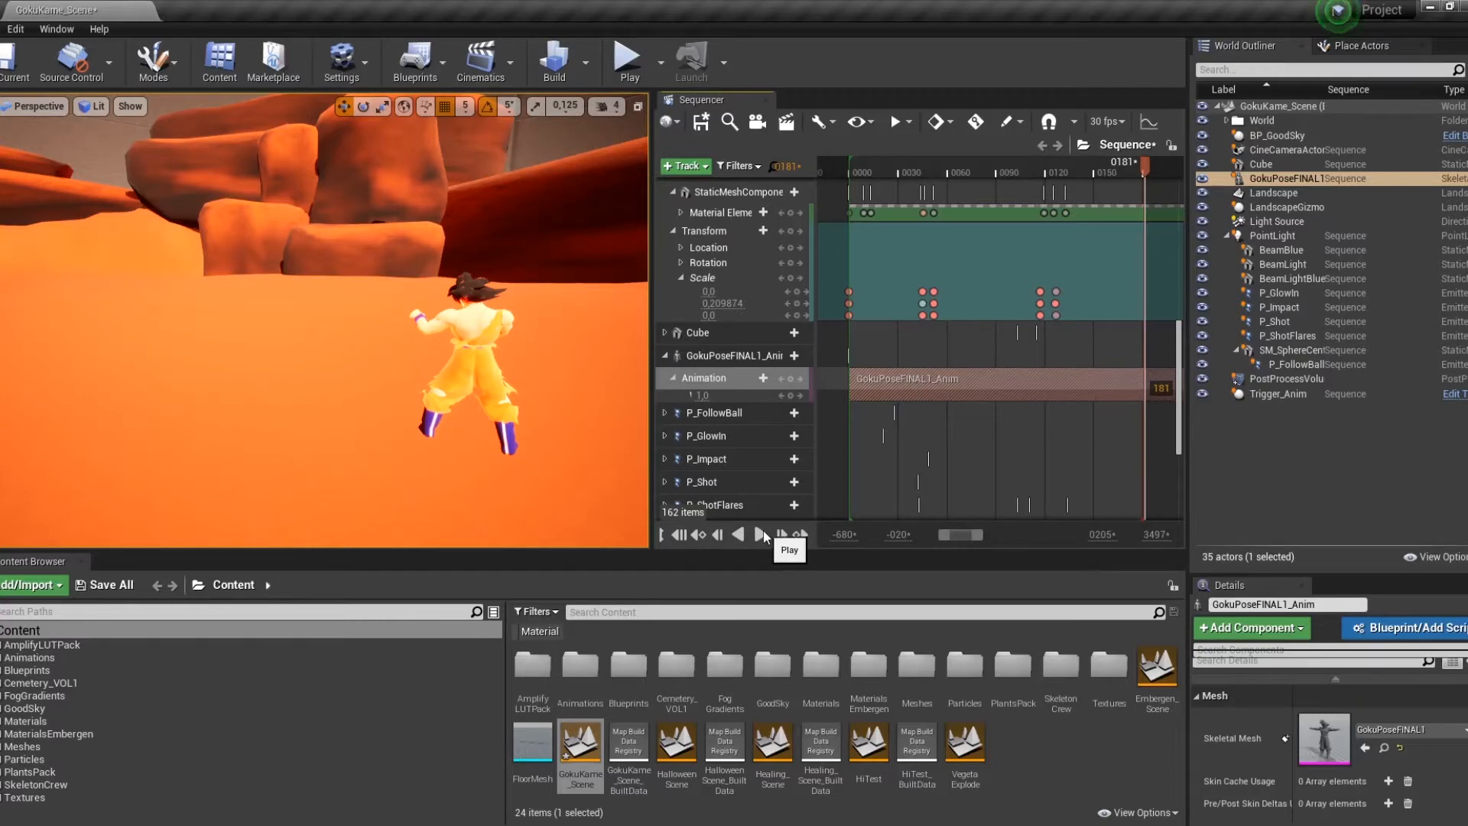
{"action": "left_click", "coordinate": [665, 355]}
{"action": "scroll", "coordinate": [681, 506], "scroll_direction": "down", "scroll_amount": 3}
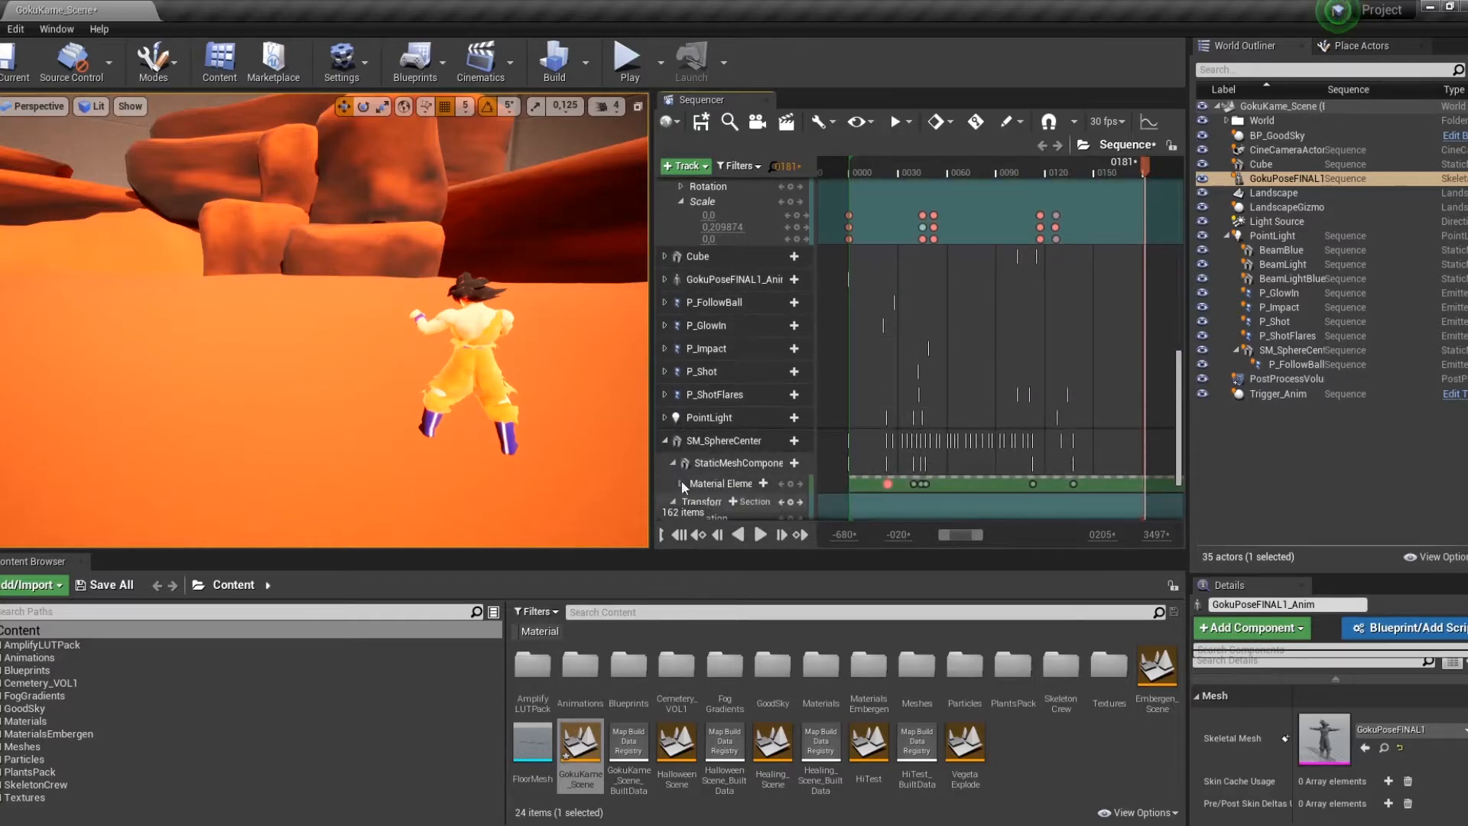
{"action": "left_click", "coordinate": [671, 440]}
{"action": "scroll", "coordinate": [663, 462], "scroll_direction": "up", "scroll_amount": 1}
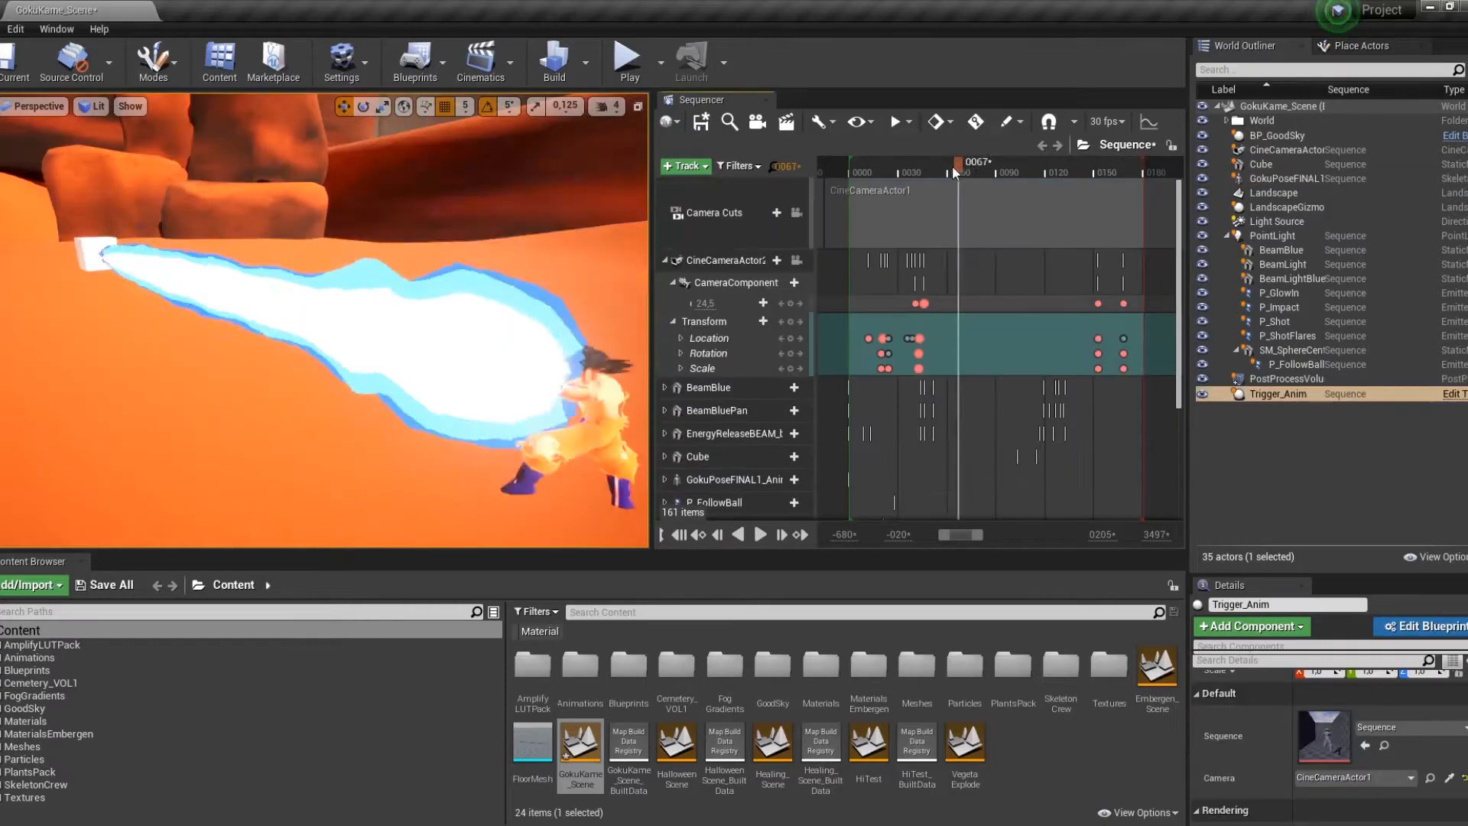
Return to the start of the sequence and play the beam attack animation, restarting it once.
{"action": "left_click_drag", "start_coordinate": [952, 168], "coordinate": [843, 173]}
{"action": "key", "text": "space"}
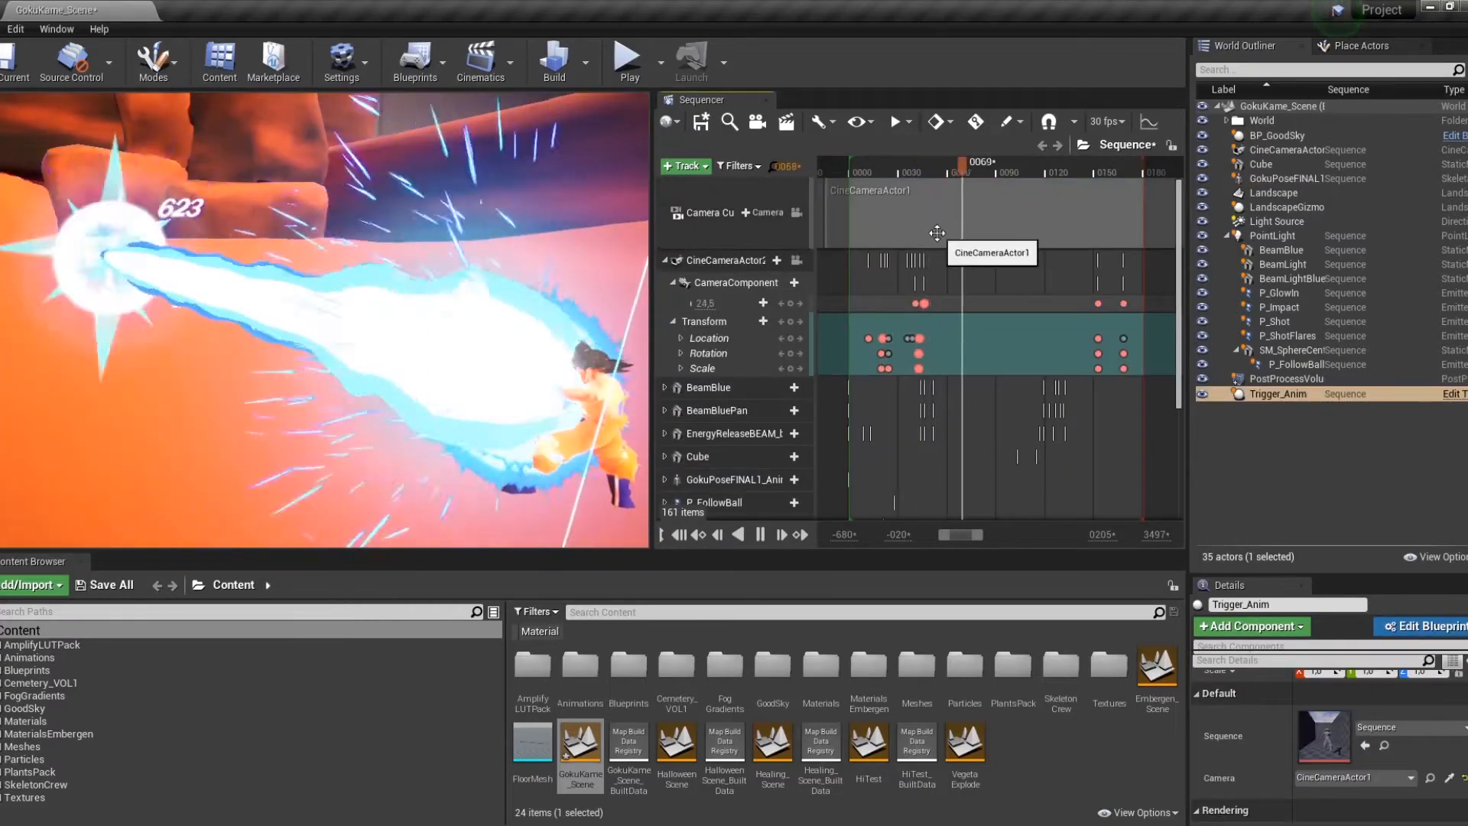
{"action": "left_click", "coordinate": [839, 174]}
{"action": "key", "text": "space"}
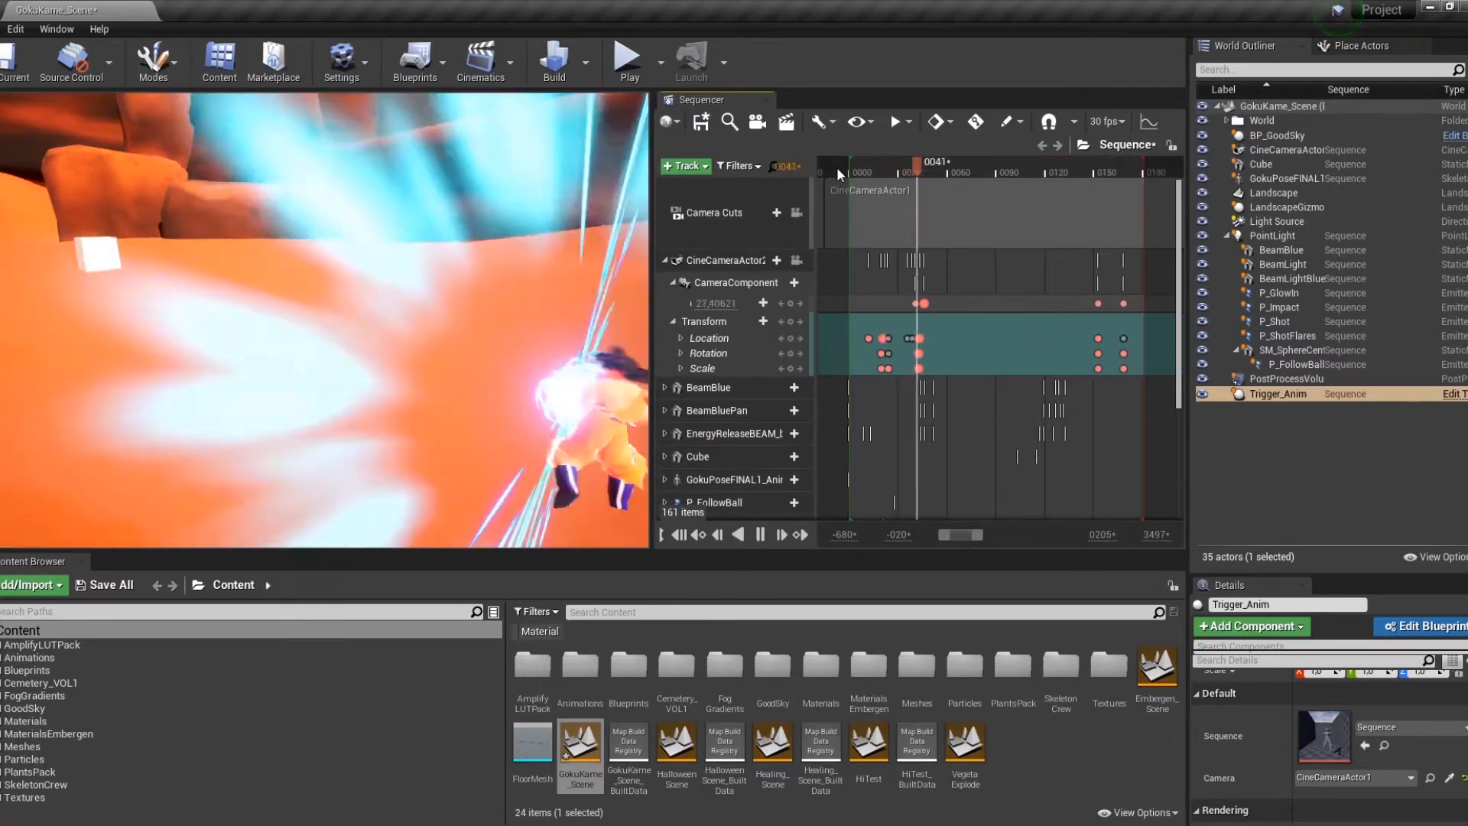
{"action": "key", "text": "space"}
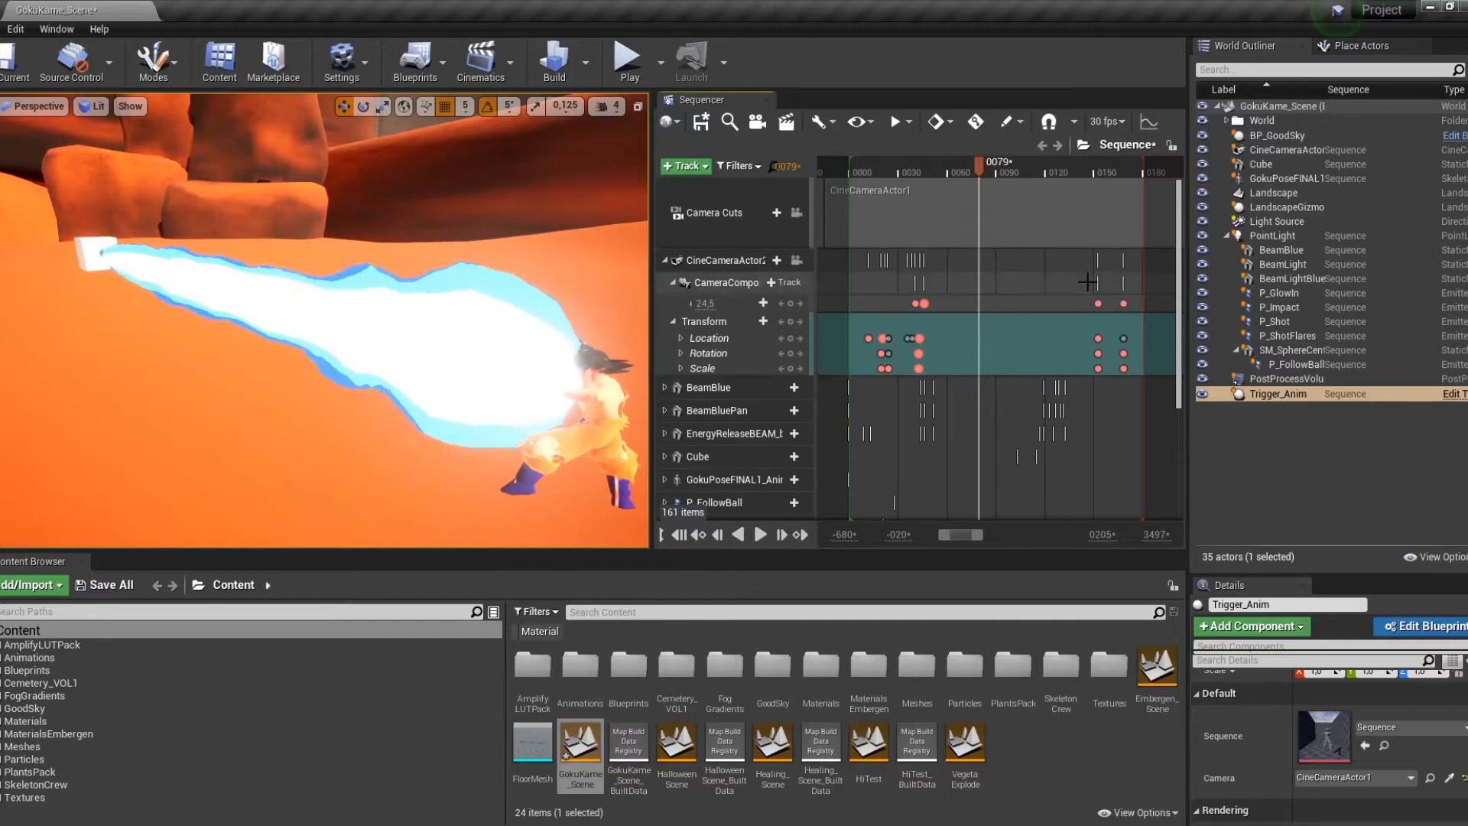
Move the BeamBlue mesh upward to separate it from the other beam layers.
{"action": "left_click", "coordinate": [1319, 251]}
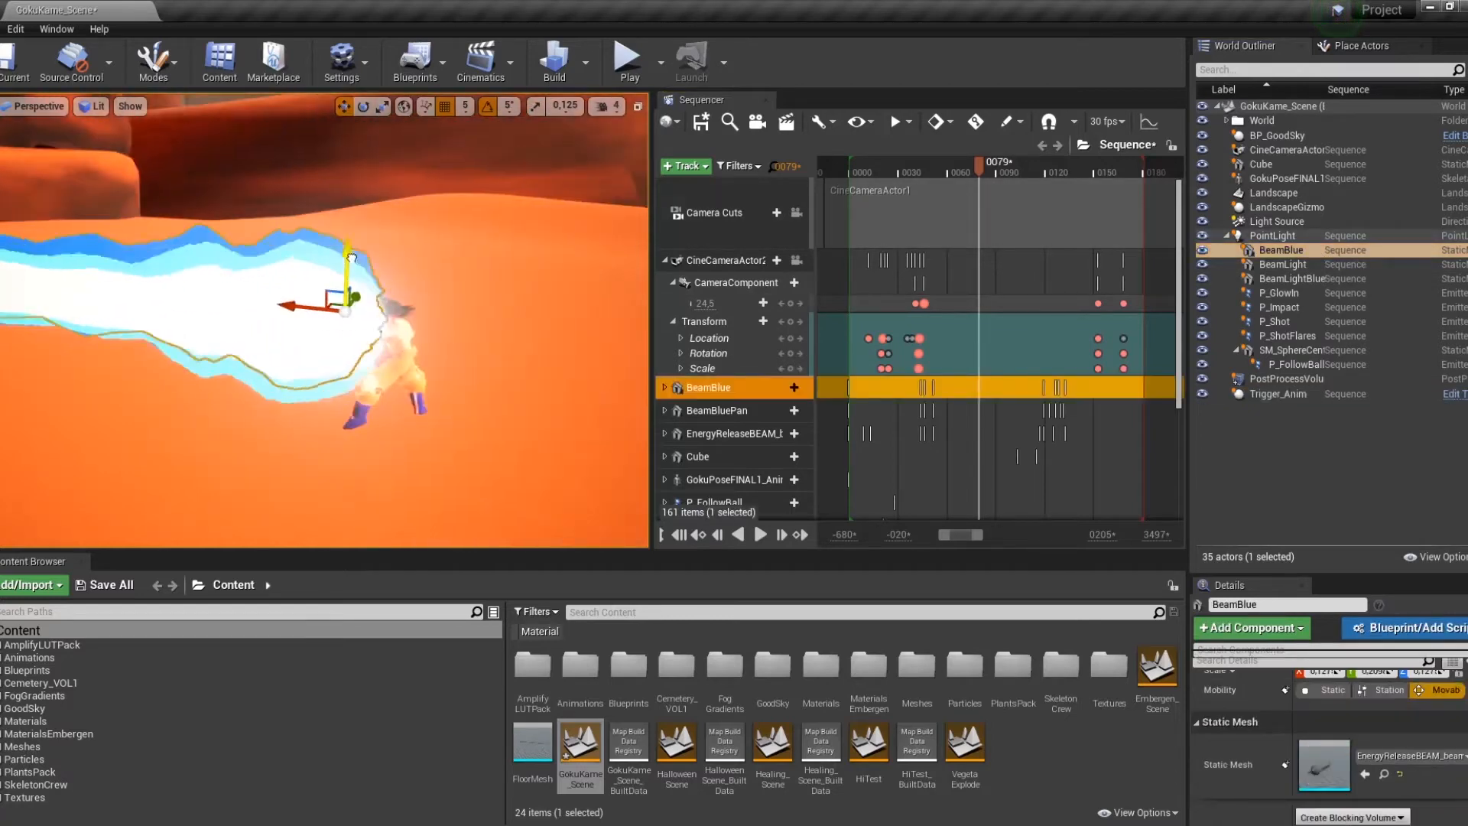
{"action": "left_click_drag", "start_coordinate": [352, 257], "coordinate": [353, 135]}
{"action": "right_click_drag", "start_coordinate": [360, 259], "coordinate": [355, 215]}
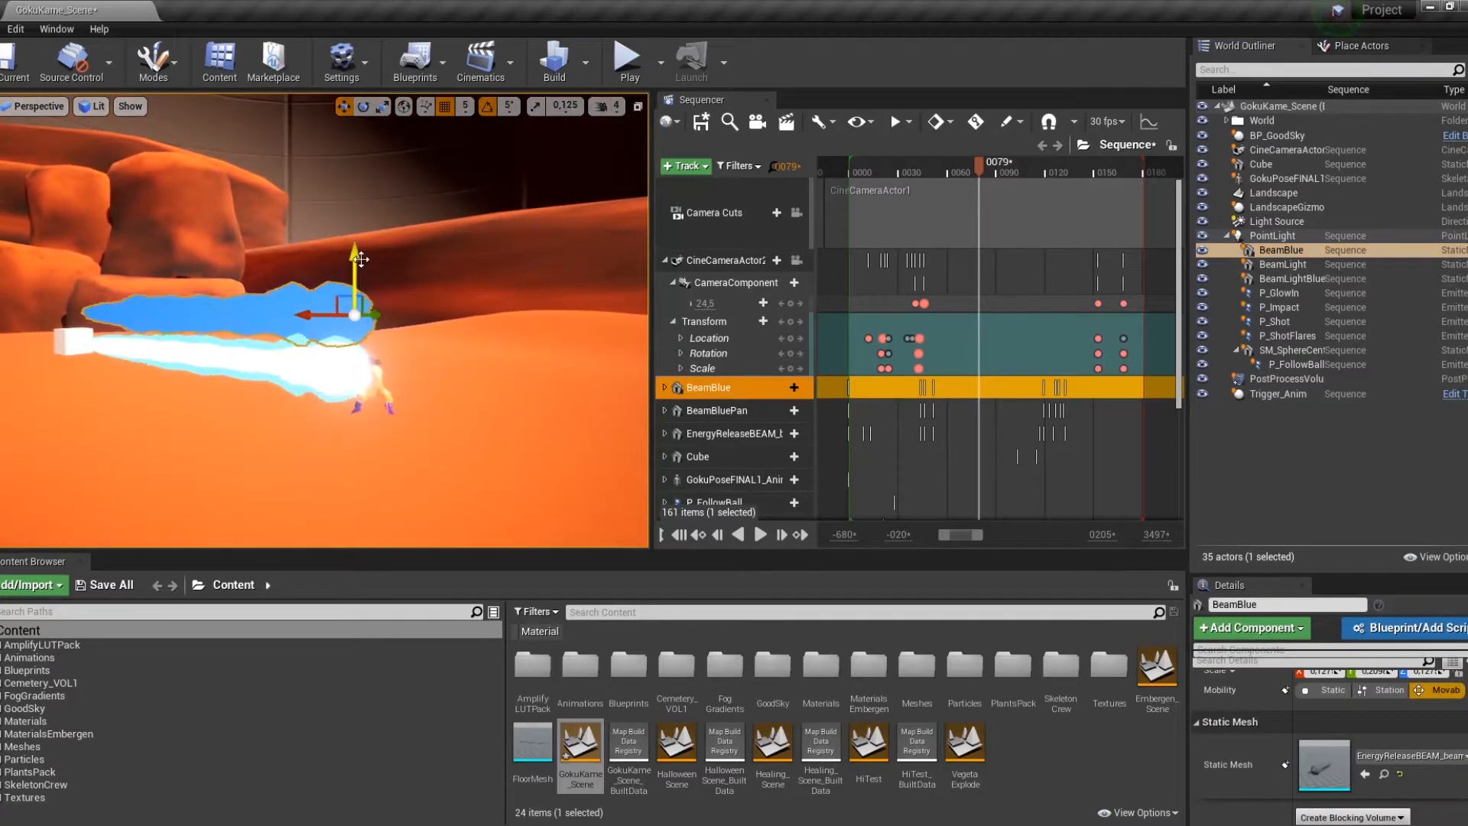
Raise the BeamLight mesh so it sits between the blue and light-blue beam layers.
{"action": "left_click", "coordinate": [1284, 265]}
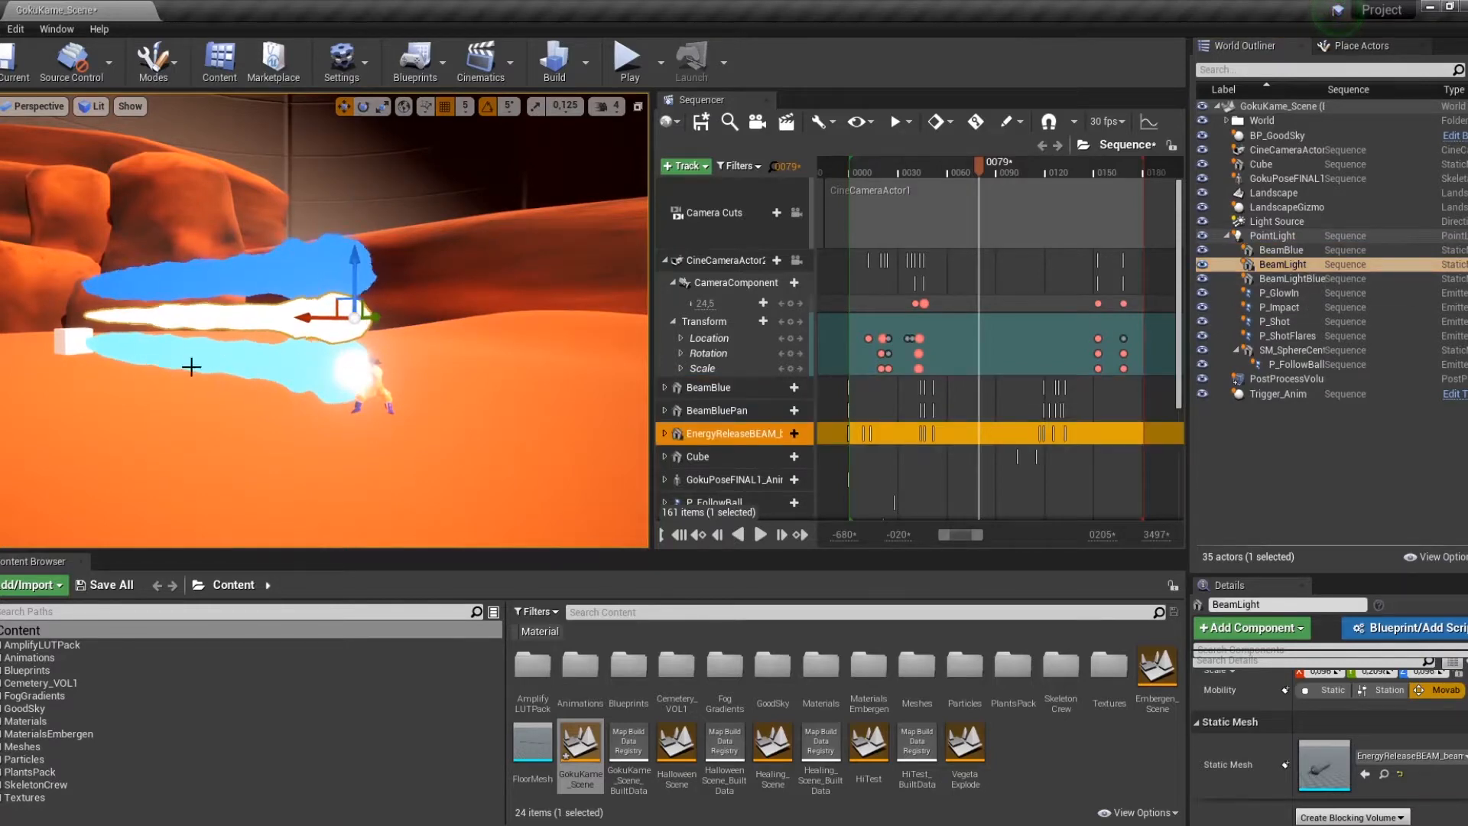
{"action": "right_click_drag", "start_coordinate": [191, 367], "coordinate": [225, 367]}
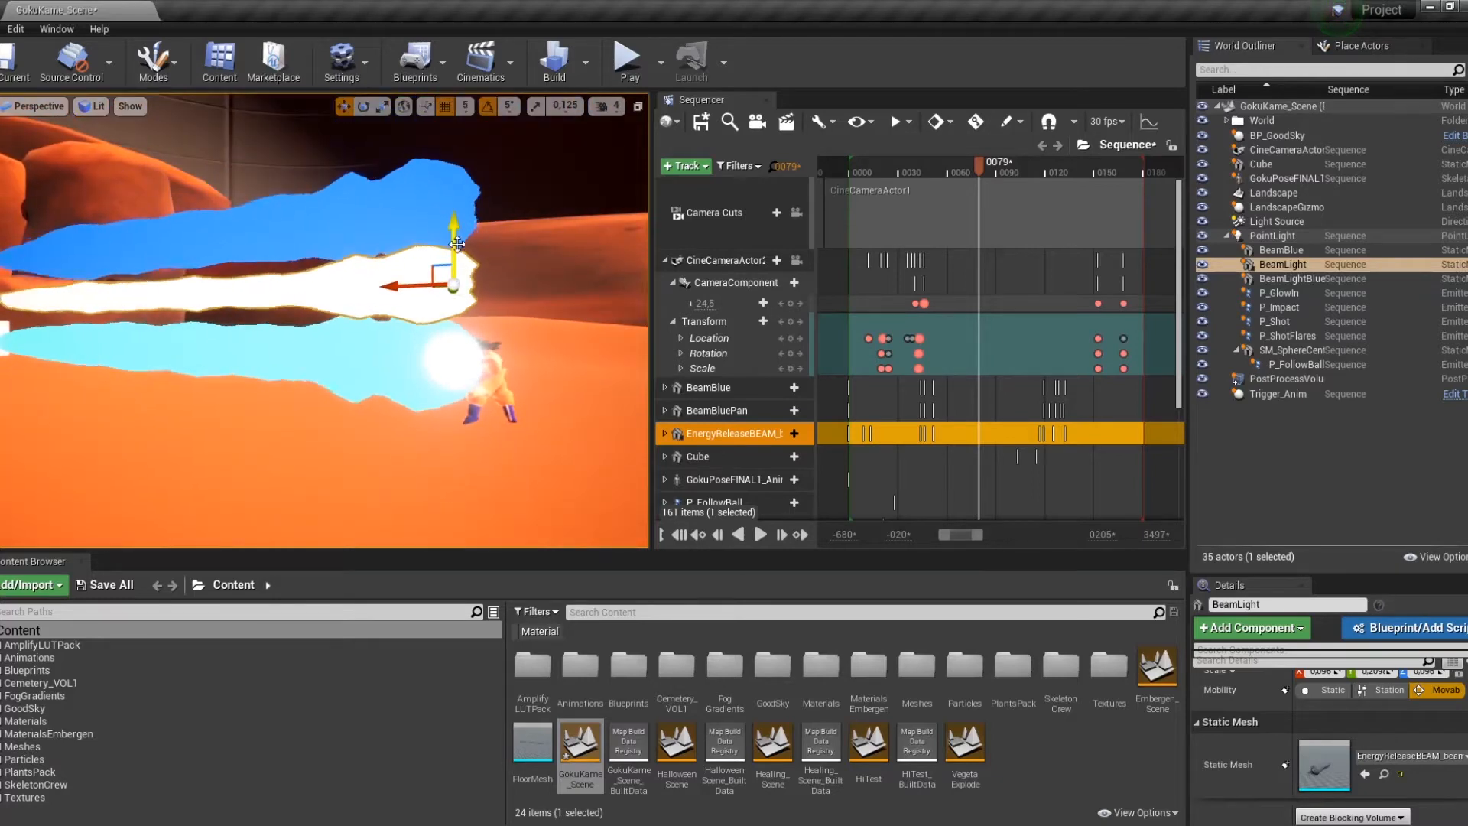
{"action": "right_click_drag", "start_coordinate": [457, 244], "coordinate": [478, 251]}
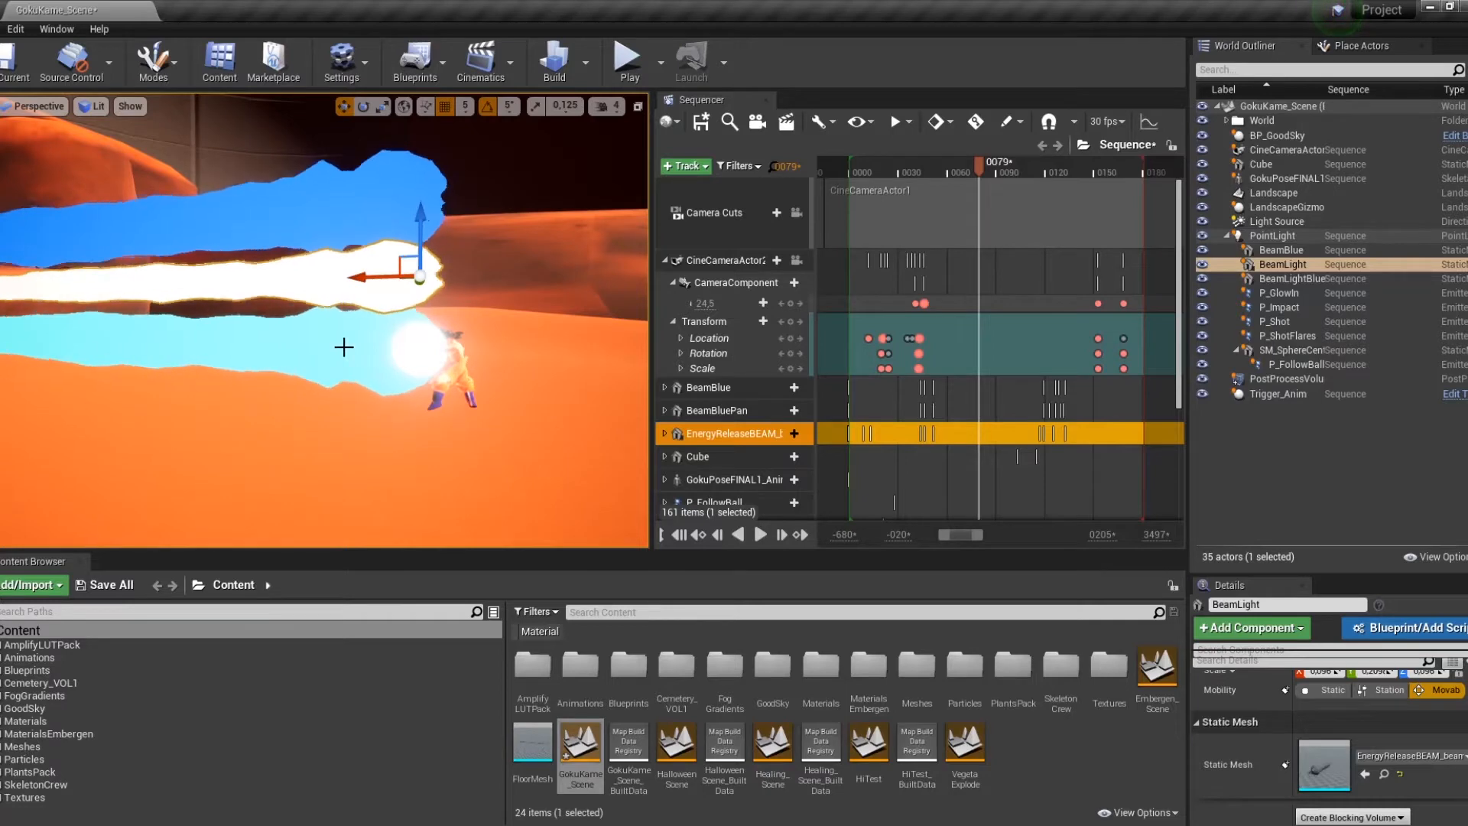
Undo the moves of BeamLight and BeamBlue and view the beam up close in game view.
{"action": "key", "text": "ctrl+z"}
{"action": "key", "text": "ctrl+z"}
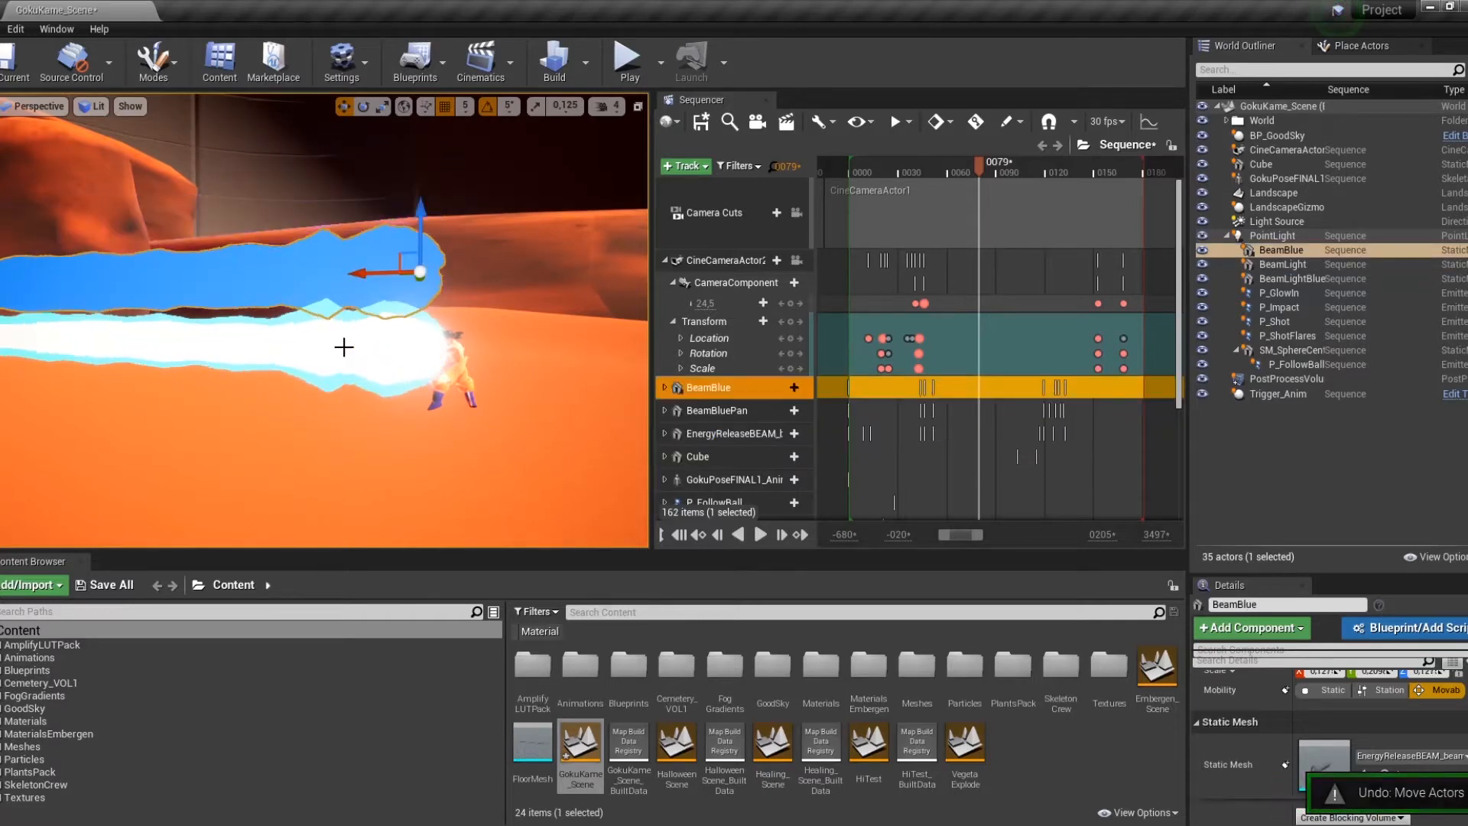
{"action": "right_click_drag", "start_coordinate": [529, 352], "coordinate": [528, 305]}
{"action": "key", "text": "g"}
{"action": "key", "text": "g"}
{"action": "key", "text": "w"}
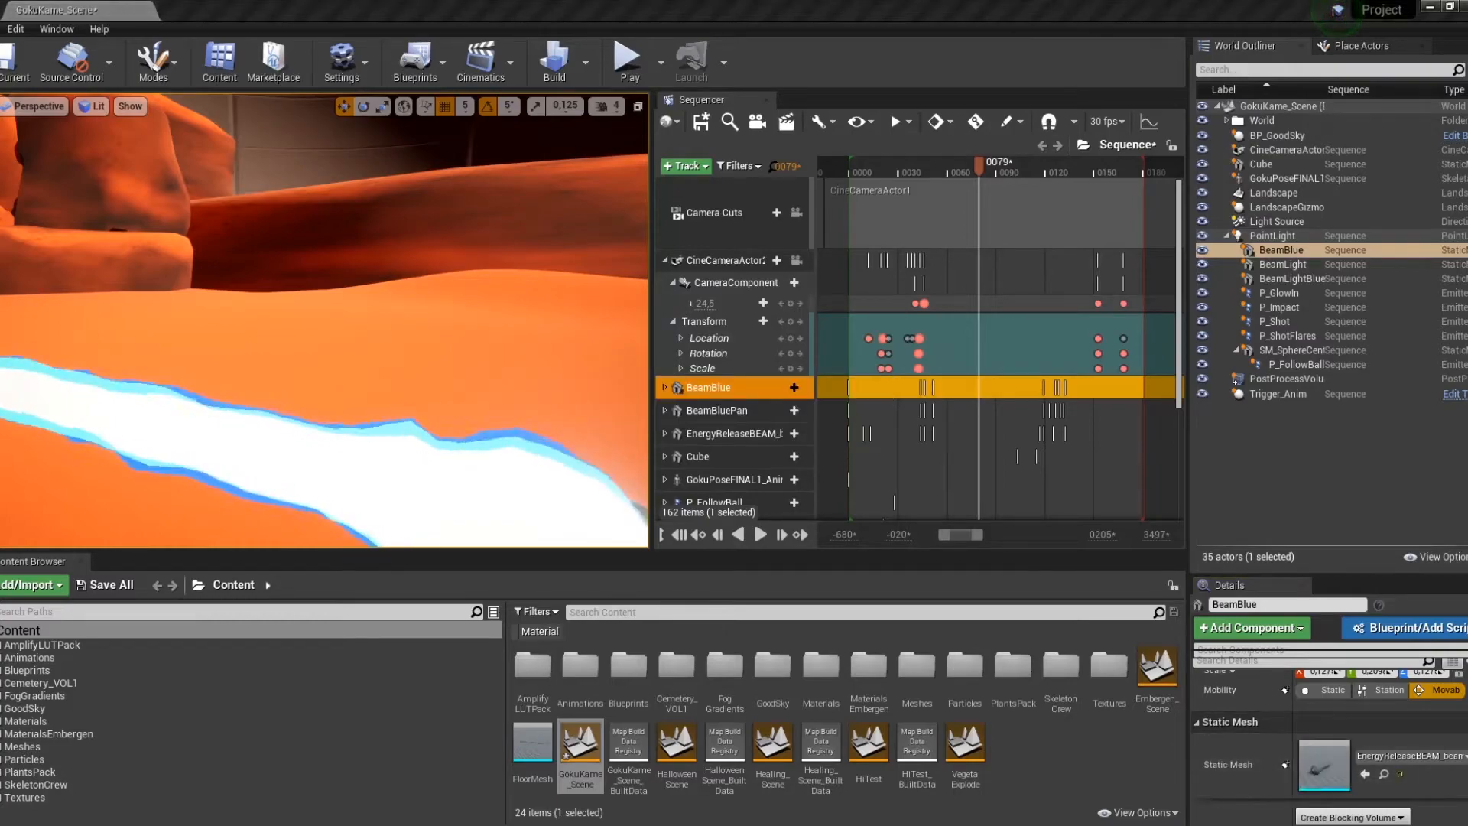
Inspect the EnergyReleaseBEAM_beam static mesh from several angles in its own editor and close it.
{"action": "left_click_drag", "start_coordinate": [524, 7], "coordinate": [498, 11]}
{"action": "left_click_drag", "start_coordinate": [540, 265], "coordinate": [367, 265], "text": "alt"}
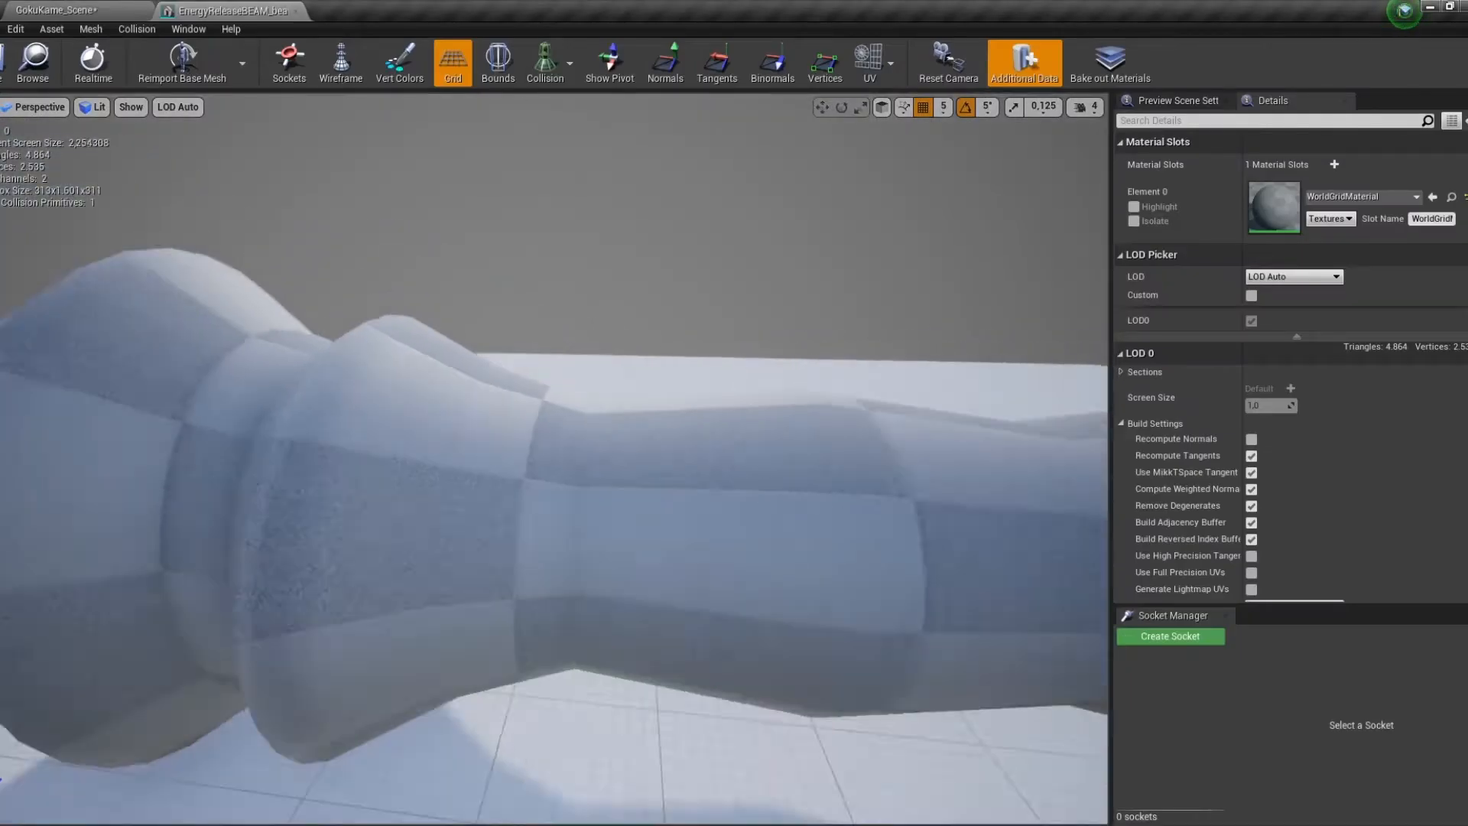
{"action": "right_click_drag", "start_coordinate": [541, 265], "coordinate": [428, 265], "text": "alt"}
{"action": "left_click_drag", "start_coordinate": [540, 265], "coordinate": [490, 275], "text": "alt"}
{"action": "right_click_drag", "start_coordinate": [541, 265], "coordinate": [650, 265], "text": "alt"}
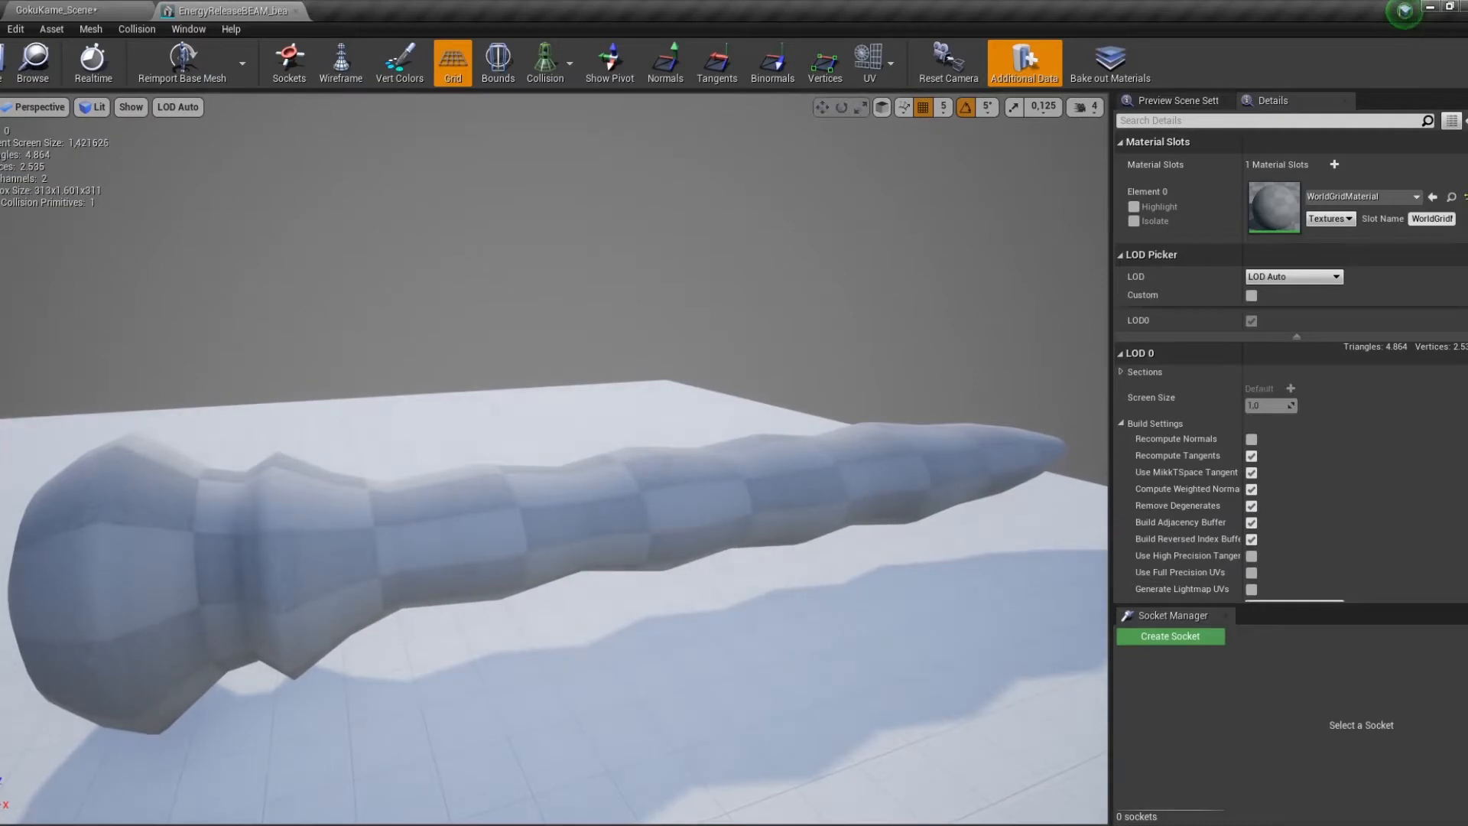
{"action": "middle_click_drag", "start_coordinate": [540, 265], "coordinate": [540, 168], "text": "alt"}
{"action": "right_click_drag", "start_coordinate": [540, 265], "coordinate": [489, 265], "text": "alt"}
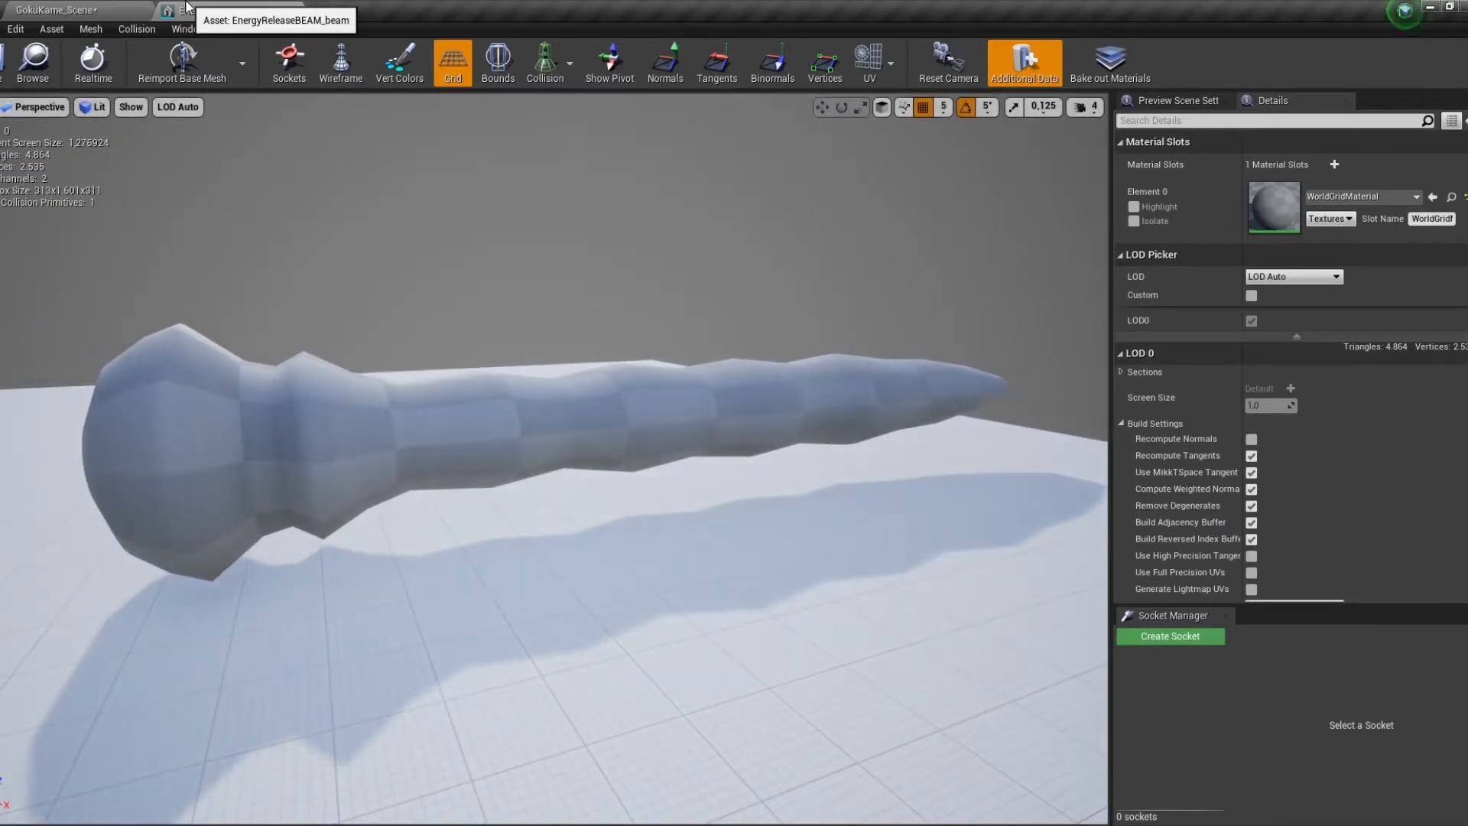
{"action": "left_click", "coordinate": [295, 11]}
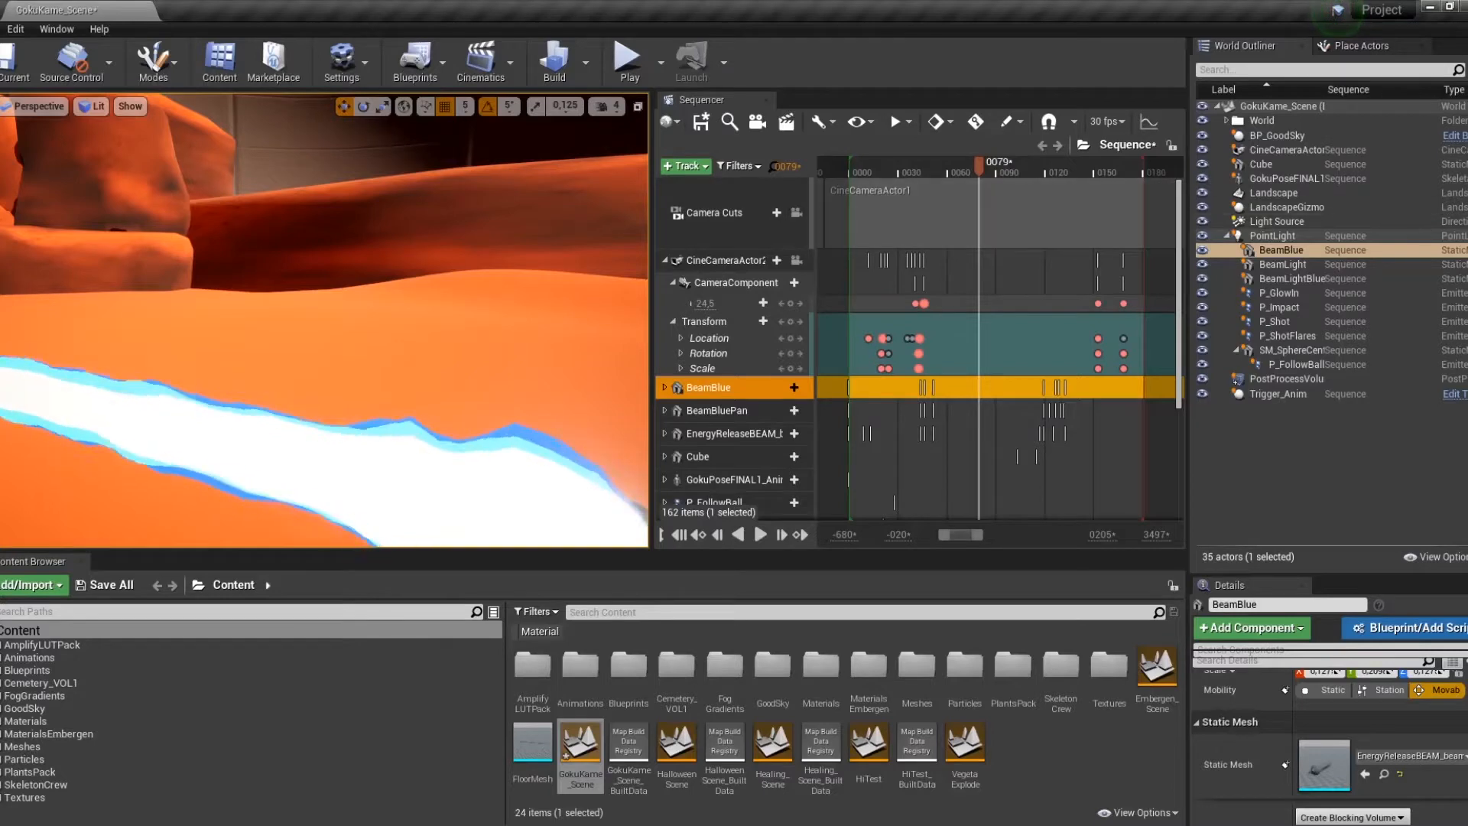
Search the project content for "beam" and open the M_Beam material.
{"action": "right_click_drag", "start_coordinate": [324, 319], "coordinate": [314, 363]}
{"action": "right_click_drag", "start_coordinate": [535, 321], "coordinate": [556, 228]}
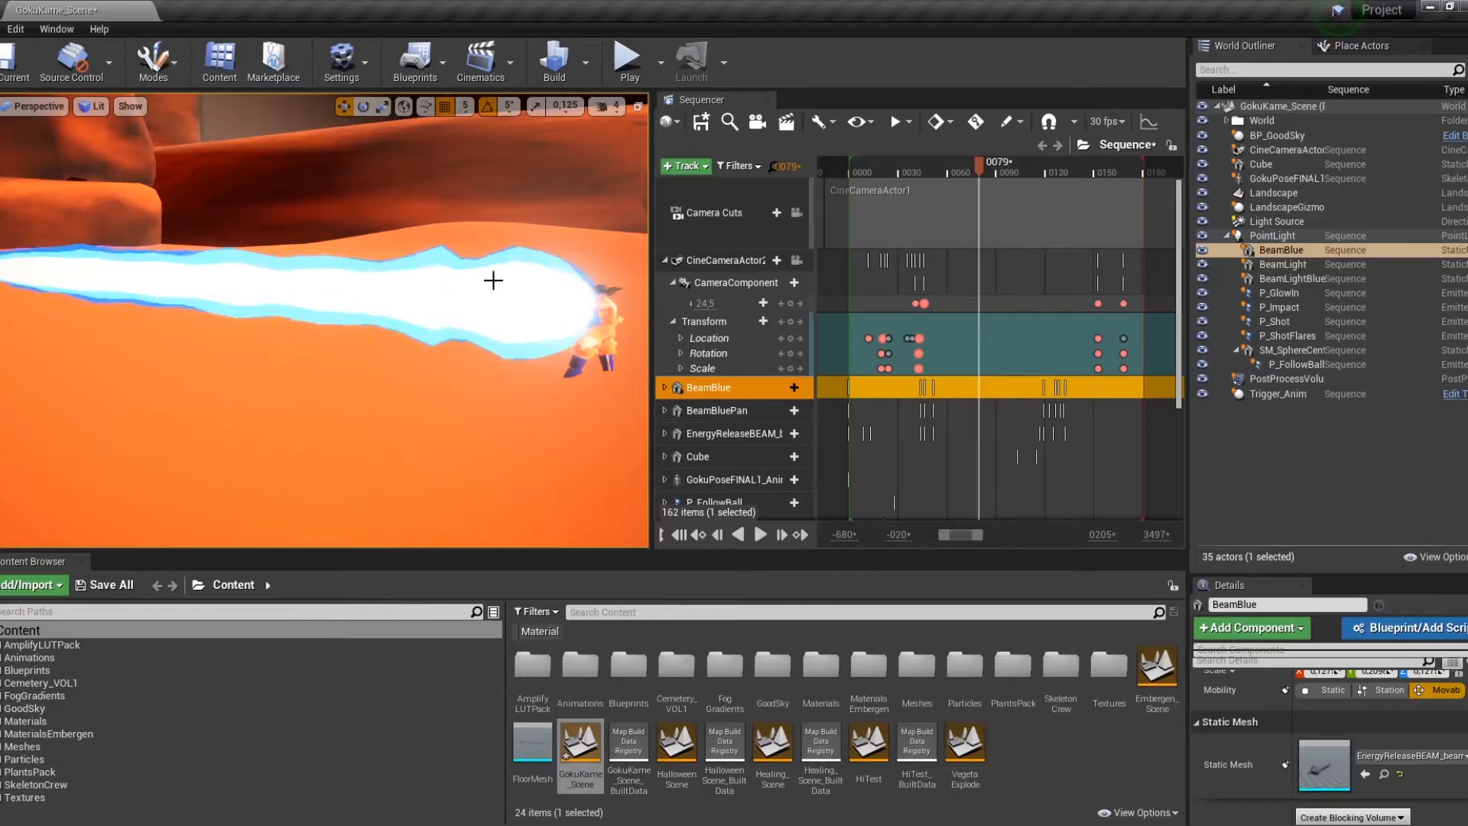
{"action": "scroll", "coordinate": [1313, 754], "scroll_direction": "down", "scroll_amount": 3}
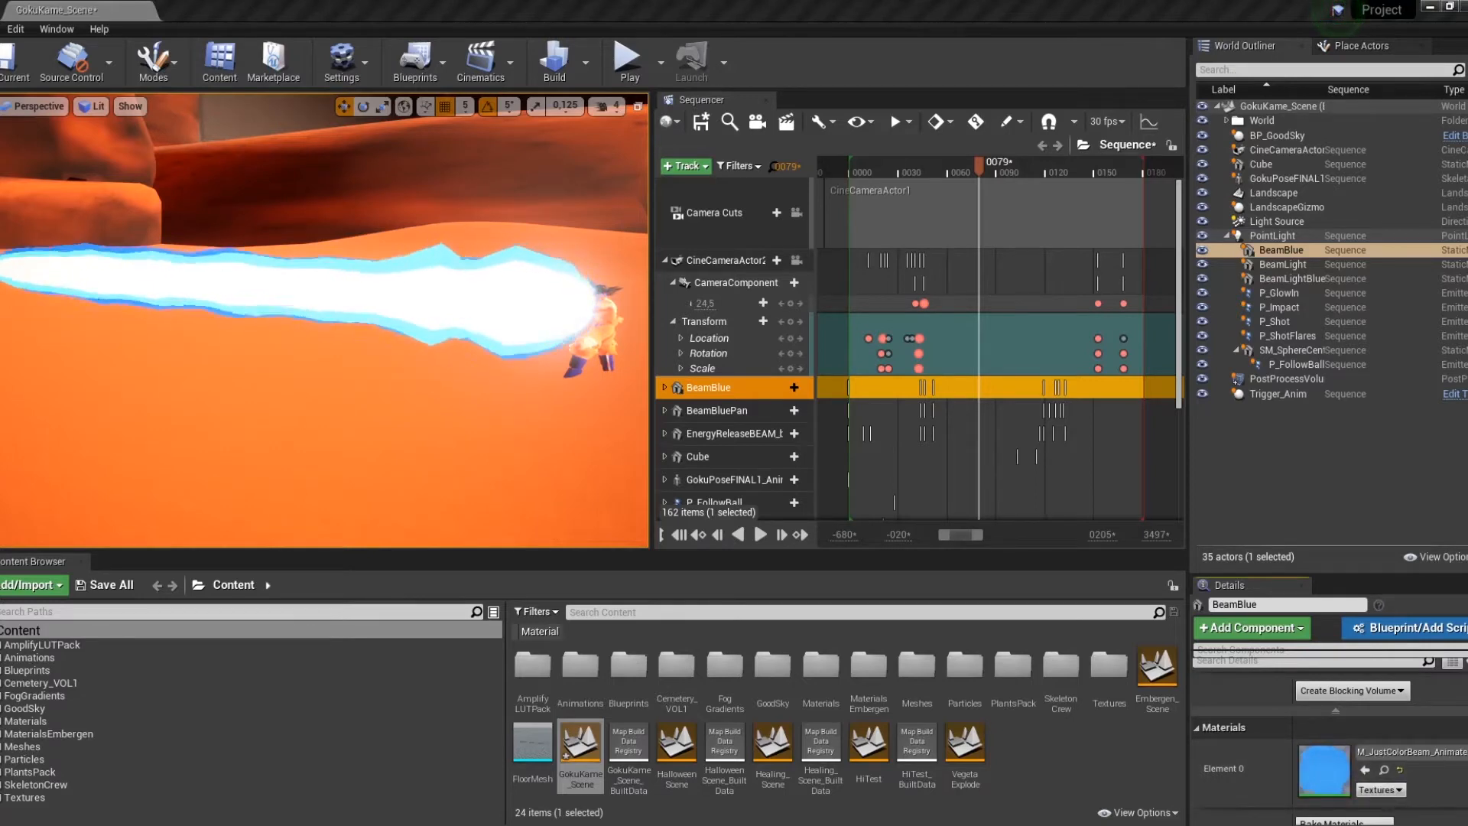
{"action": "left_click", "coordinate": [698, 615]}
{"action": "type", "text": "beam"}
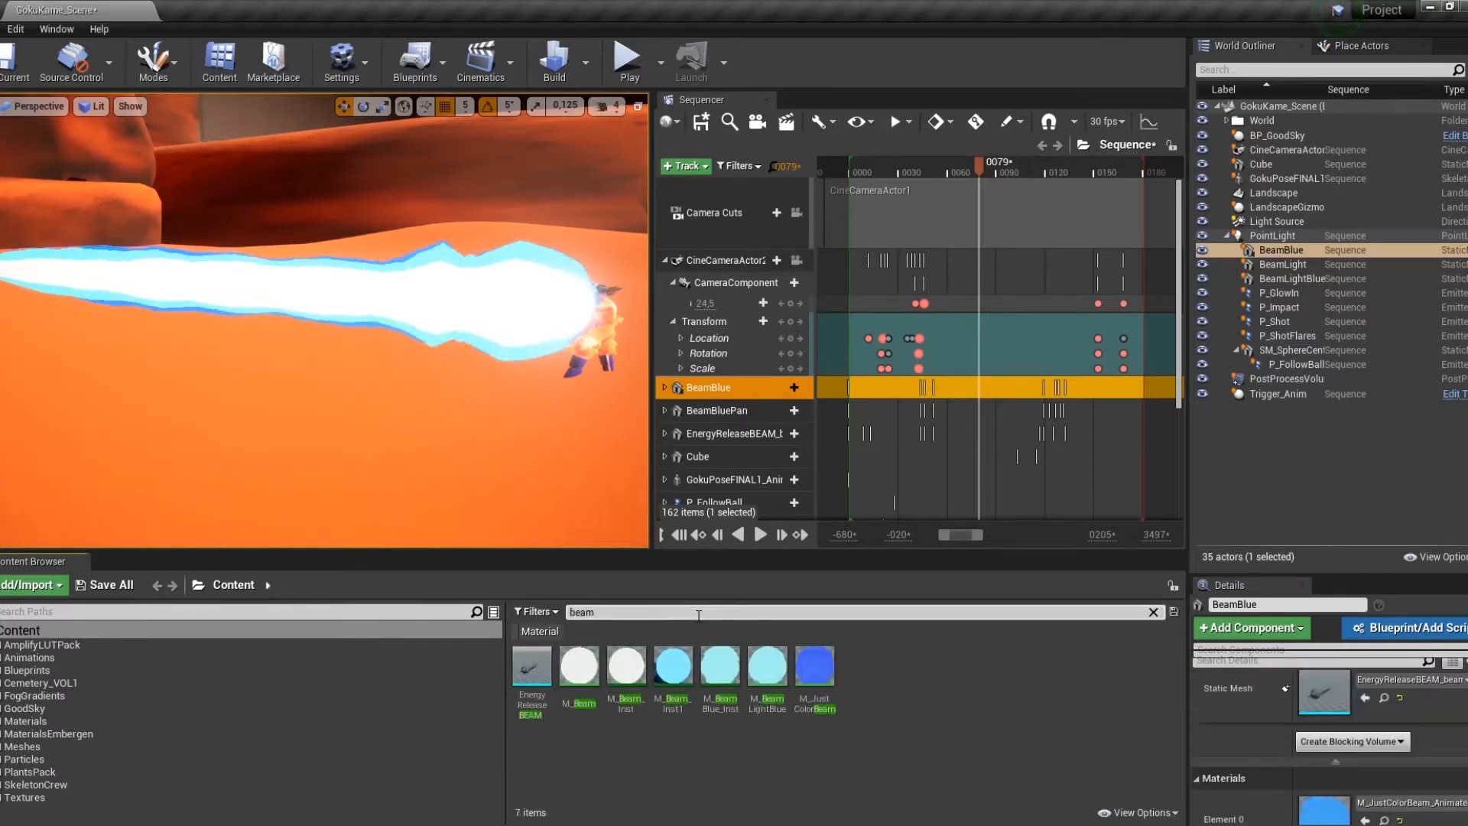
{"action": "double_click", "coordinate": [599, 664]}
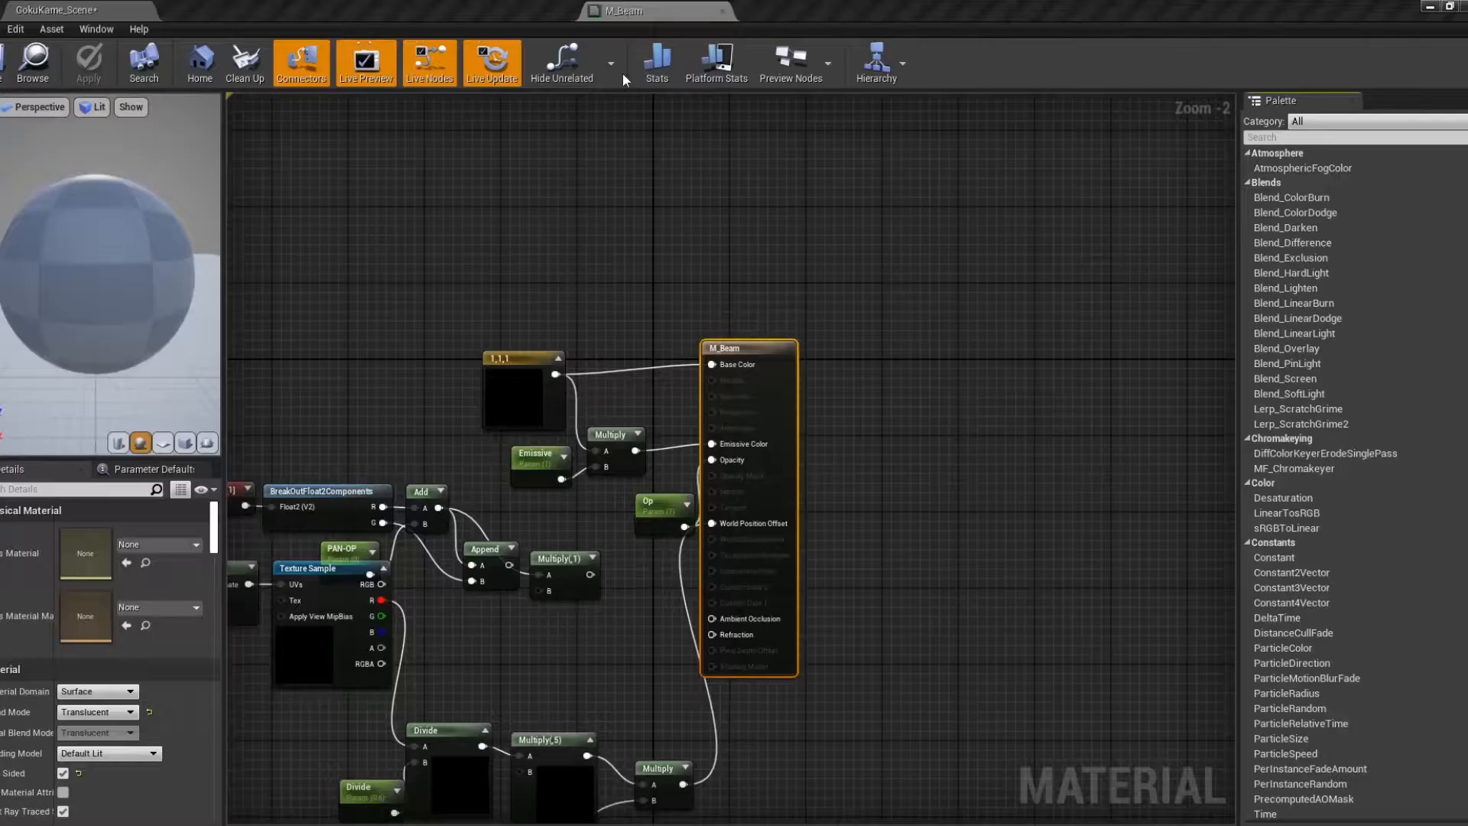
Examine the M_Beam node graph, including the Texture Sample and the Divide, Multiply and VertexNormalWS nodes, and its preview.
{"action": "right_click_drag", "start_coordinate": [642, 593], "coordinate": [920, 438]}
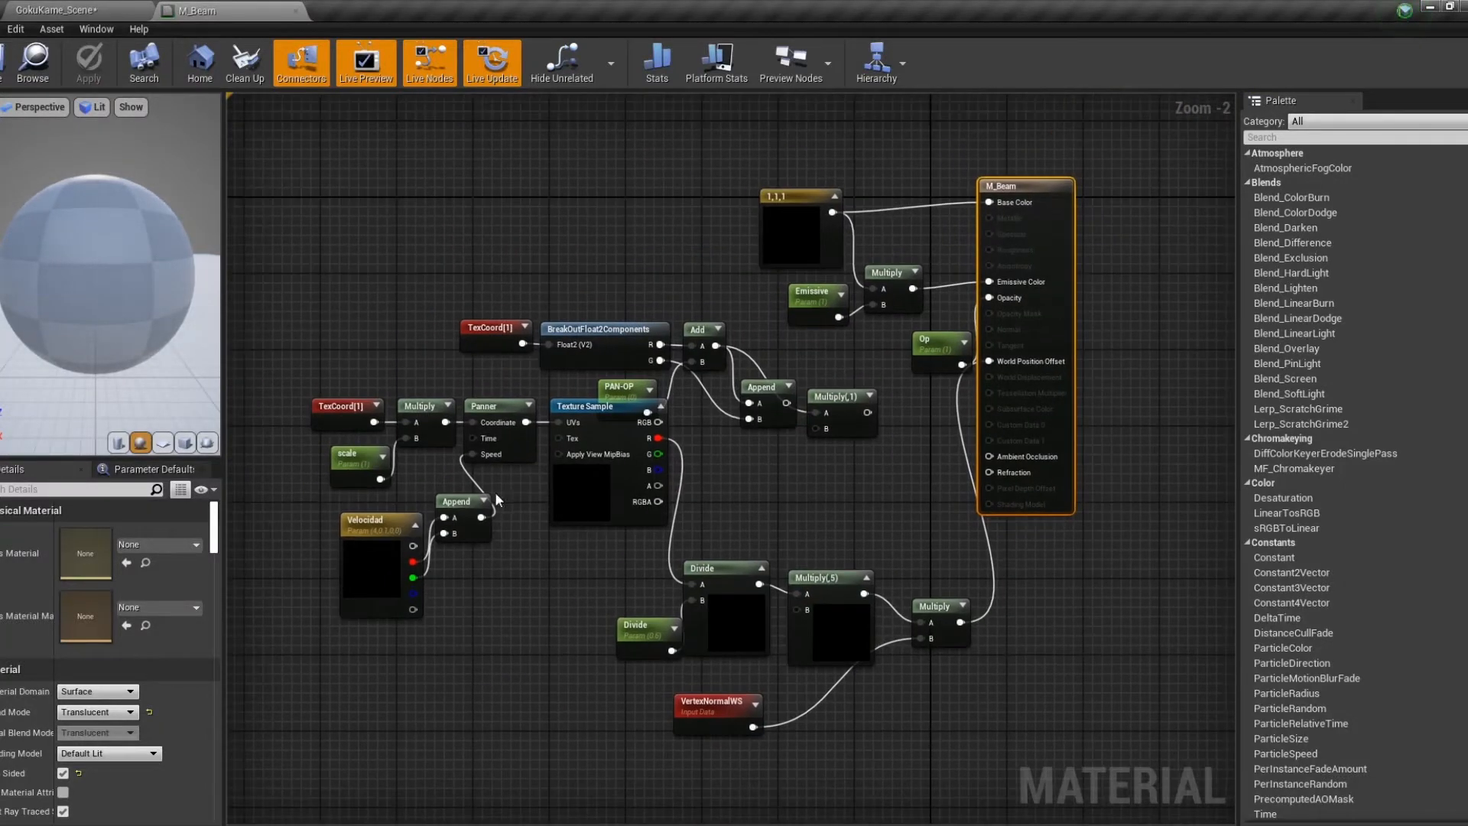
{"action": "left_click", "coordinate": [577, 504]}
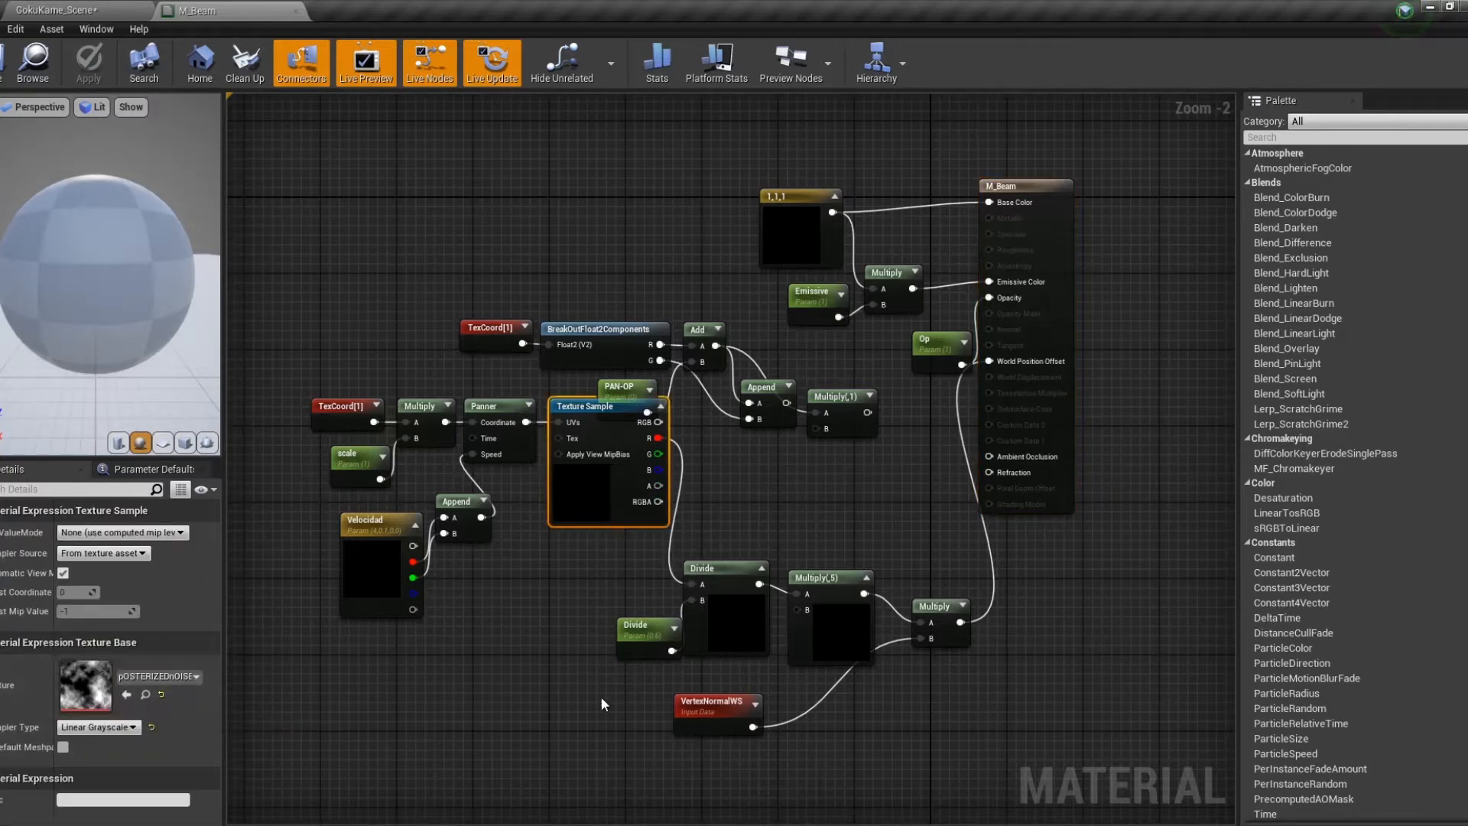
{"action": "left_click_drag", "start_coordinate": [1011, 776], "coordinate": [667, 541]}
{"action": "left_click_drag", "start_coordinate": [890, 751], "coordinate": [665, 673]}
{"action": "left_click", "coordinate": [1086, 687]}
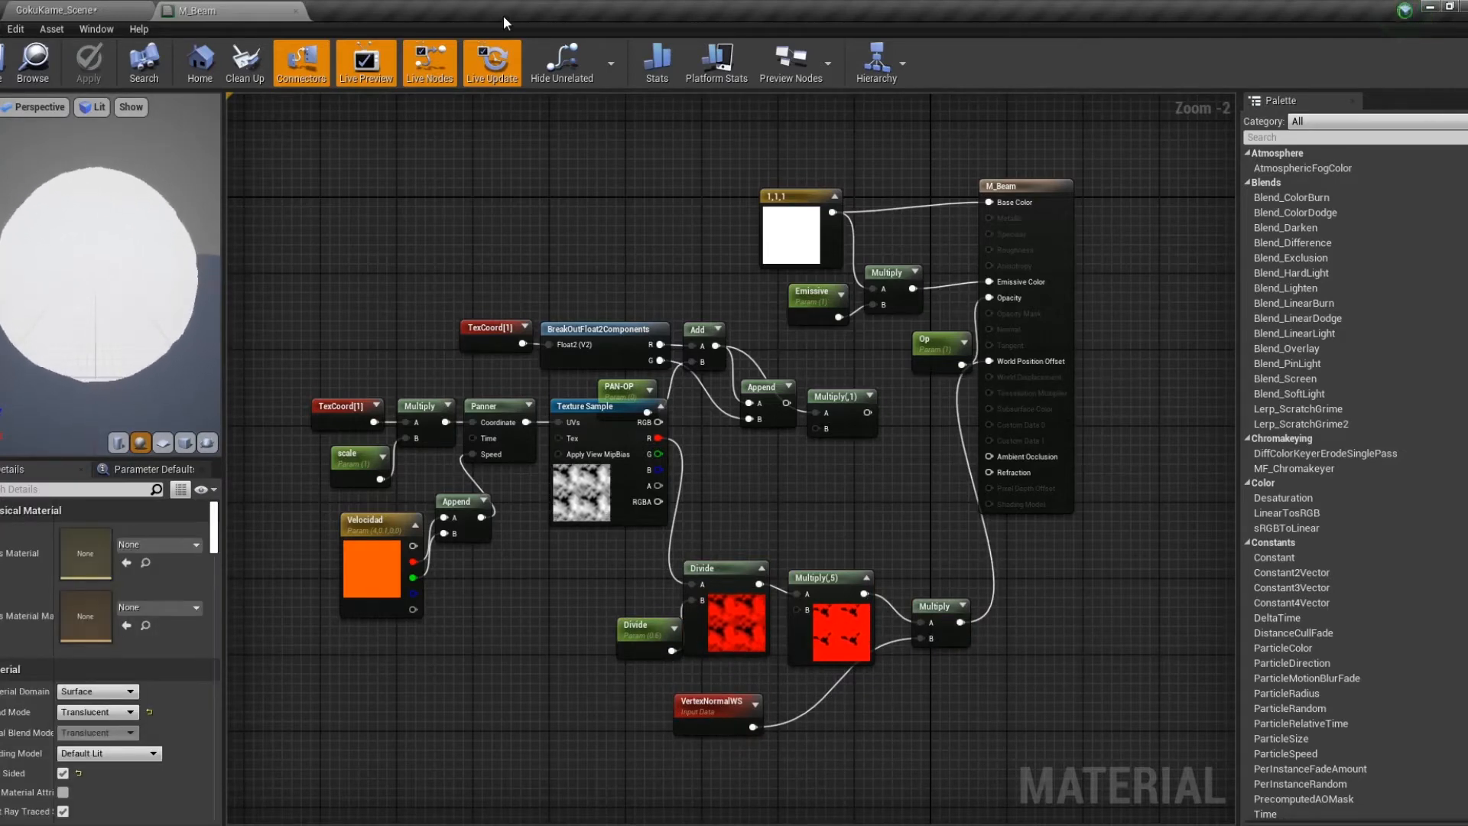
{"action": "left_click_drag", "start_coordinate": [82, 291], "coordinate": [103, 249]}
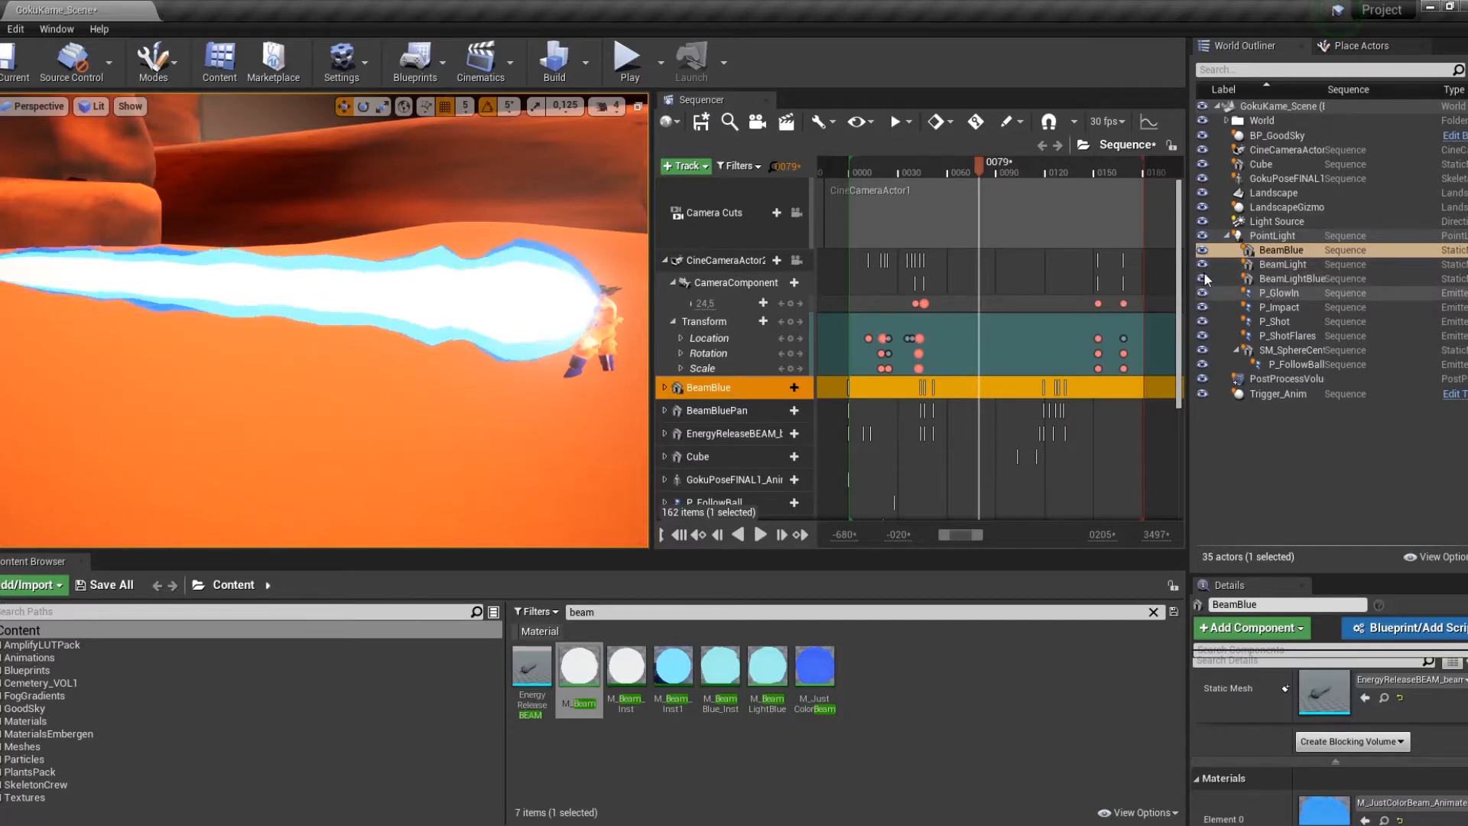
Replay the sequence from the start and collapse the CineCameraActor1 track with its component and transform sections.
{"action": "left_click", "coordinate": [839, 167]}
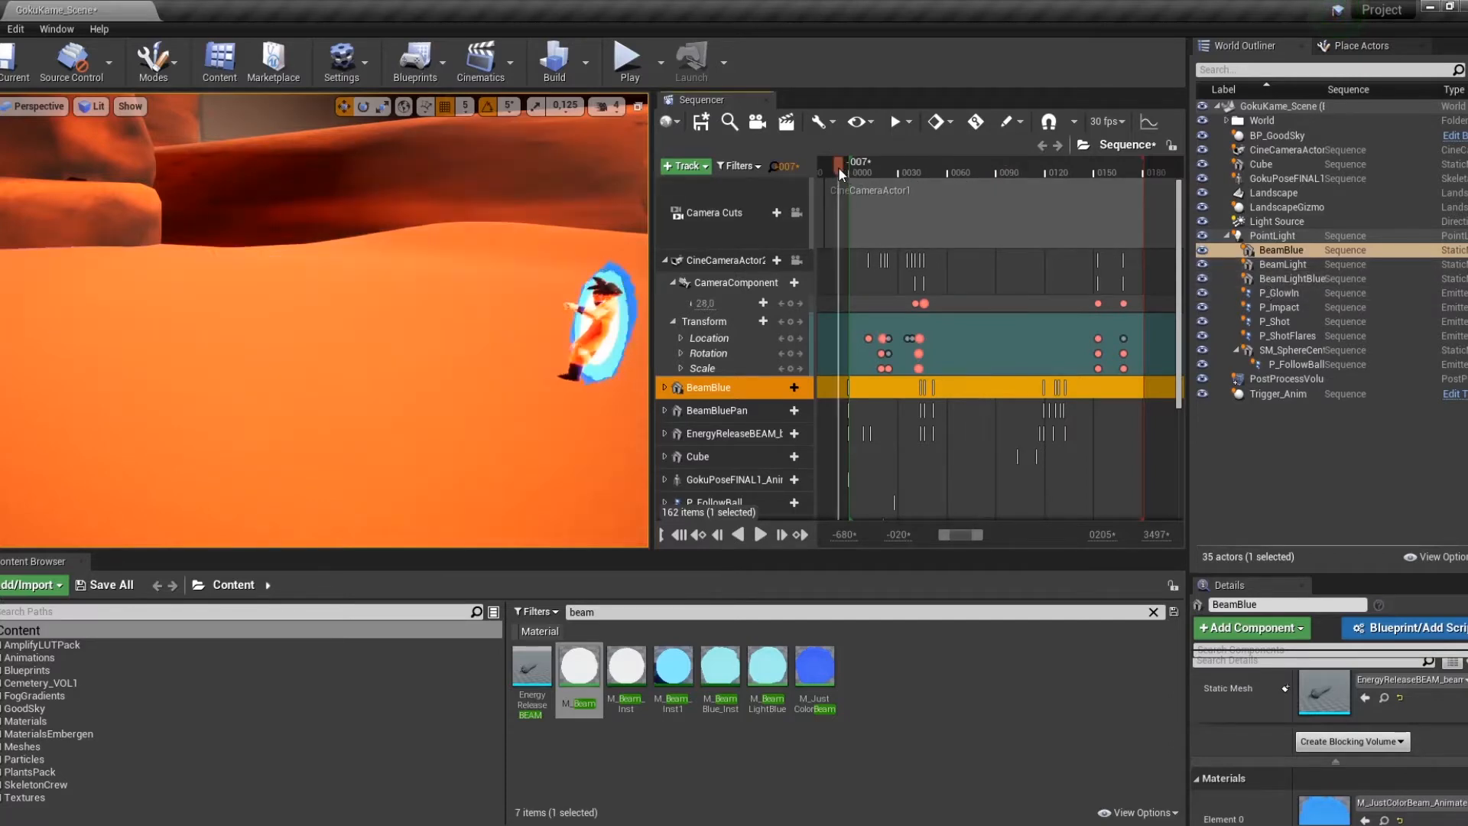
{"action": "key", "text": "space"}
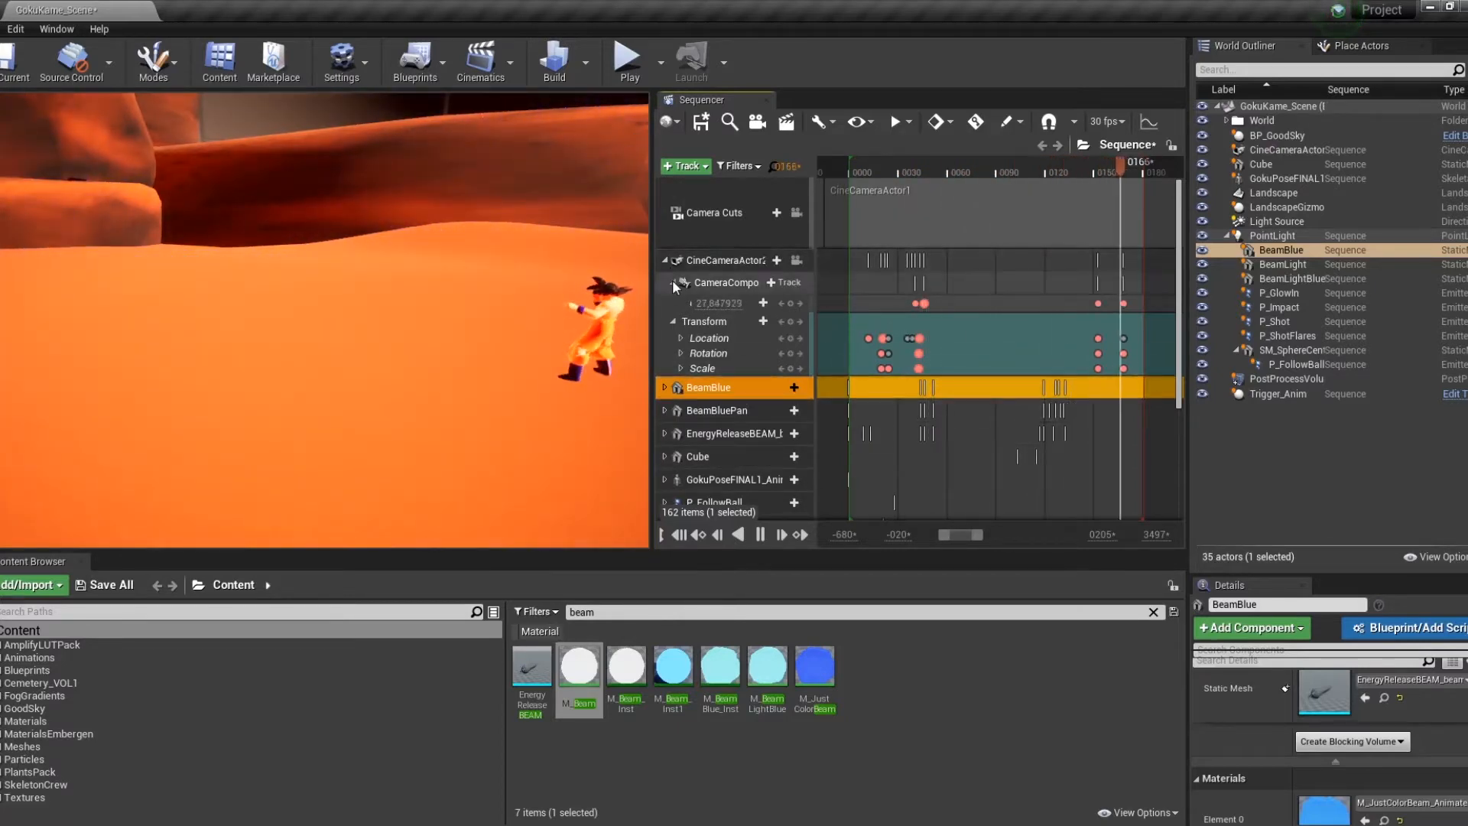
{"action": "left_click", "coordinate": [672, 282]}
{"action": "left_click", "coordinate": [672, 303]}
{"action": "left_click", "coordinate": [659, 259]}
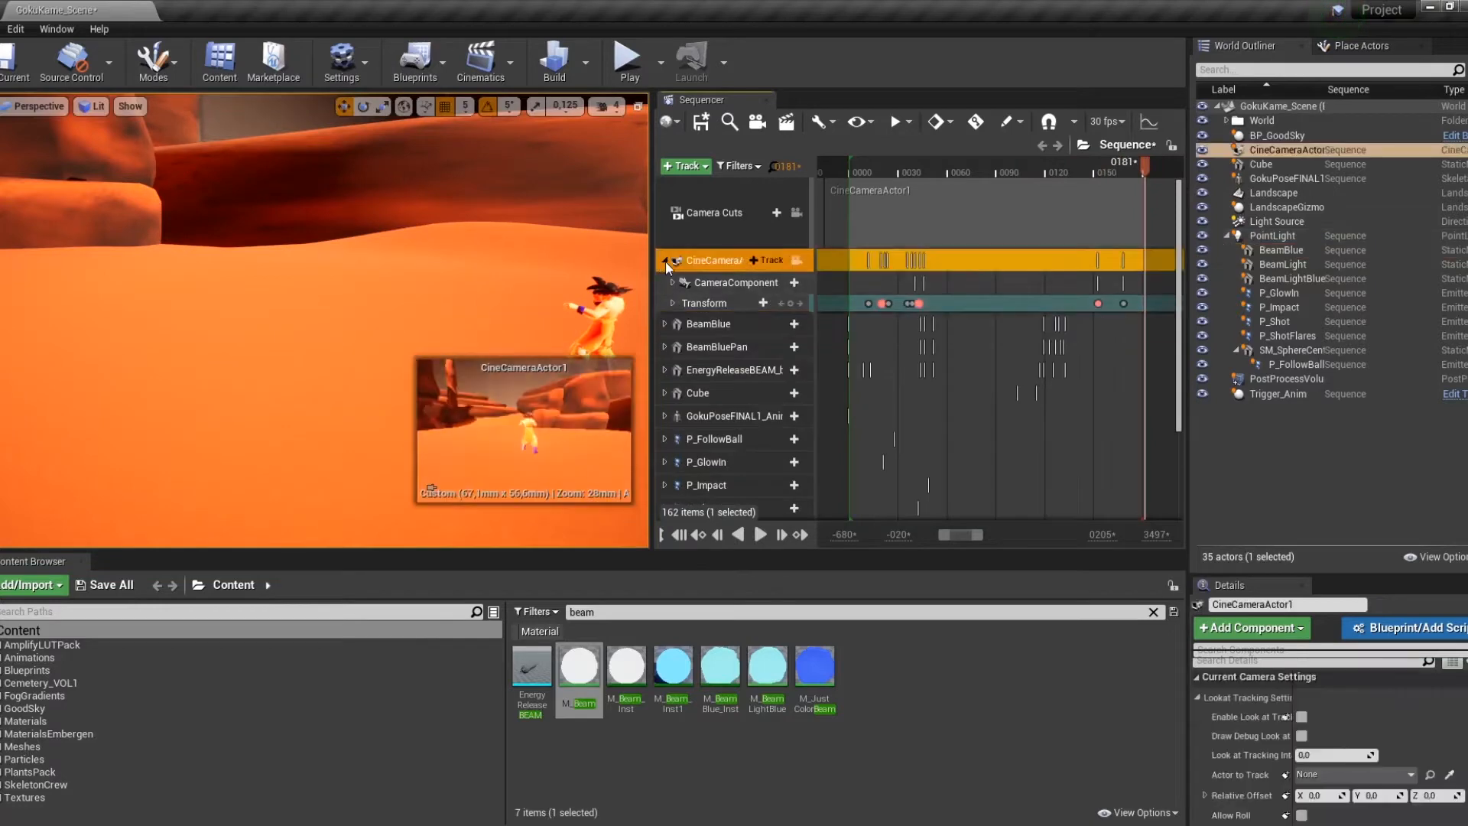
{"action": "left_click", "coordinate": [663, 260]}
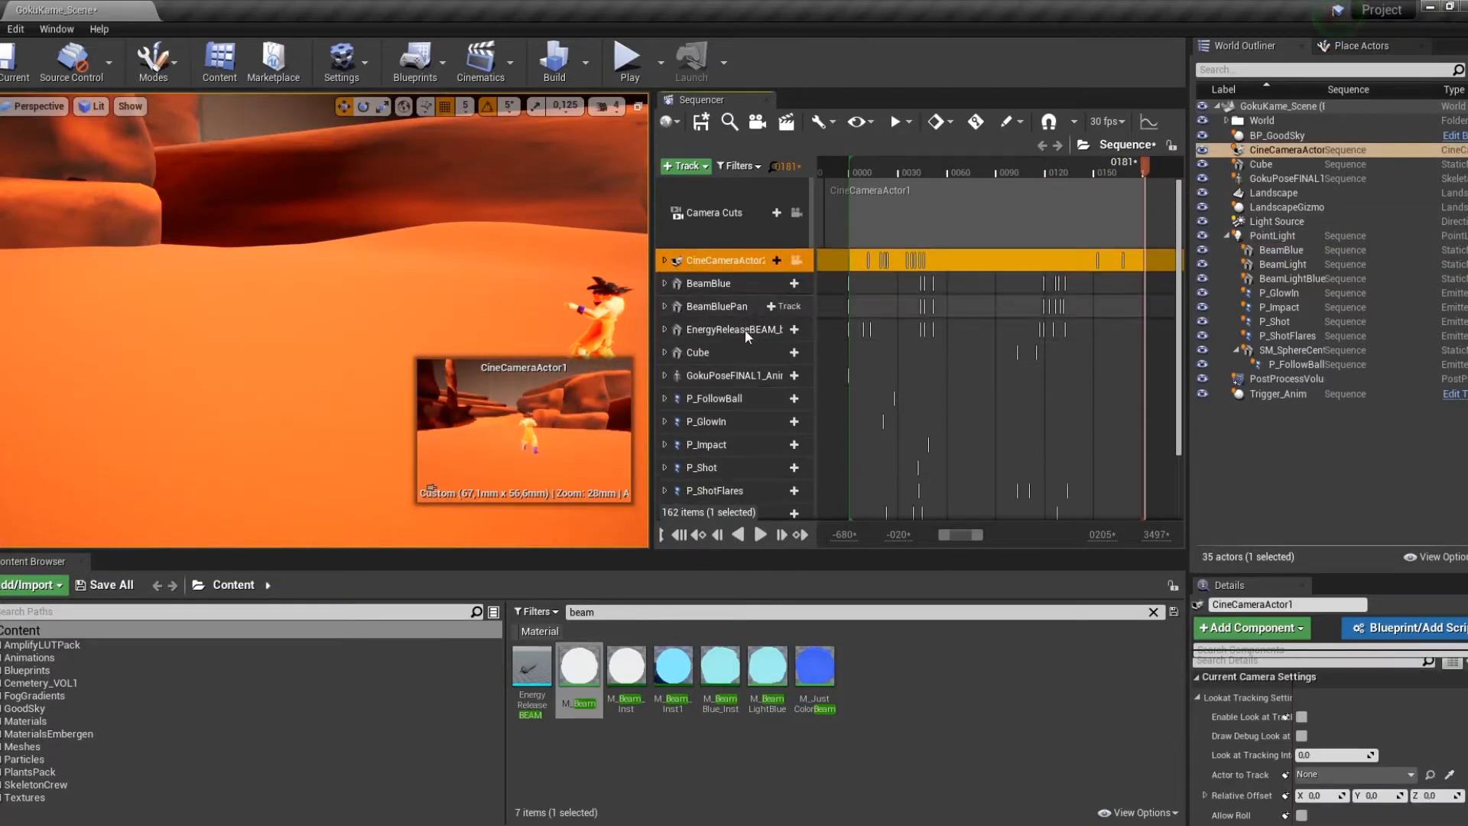
Select the GokuPoseFINAL1_Anim actor and examine the character in the viewport from the front, side and back.
{"action": "left_click", "coordinate": [739, 383]}
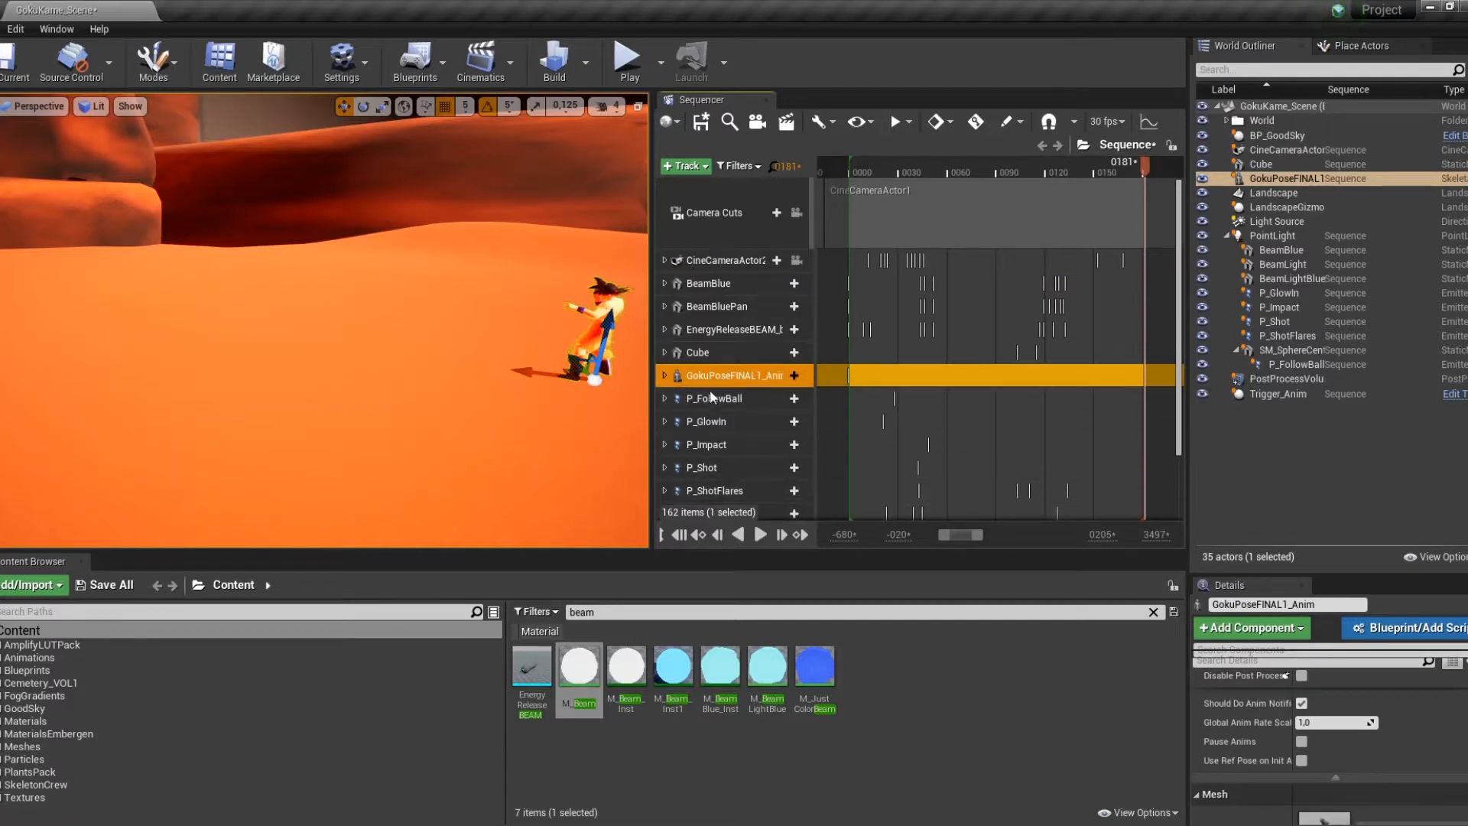
{"action": "right_click_drag", "start_coordinate": [581, 360], "coordinate": [764, 359]}
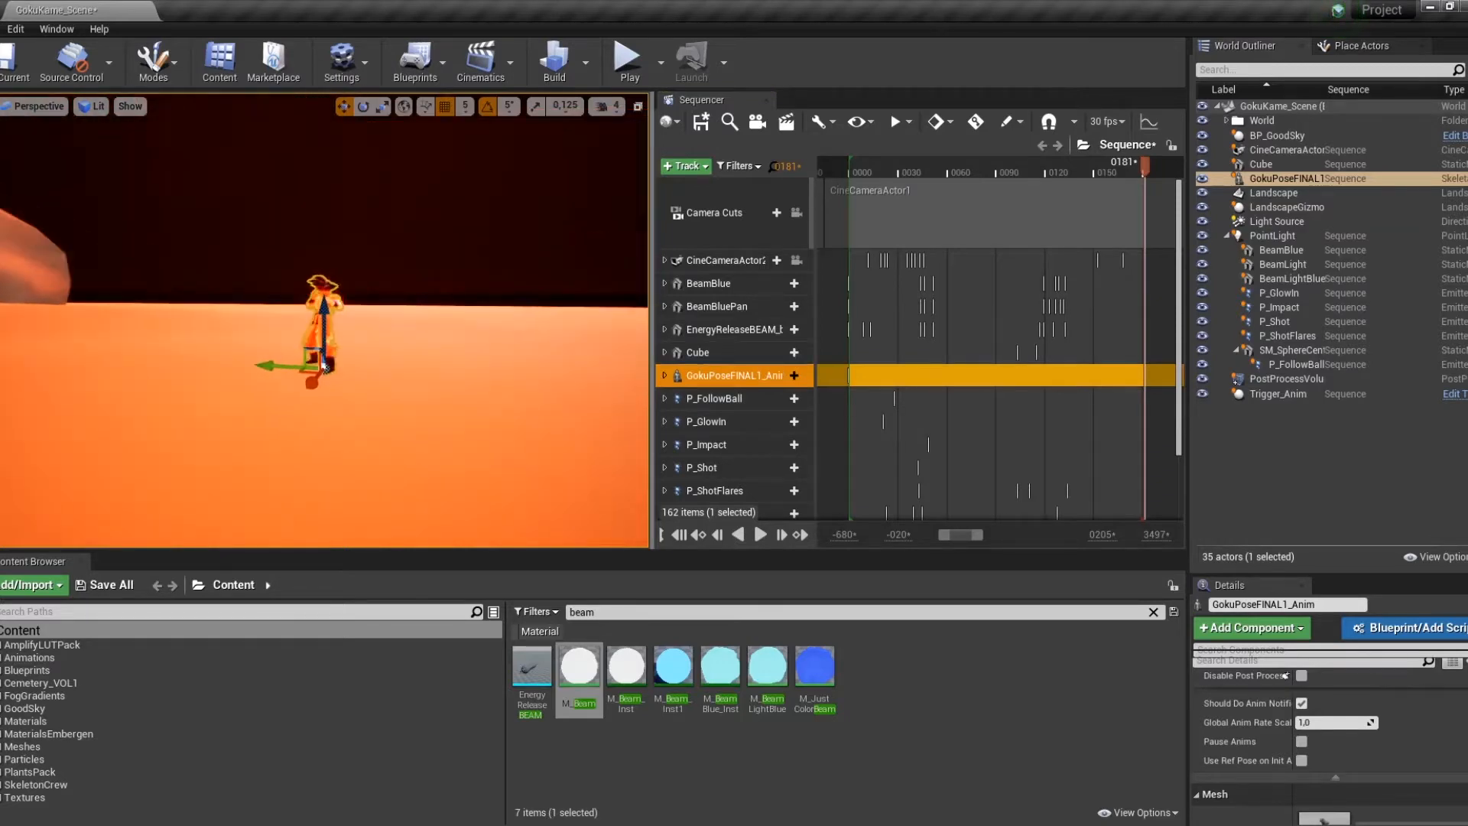
{"action": "right_click_drag", "start_coordinate": [466, 375], "coordinate": [418, 371]}
{"action": "key", "text": "g"}
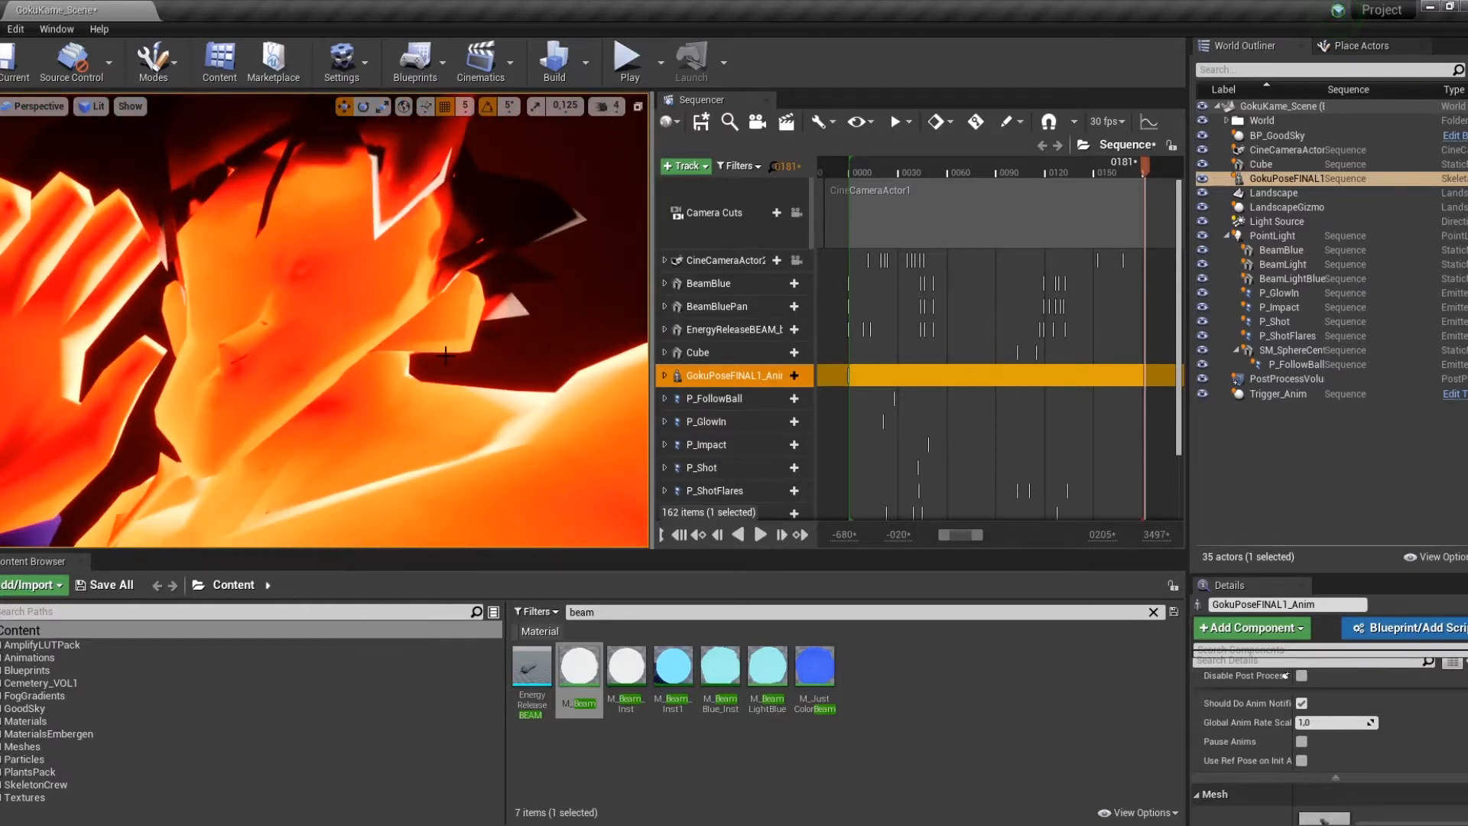
{"action": "right_click_drag", "start_coordinate": [418, 370], "coordinate": [306, 313]}
{"action": "right_click_drag", "start_coordinate": [324, 320], "coordinate": [230, 337]}
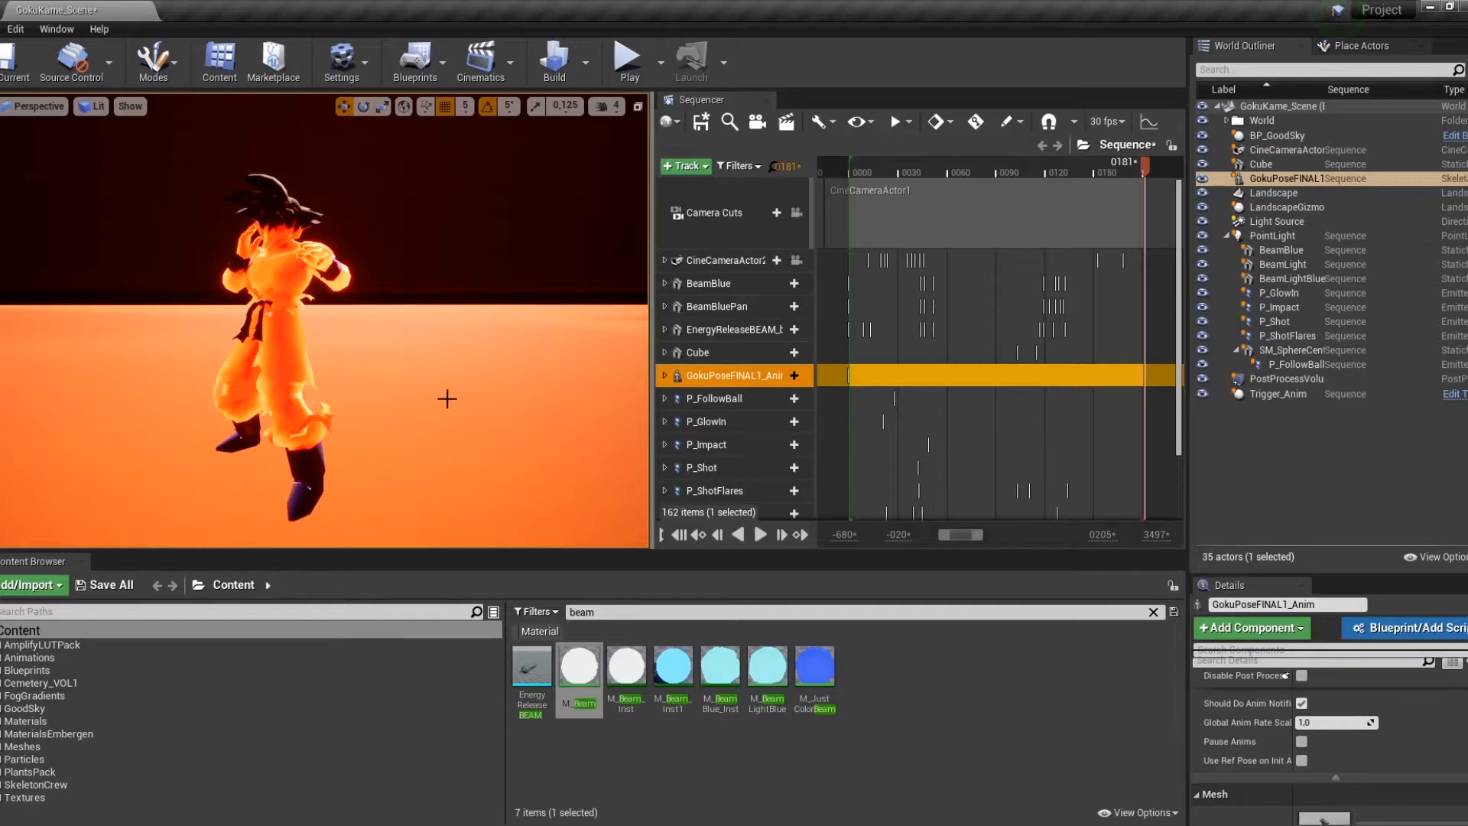
{"action": "right_click_drag", "start_coordinate": [448, 399], "coordinate": [382, 398]}
{"action": "mouse_move", "coordinate": [498, 350]}
{"action": "right_mouse_down"}
{"action": "mouse_move", "coordinate": [558, 349]}
{"action": "mouse_move", "coordinate": [398, 360]}
{"action": "mouse_move", "coordinate": [489, 350]}
{"action": "right_mouse_up"}
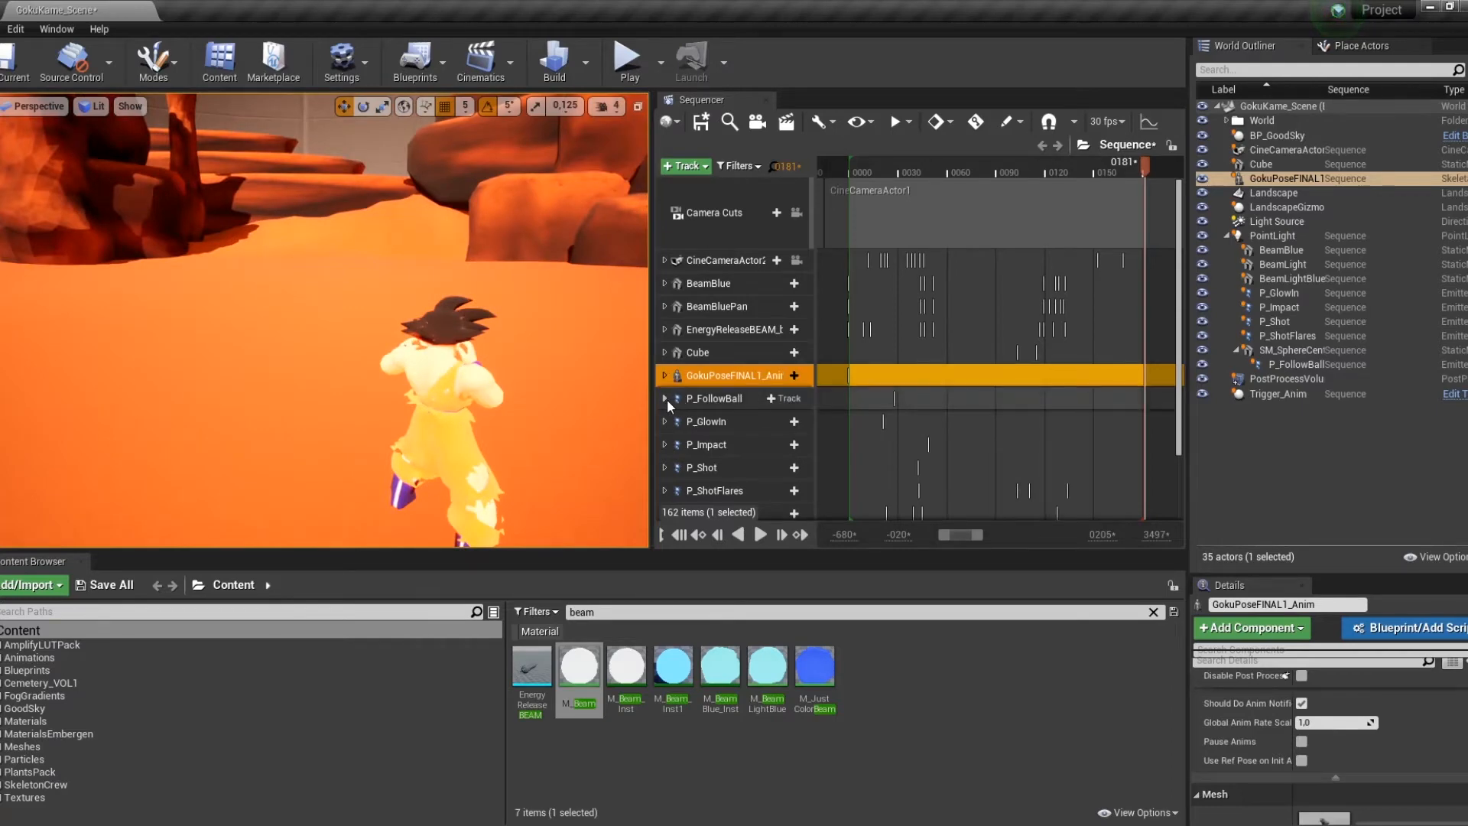
{"action": "scroll", "coordinate": [667, 399], "scroll_direction": "down", "scroll_amount": 3}
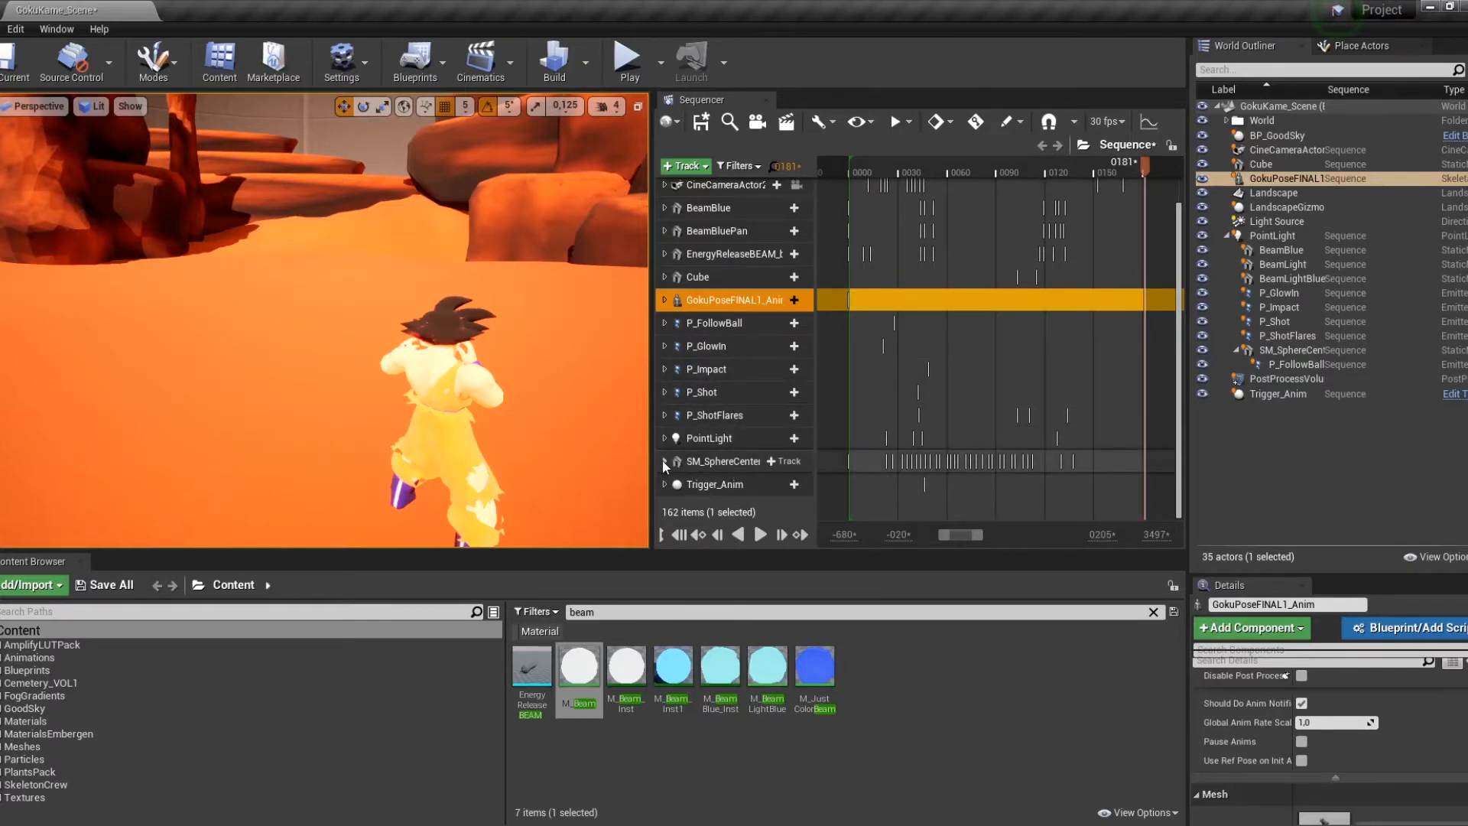
Expand and select the SM_SphereCenter track, view the sphere beside the character, and return the playhead to the sequence start.
{"action": "left_click", "coordinate": [664, 462]}
{"action": "left_click", "coordinate": [723, 461]}
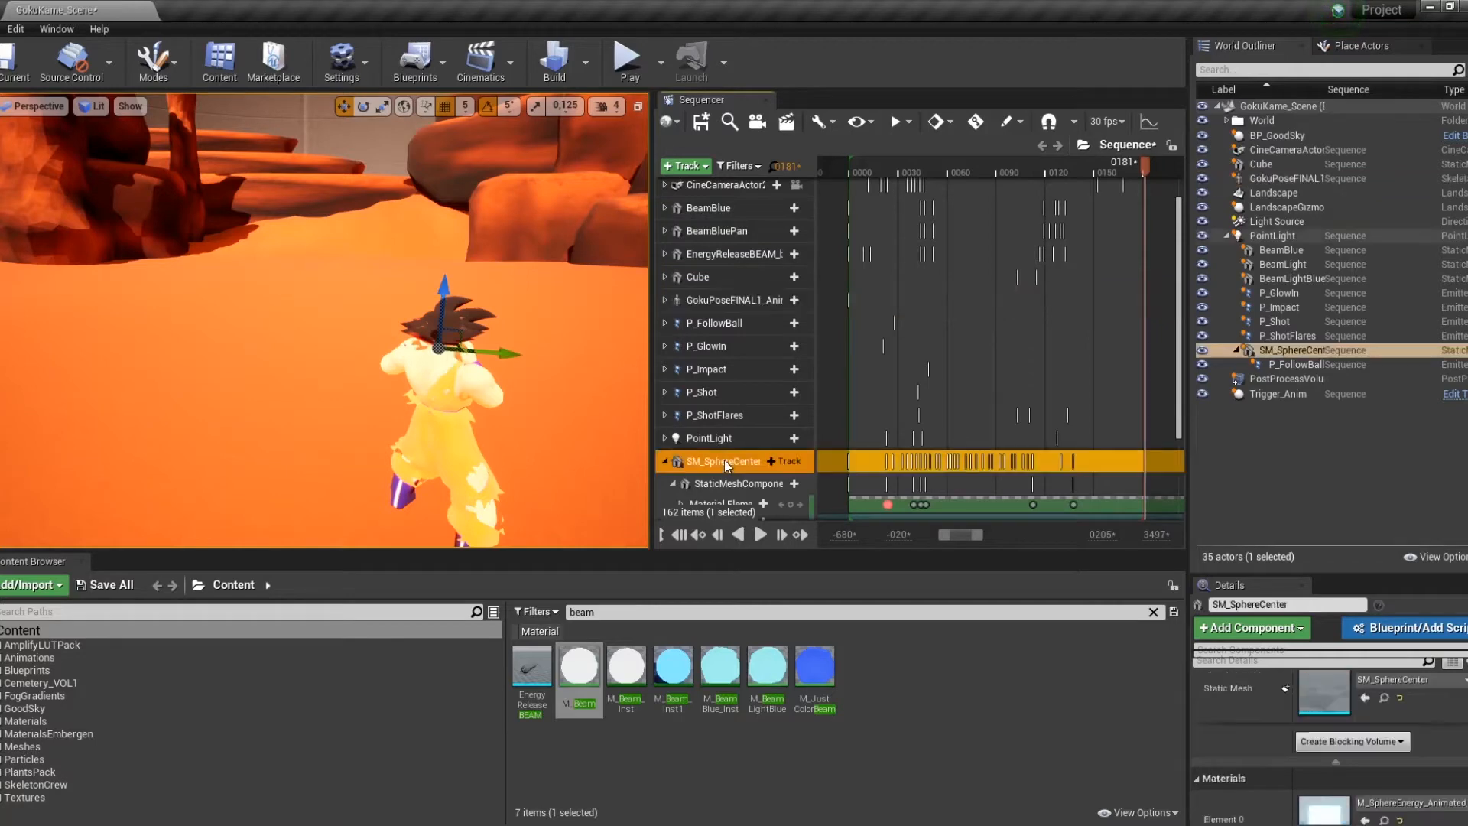
{"action": "middle_click_drag", "start_coordinate": [451, 327], "coordinate": [634, 321]}
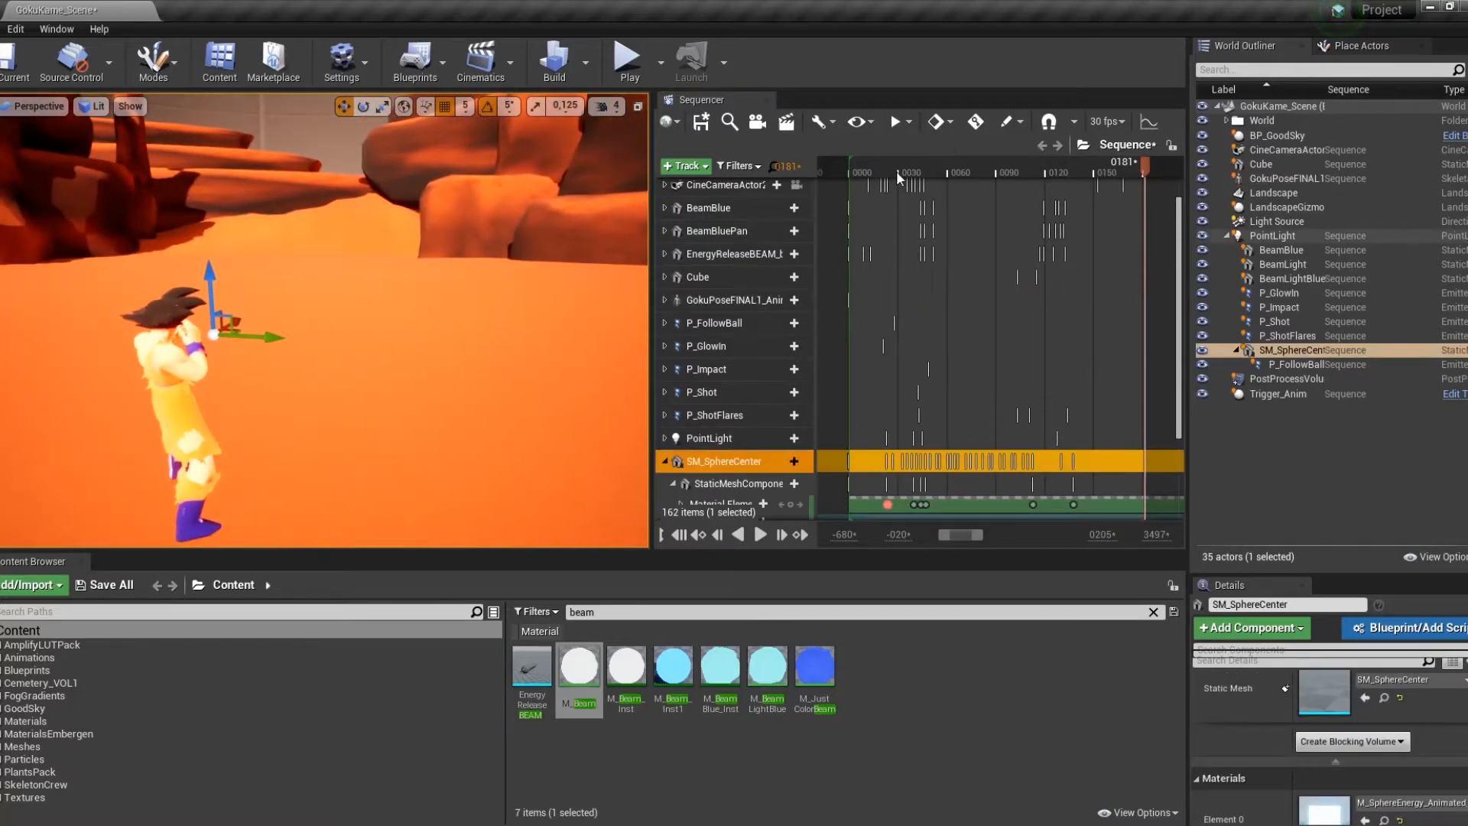
{"action": "left_click", "coordinate": [842, 172]}
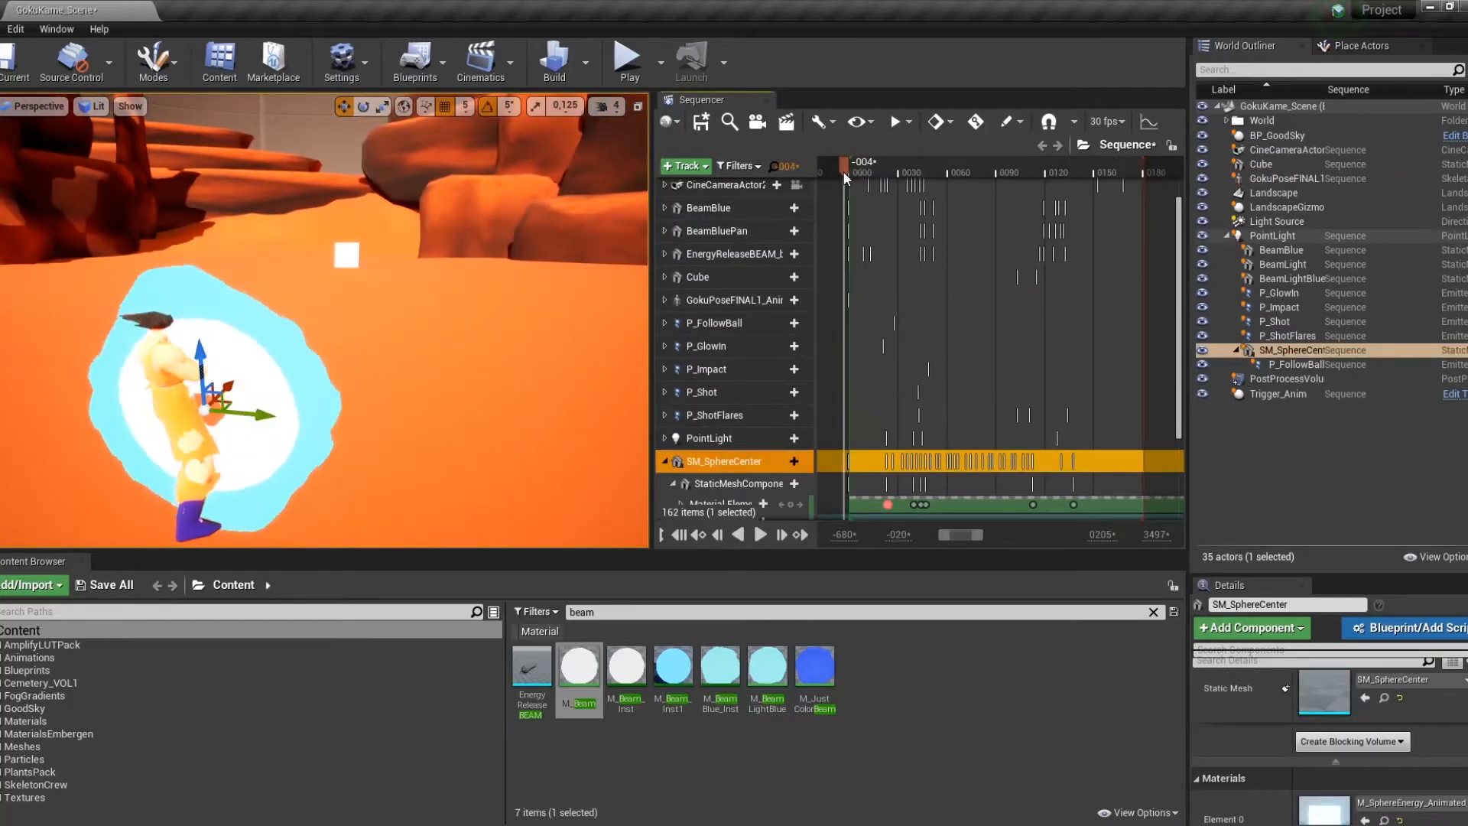
{"action": "left_click", "coordinate": [847, 173]}
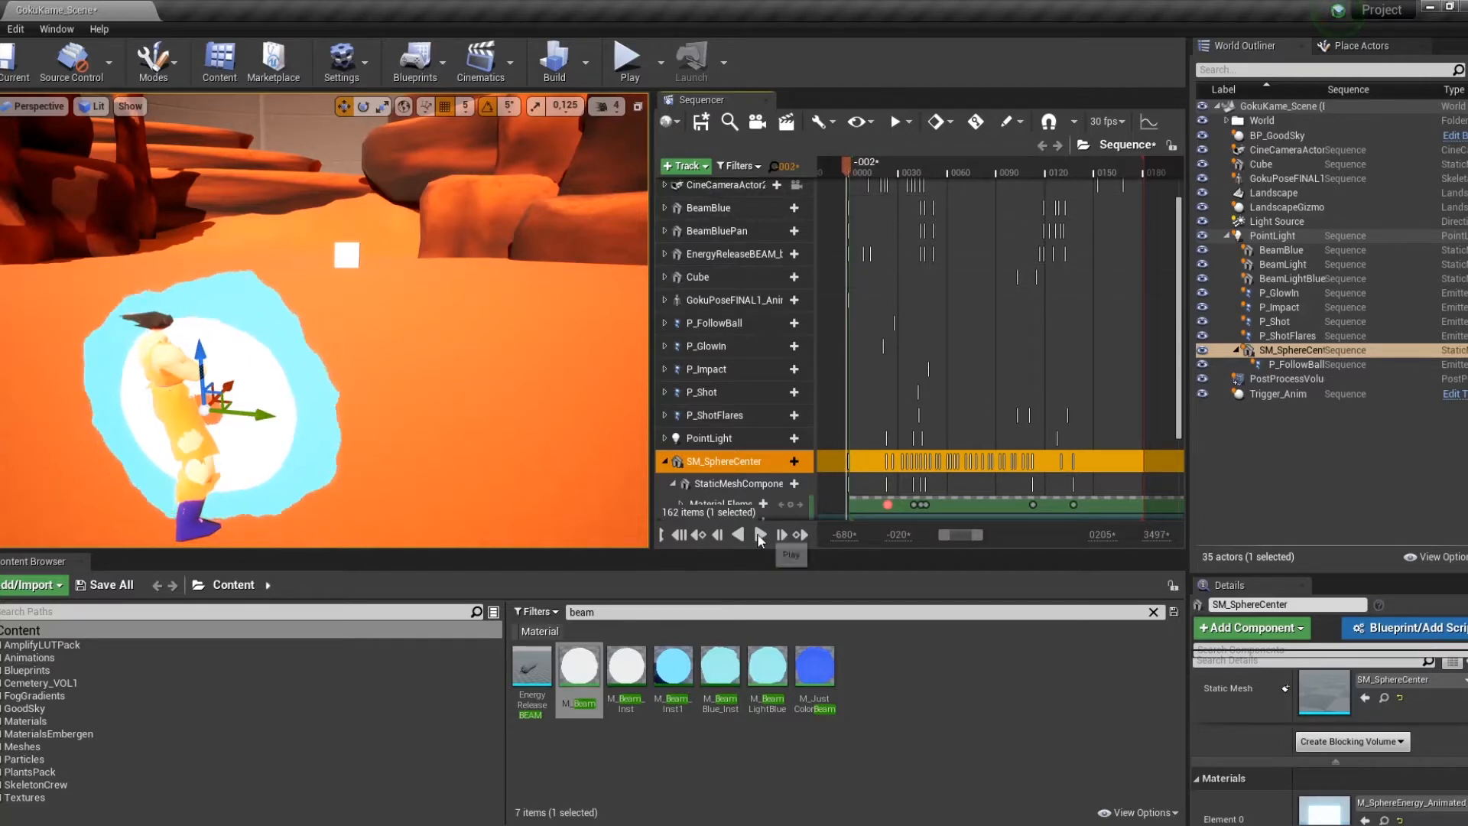
Try raising SM_SphereCenter above the character, play the sequence, and undo the move and the selection.
{"action": "left_click_drag", "start_coordinate": [201, 364], "coordinate": [184, 140]}
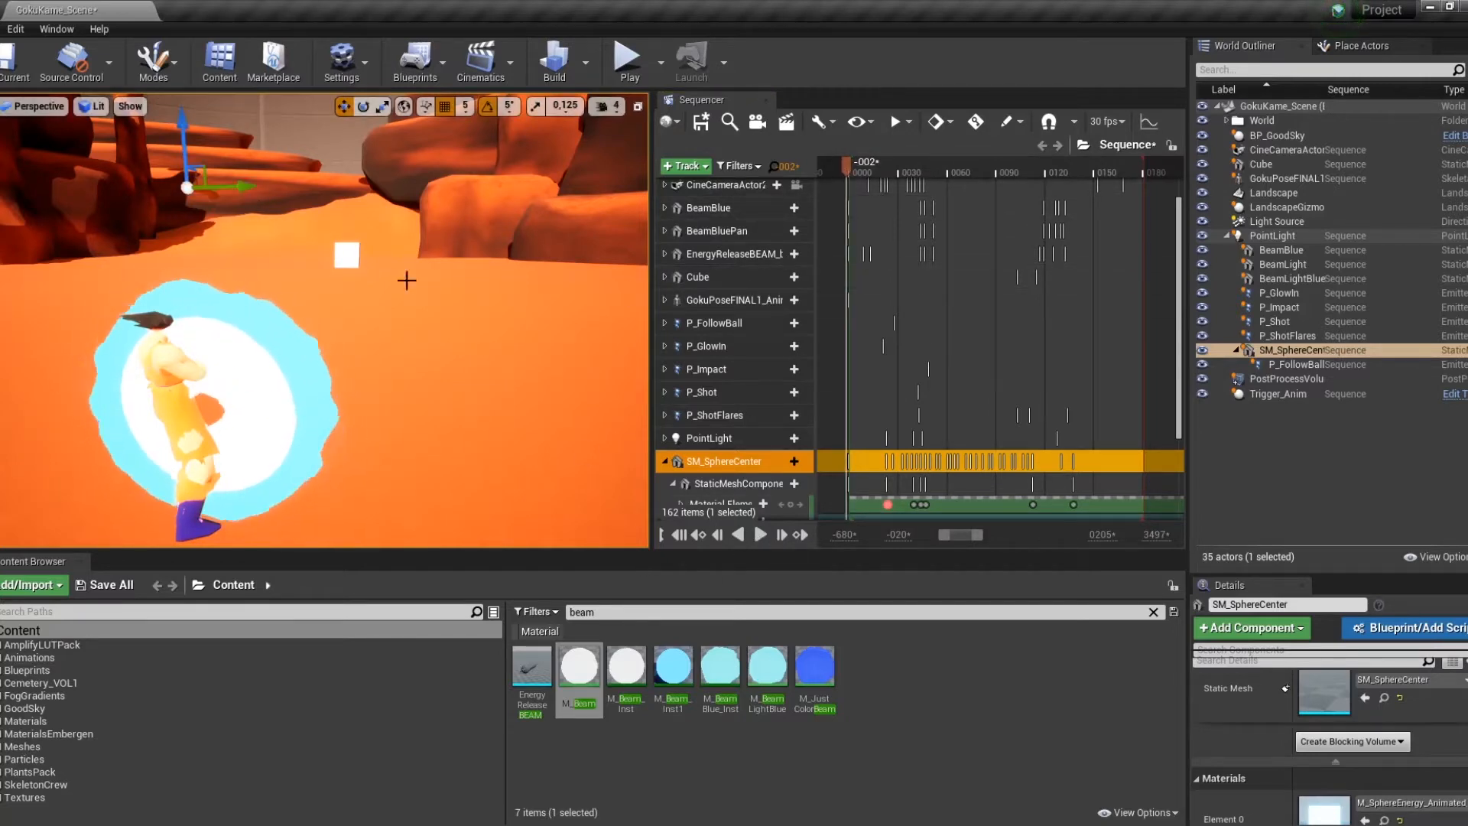
{"action": "left_click", "coordinate": [759, 534]}
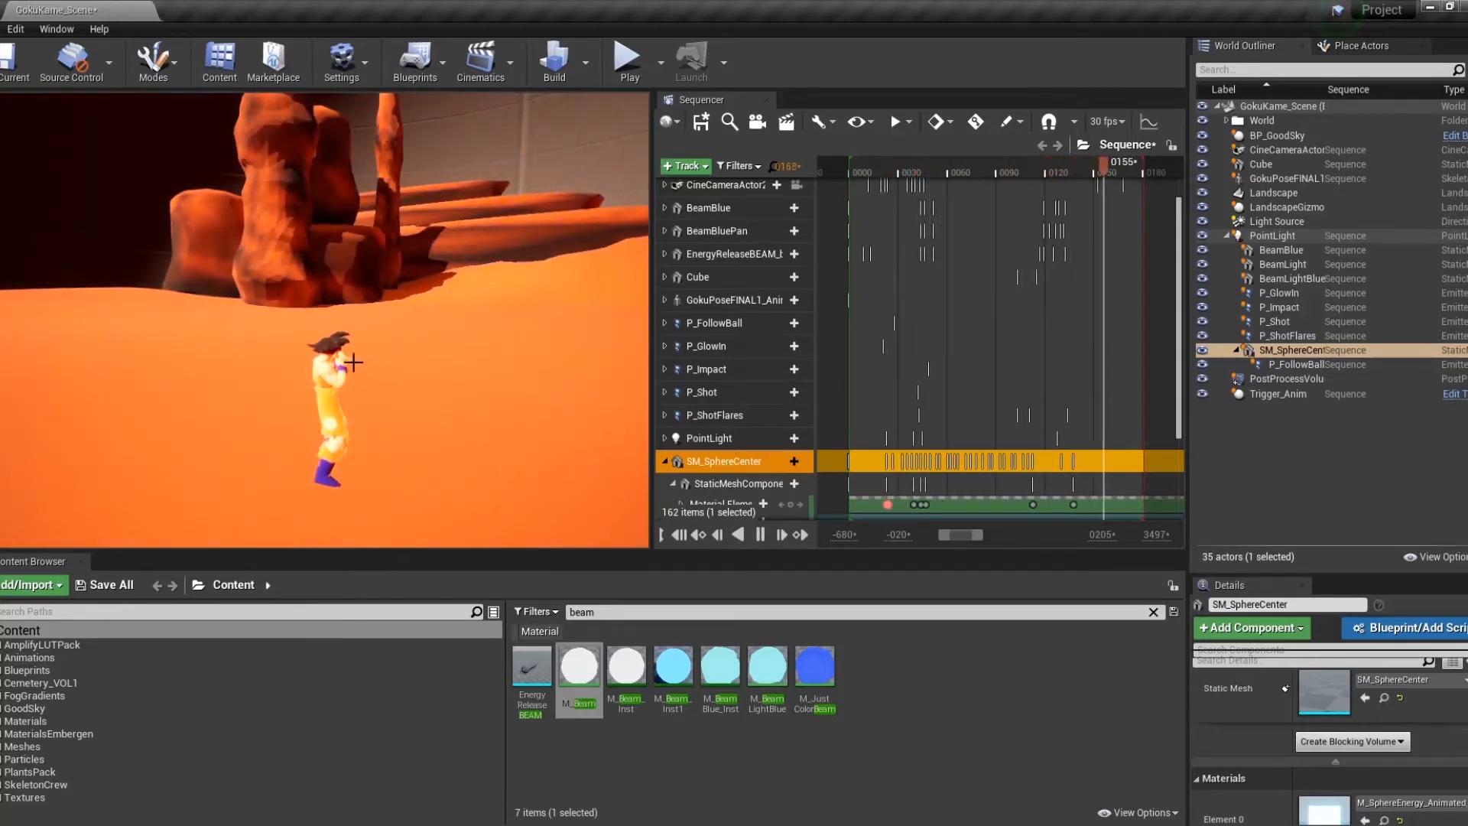
{"action": "key", "text": "ctrl+z"}
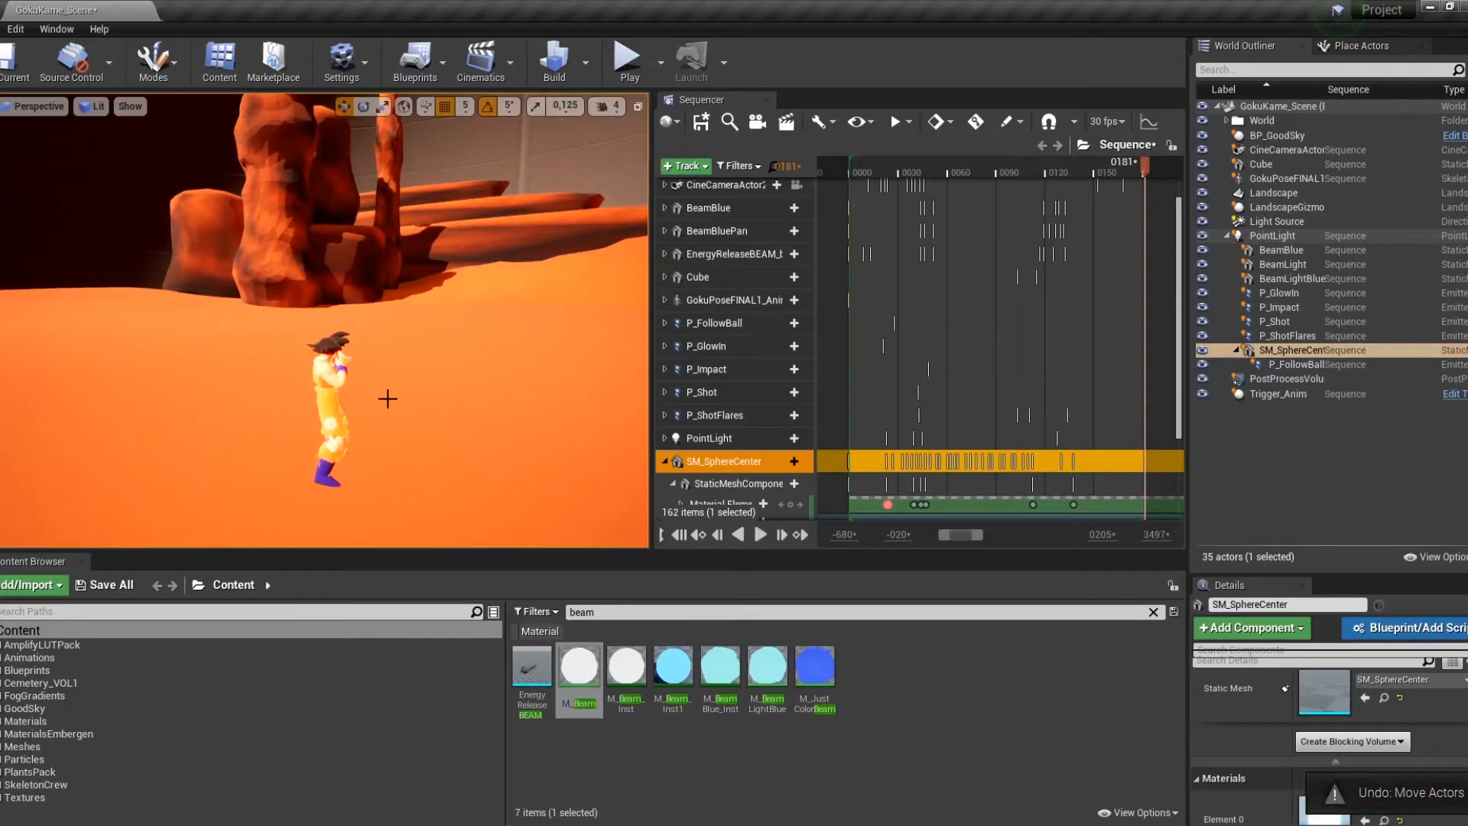
{"action": "key", "text": "ctrl+z"}
Replay the sequence from the start and examine SM_SphereCenter's material element, rotation and scale keys.
{"action": "left_click", "coordinate": [846, 167]}
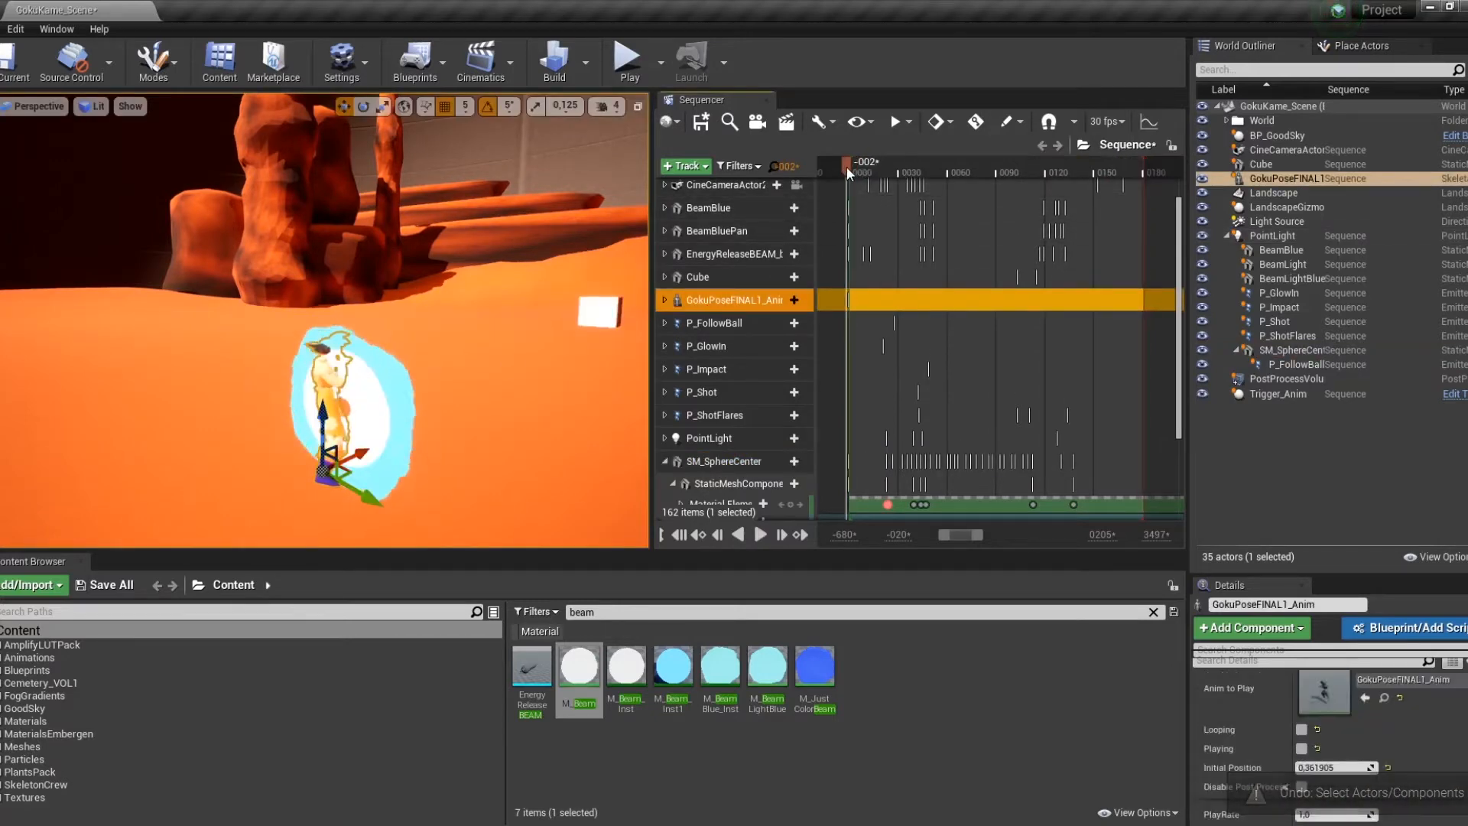
{"action": "key", "text": "space"}
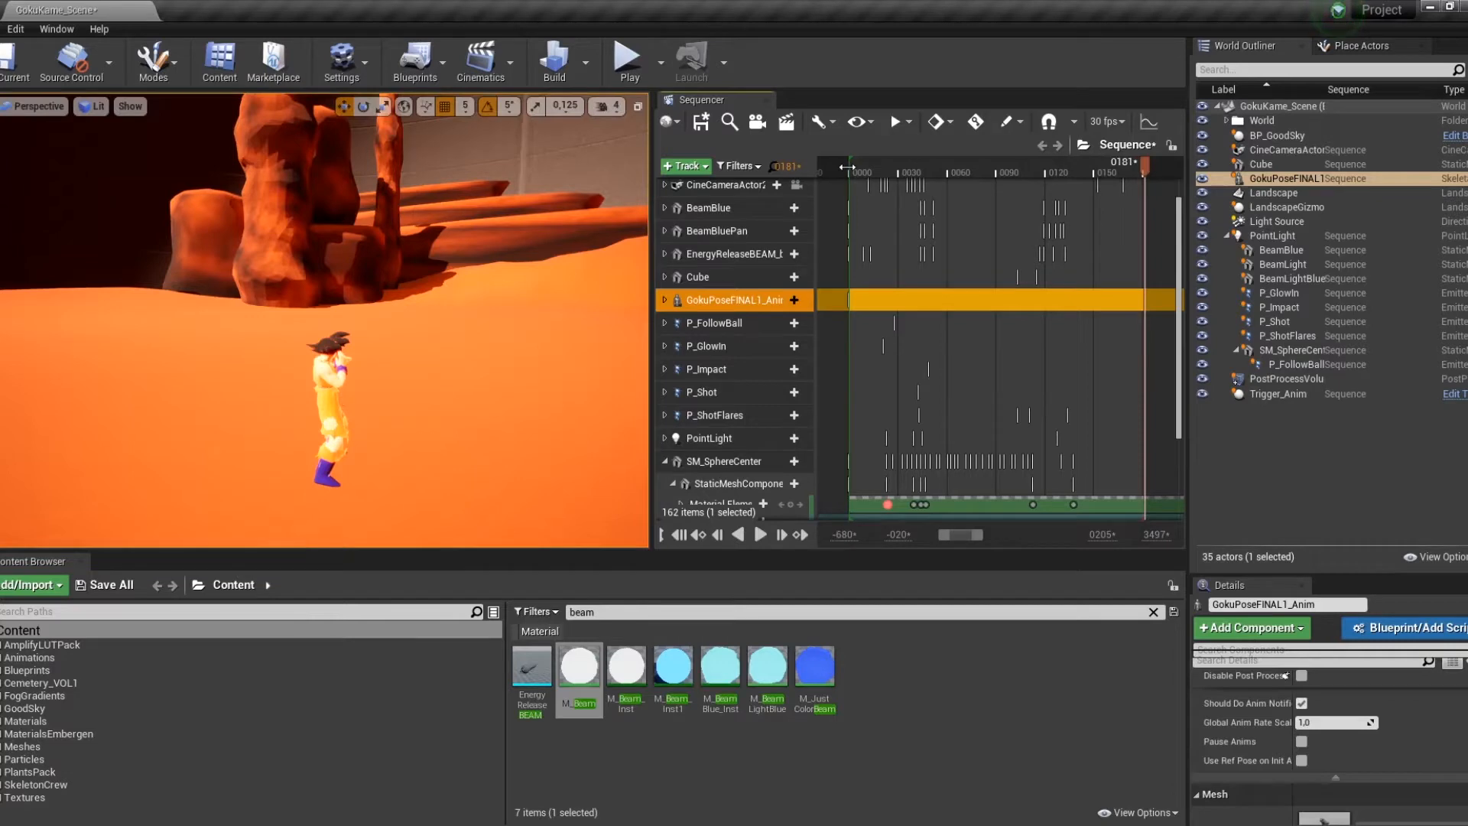
{"action": "scroll", "coordinate": [723, 479], "scroll_direction": "down", "scroll_amount": 3}
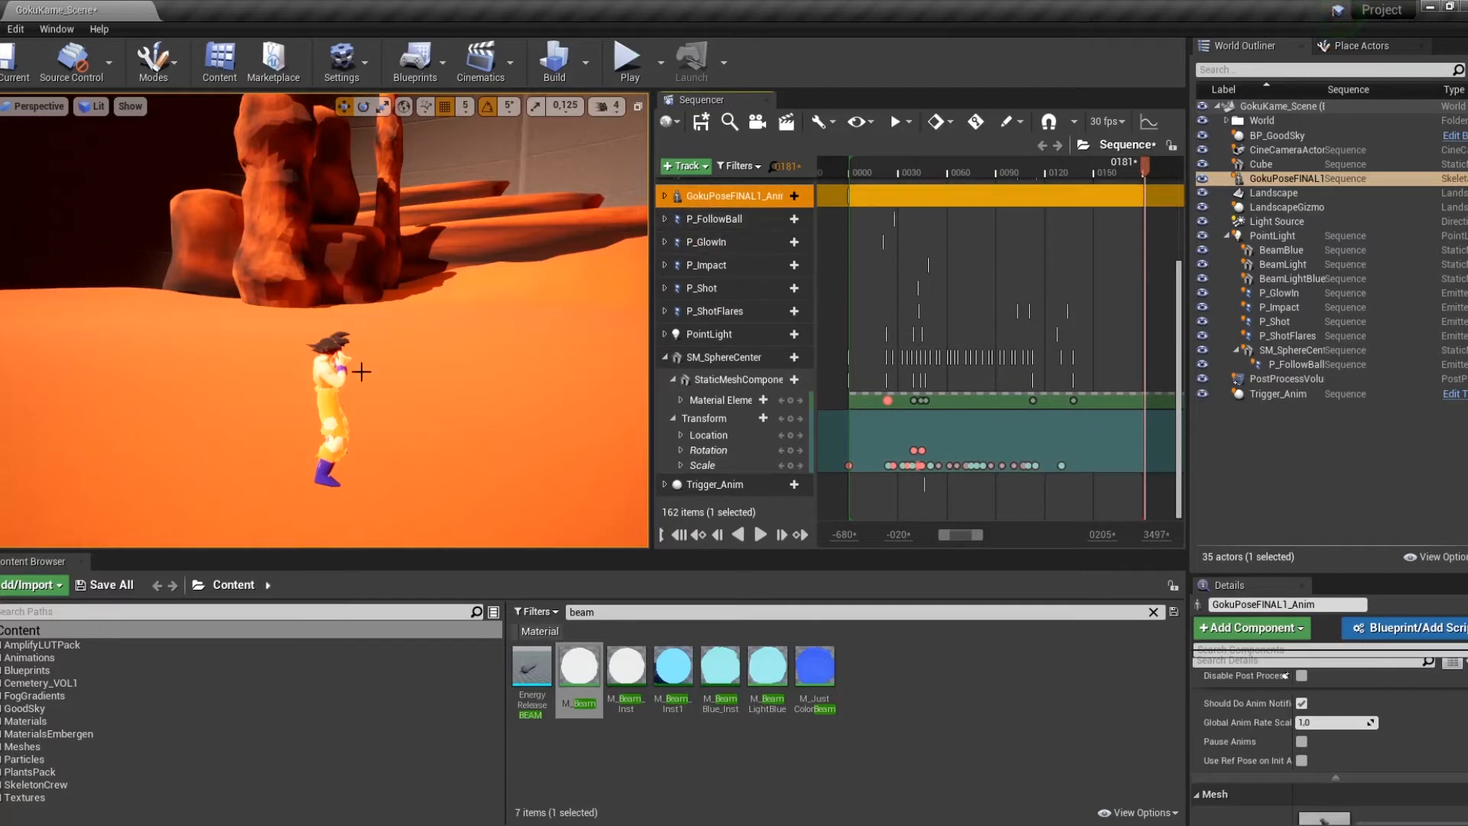
Try moving the character upward at frame 13 with the viewport icons shown, and undo the move.
{"action": "left_click", "coordinate": [873, 173]}
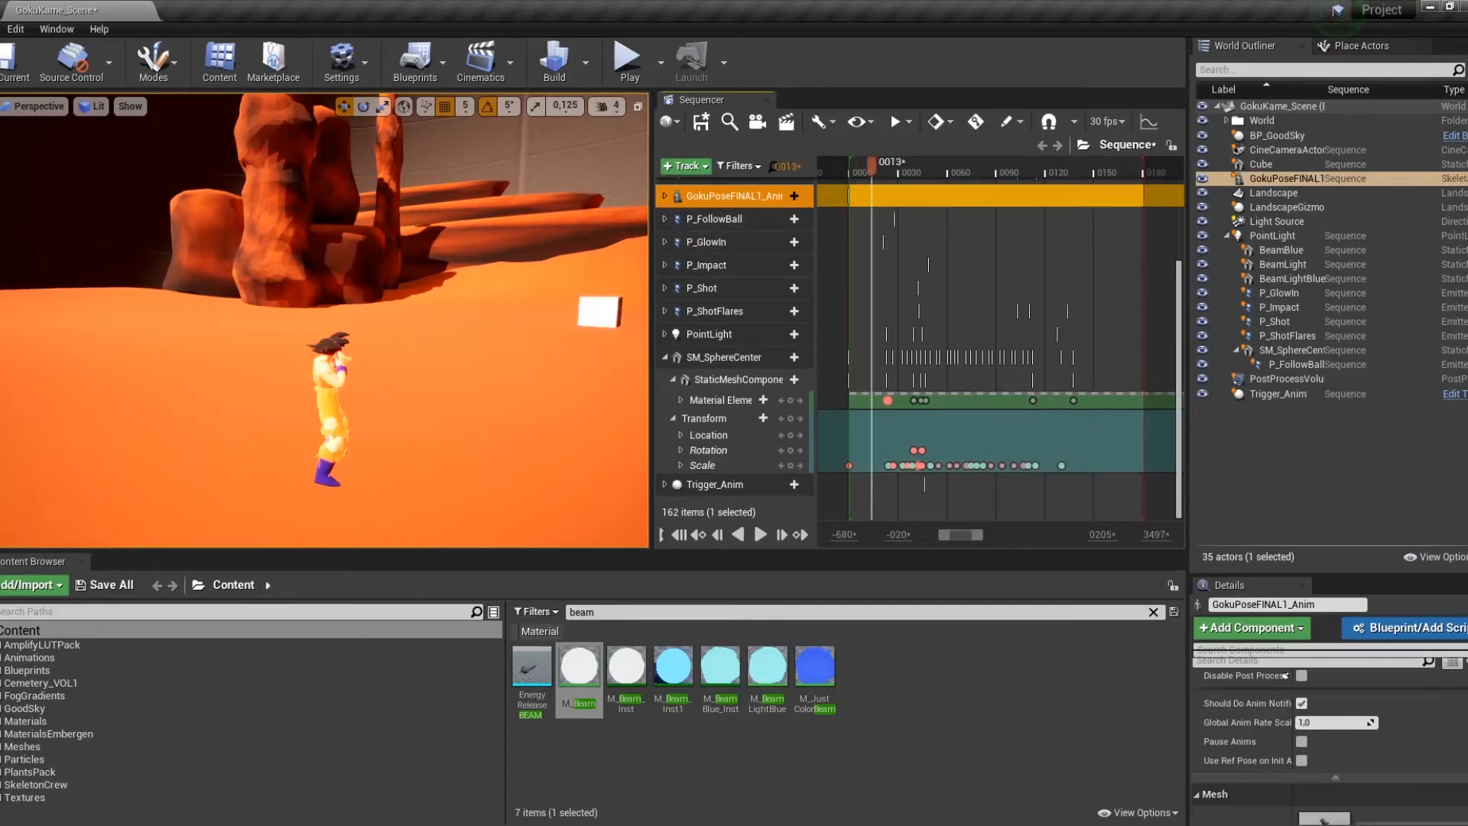
{"action": "key", "text": "g"}
{"action": "right_click_drag", "start_coordinate": [521, 373], "coordinate": [586, 374]}
{"action": "left_click_drag", "start_coordinate": [349, 420], "coordinate": [361, 233]}
{"action": "key", "text": "ctrl+z"}
Select SM_SphereCenter, raise it high above the character, and play the sequence from frame 8.
{"action": "left_click", "coordinate": [397, 396]}
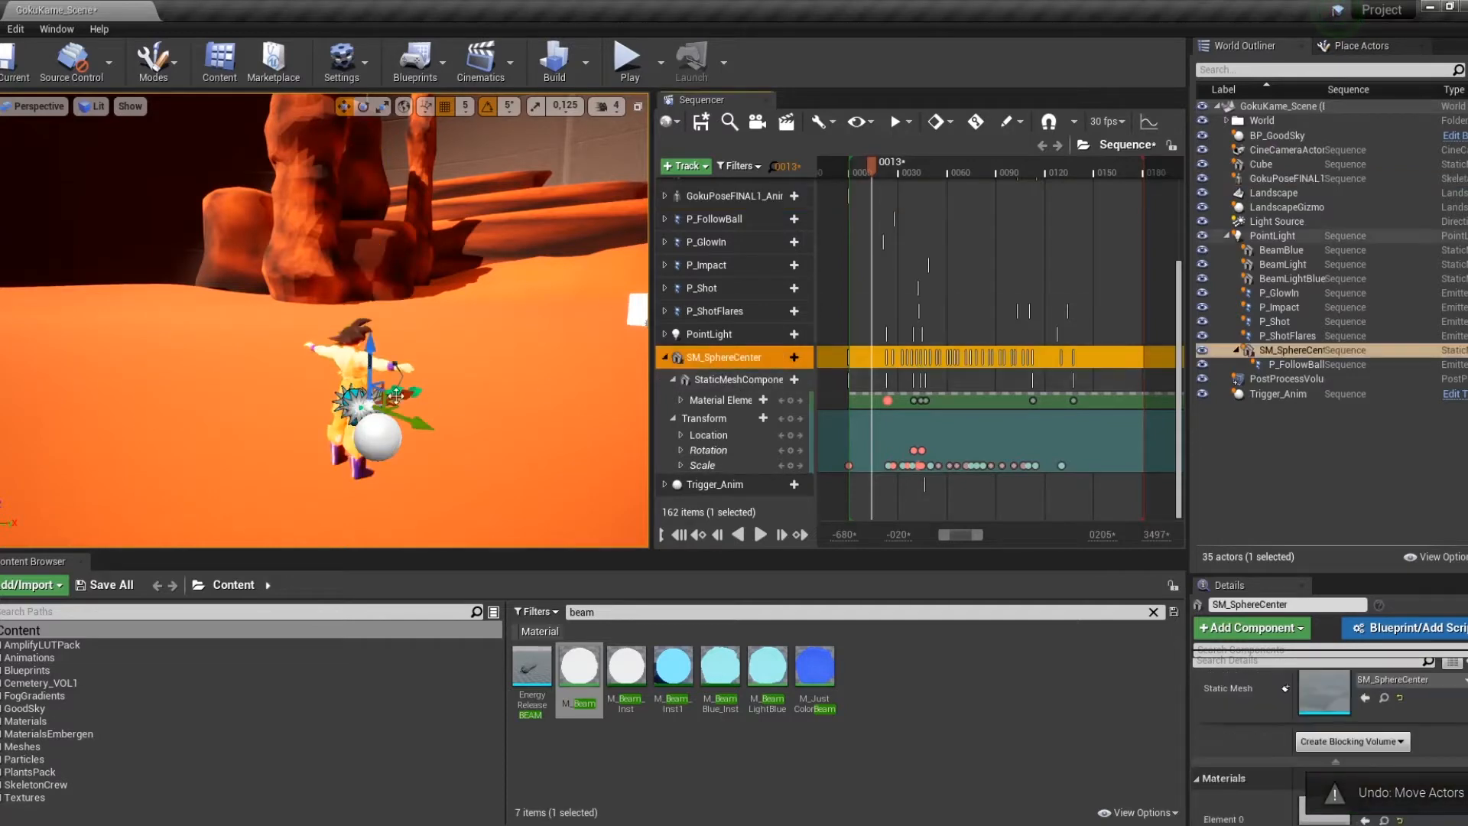
{"action": "left_click_drag", "start_coordinate": [376, 351], "coordinate": [357, 166]}
{"action": "left_click", "coordinate": [864, 170]}
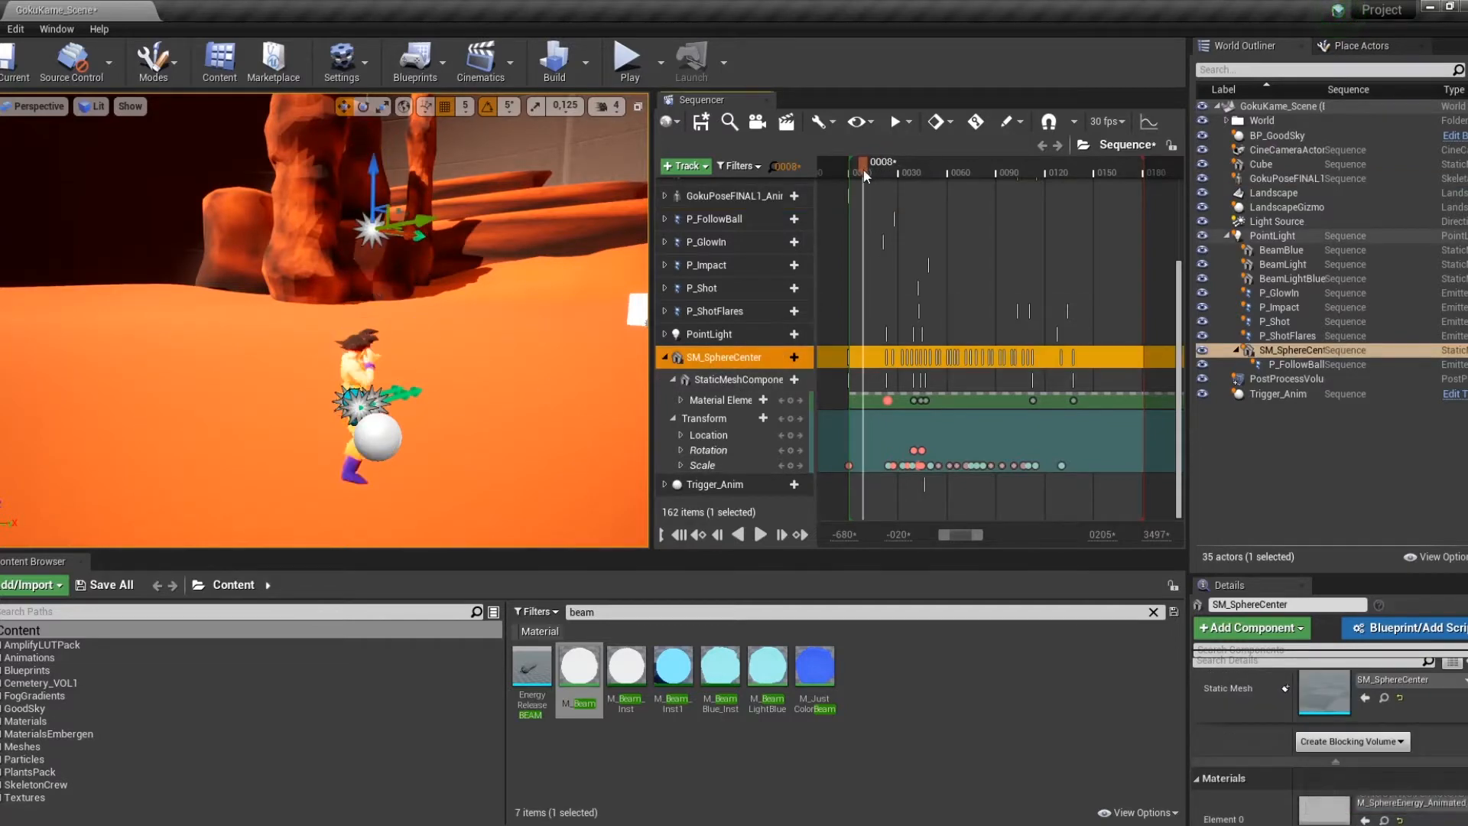
{"action": "key", "text": "space"}
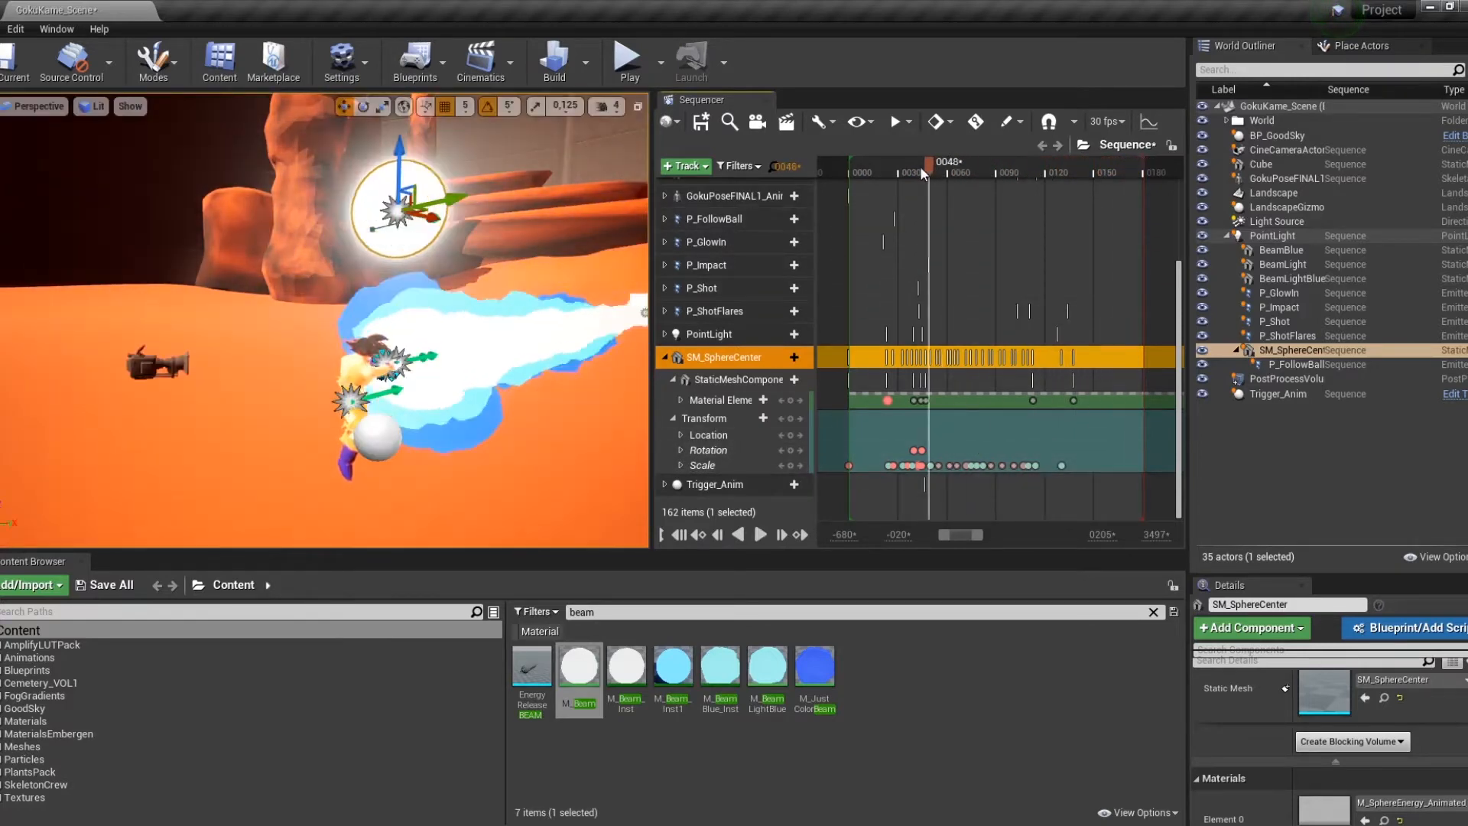
Replay the sequence several times from its opening frames to examine how the raised sphere scales.
{"action": "left_click", "coordinate": [887, 168]}
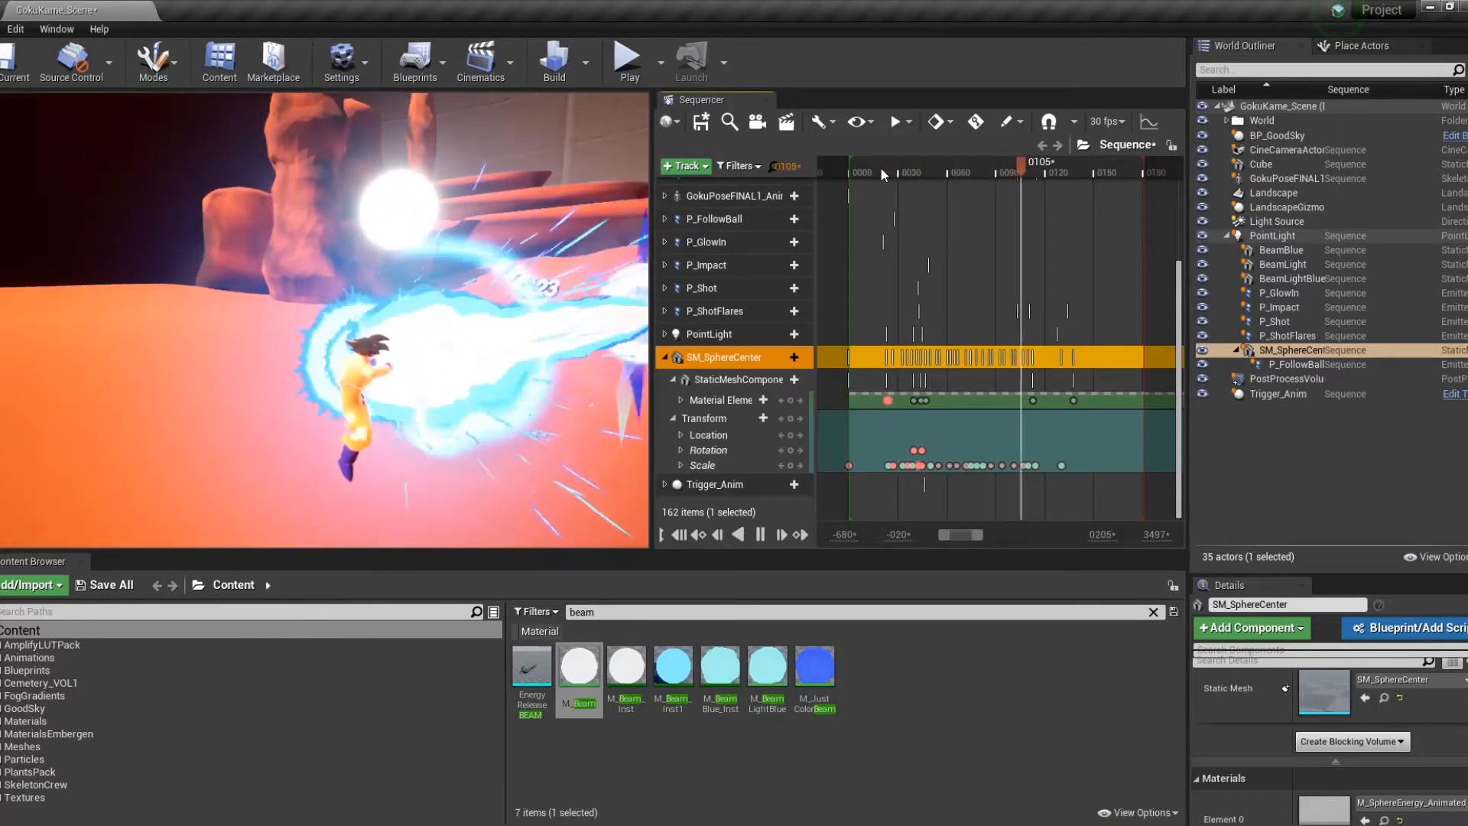
{"action": "left_click", "coordinate": [879, 167]}
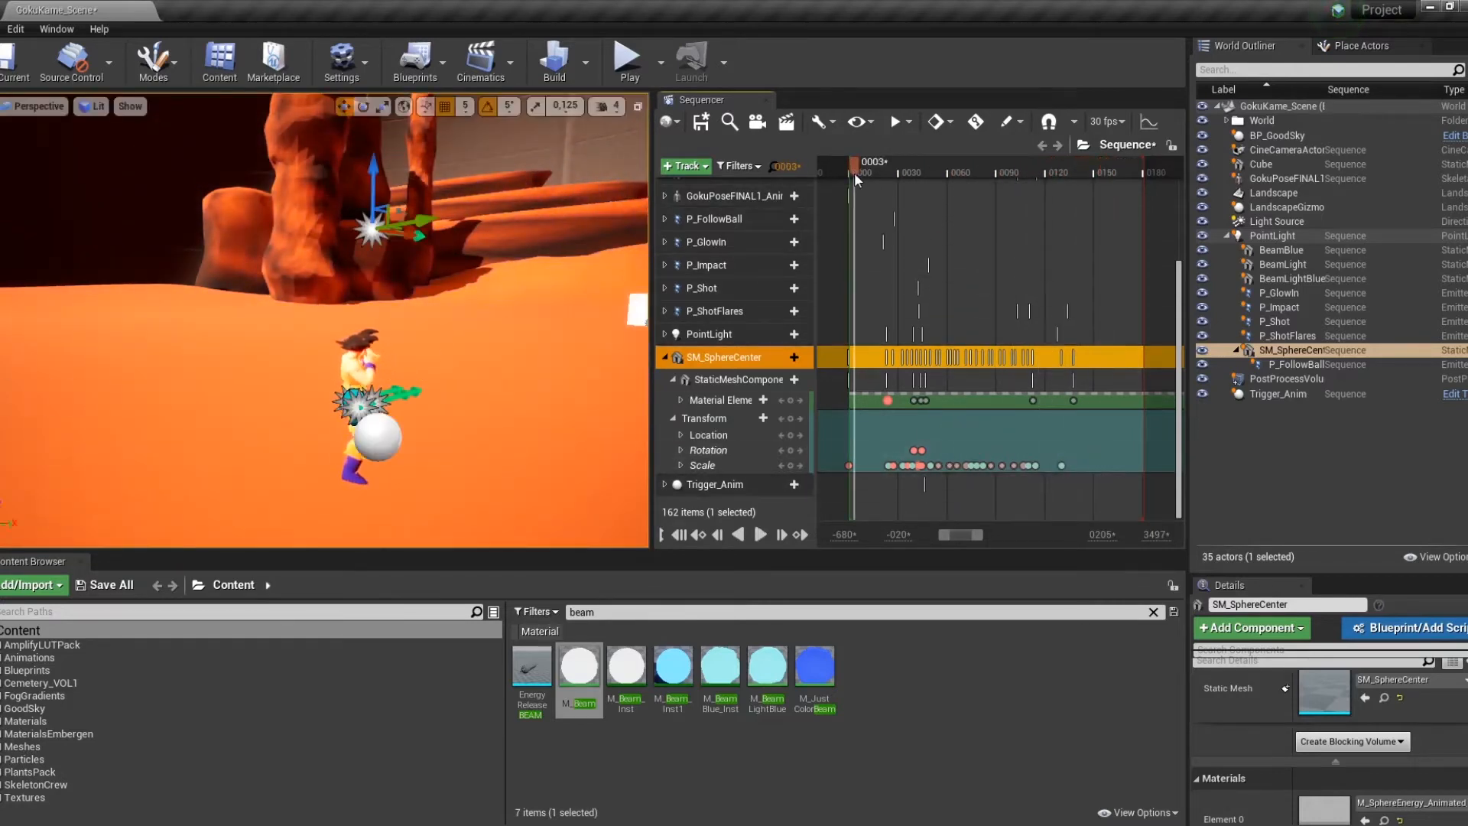
{"action": "left_click", "coordinate": [855, 172]}
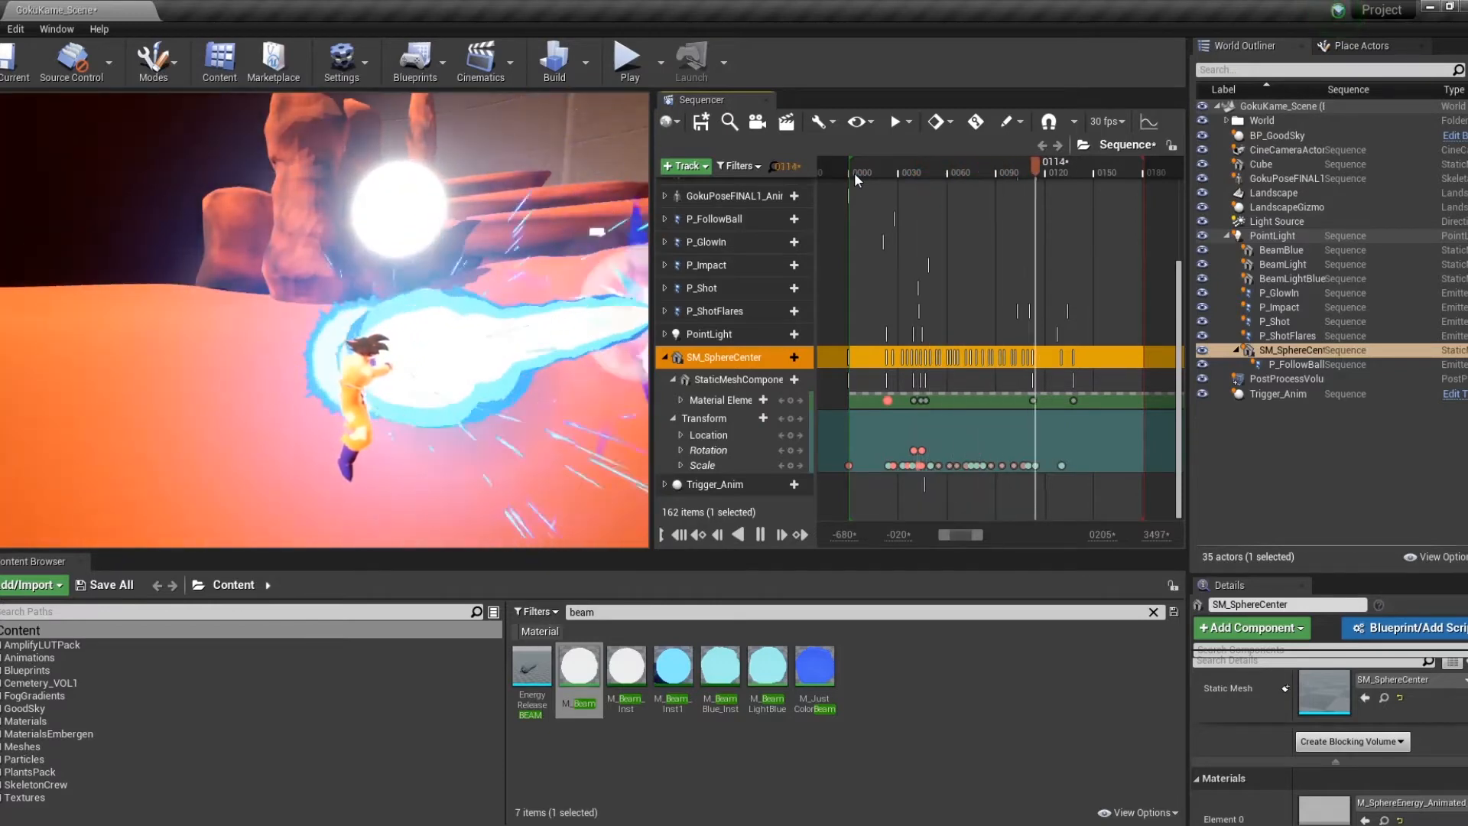
{"action": "left_click", "coordinate": [855, 172]}
{"action": "key", "text": "space"}
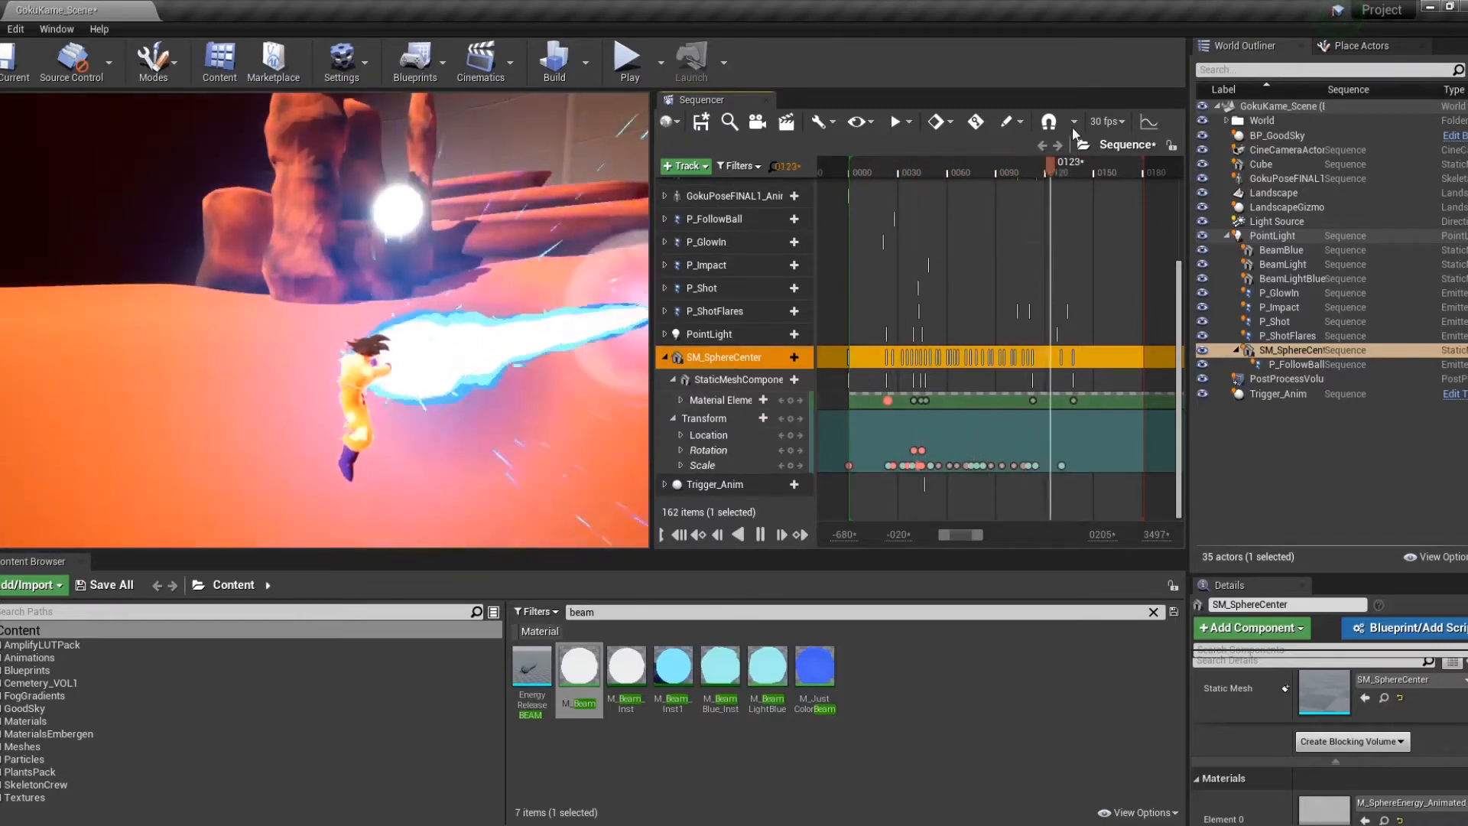
{"action": "left_click", "coordinate": [874, 168]}
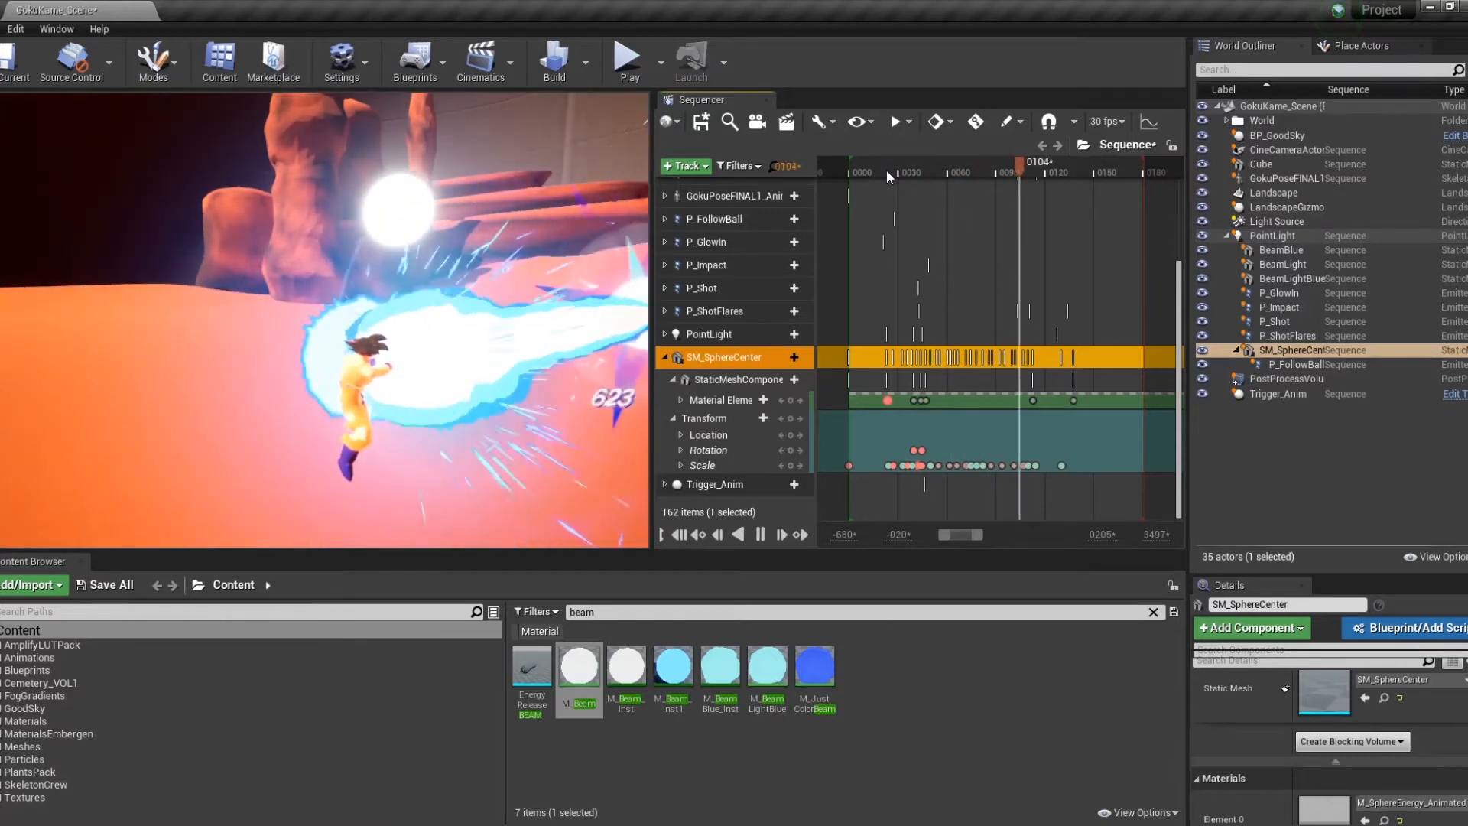
Undo the sphere's move and replay the sequence from just before frame 0.
{"action": "key", "text": "ctrl+z"}
{"action": "left_click", "coordinate": [883, 176]}
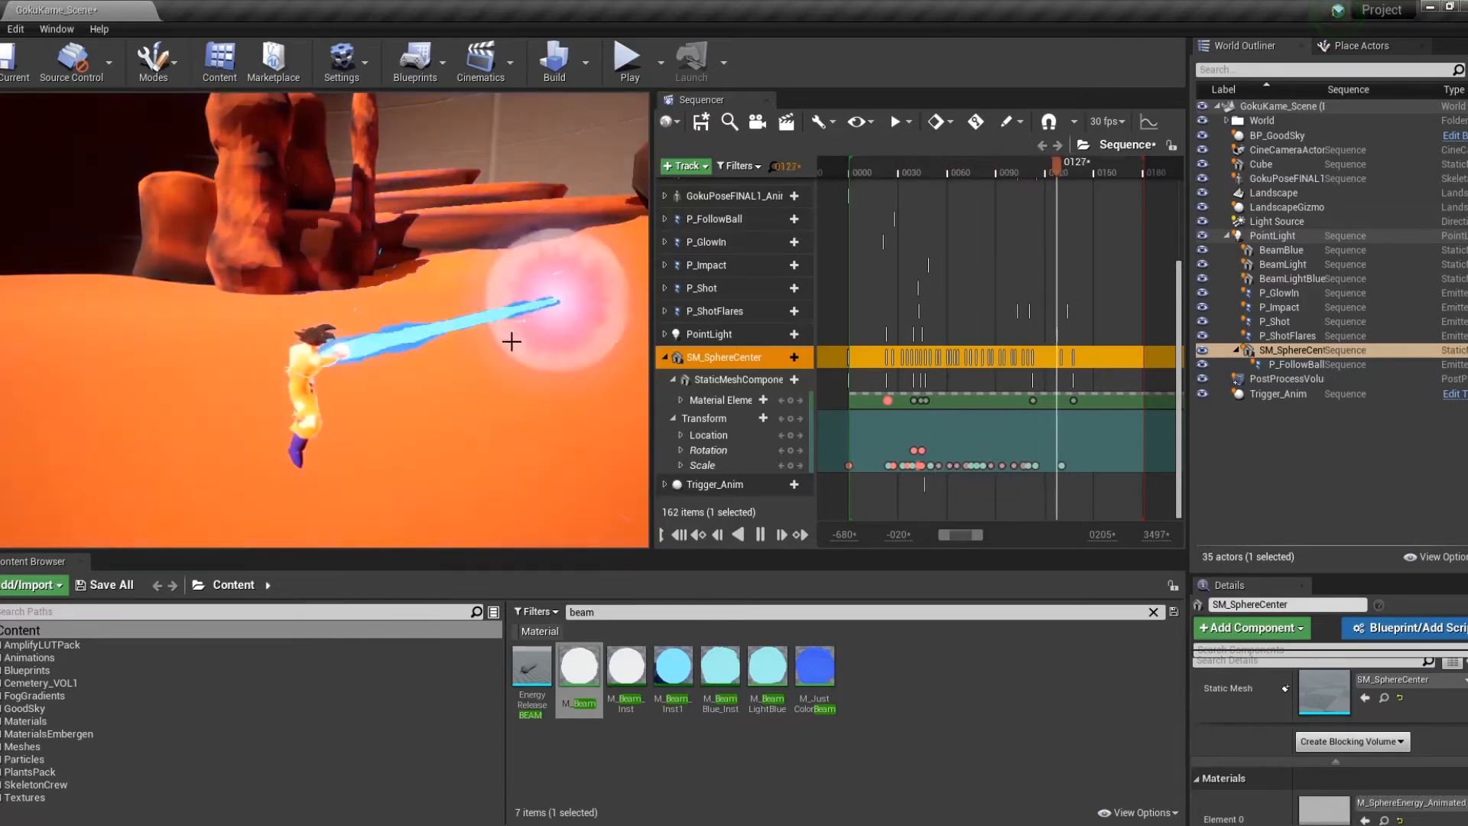
{"action": "left_click_drag", "start_coordinate": [879, 174], "coordinate": [844, 182]}
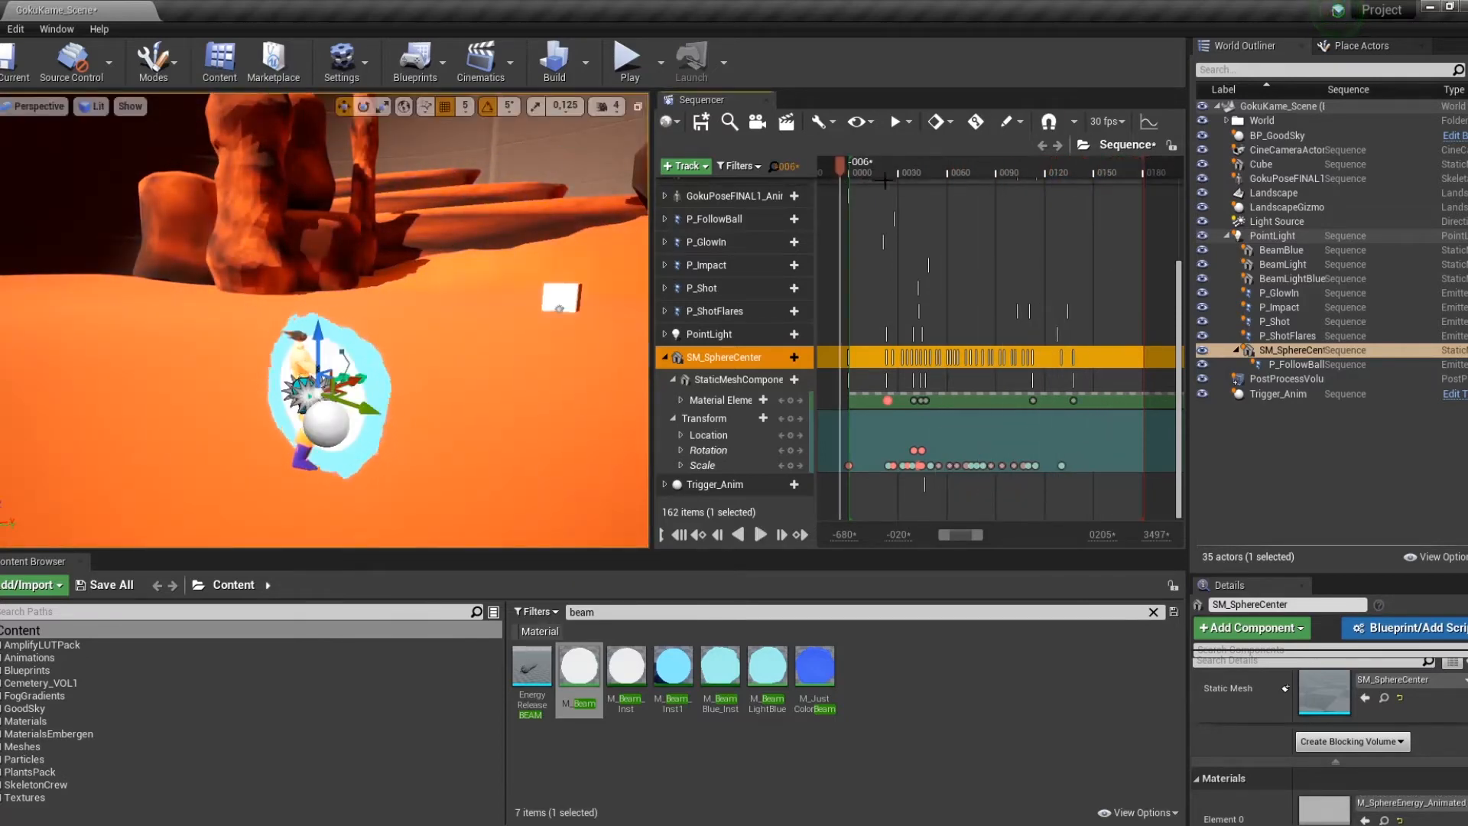
{"action": "key", "text": "space"}
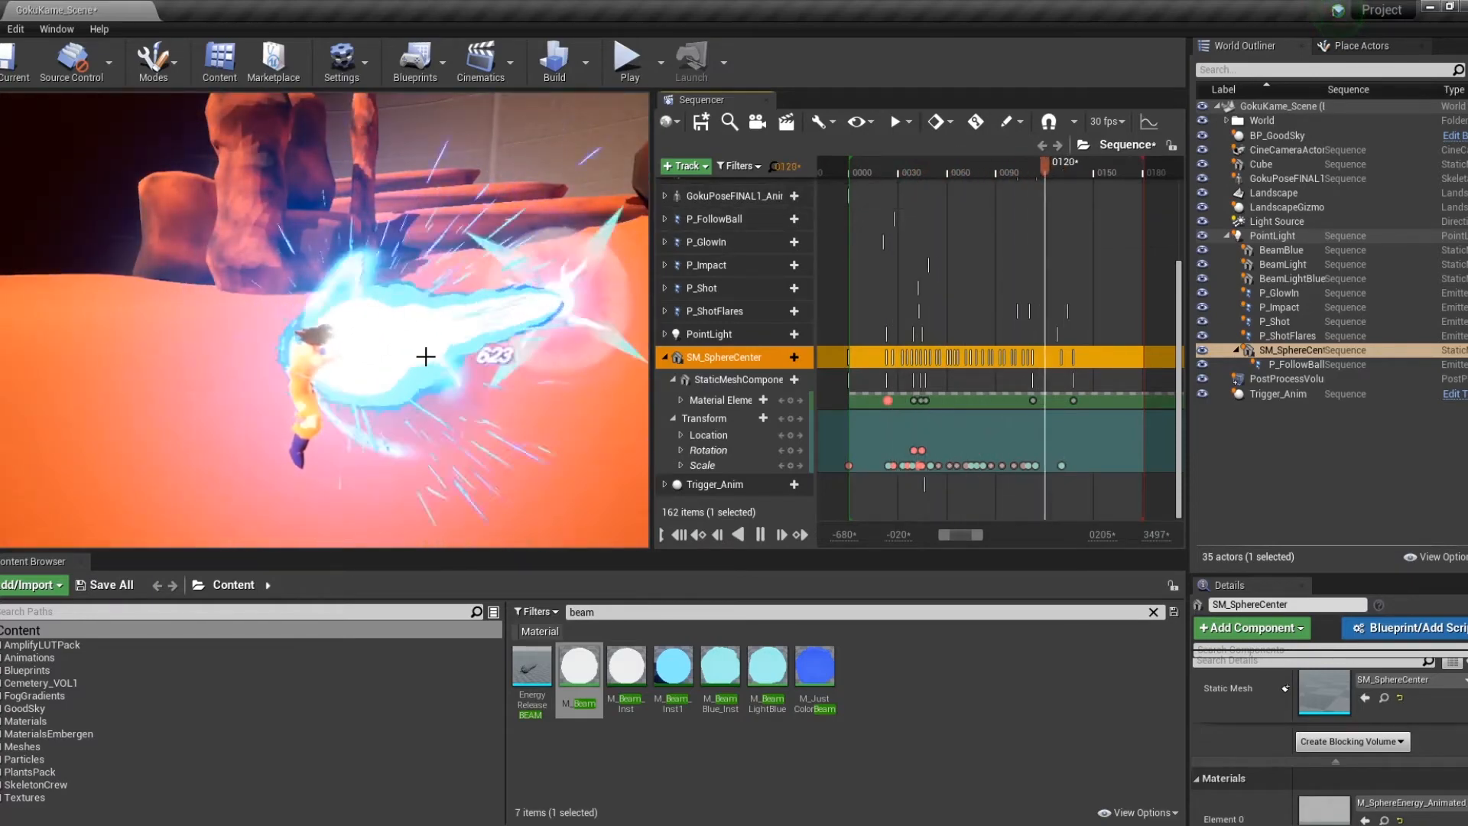
Examine the energy charge close to the character by replaying from frame 13 and scrubbing from frame 29 to 46.
{"action": "left_click_drag", "start_coordinate": [921, 162], "coordinate": [871, 174]}
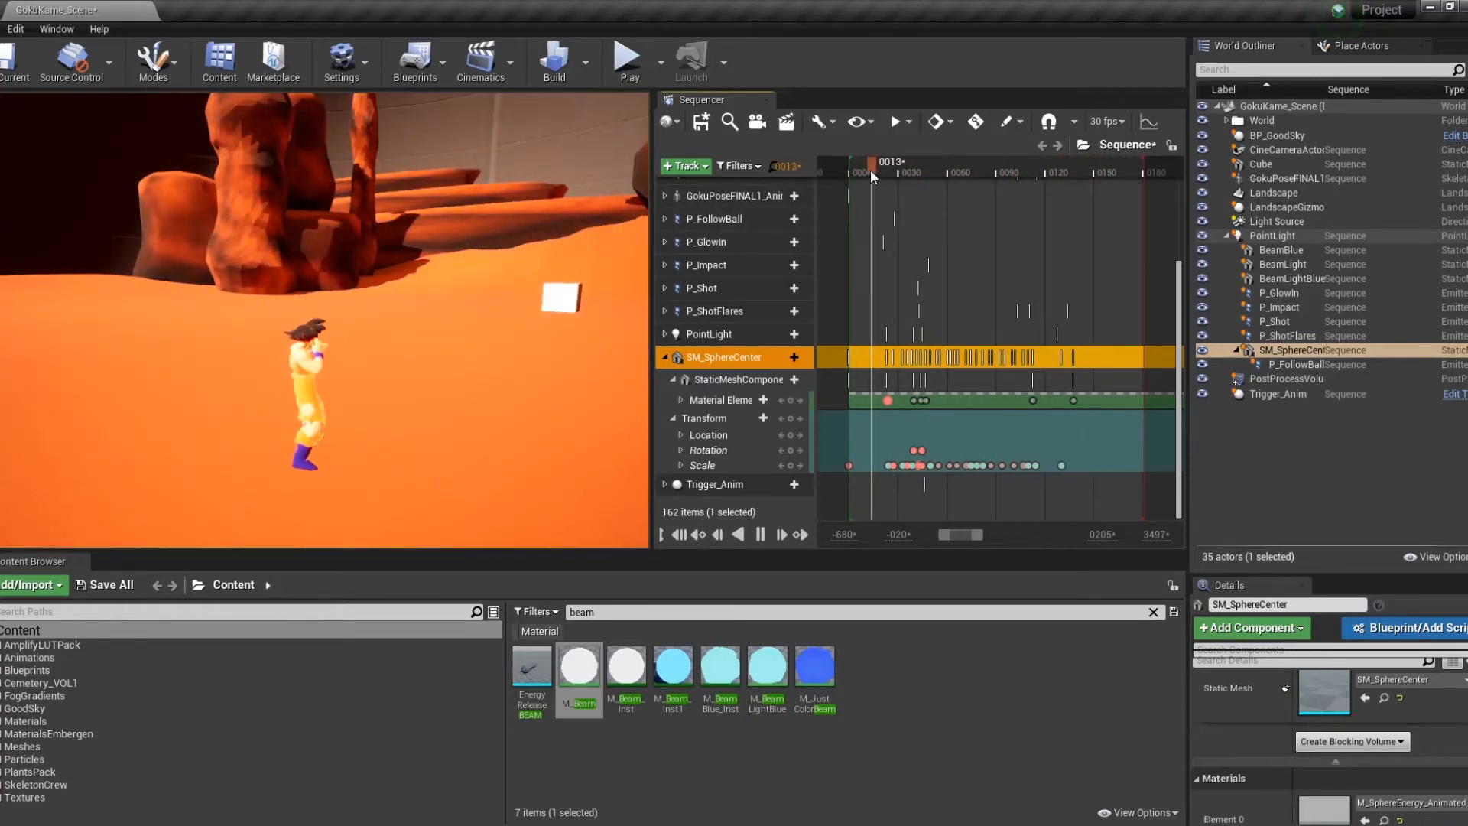
{"action": "key", "text": "space"}
{"action": "mouse_move", "coordinate": [392, 392]}
{"action": "right_mouse_down"}
{"action": "mouse_move", "coordinate": [406, 397]}
{"action": "mouse_move", "coordinate": [360, 394]}
{"action": "mouse_move", "coordinate": [398, 413]}
{"action": "mouse_move", "coordinate": [337, 405]}
{"action": "mouse_move", "coordinate": [405, 390]}
{"action": "right_mouse_up"}
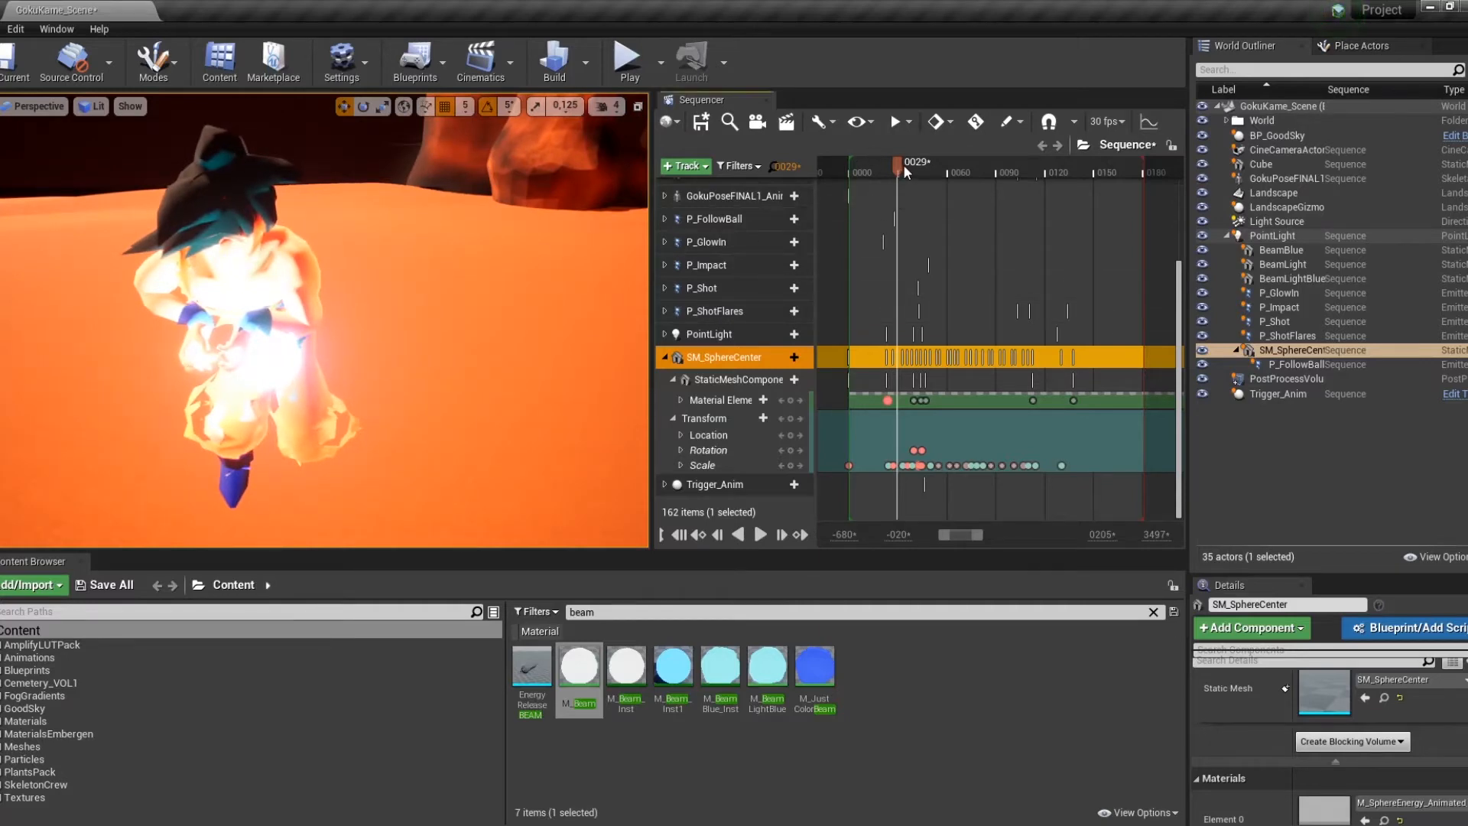
{"action": "mouse_move", "coordinate": [902, 163]}
{"action": "left_mouse_down"}
{"action": "mouse_move", "coordinate": [923, 163]}
{"action": "mouse_move", "coordinate": [883, 168]}
{"action": "mouse_move", "coordinate": [925, 171]}
{"action": "left_mouse_up"}
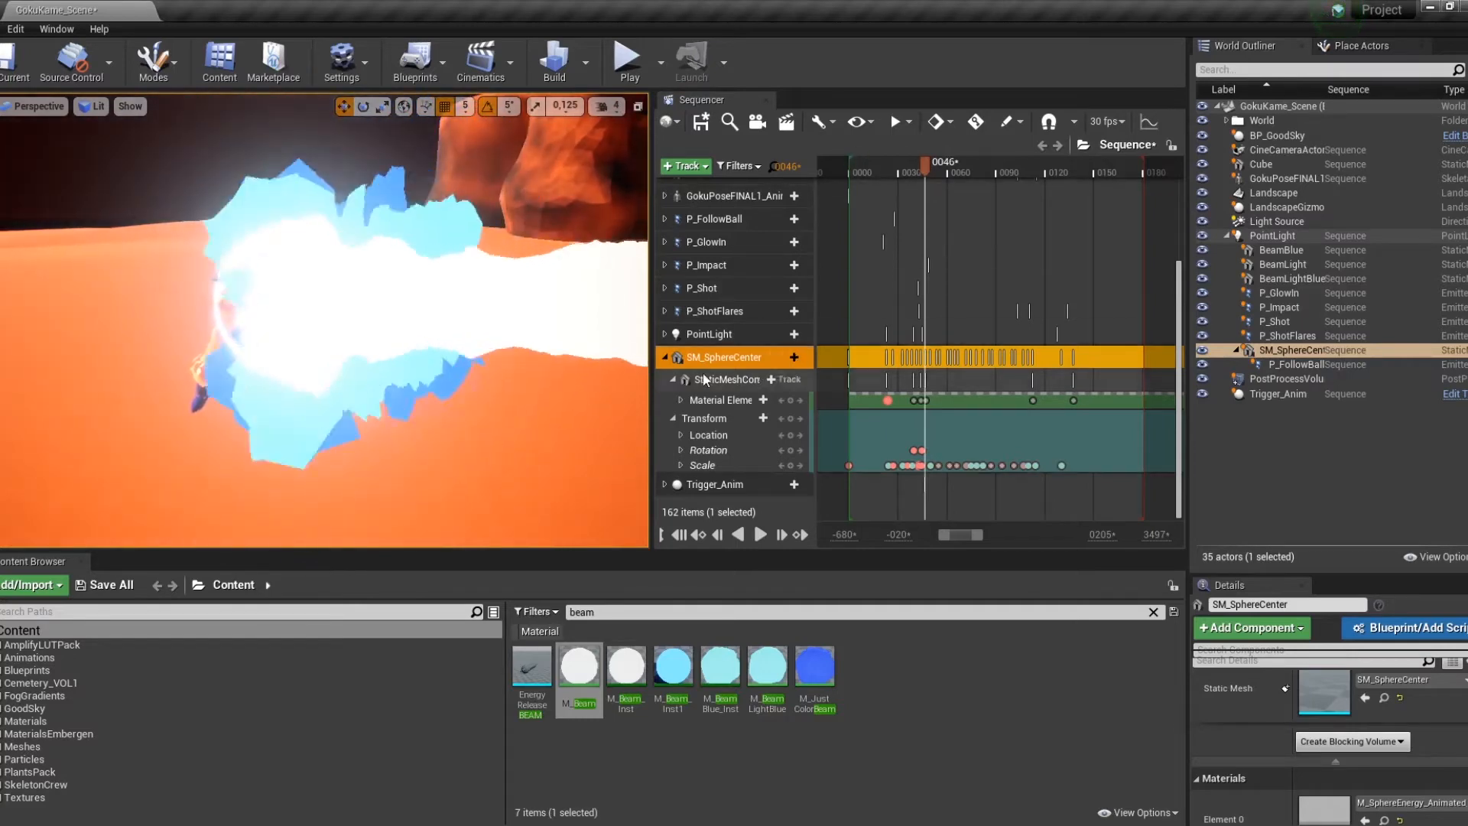
Collapse the SM_SphereCenter track and expand the BeamBluePan and BeamBlue tracks, including BeamBlue's scale channels.
{"action": "left_click", "coordinate": [664, 357]}
{"action": "scroll", "coordinate": [680, 336], "scroll_direction": "up", "scroll_amount": 4}
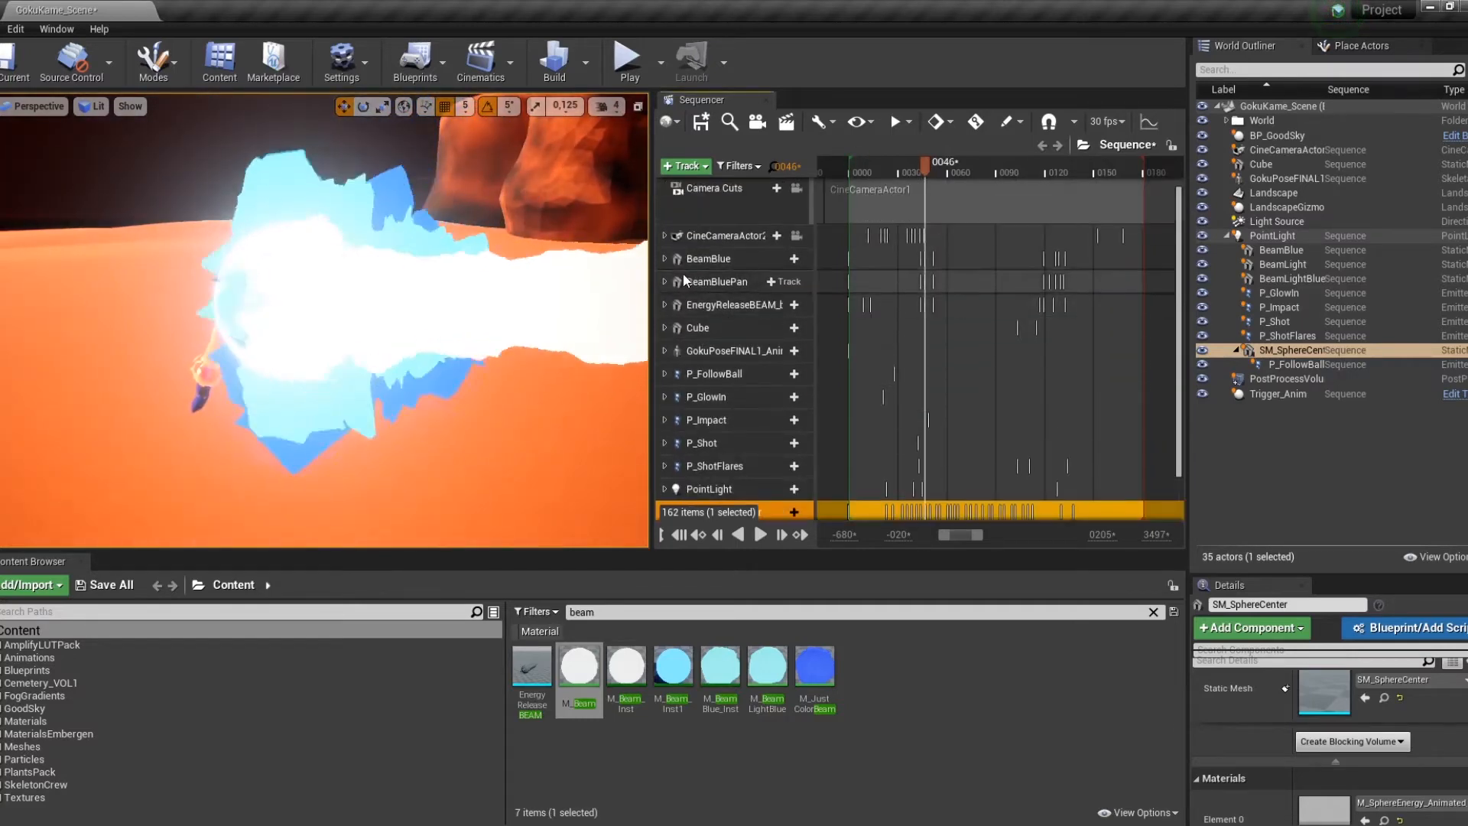
{"action": "left_click", "coordinate": [664, 282]}
{"action": "left_click", "coordinate": [664, 258]}
{"action": "left_click", "coordinate": [680, 349]}
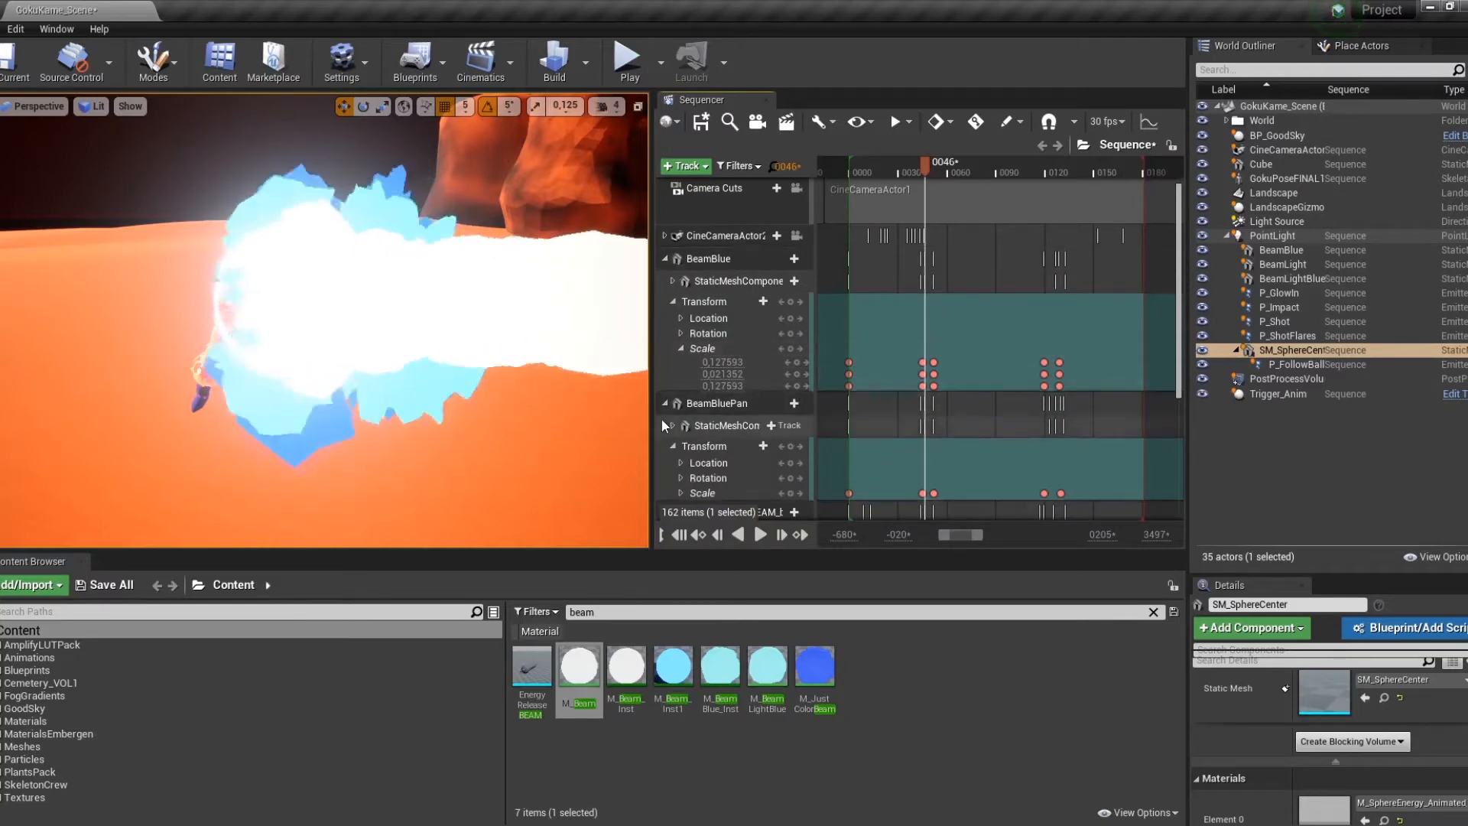
Examine how the beam extends toward the cube by viewing it from the side and scrubbing between frames 46 and 48.
{"action": "right_click_drag", "start_coordinate": [458, 306], "coordinate": [493, 306]}
{"action": "key", "text": "s"}
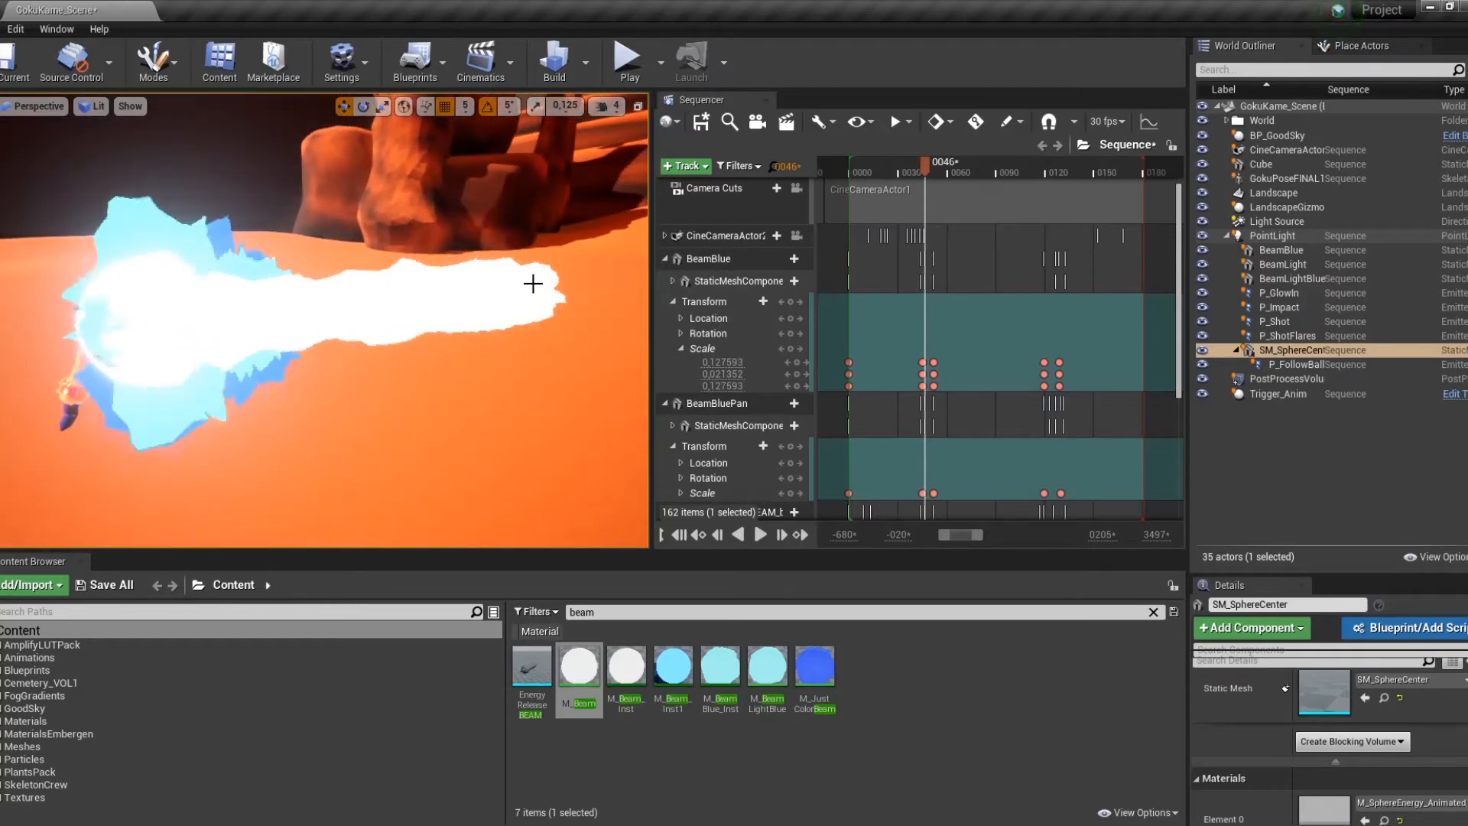
{"action": "right_click_drag", "start_coordinate": [528, 287], "coordinate": [555, 287]}
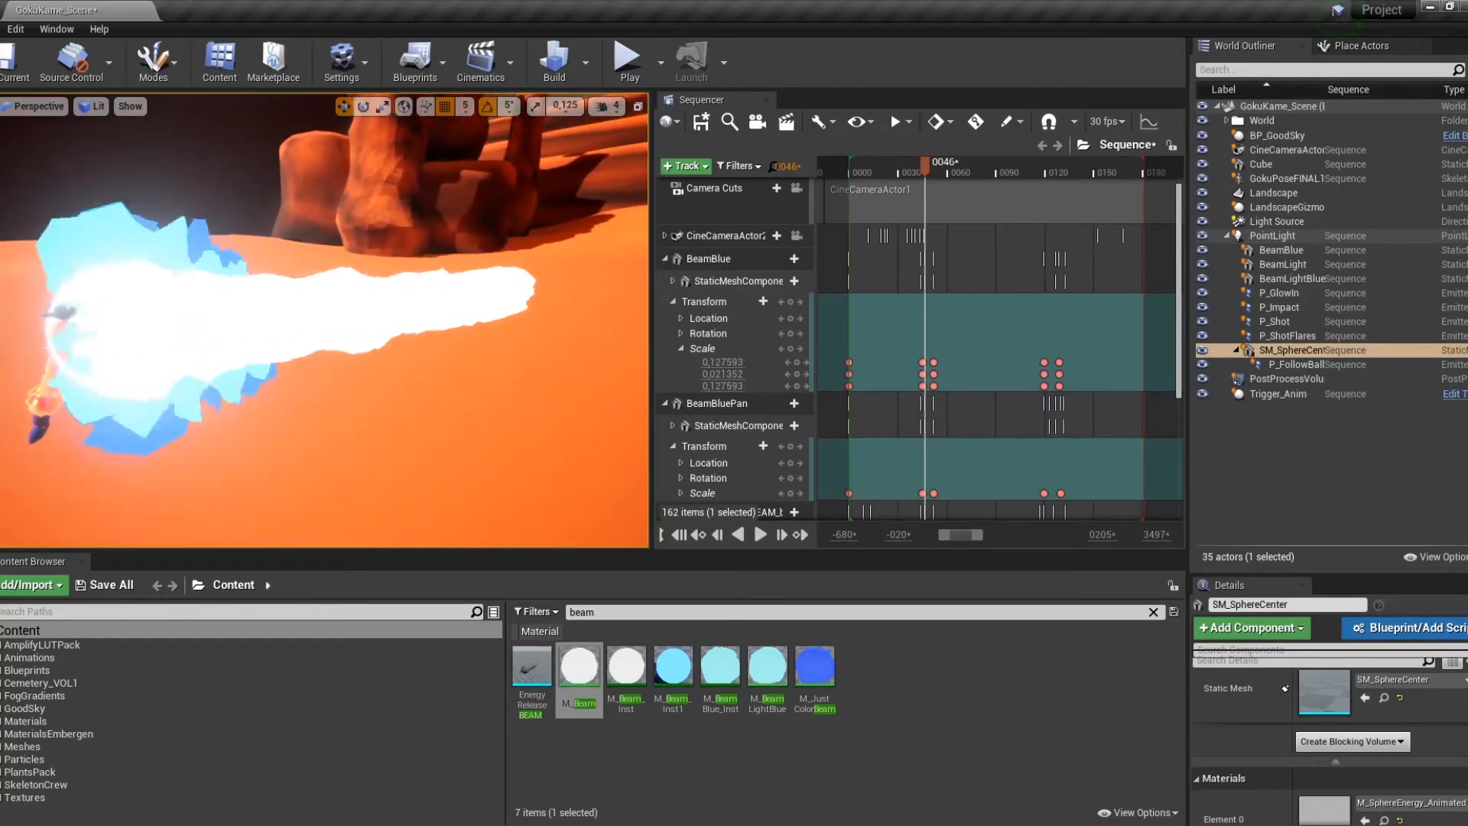
{"action": "mouse_move", "coordinate": [924, 169]}
{"action": "left_mouse_down"}
{"action": "mouse_move", "coordinate": [905, 167]}
{"action": "mouse_move", "coordinate": [928, 163]}
{"action": "left_mouse_up"}
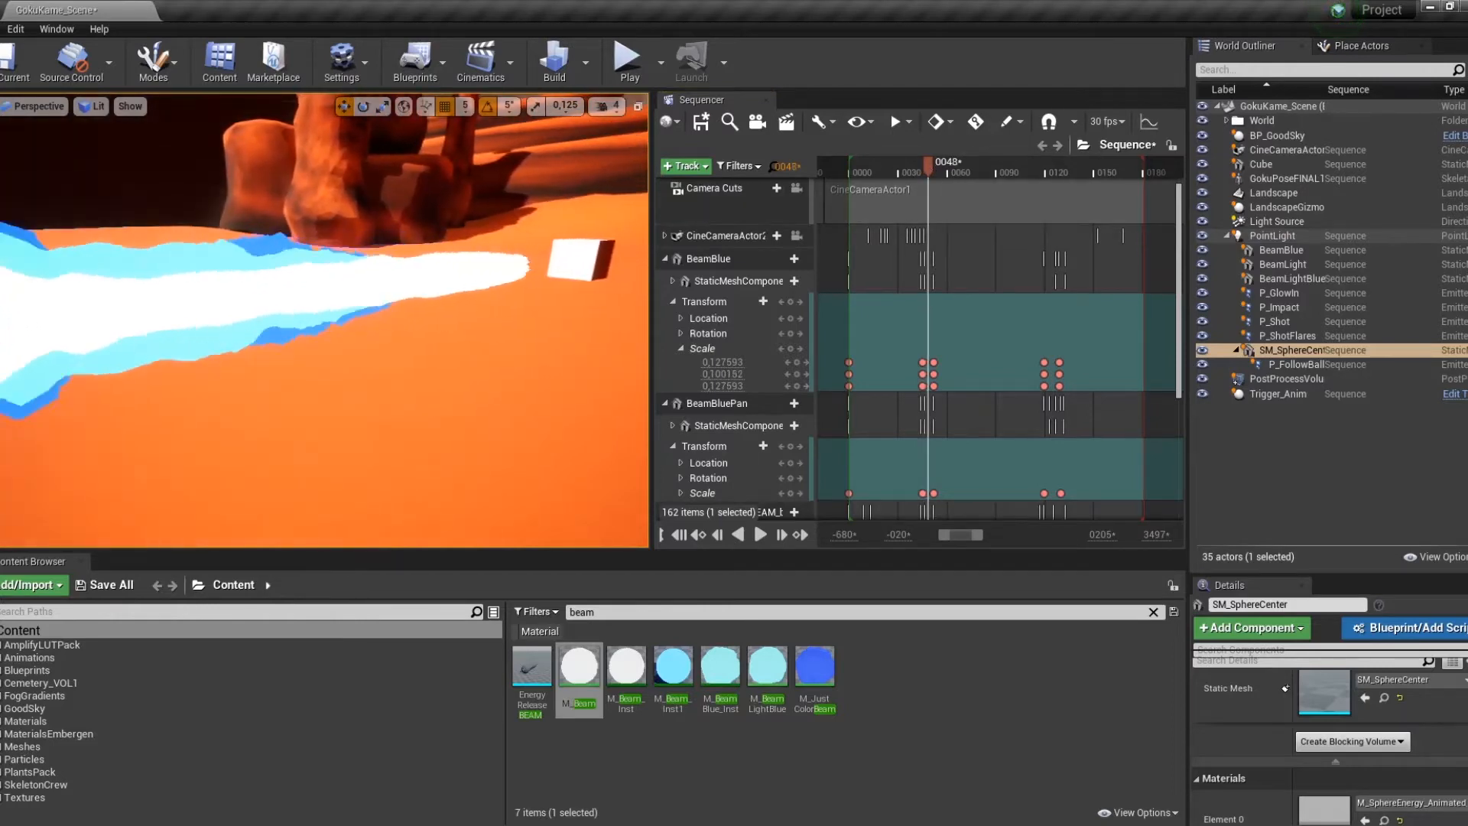
{"action": "right_click_drag", "start_coordinate": [520, 250], "coordinate": [520, 250]}
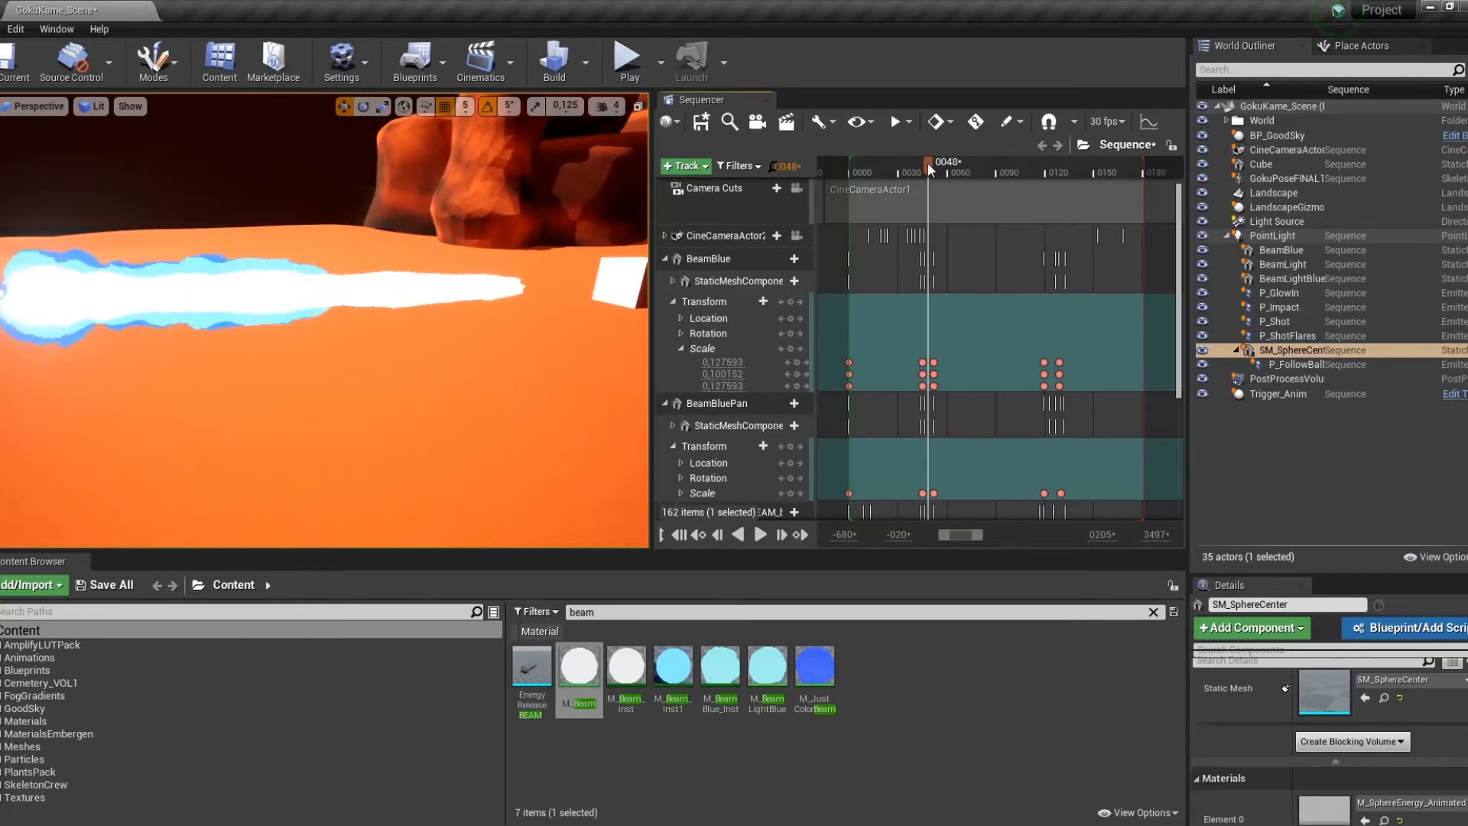
{"action": "left_click_drag", "start_coordinate": [931, 162], "coordinate": [926, 161]}
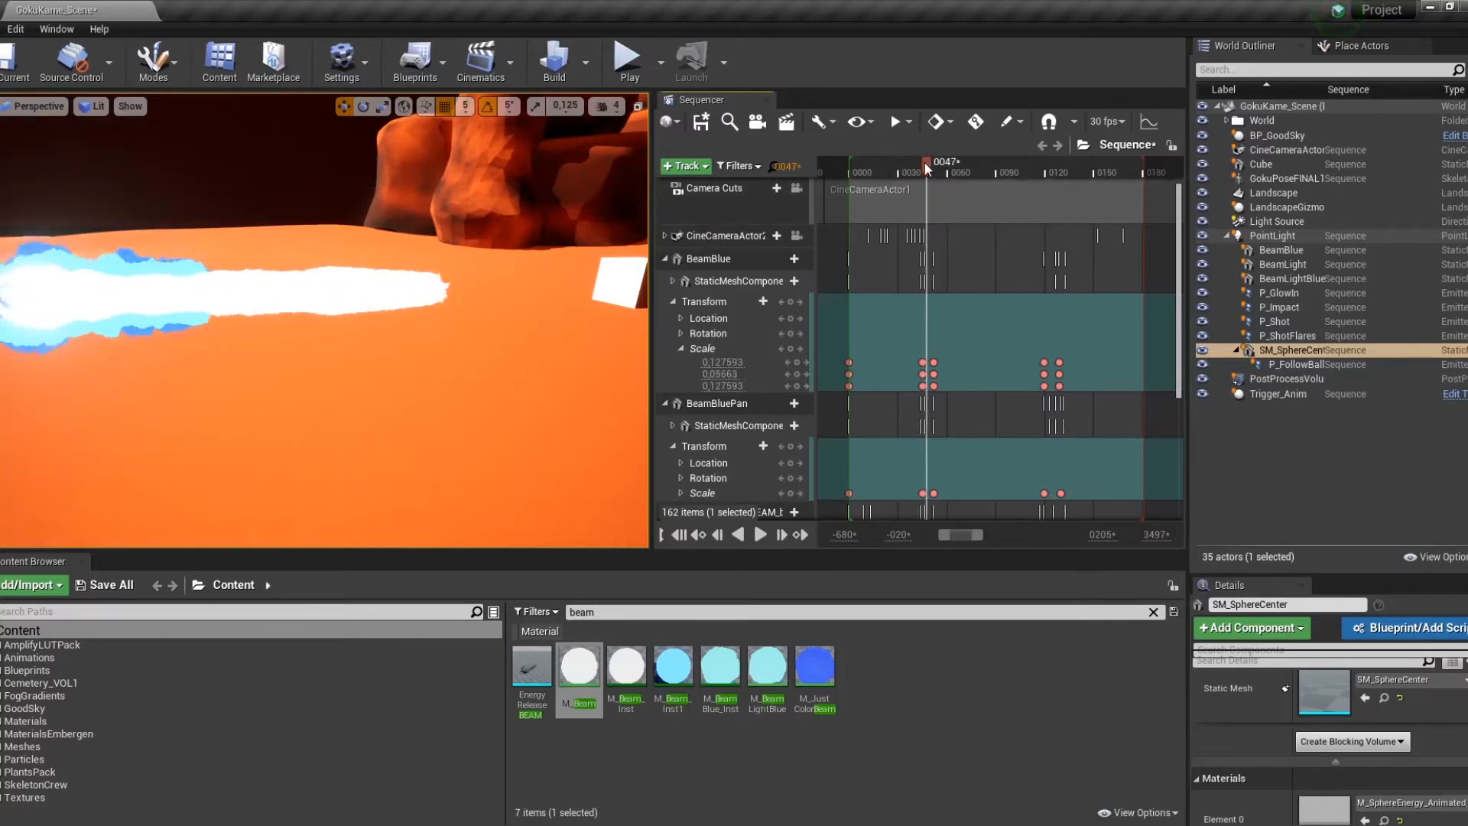
Move the playhead back to frame 6 and replay the beam animation.
{"action": "left_click_drag", "start_coordinate": [929, 162], "coordinate": [859, 159]}
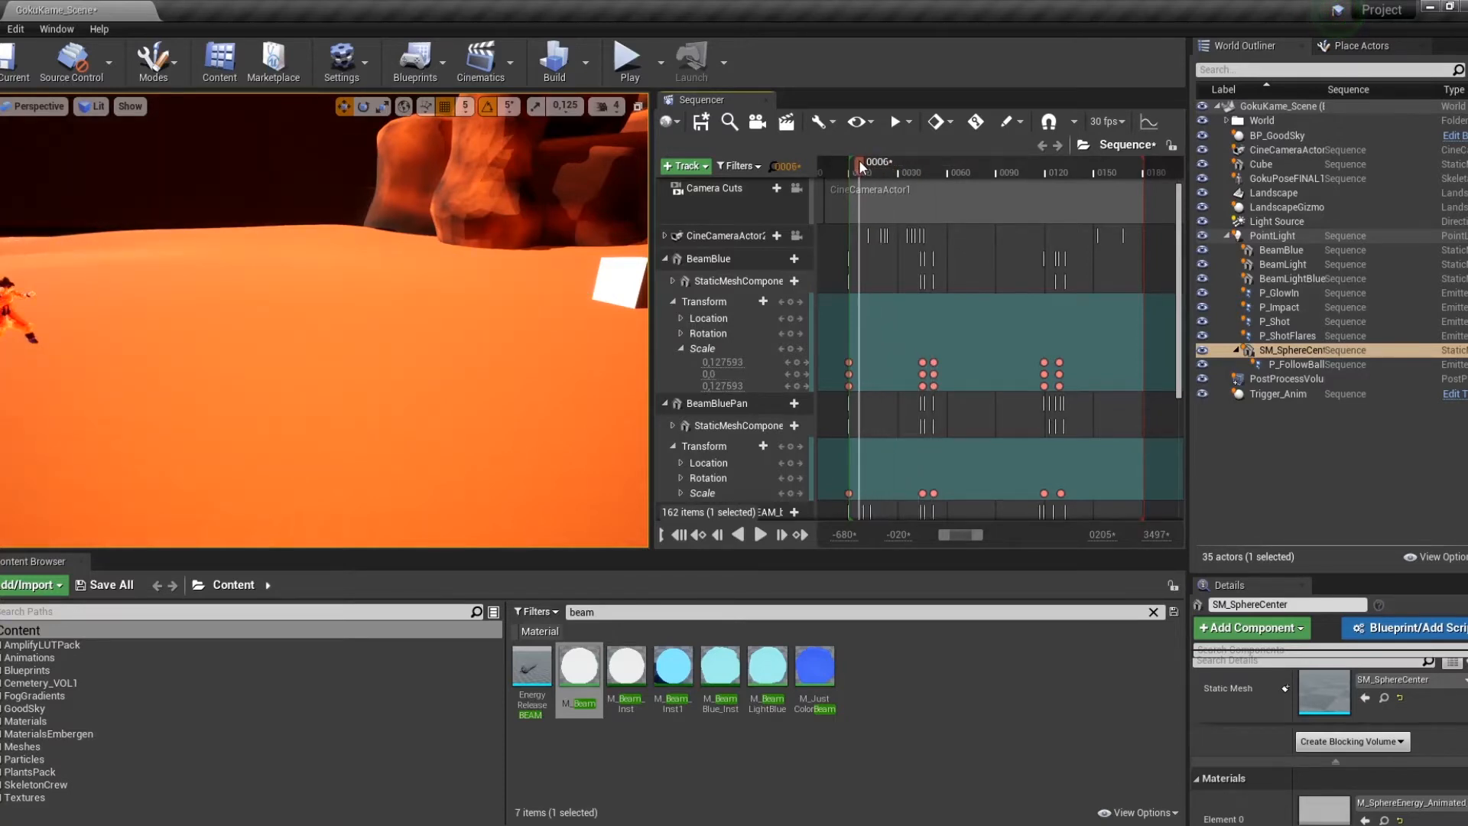
{"action": "left_click", "coordinate": [759, 535]}
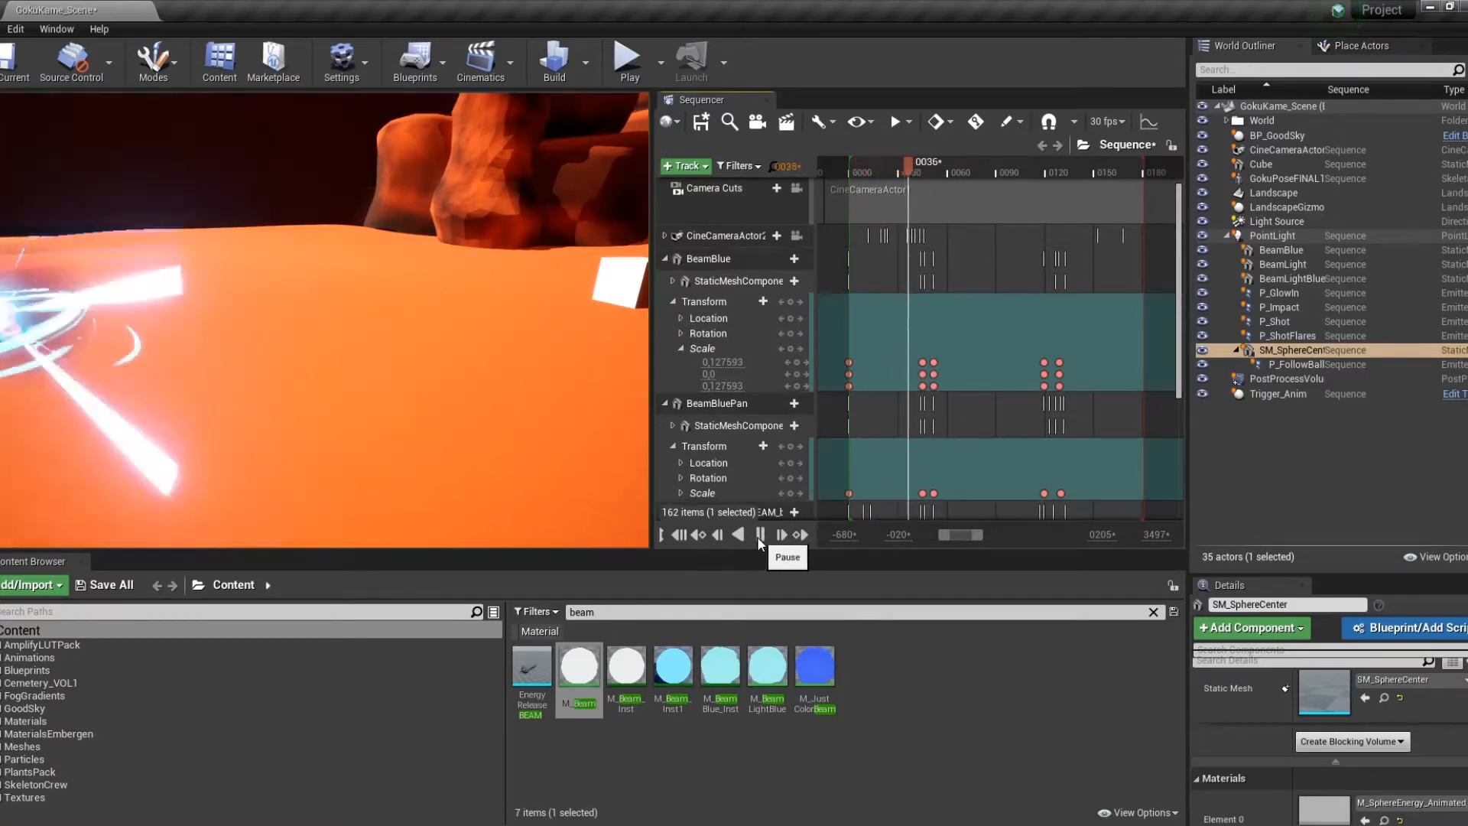
{"action": "left_click", "coordinate": [766, 534]}
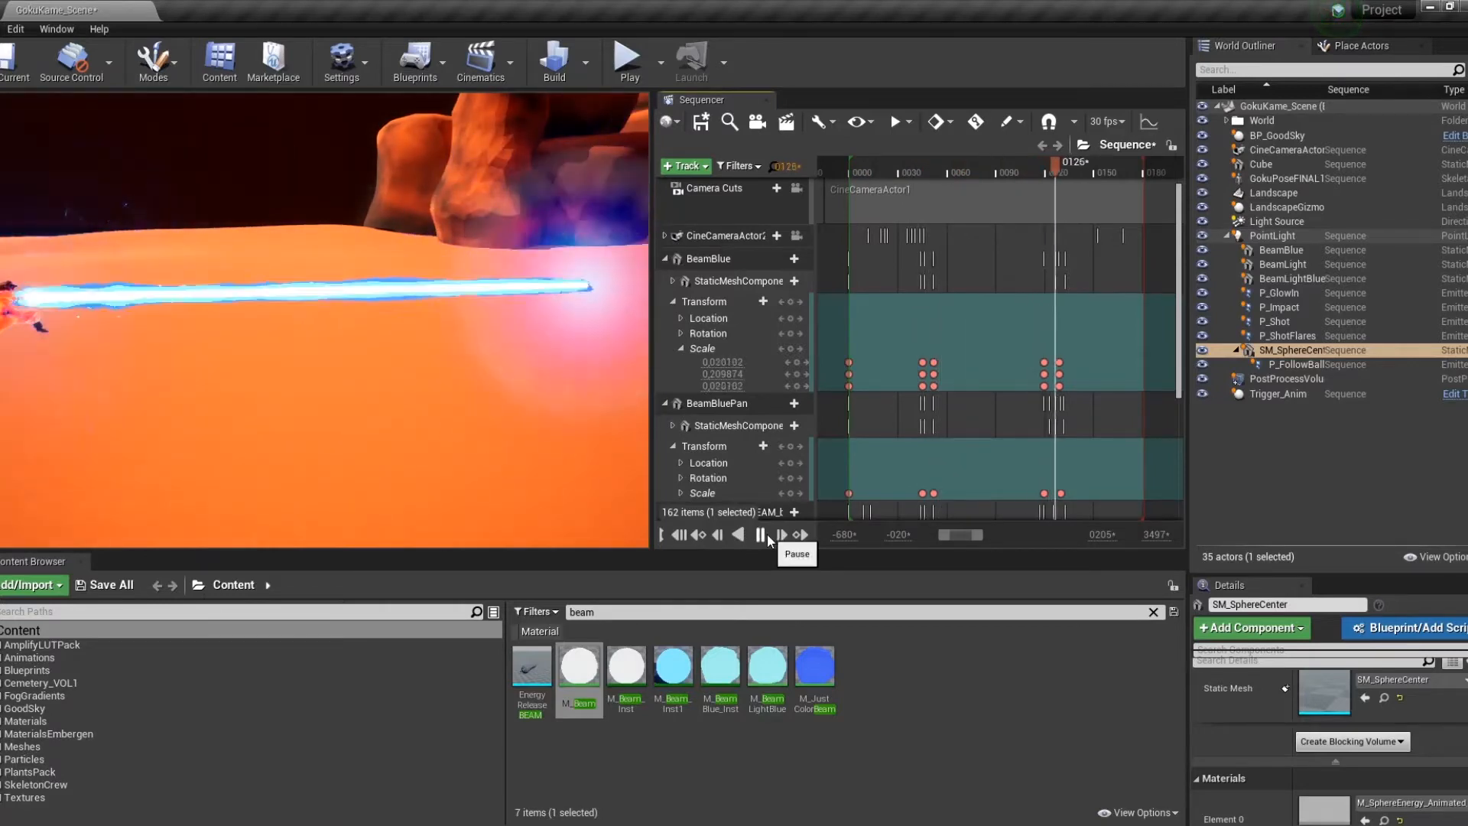
Move the playhead back to frame 2 and replay the beam animation.
{"action": "left_click_drag", "start_coordinate": [978, 150], "coordinate": [877, 173]}
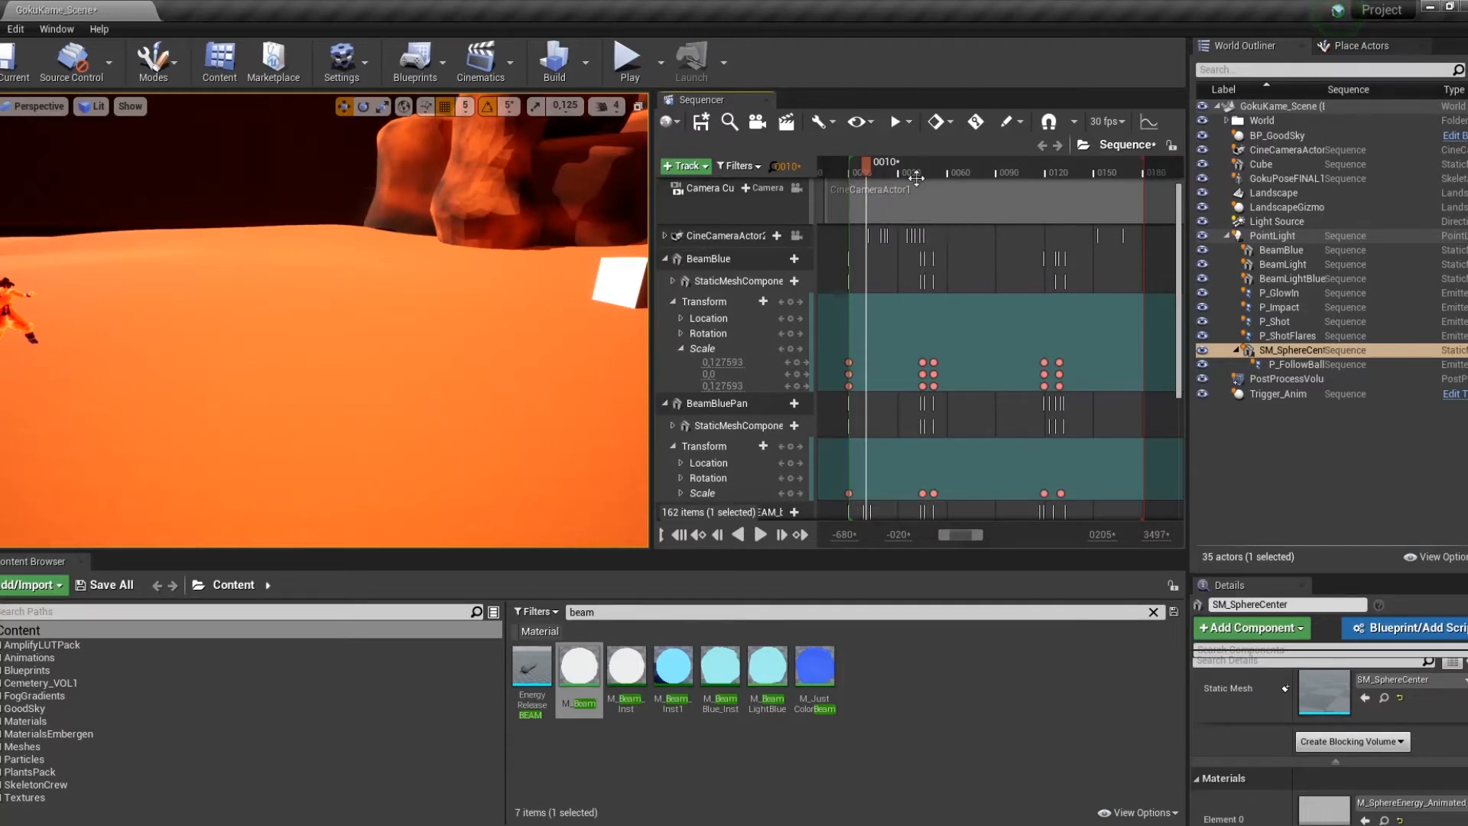
{"action": "left_click_drag", "start_coordinate": [867, 172], "coordinate": [851, 172]}
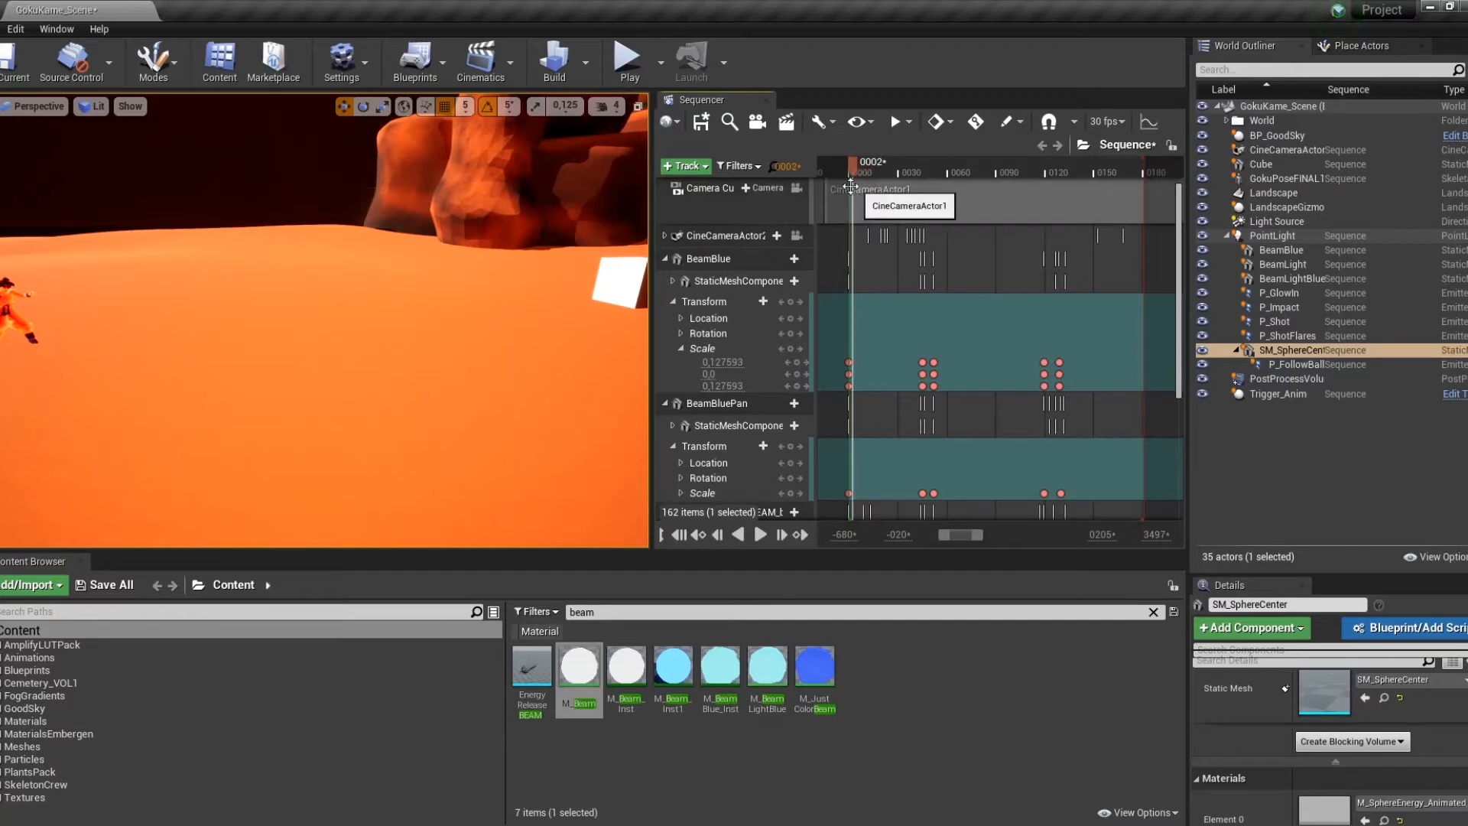
{"action": "key", "text": "space"}
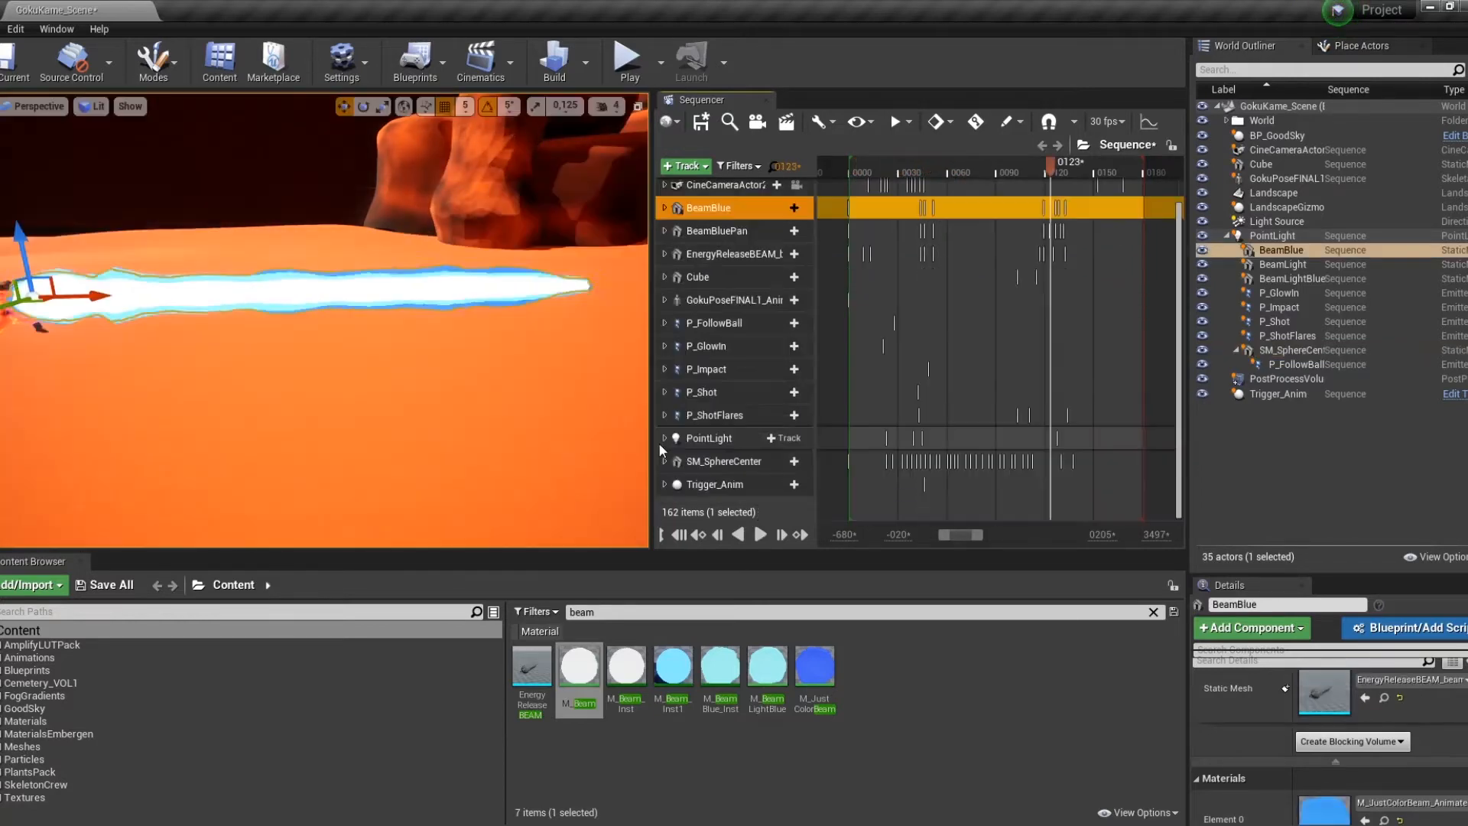
Expand the PointLight track with its LightComponent0 keys and inspect the light on the character at frame 31 from several angles.
{"action": "left_click", "coordinate": [664, 439]}
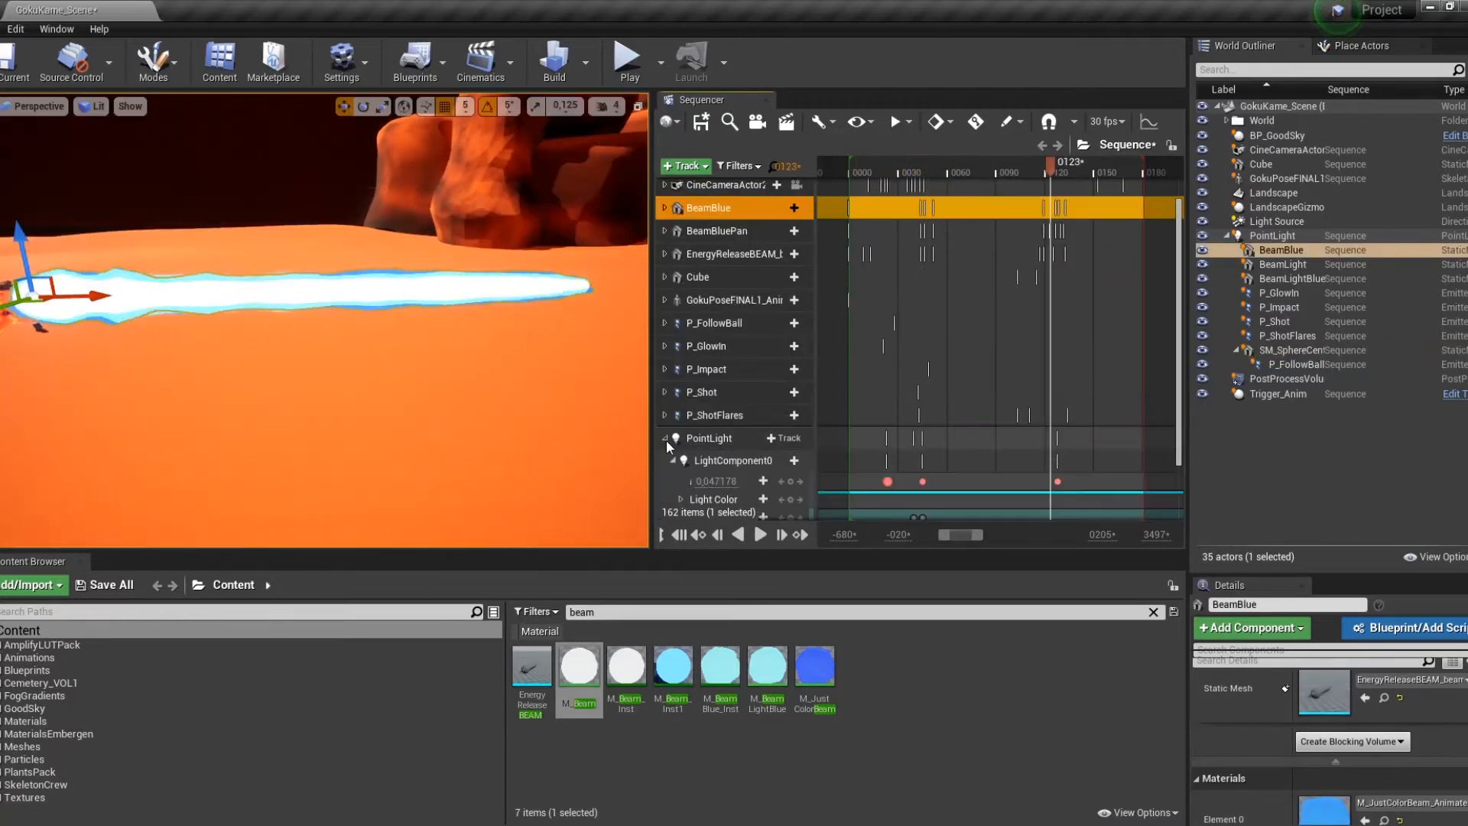
{"action": "scroll", "coordinate": [757, 445], "scroll_direction": "down", "scroll_amount": 3}
{"action": "middle_click_drag", "start_coordinate": [458, 321], "coordinate": [237, 347]}
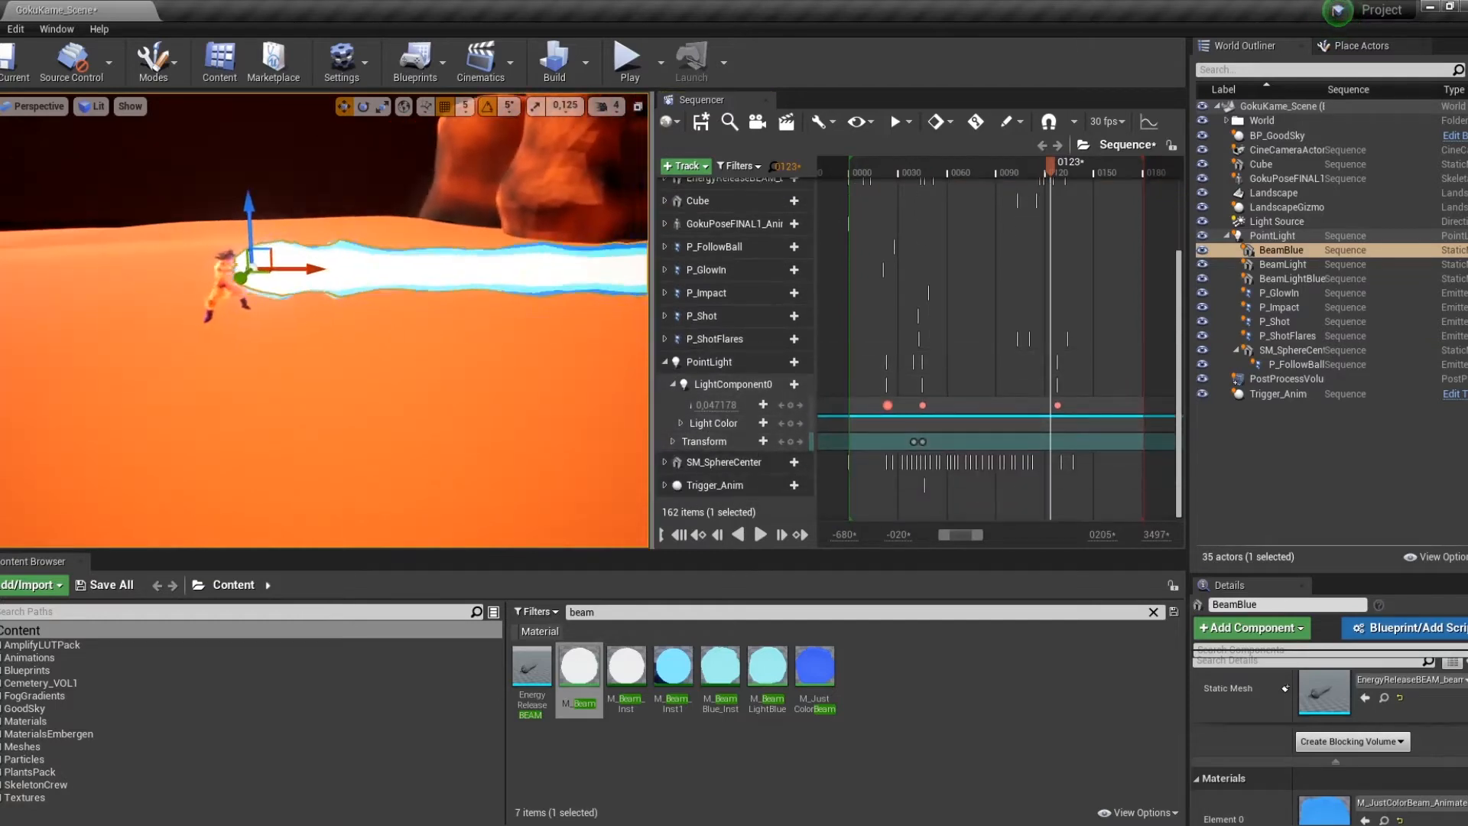
{"action": "left_click", "coordinate": [901, 172]}
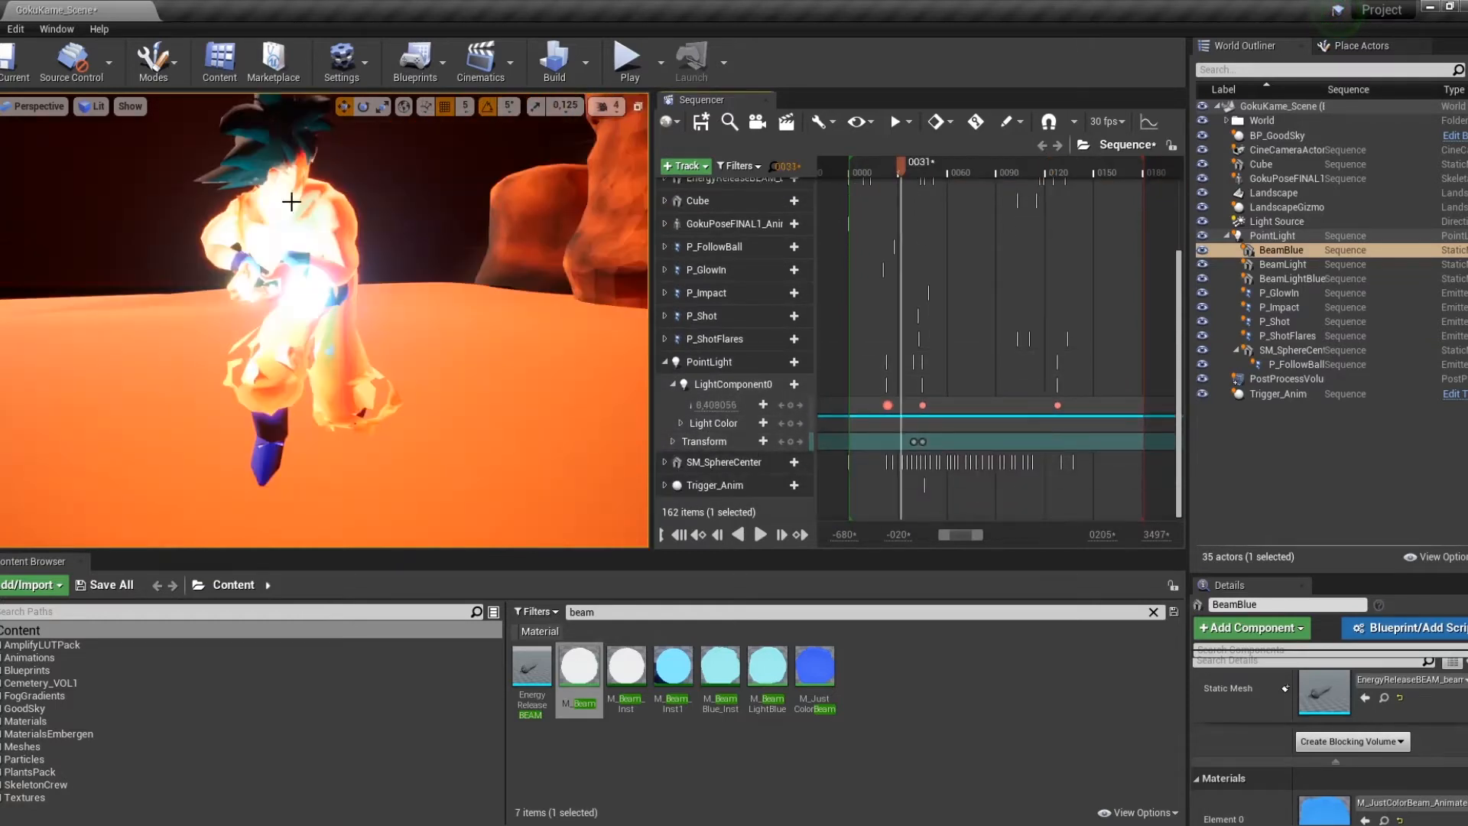
{"action": "left_click_drag", "start_coordinate": [306, 298], "coordinate": [290, 202], "text": "alt"}
{"action": "left_click_drag", "start_coordinate": [281, 168], "coordinate": [535, 233], "text": "alt"}
{"action": "right_click_drag", "start_coordinate": [324, 321], "coordinate": [367, 337]}
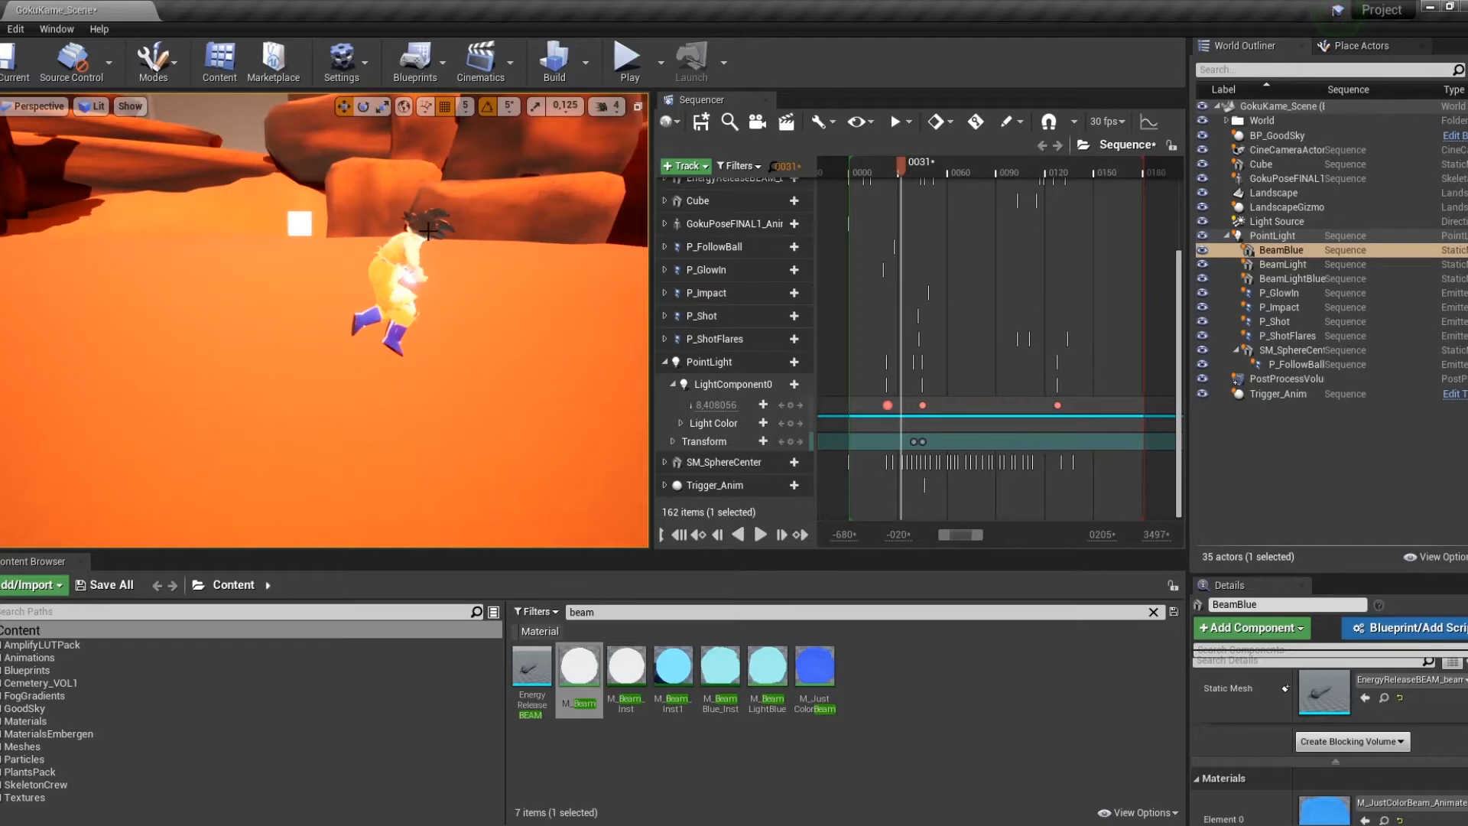
{"action": "mouse_move", "coordinate": [324, 321]}
{"action": "right_mouse_down"}
{"action": "mouse_move", "coordinate": [275, 313]}
{"action": "mouse_move", "coordinate": [336, 328]}
{"action": "mouse_move", "coordinate": [306, 317]}
{"action": "mouse_move", "coordinate": [321, 321]}
{"action": "right_mouse_up"}
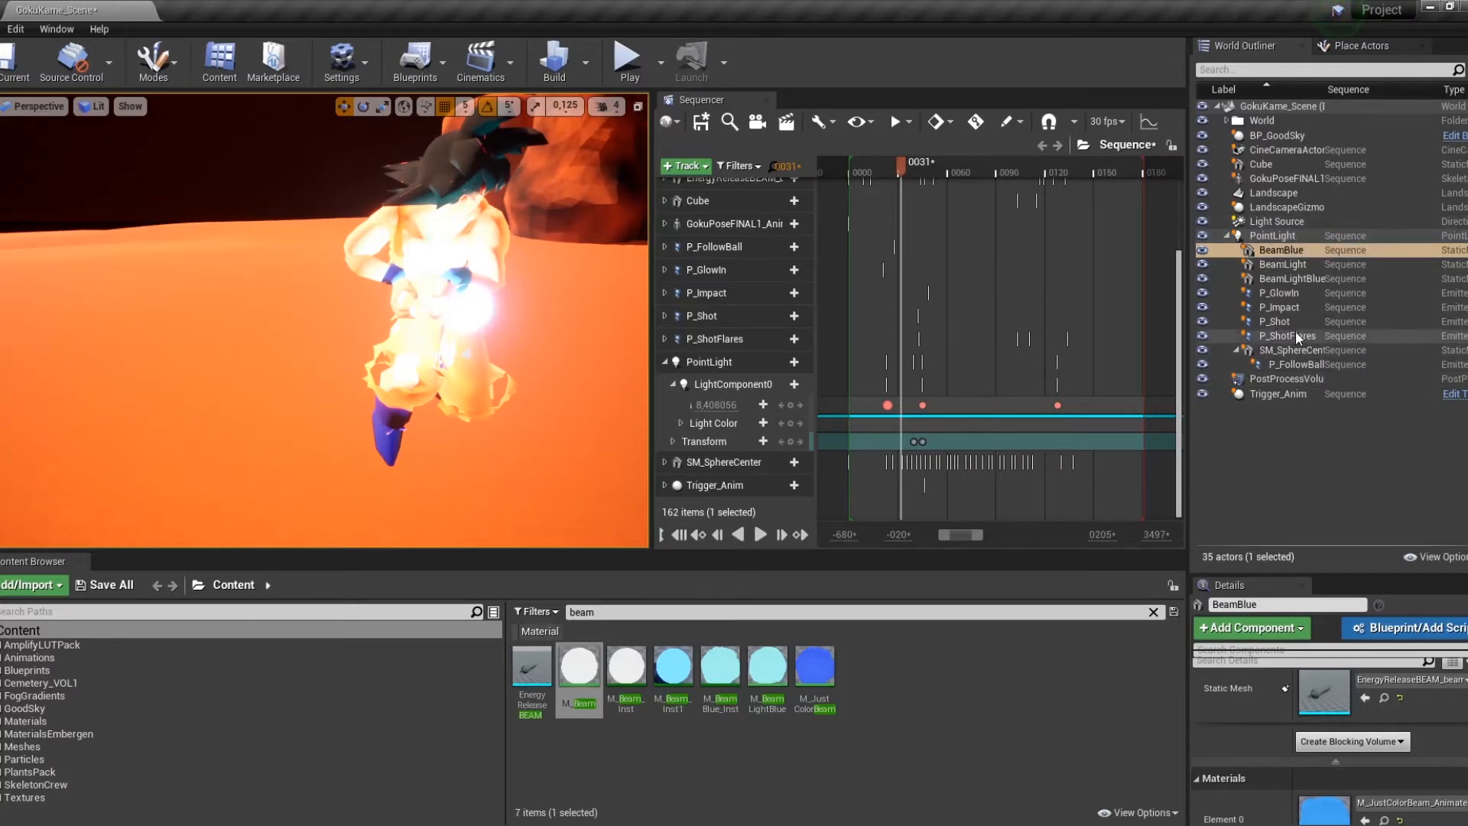
Check which actors are parented under PointLight by collapsing and re-expanding its hierarchy, and view the character from farther away.
{"action": "left_click", "coordinate": [1227, 236]}
{"action": "left_click", "coordinate": [1227, 236]}
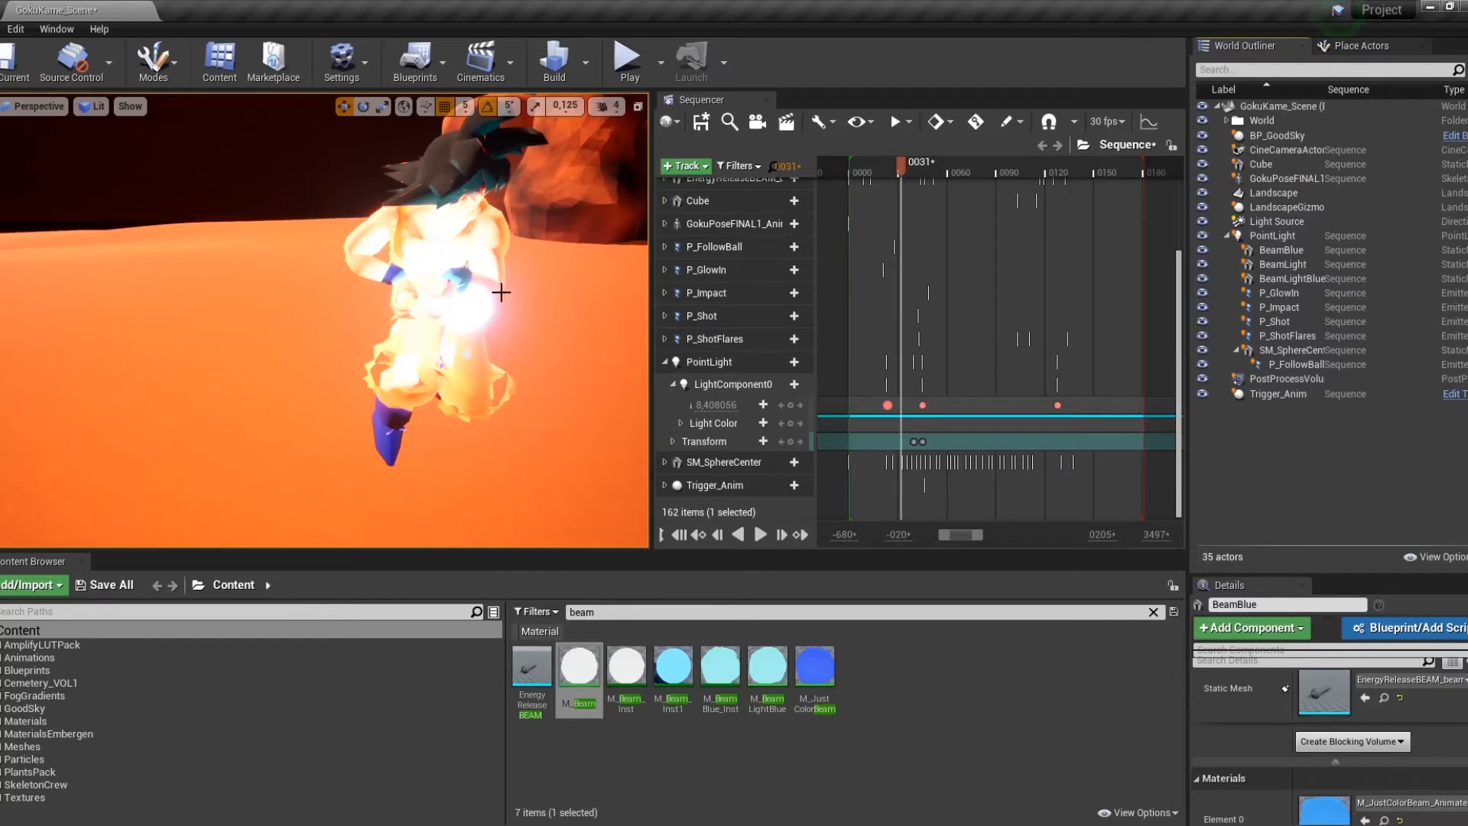
{"action": "key", "text": "s"}
{"action": "right_click_drag", "start_coordinate": [411, 274], "coordinate": [474, 276]}
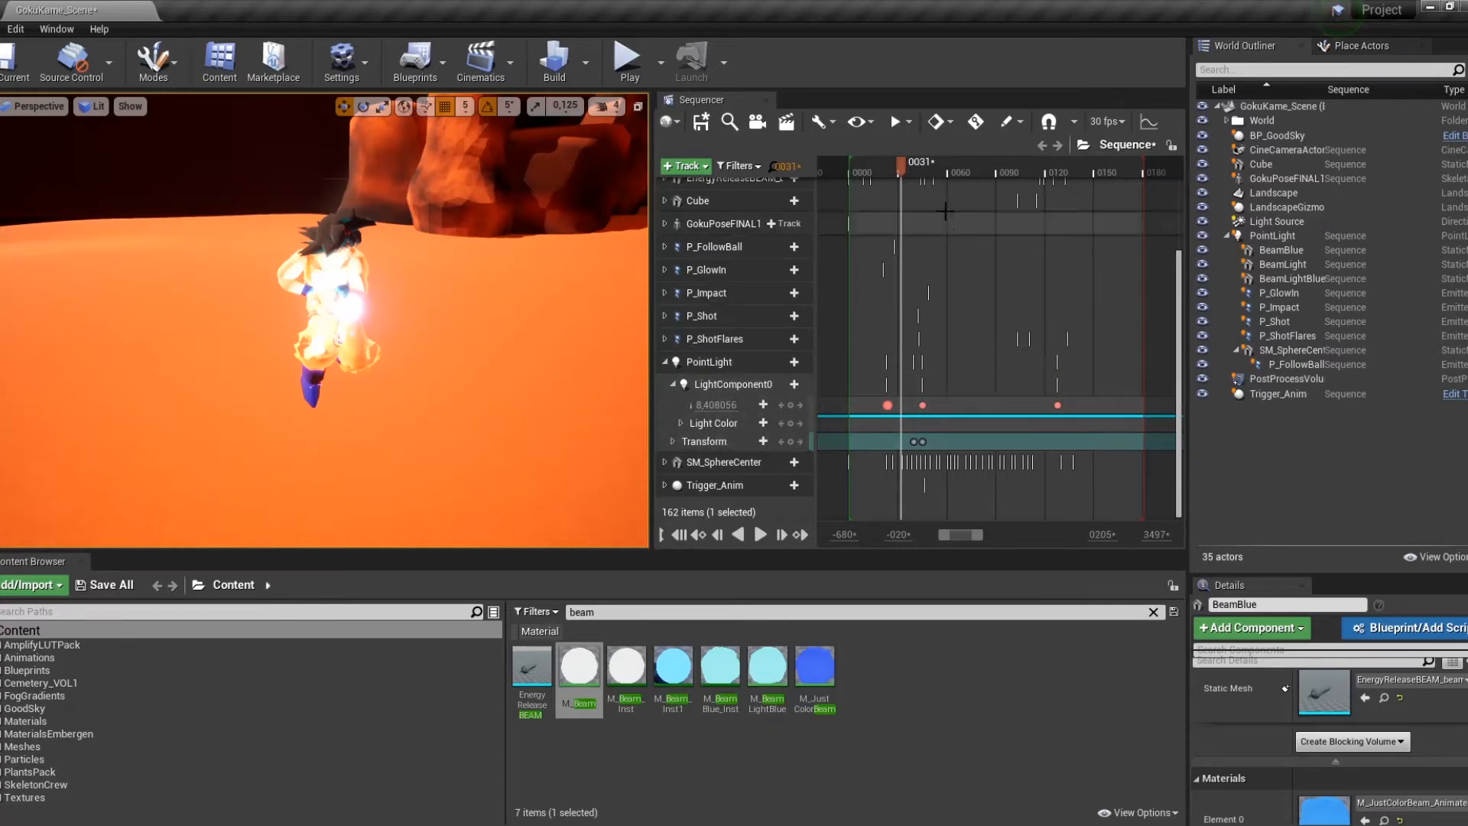
Examine the PointLight intensity animation by scrubbing between frames 36 and 20, and collapse the PointLight track.
{"action": "mouse_move", "coordinate": [898, 167]}
{"action": "left_mouse_down"}
{"action": "mouse_move", "coordinate": [856, 166]}
{"action": "mouse_move", "coordinate": [937, 165]}
{"action": "mouse_move", "coordinate": [910, 170]}
{"action": "left_mouse_up"}
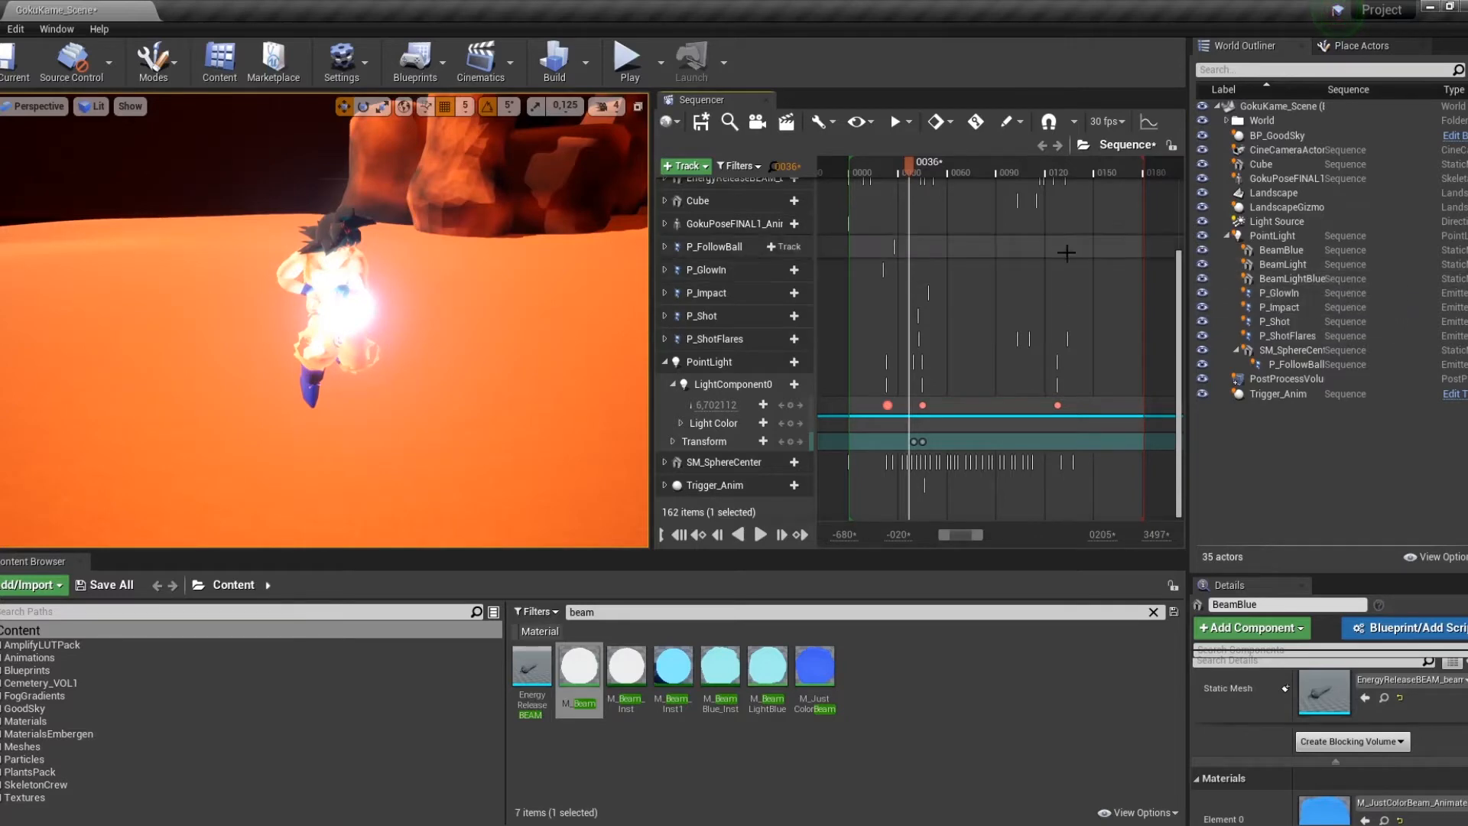
{"action": "left_click", "coordinate": [902, 168]}
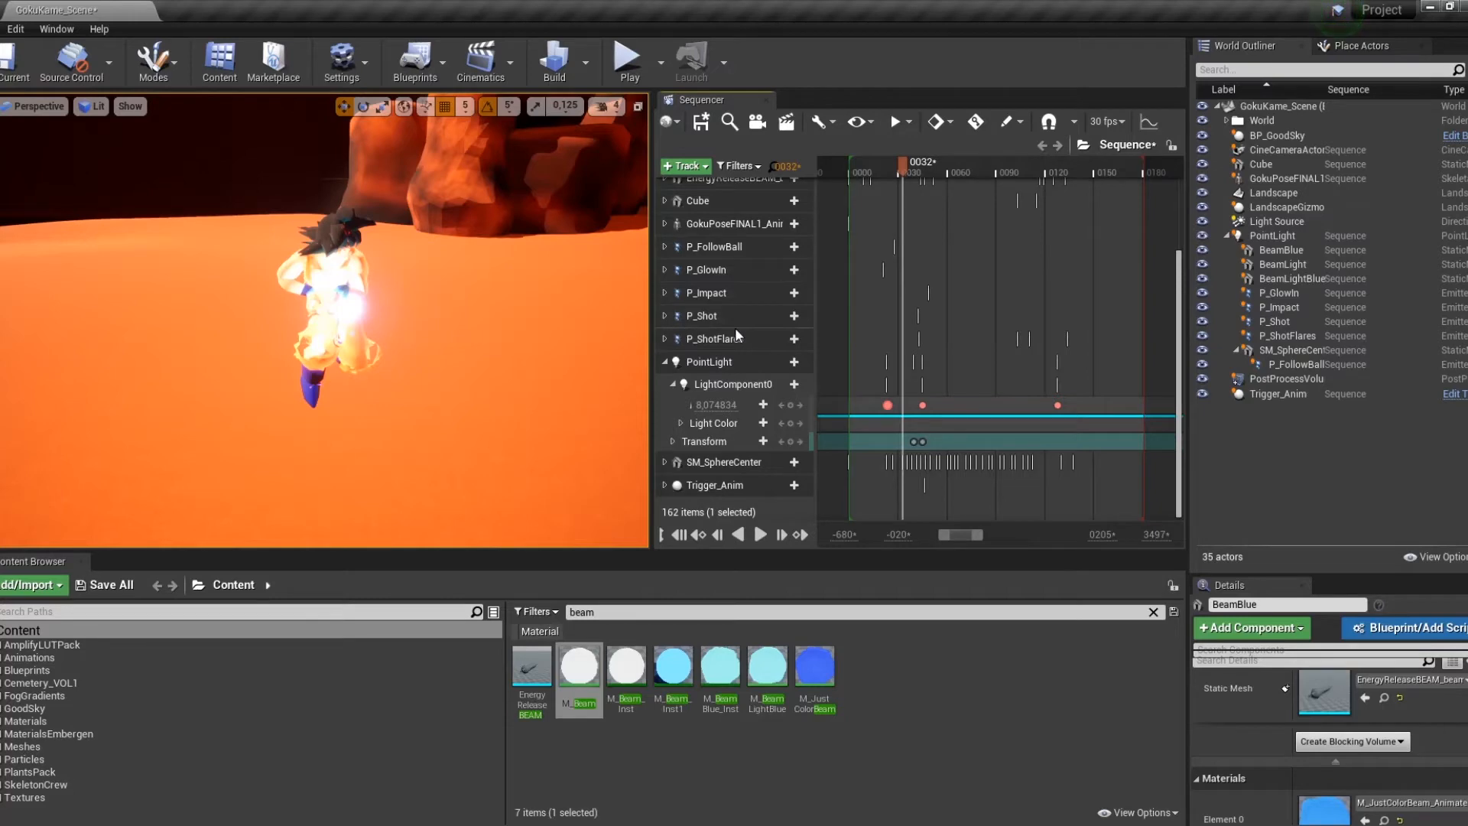
{"action": "left_click", "coordinate": [894, 167]}
{"action": "left_click", "coordinate": [883, 168]}
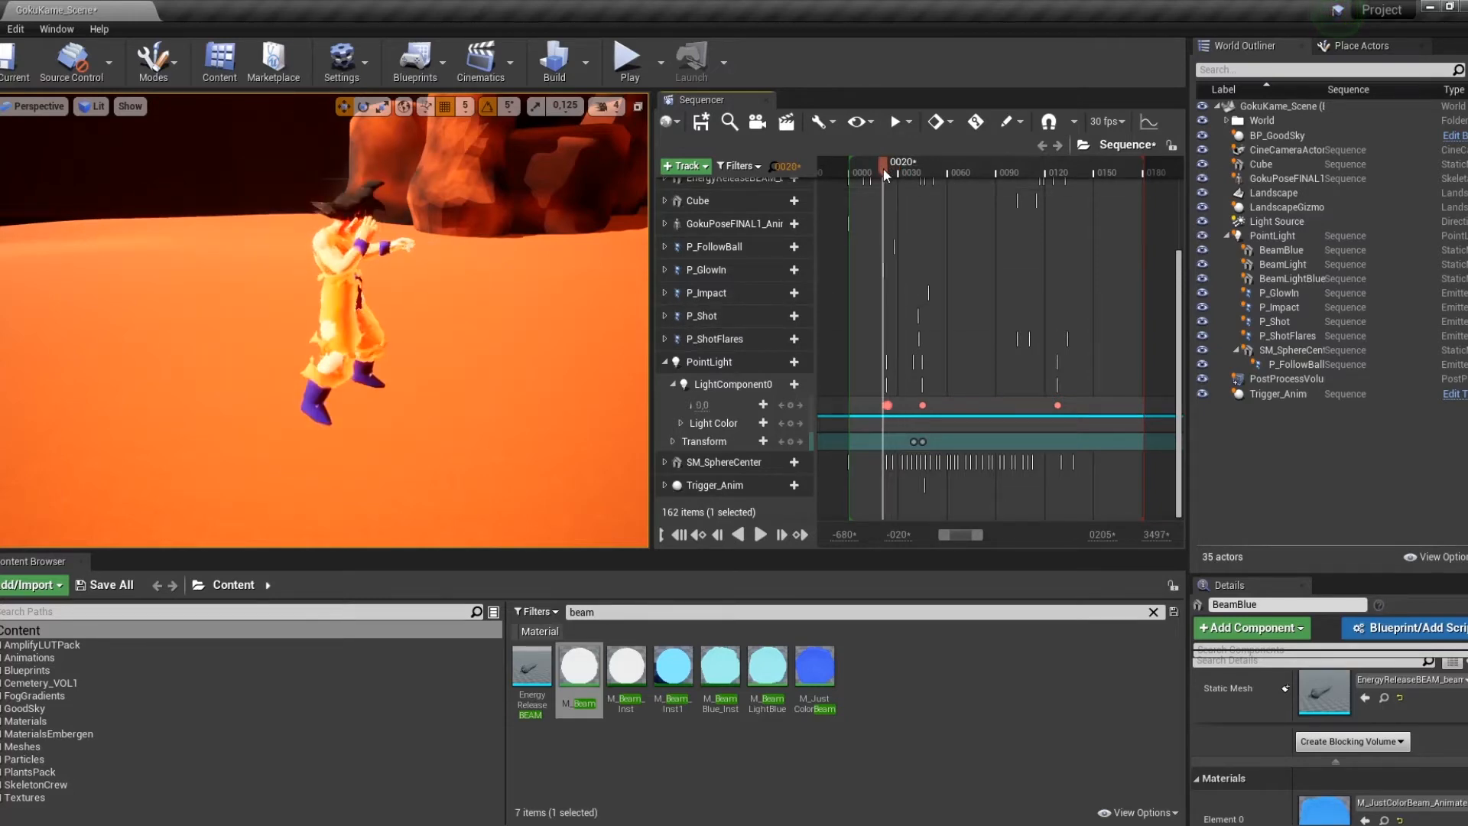
{"action": "left_click", "coordinate": [671, 384]}
{"action": "left_click", "coordinate": [663, 401]}
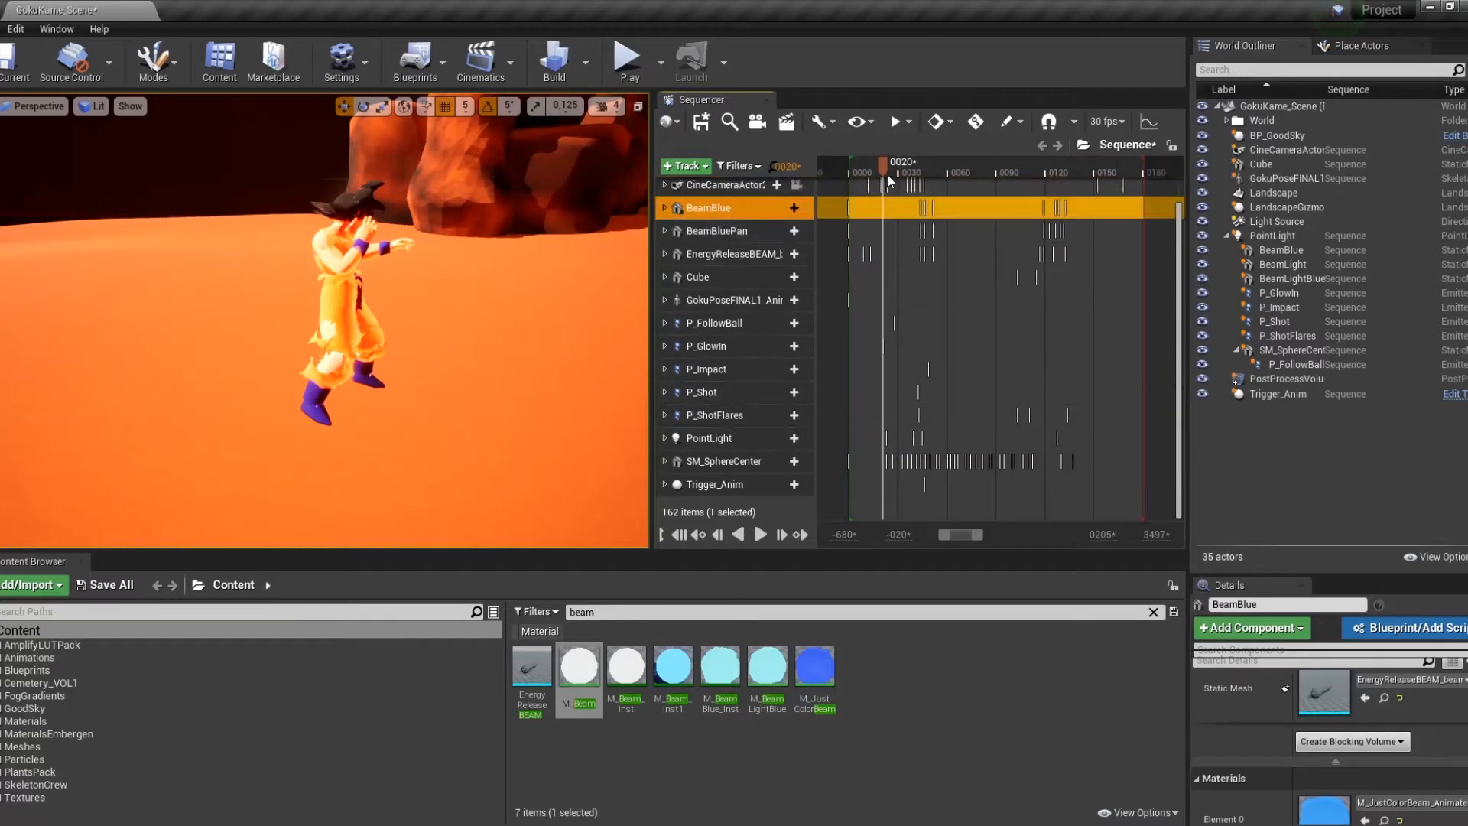
Scrub the charge up to frame 45, expand the P_FollowBall track and move the playhead to its Trigger key at frame 27.
{"action": "left_click_drag", "start_coordinate": [883, 170], "coordinate": [902, 169]}
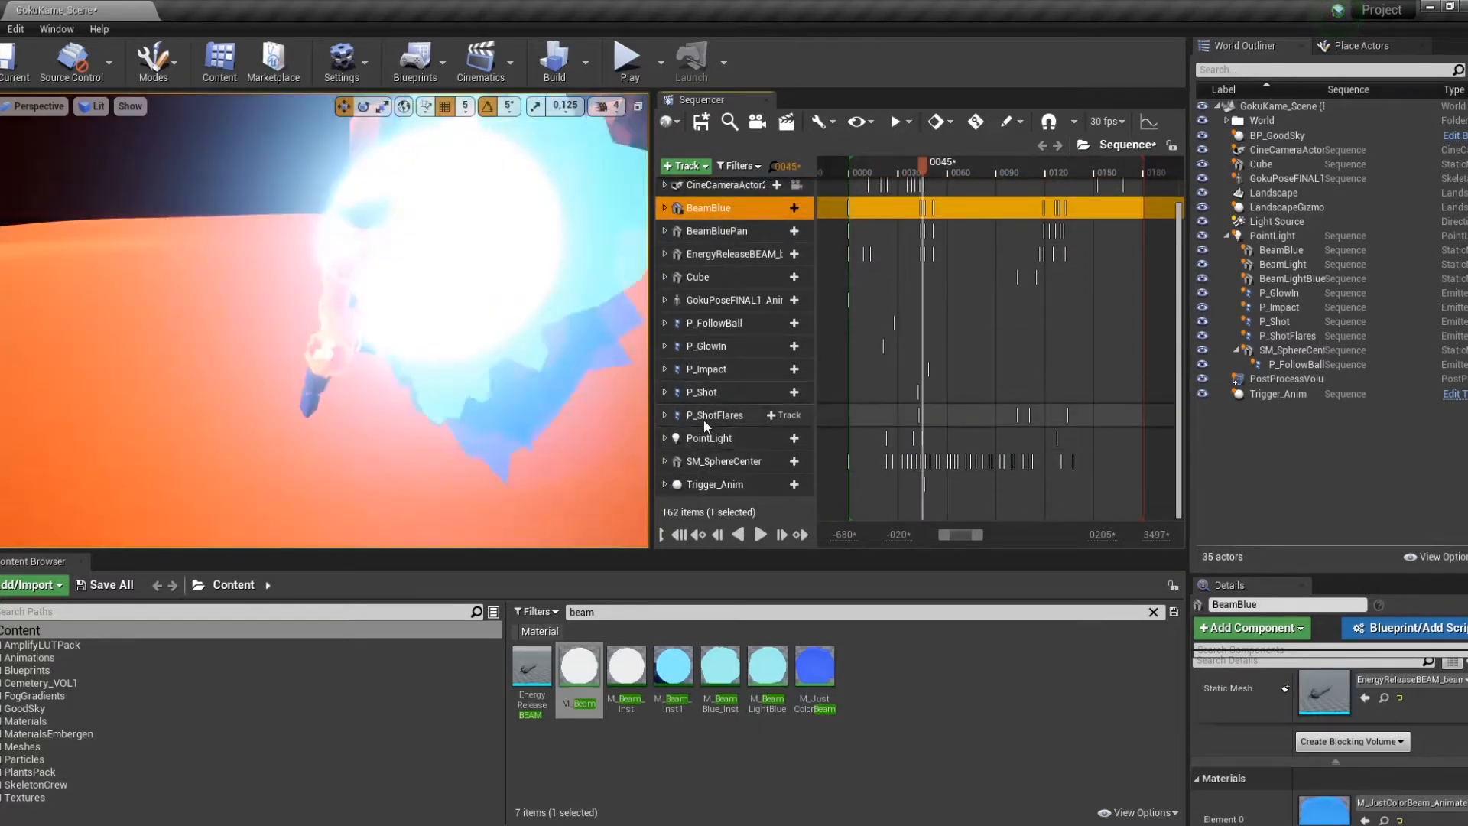
{"action": "left_click", "coordinate": [664, 322]}
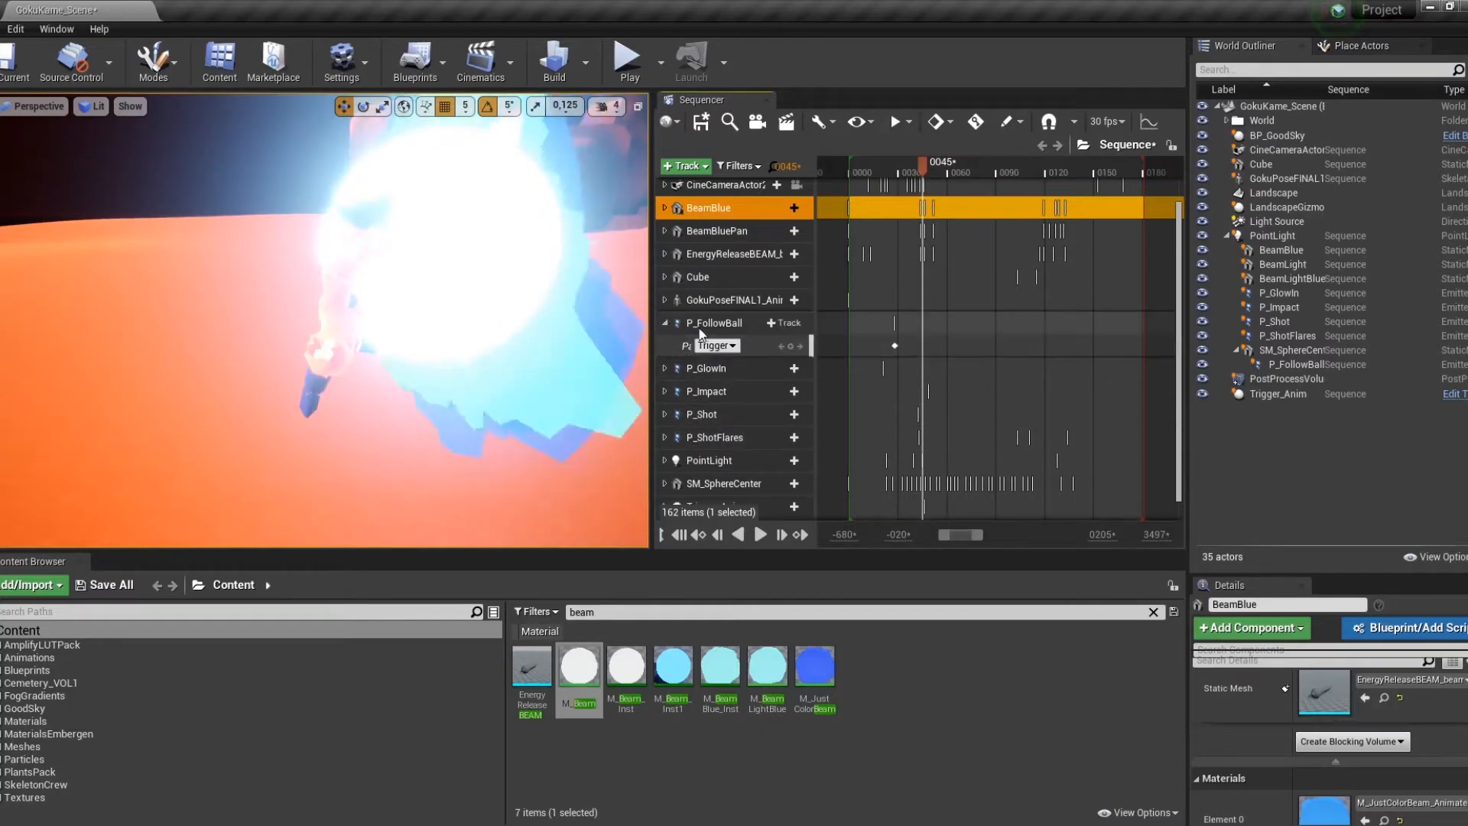
{"action": "left_click_drag", "start_coordinate": [926, 167], "coordinate": [896, 174]}
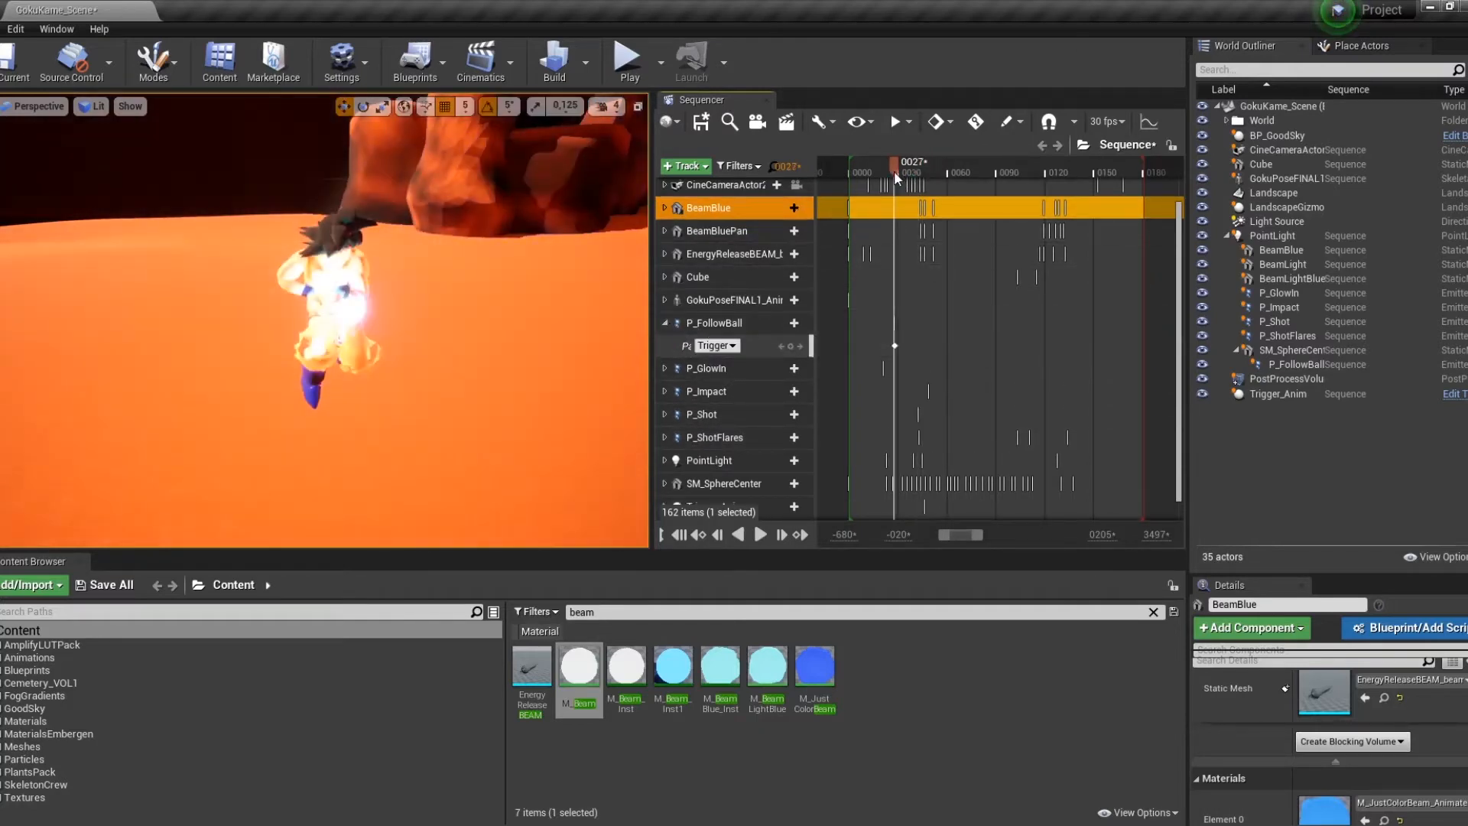
Open the P_FollowBall particle system from its emitter actor and set the preview AnimSpeed to 50%.
{"action": "left_click", "coordinate": [730, 324]}
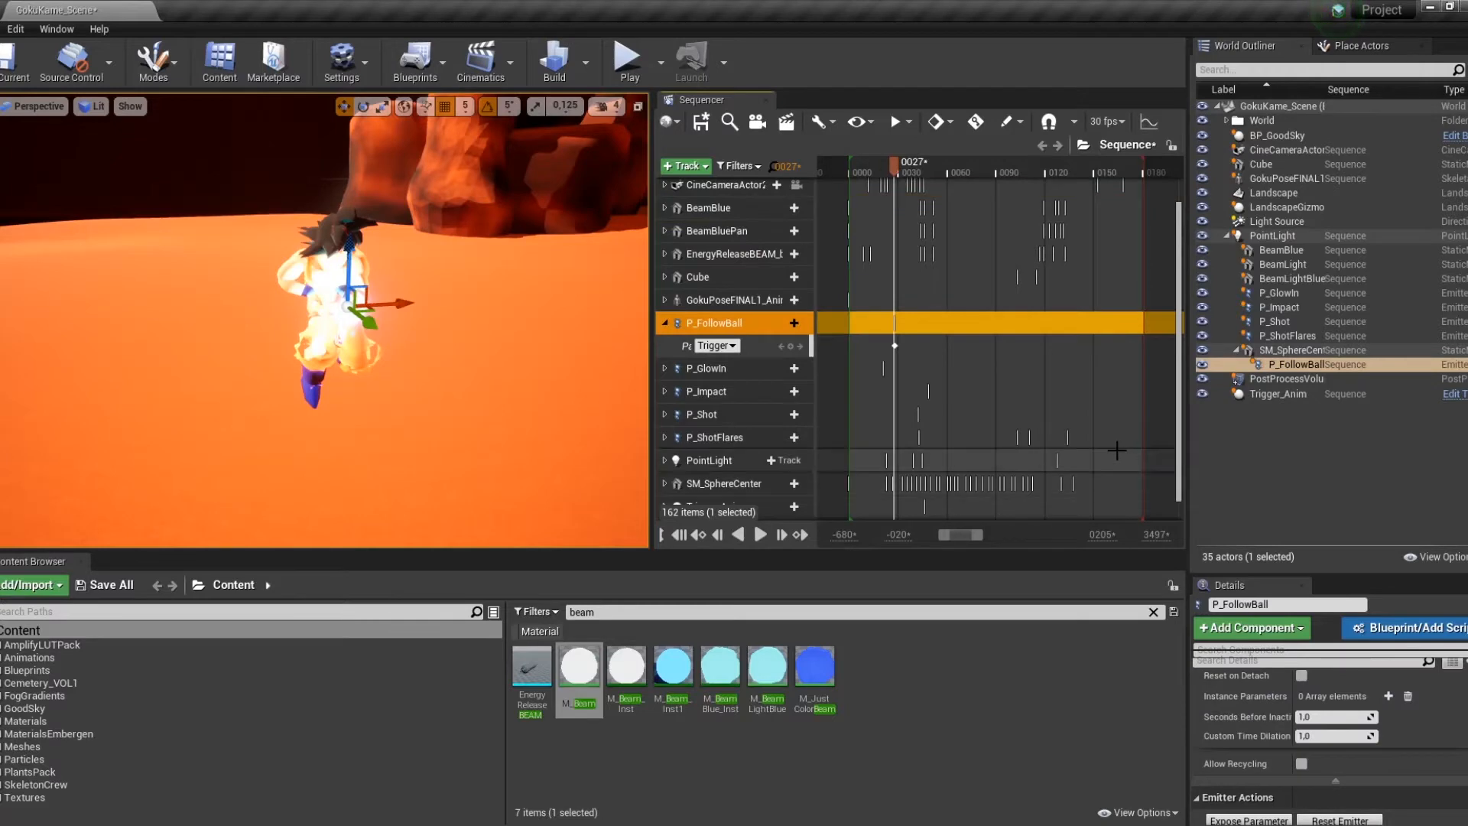
{"action": "scroll", "coordinate": [1368, 734], "scroll_direction": "up", "scroll_amount": 5}
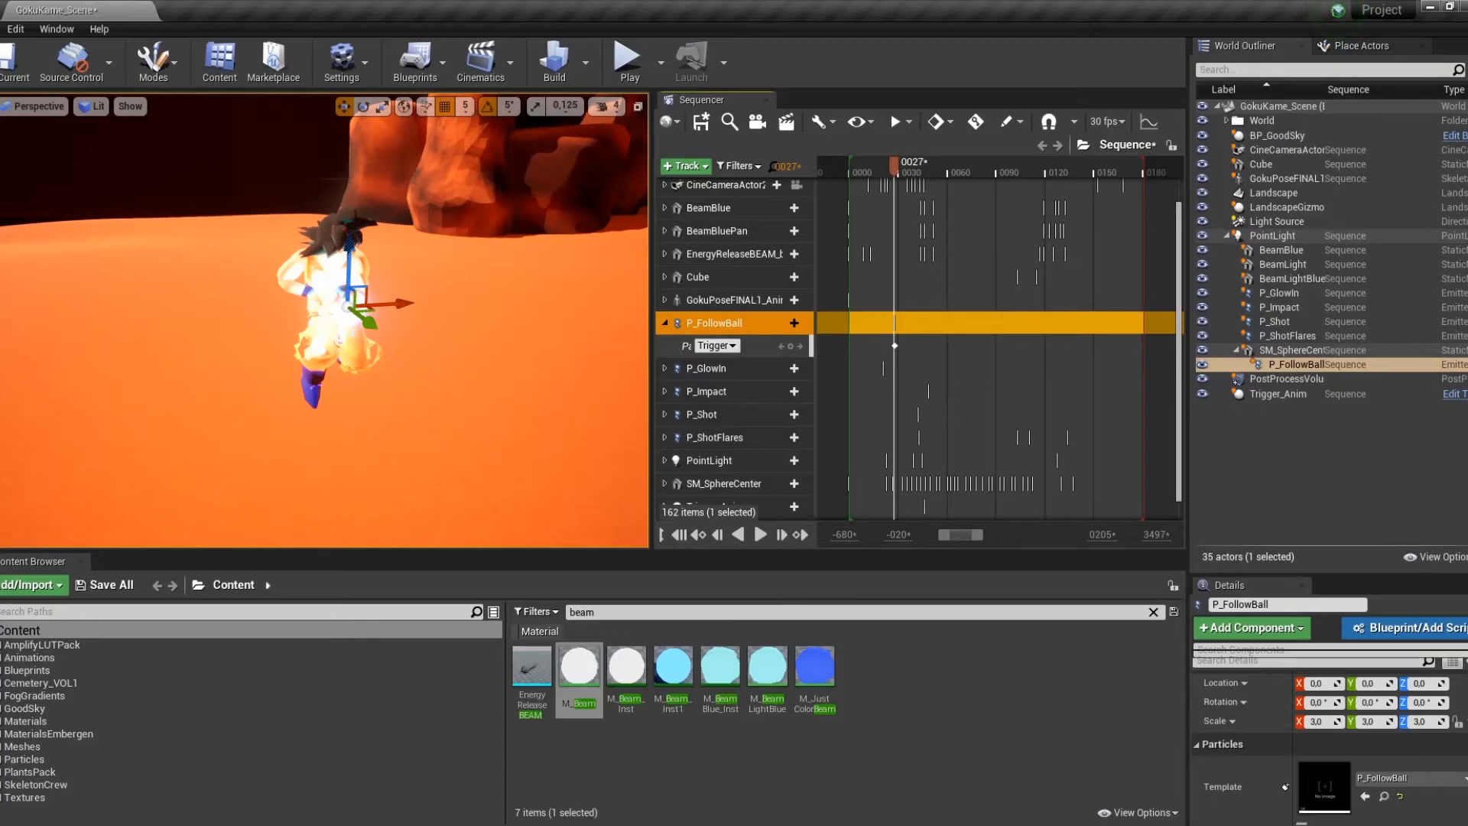
{"action": "left_click", "coordinate": [251, 6]}
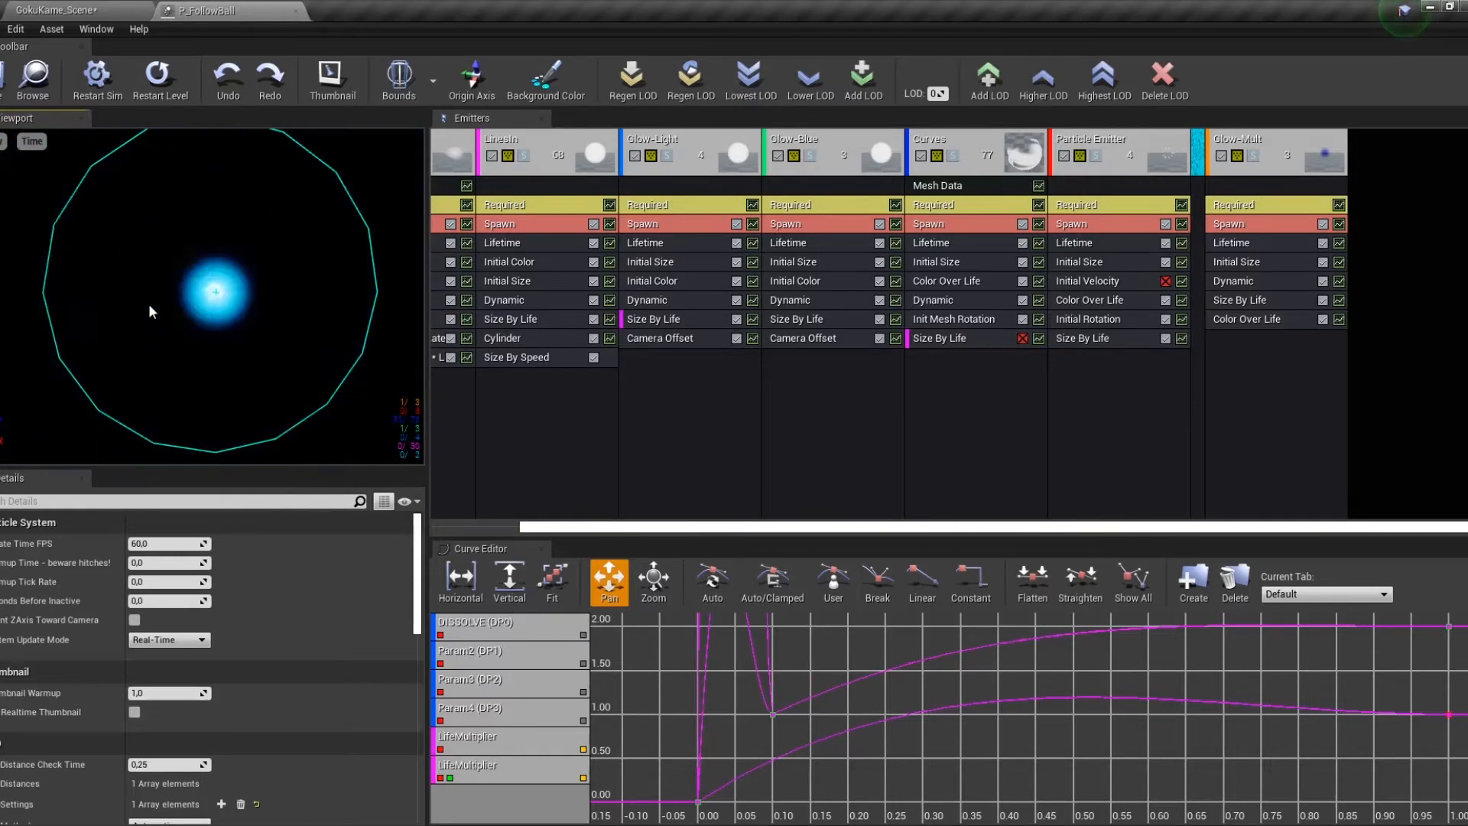
{"action": "left_click", "coordinate": [31, 140]}
{"action": "mouse_move", "coordinate": [69, 218]}
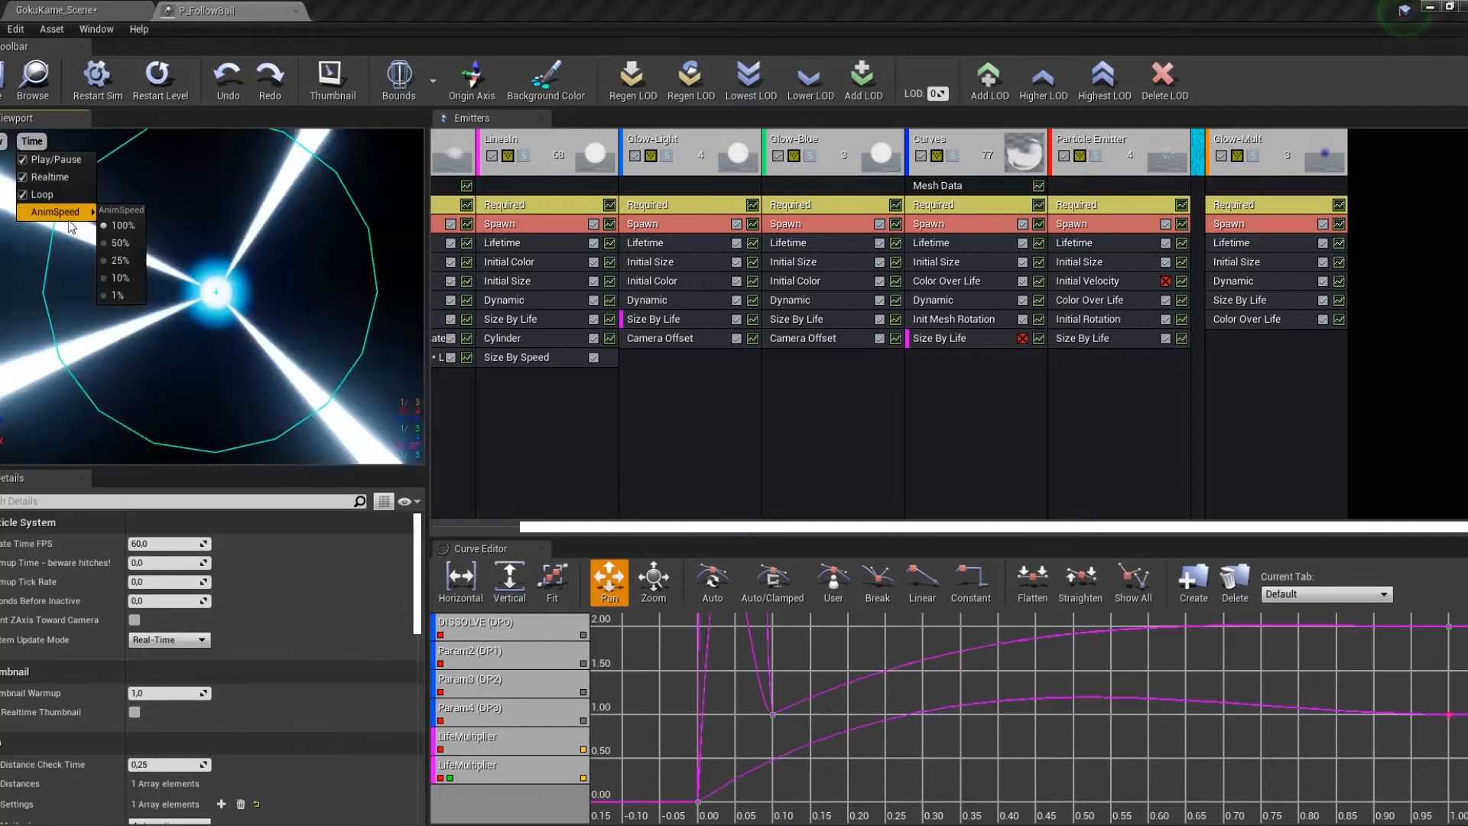
{"action": "left_click", "coordinate": [131, 246]}
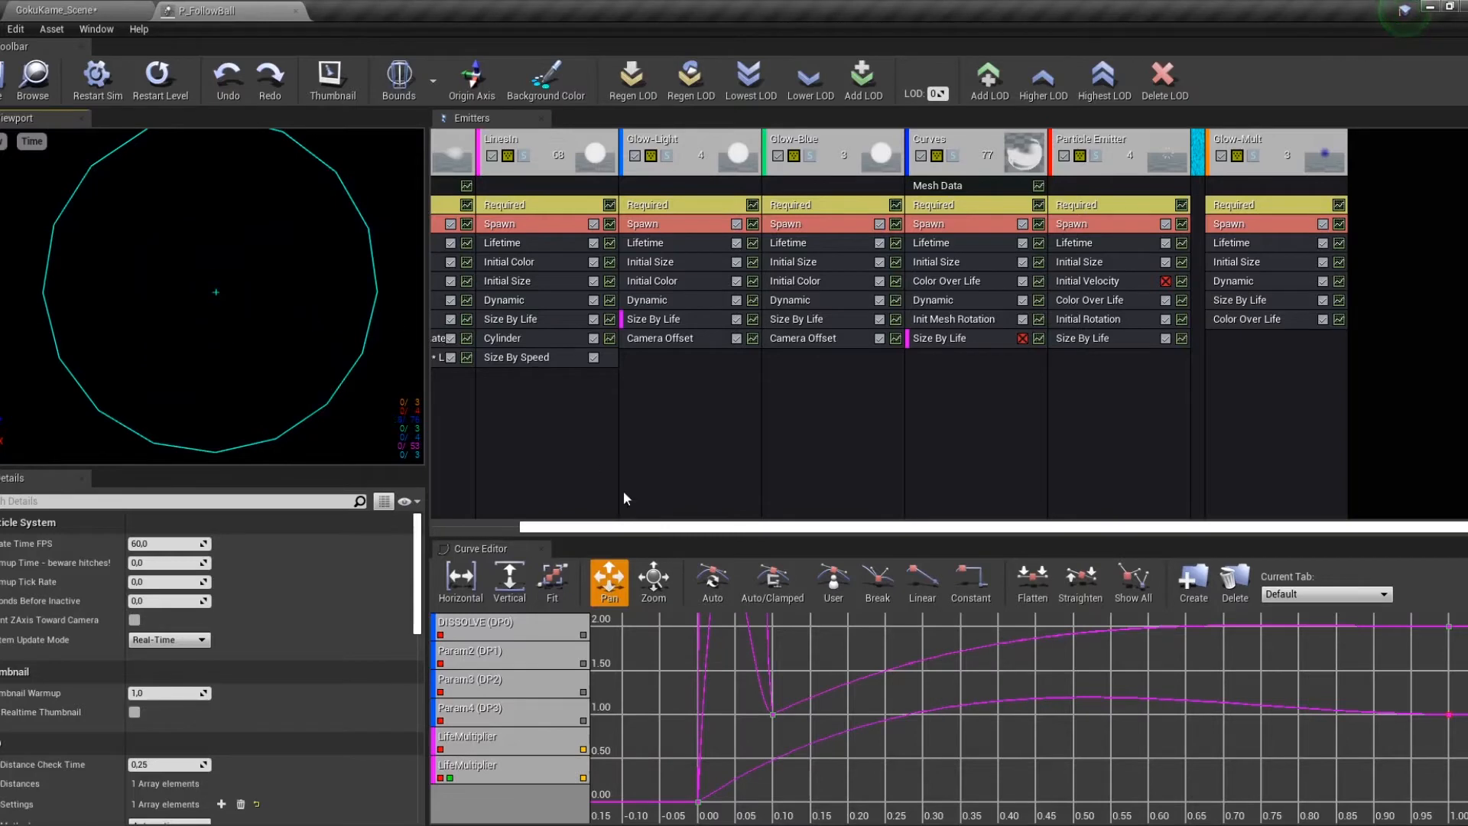
Solo the Triangles emitter and open the TrianglesIn_Plane_003 mesh used in its Mesh Data module.
{"action": "left_click_drag", "start_coordinate": [629, 530], "coordinate": [535, 527]}
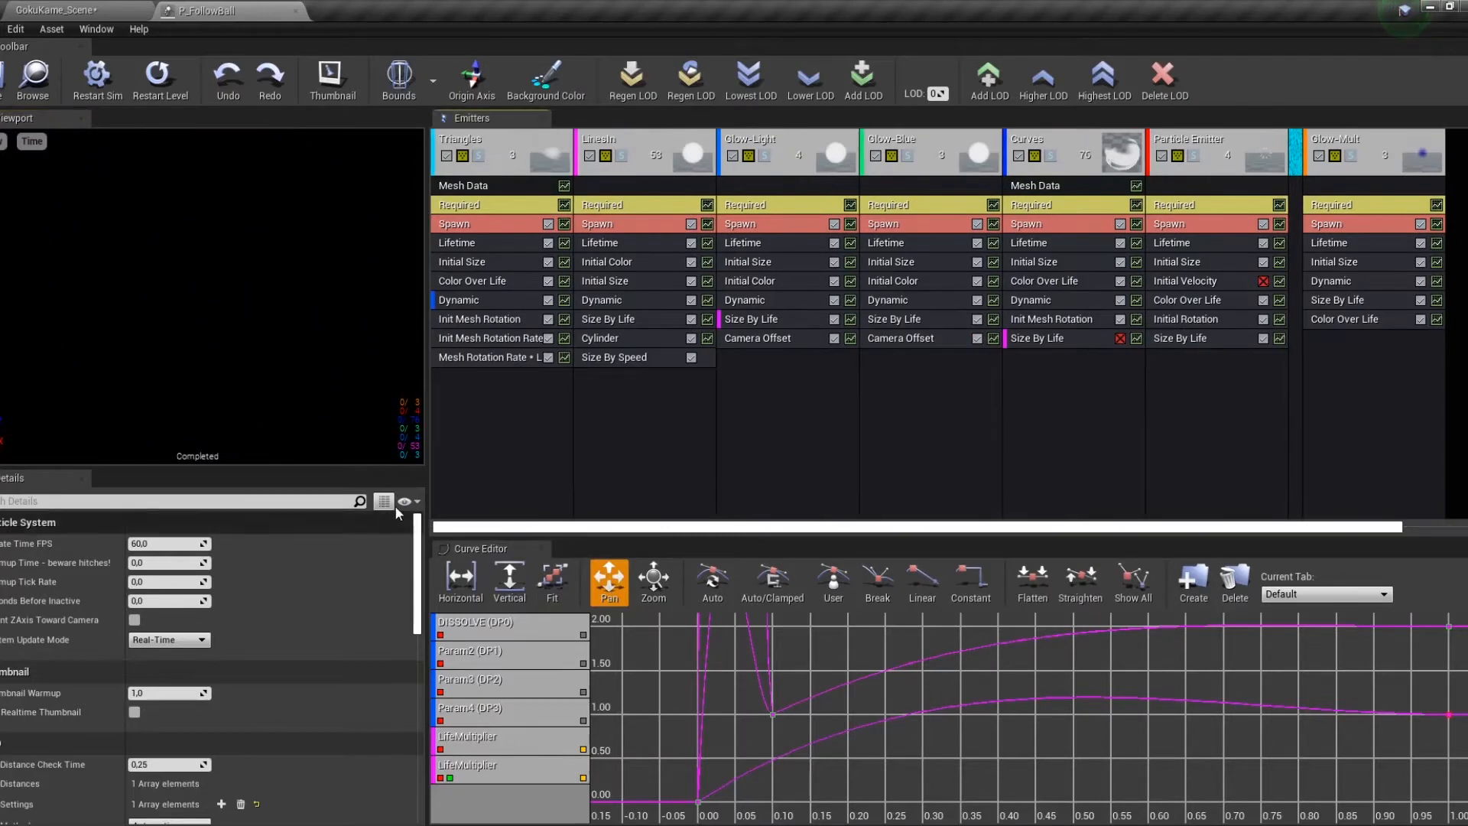
{"action": "left_click", "coordinate": [480, 155]}
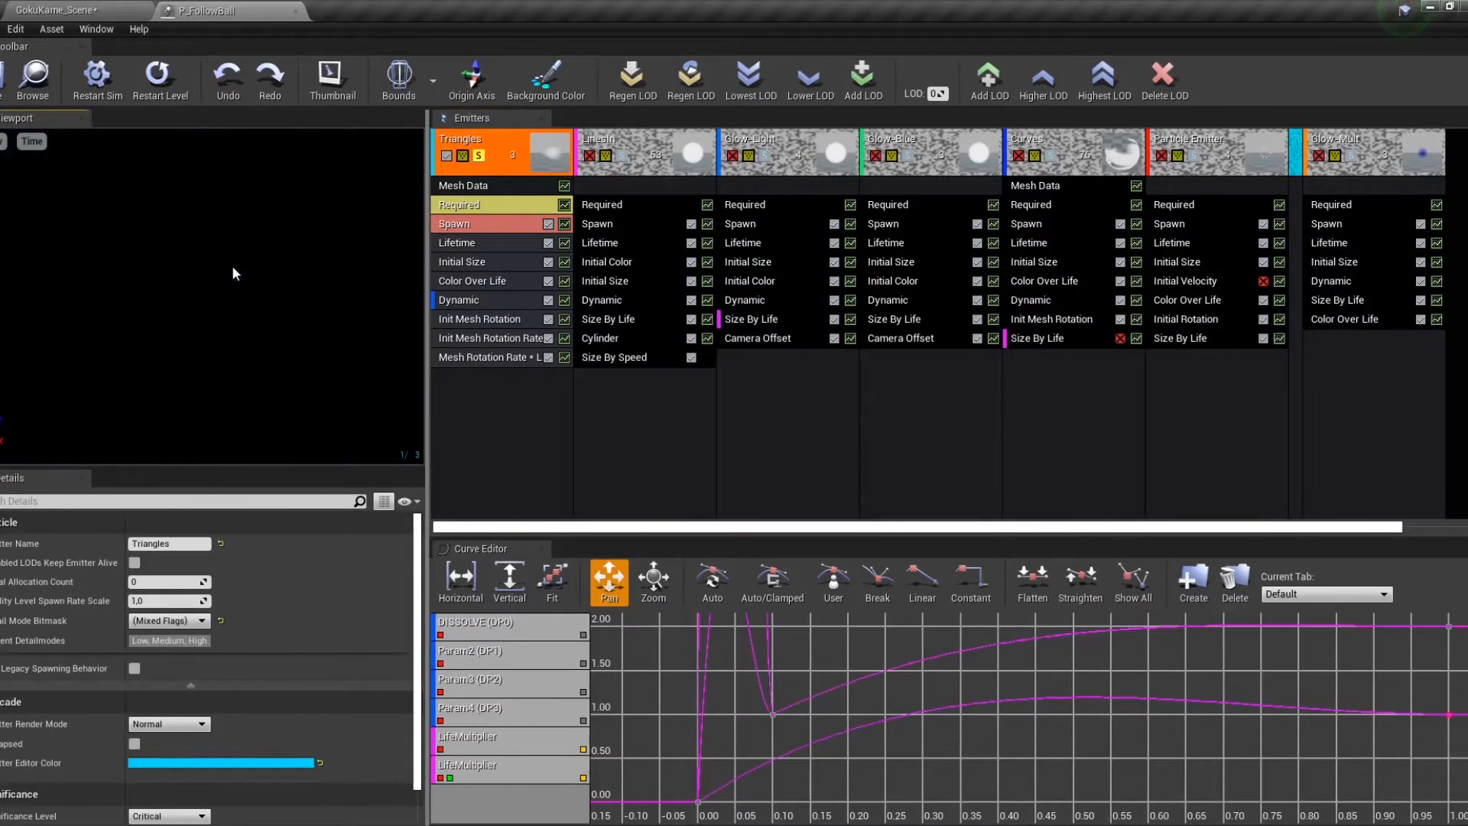
{"action": "left_click", "coordinate": [502, 186]}
{"action": "double_click", "coordinate": [160, 565]}
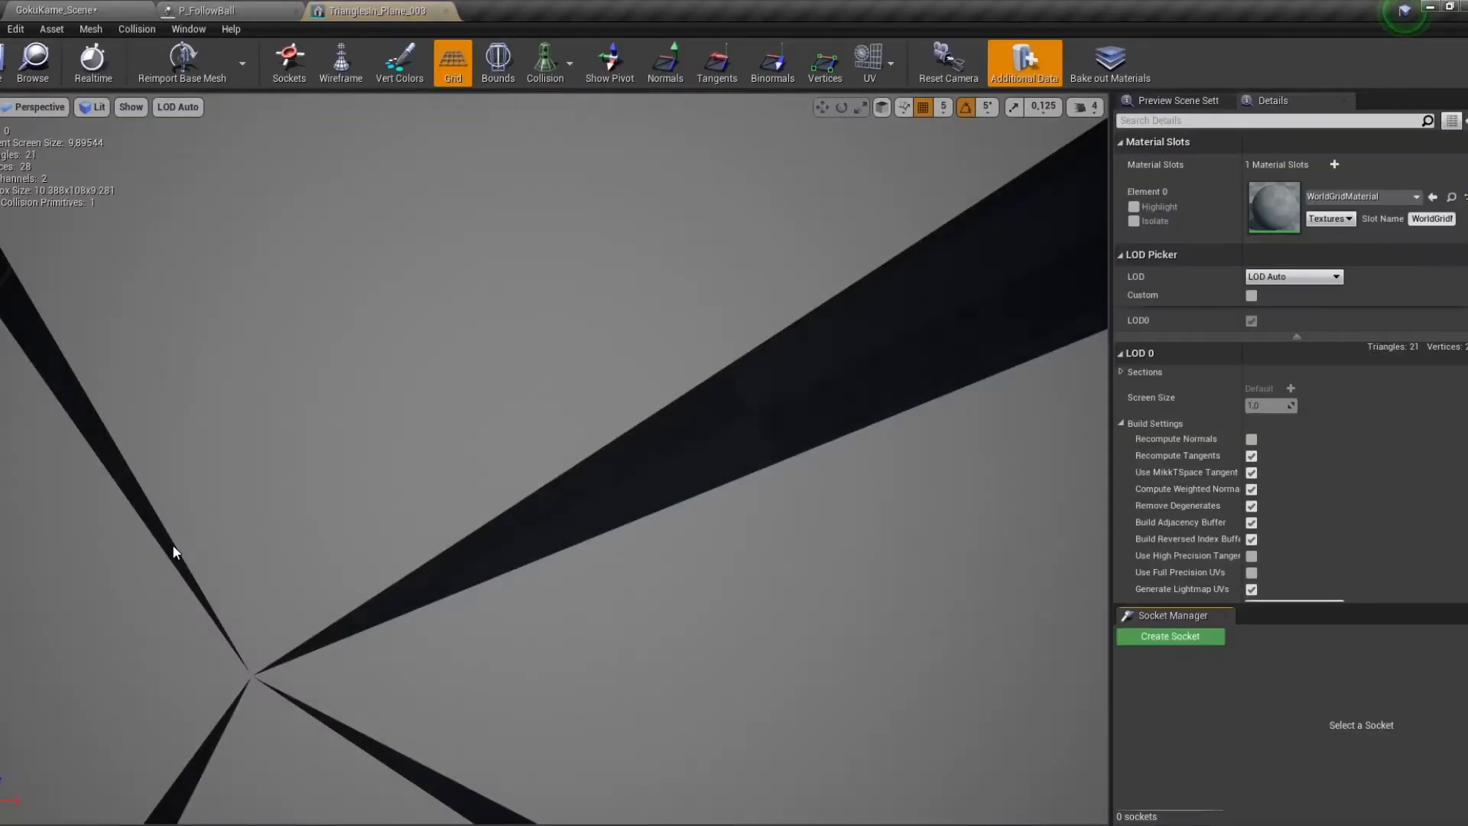
Examine the radiating triangle strips of the TrianglesIn_Plane_003 mesh from both sides and close the mesh editor.
{"action": "scroll", "coordinate": [407, 539], "scroll_direction": "down", "scroll_amount": 6}
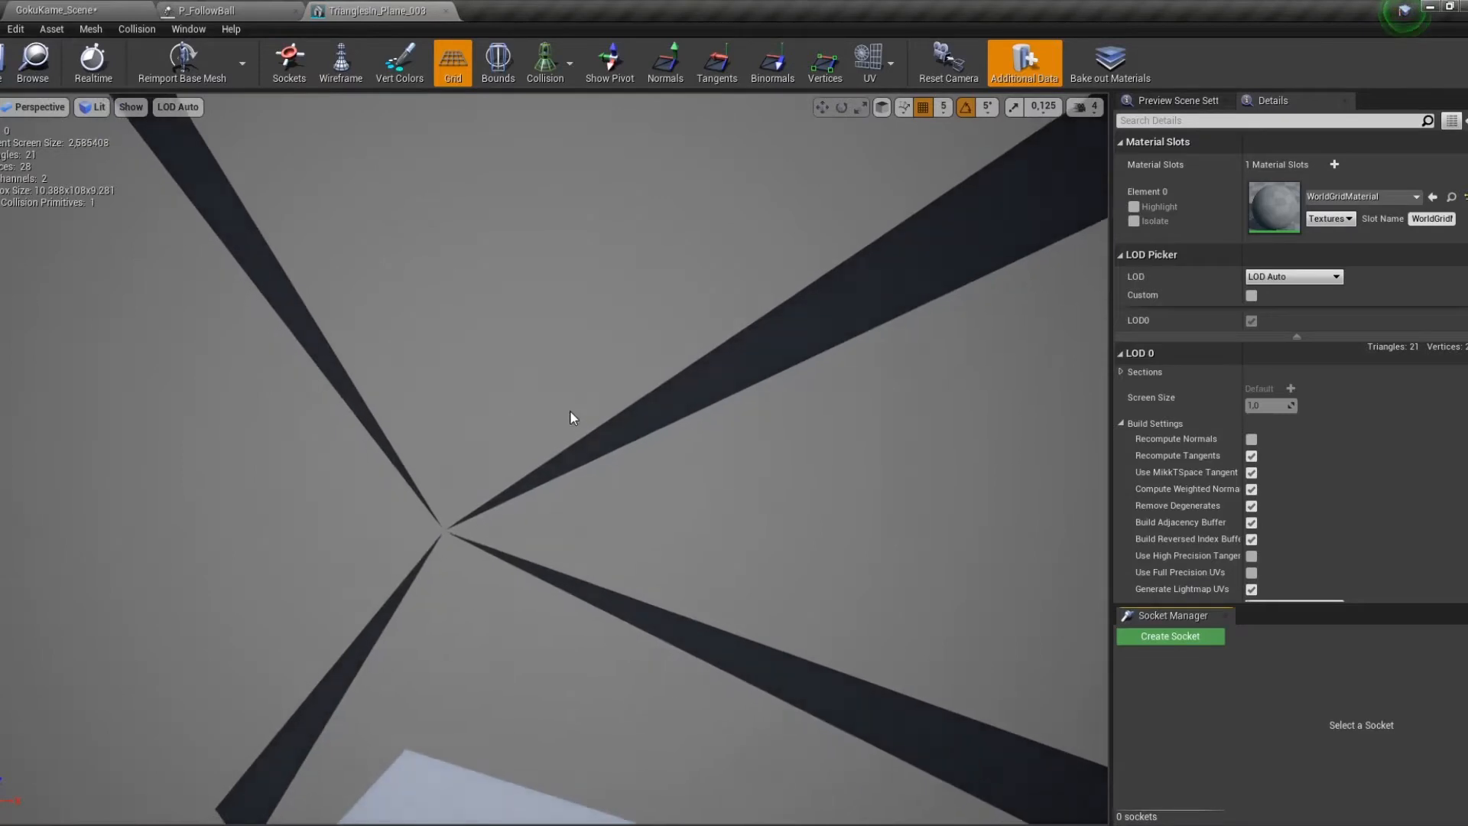
{"action": "scroll", "coordinate": [570, 410], "scroll_direction": "down", "scroll_amount": 2}
{"action": "right_click_drag", "start_coordinate": [409, 492], "coordinate": [302, 415]}
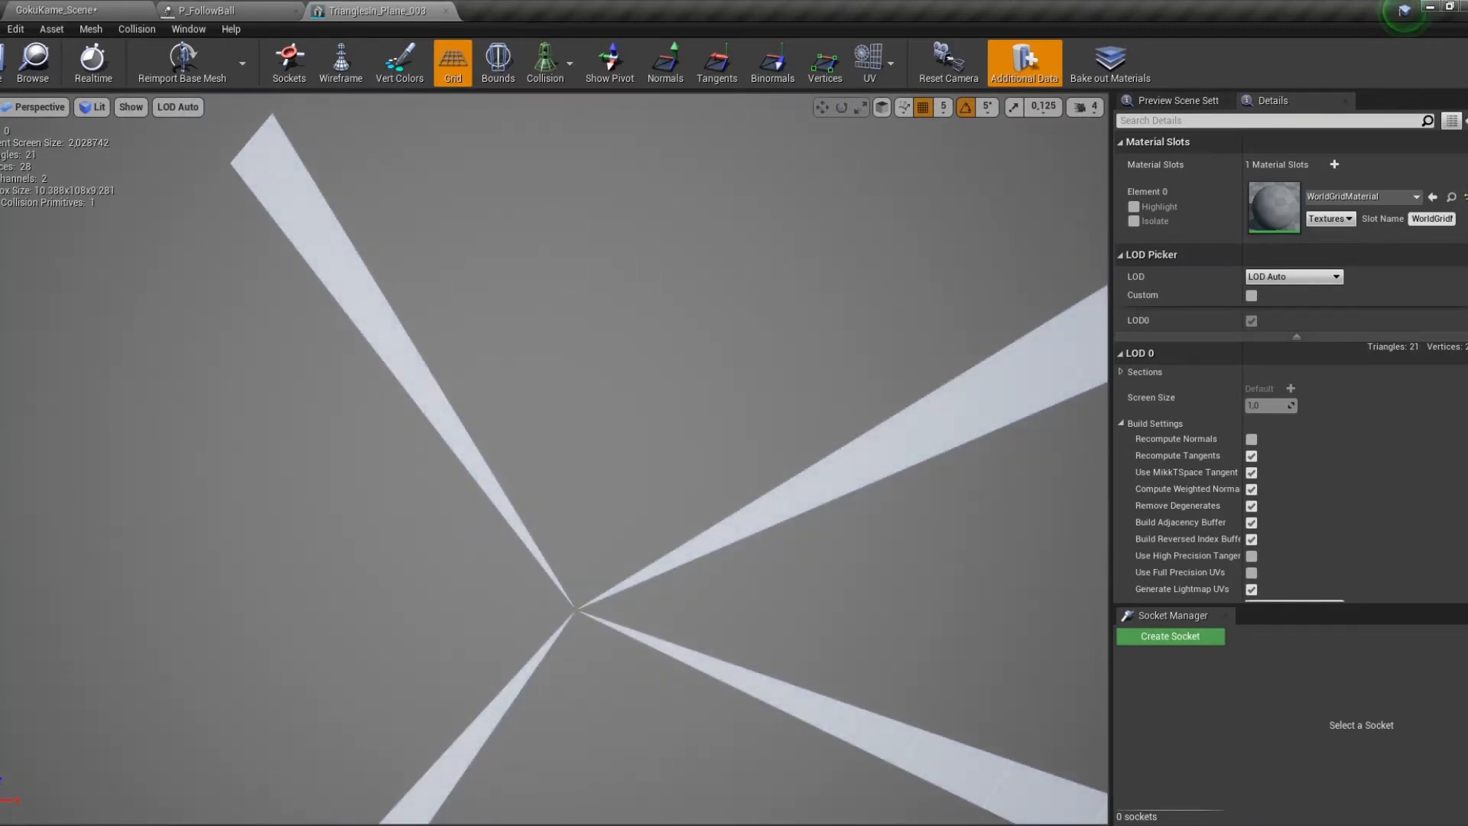
{"action": "right_click_drag", "start_coordinate": [302, 415], "coordinate": [386, 459]}
{"action": "scroll", "coordinate": [378, 491], "scroll_direction": "down", "scroll_amount": 5}
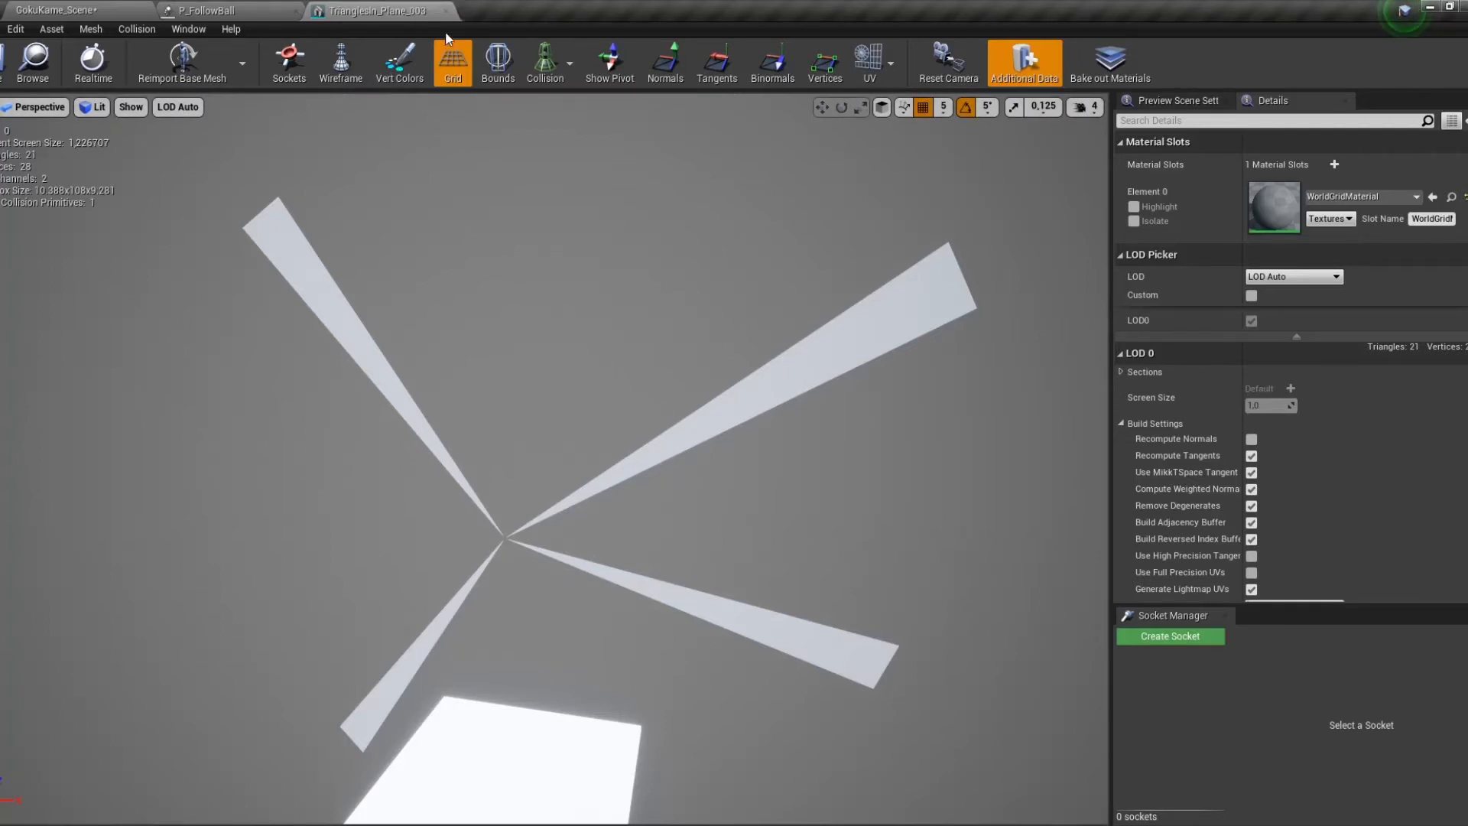
{"action": "left_click", "coordinate": [444, 10]}
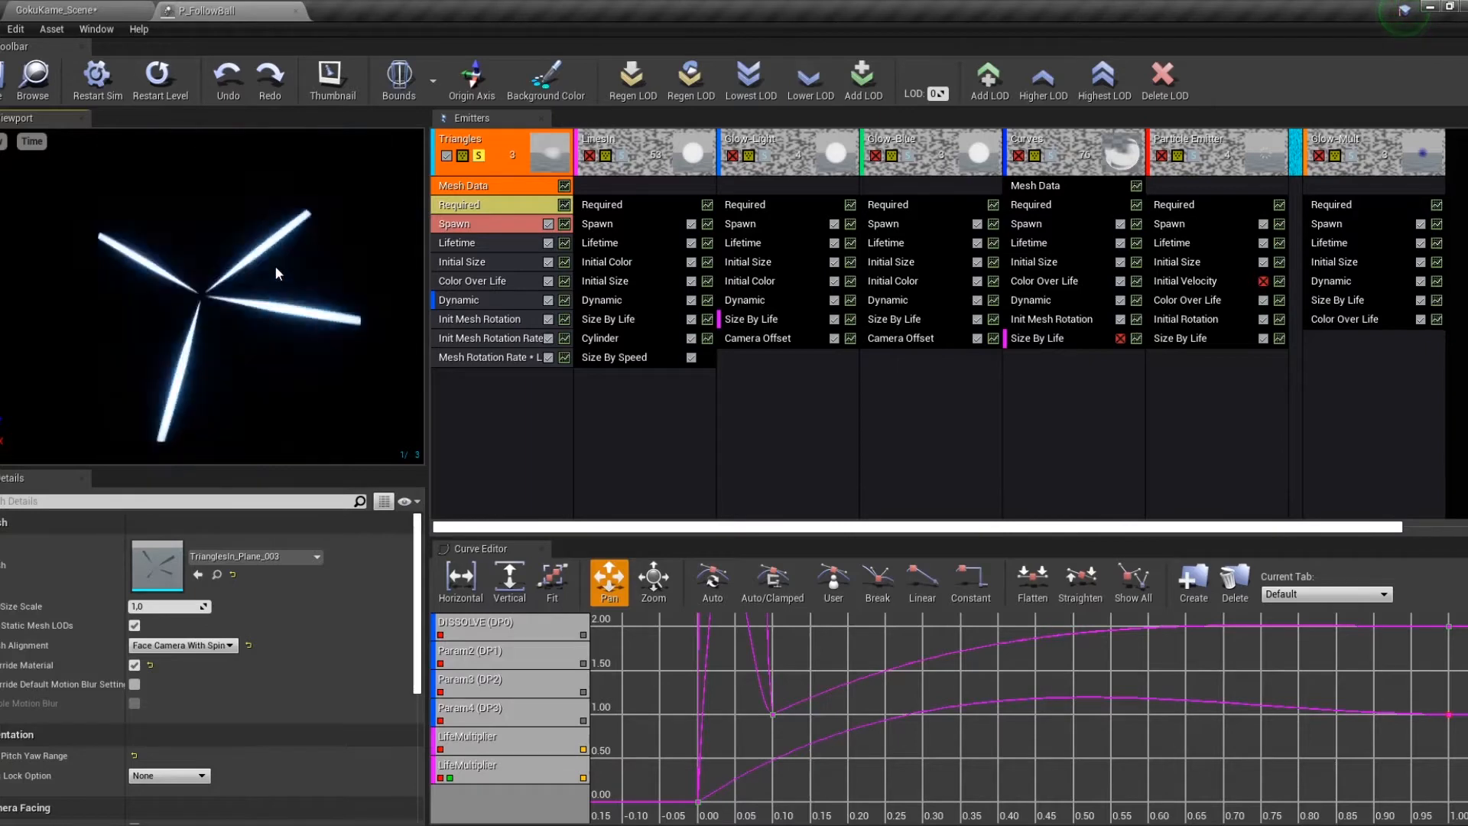
Unsolo the Triangles emitter and preview the LinesIn emitter on its own.
{"action": "left_click", "coordinate": [480, 157]}
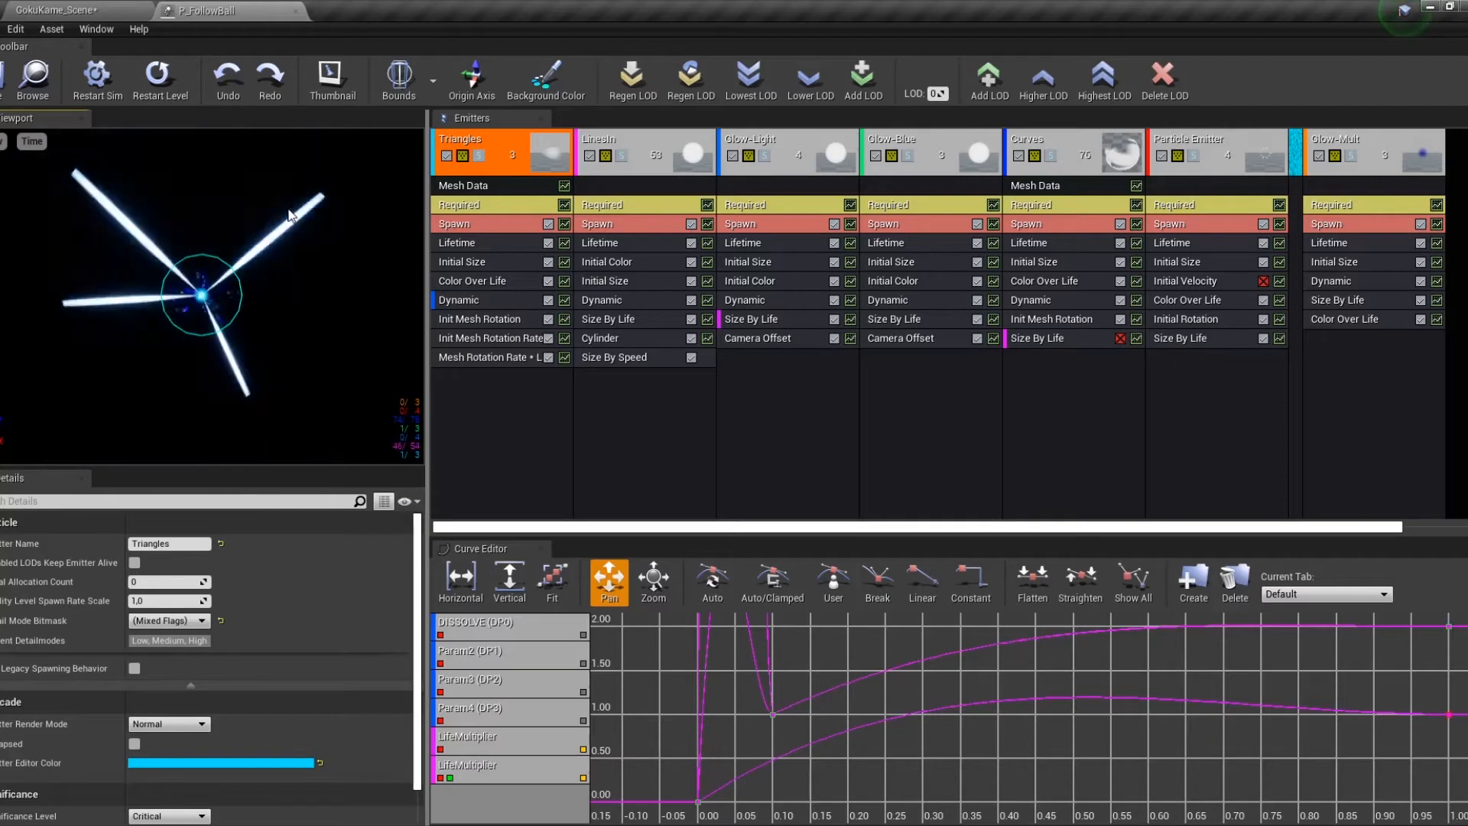
{"action": "left_click", "coordinate": [622, 156]}
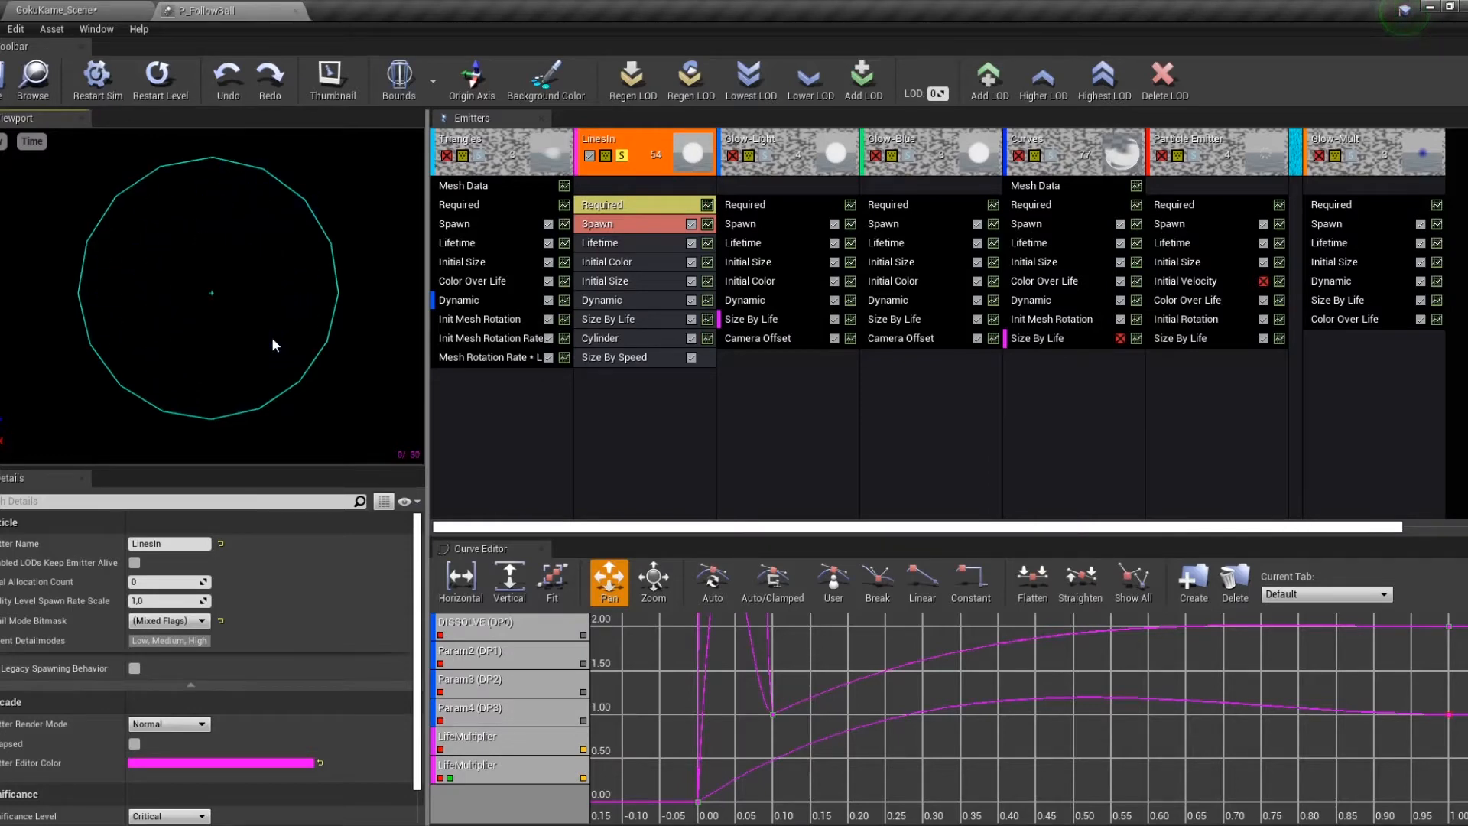
{"action": "left_click", "coordinate": [621, 156]}
Compare the Glow-Light emitter soloed and with all emitters, and show its Required module settings while soloed.
{"action": "left_click", "coordinate": [764, 155]}
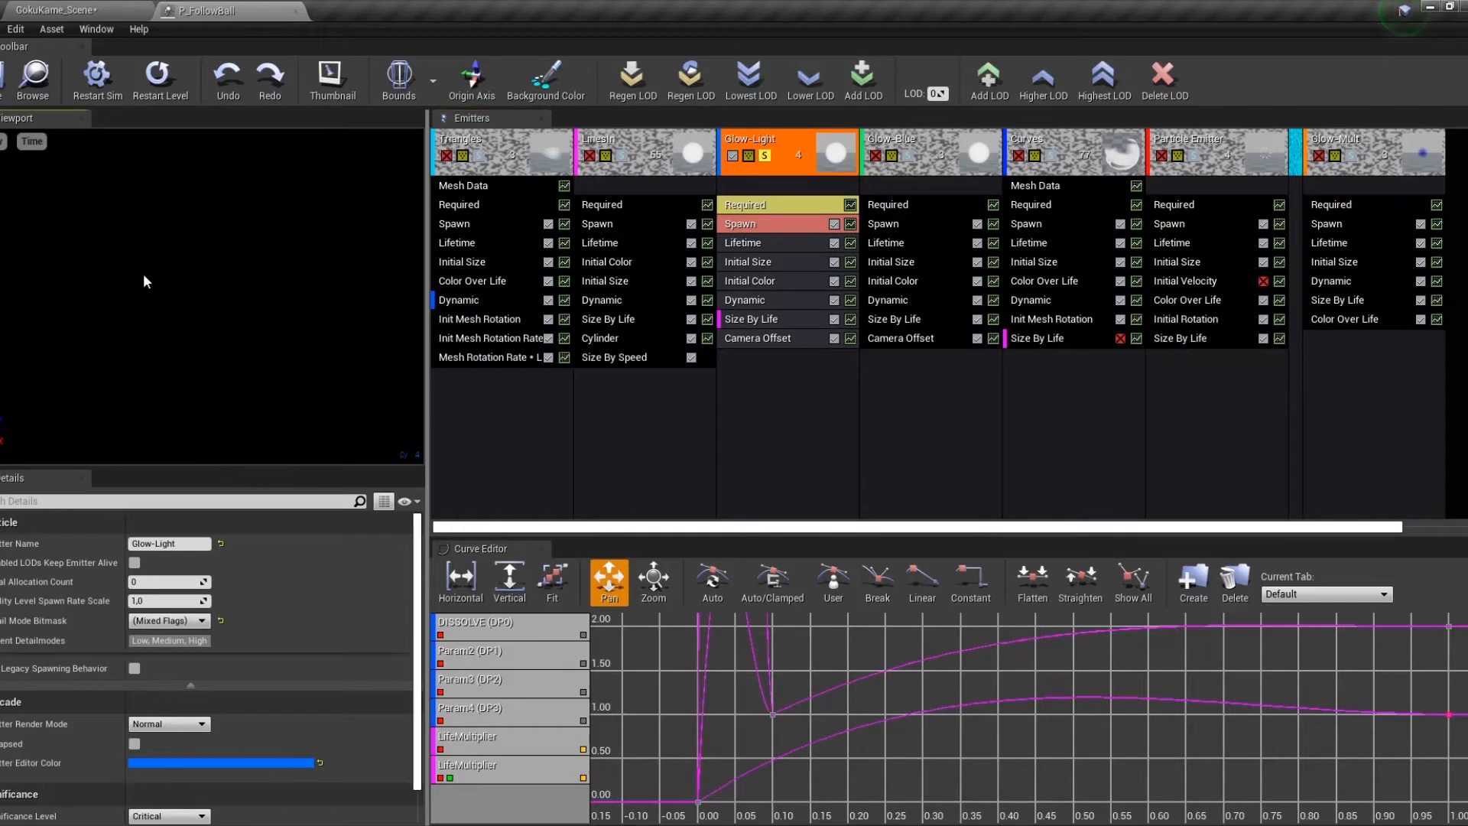
{"action": "left_click", "coordinate": [765, 156]}
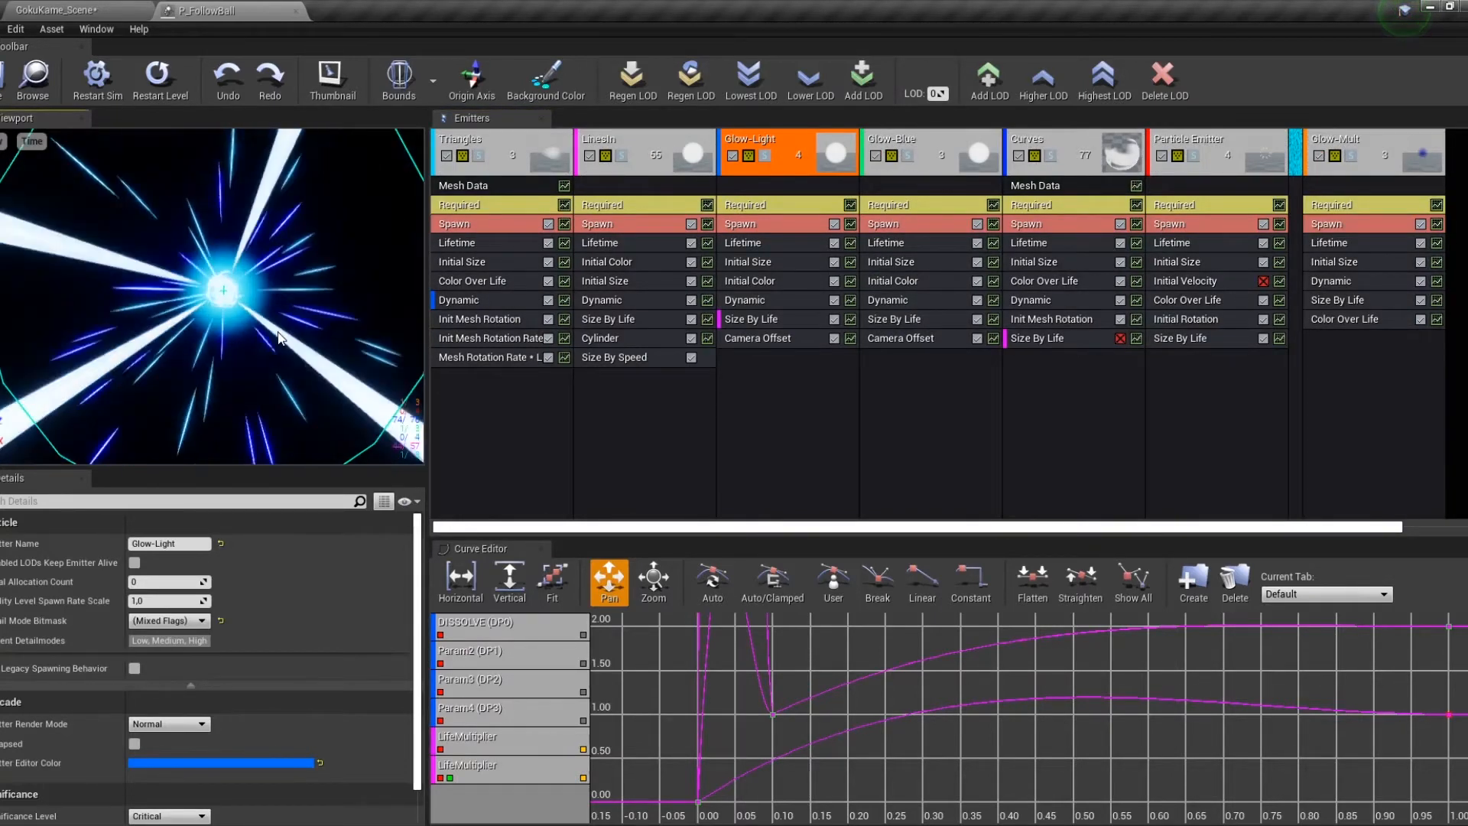
{"action": "left_click", "coordinate": [764, 156]}
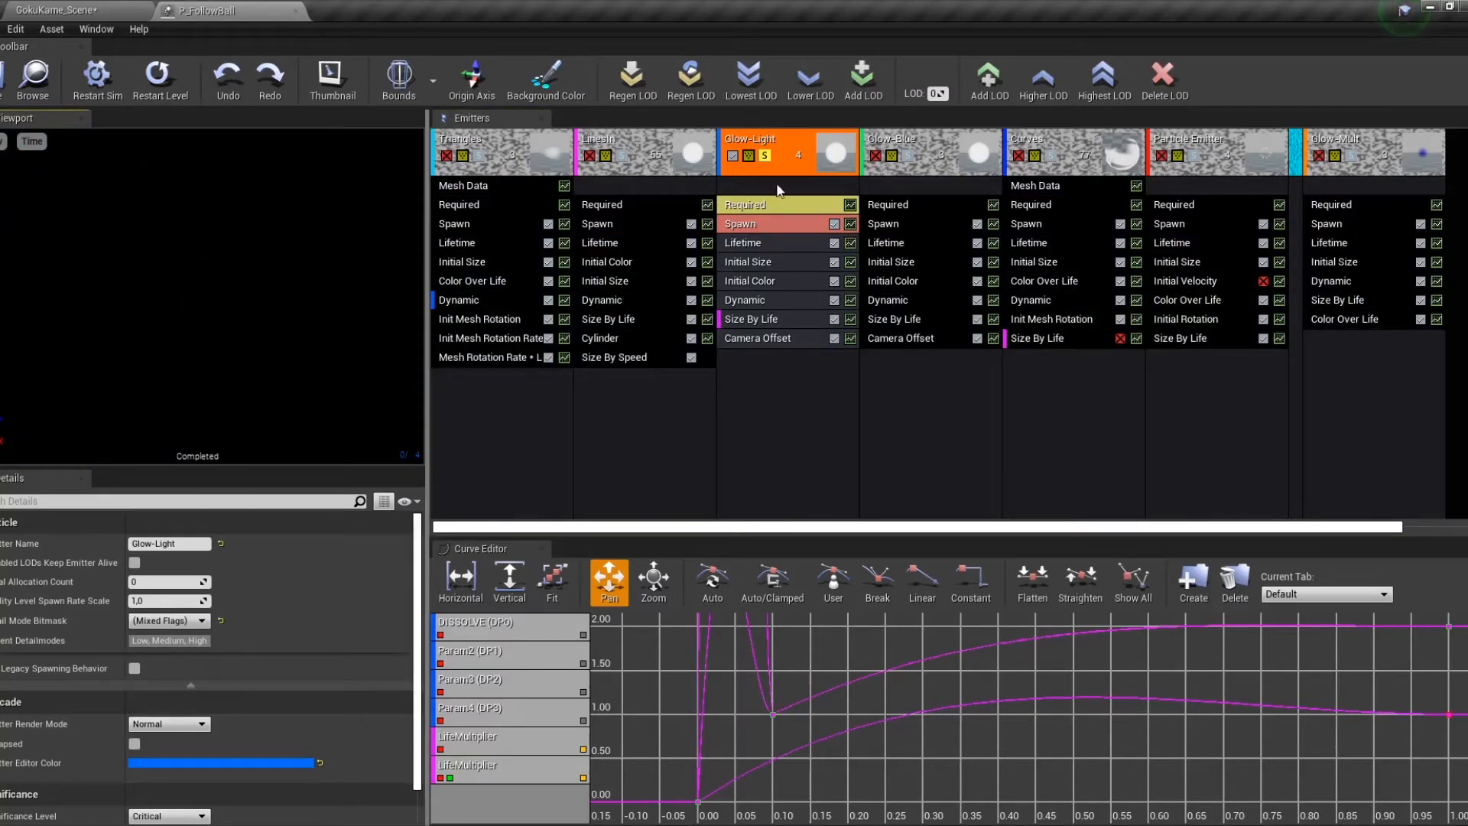
{"action": "double_click", "coordinate": [768, 157]}
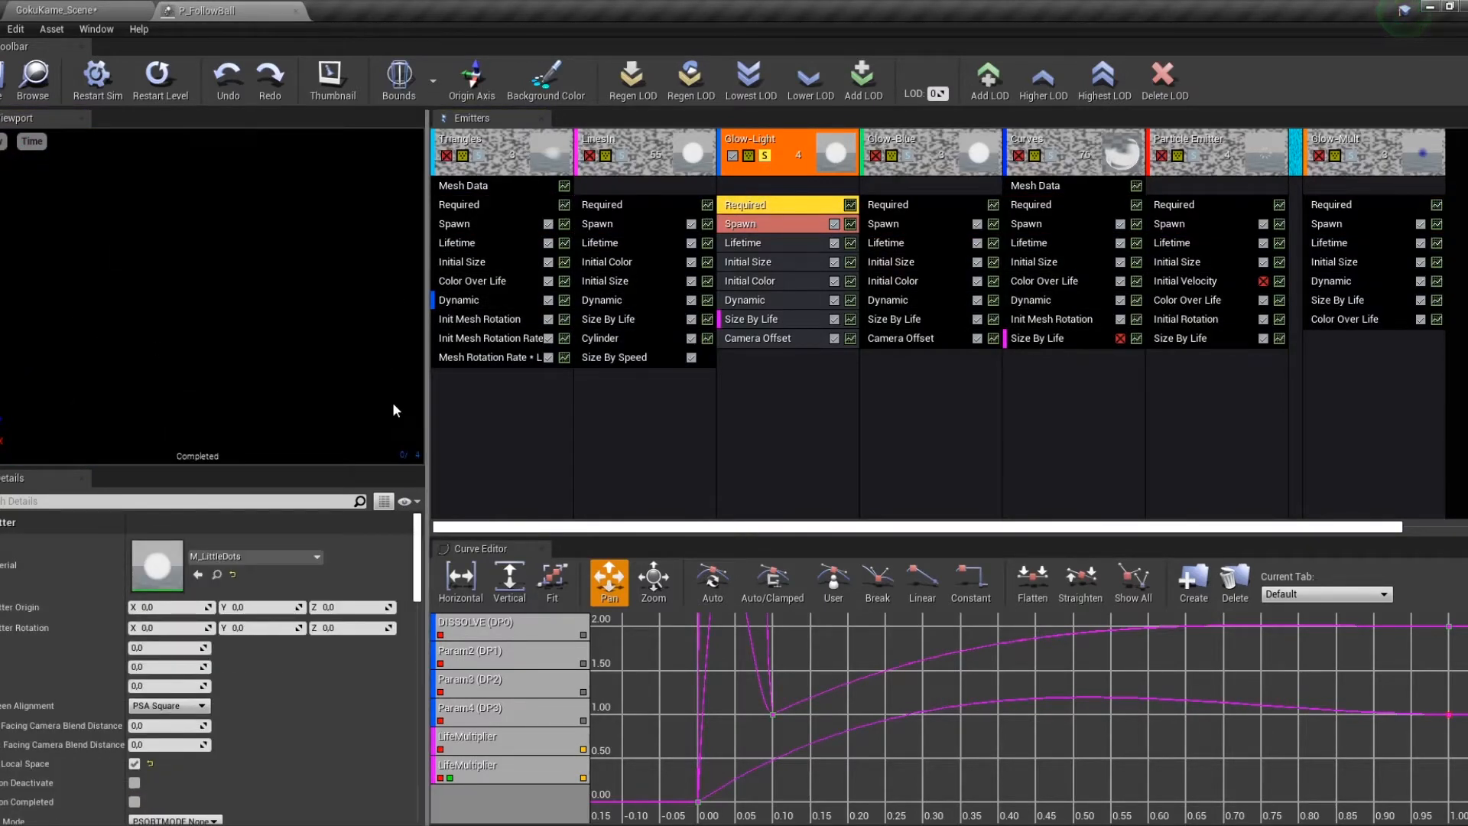
Unsolo the Glow-Light emitter and preview the Glow-Blue emitter on its own.
{"action": "left_click", "coordinate": [767, 158]}
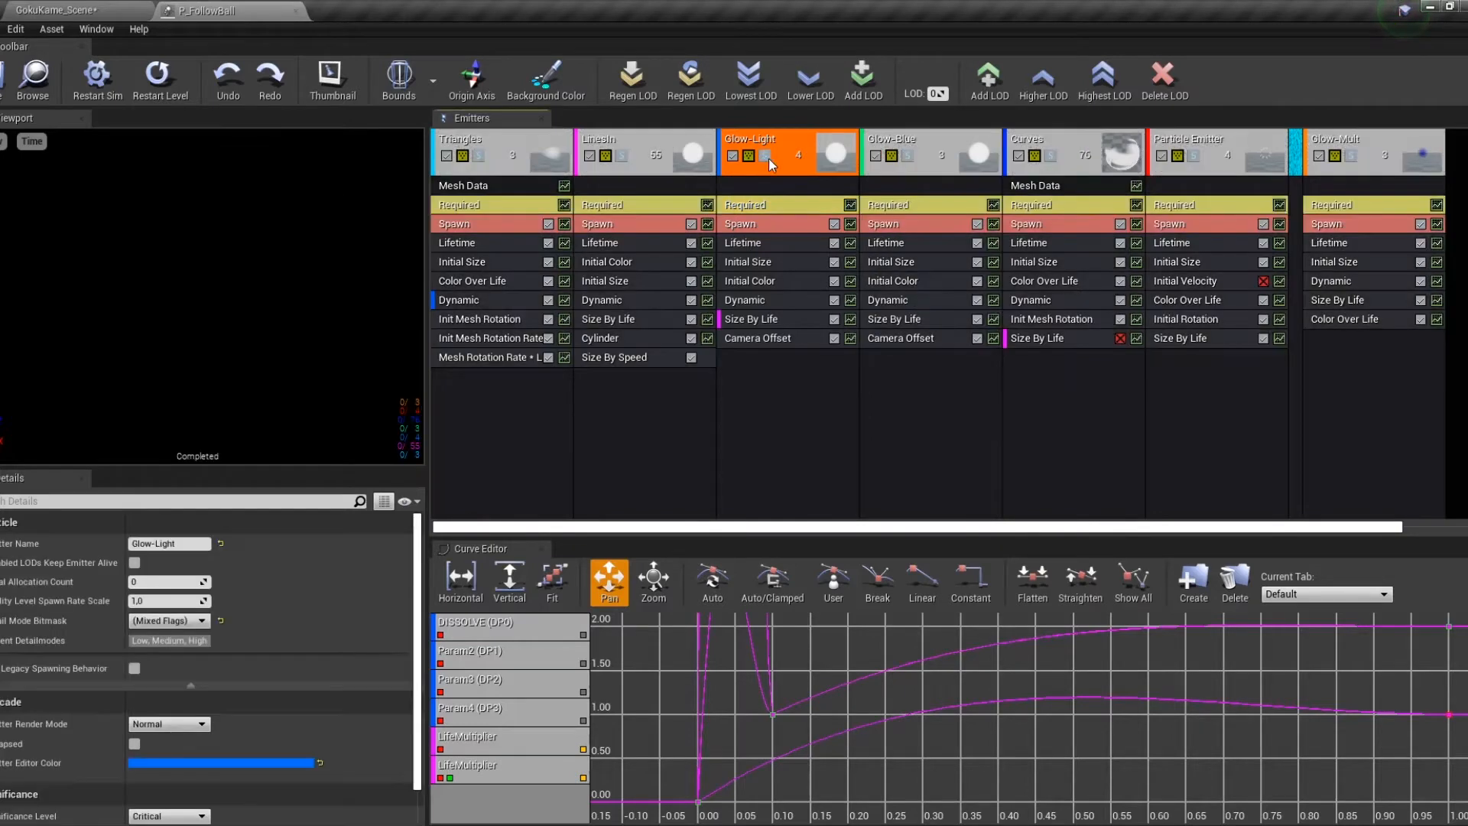
{"action": "left_click", "coordinate": [908, 156]}
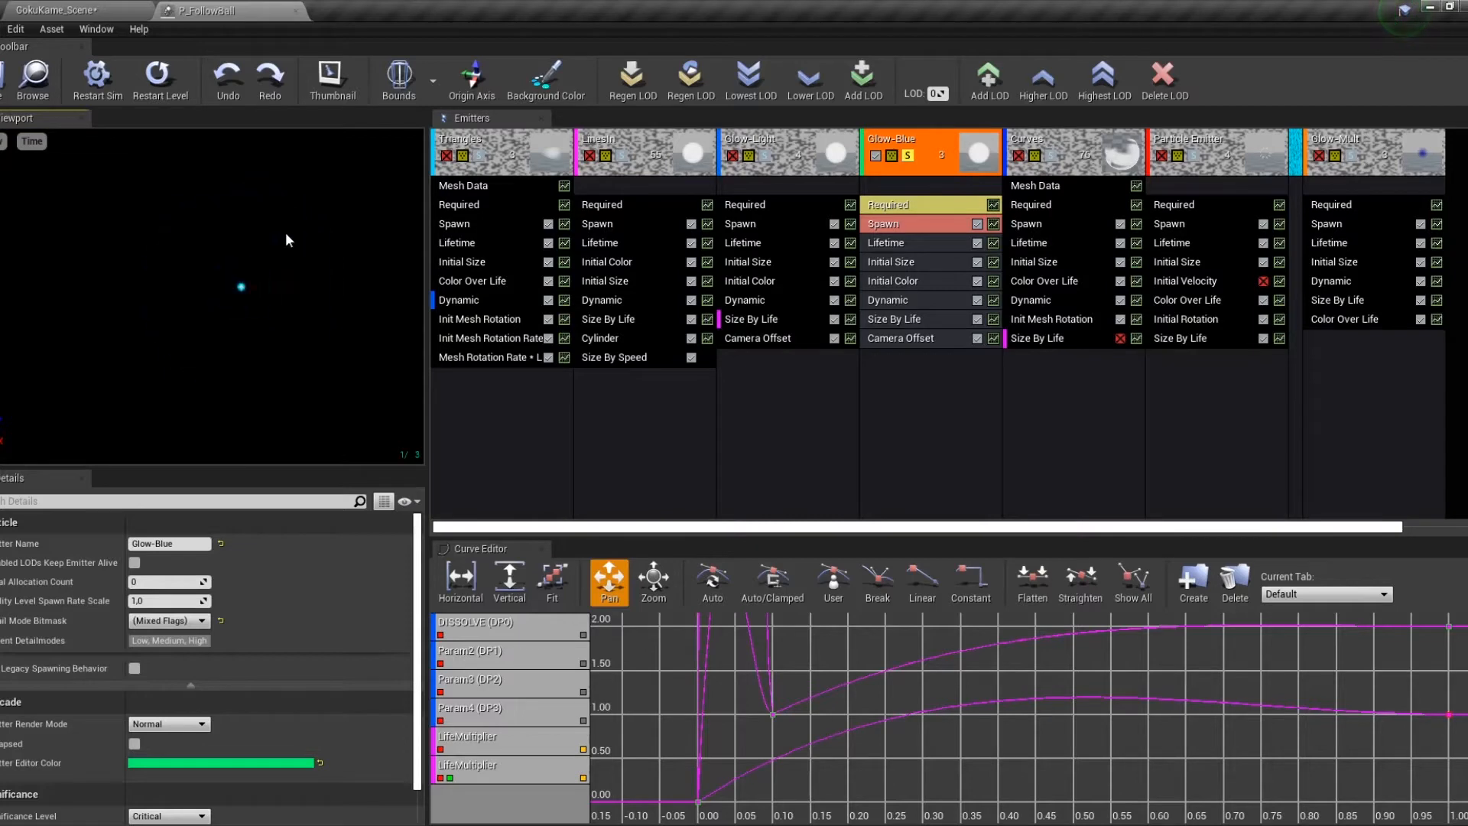
{"action": "left_click", "coordinate": [907, 156]}
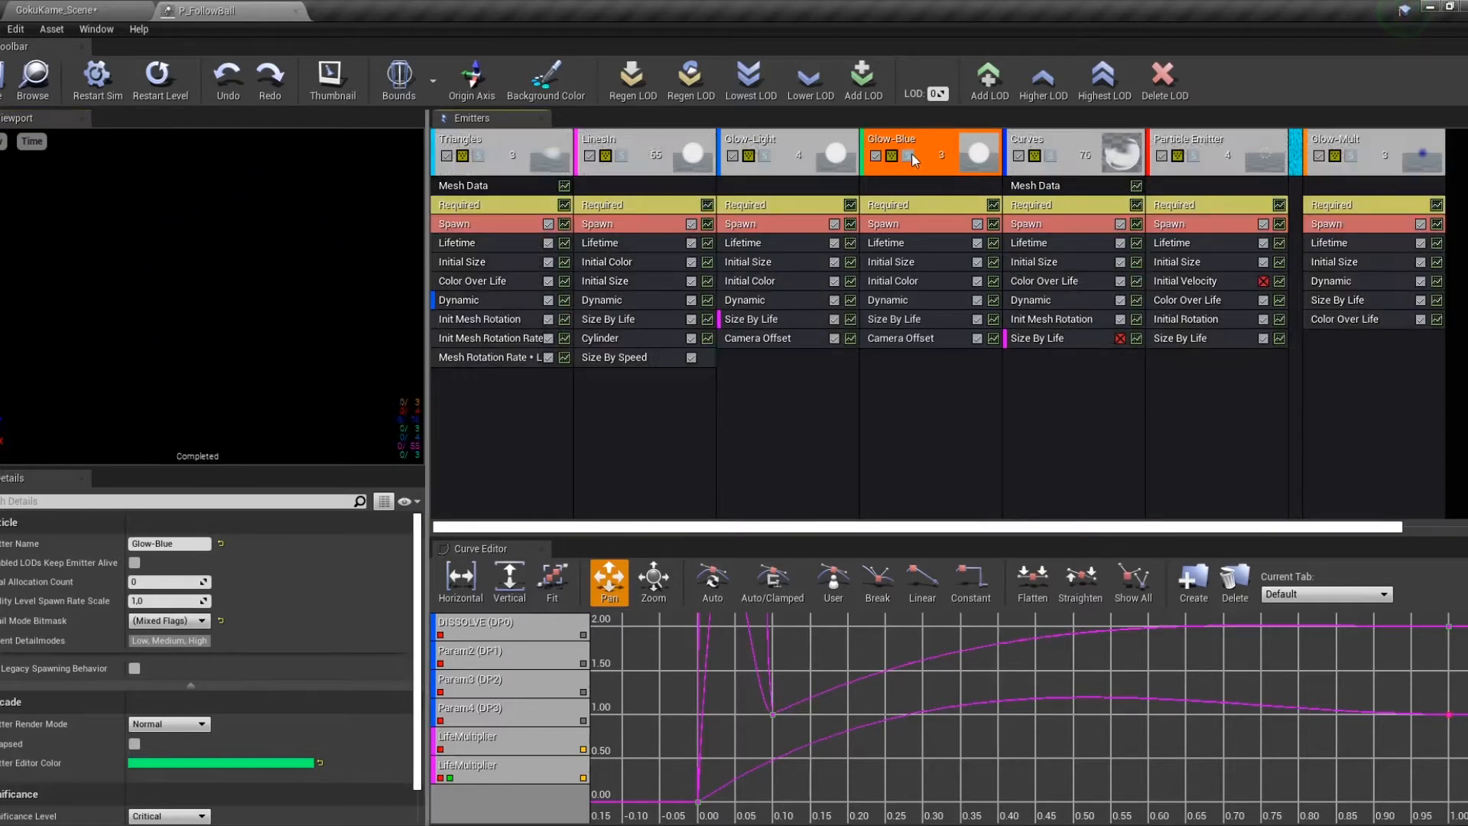
Solo the Curves emitter and play the scene's sequence from the start to see the effect around the energy ball.
{"action": "left_click", "coordinate": [1051, 155]}
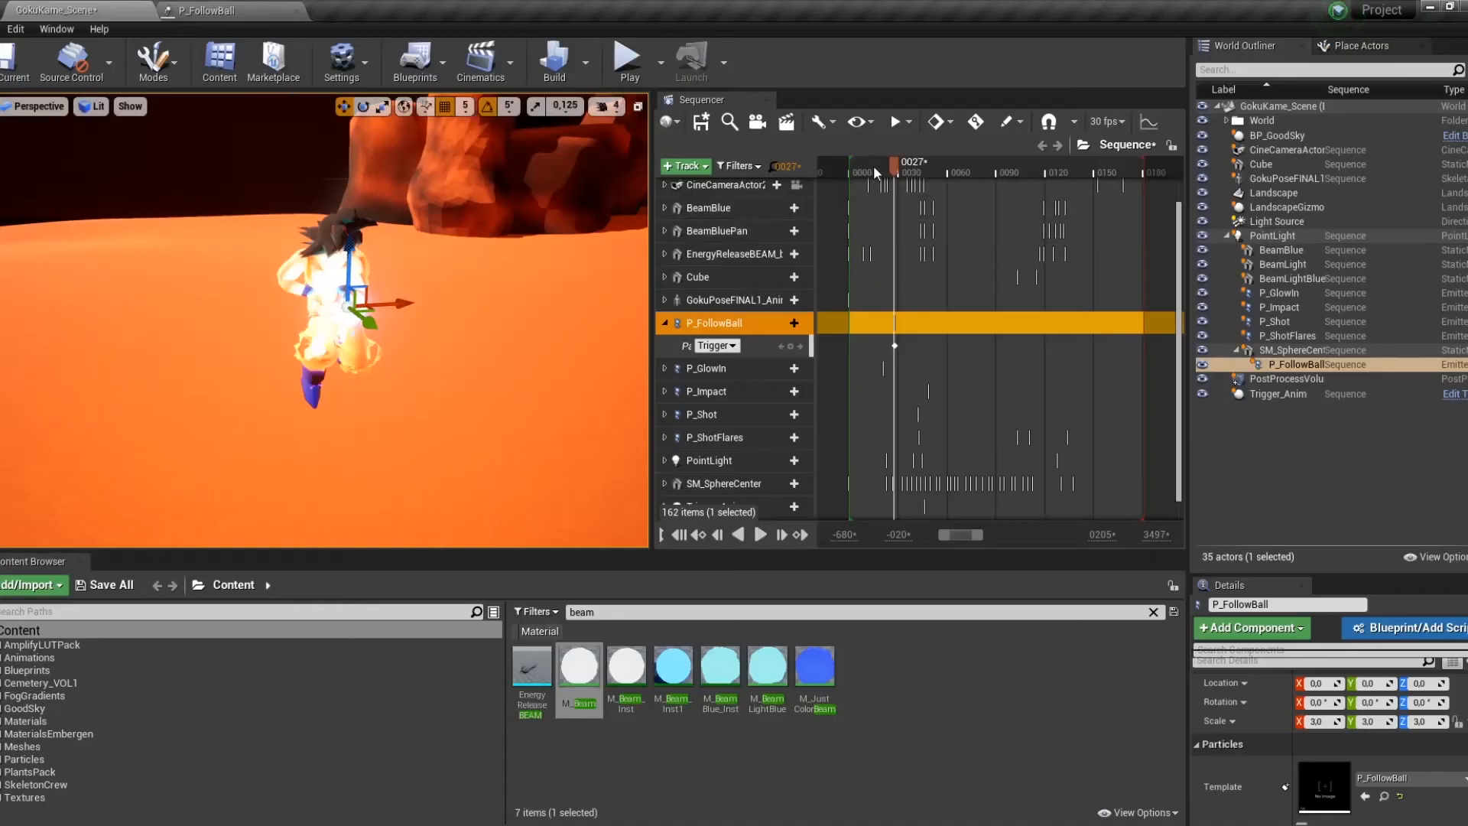
{"action": "key", "text": "space"}
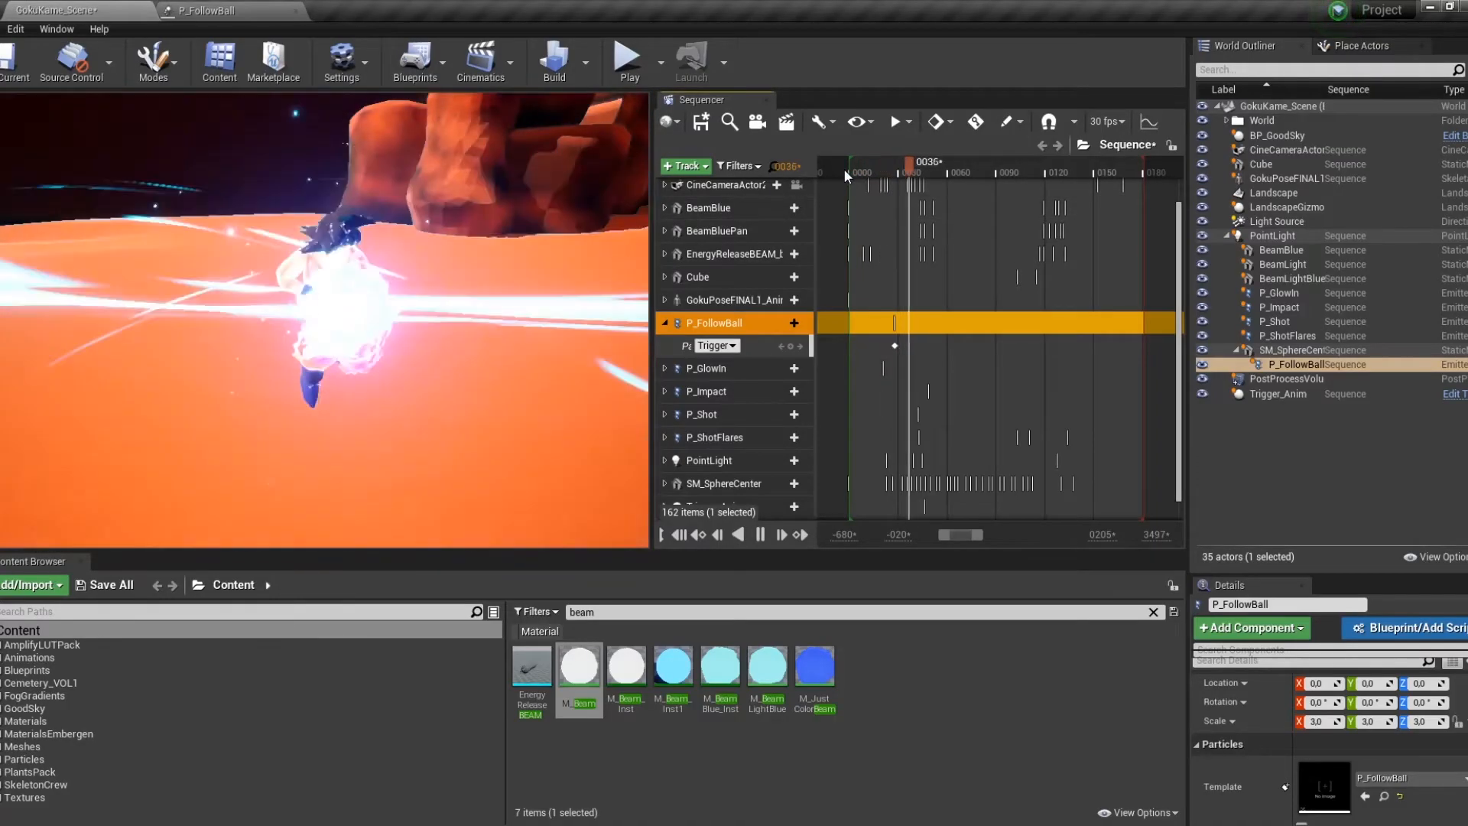
{"action": "left_click", "coordinate": [843, 168]}
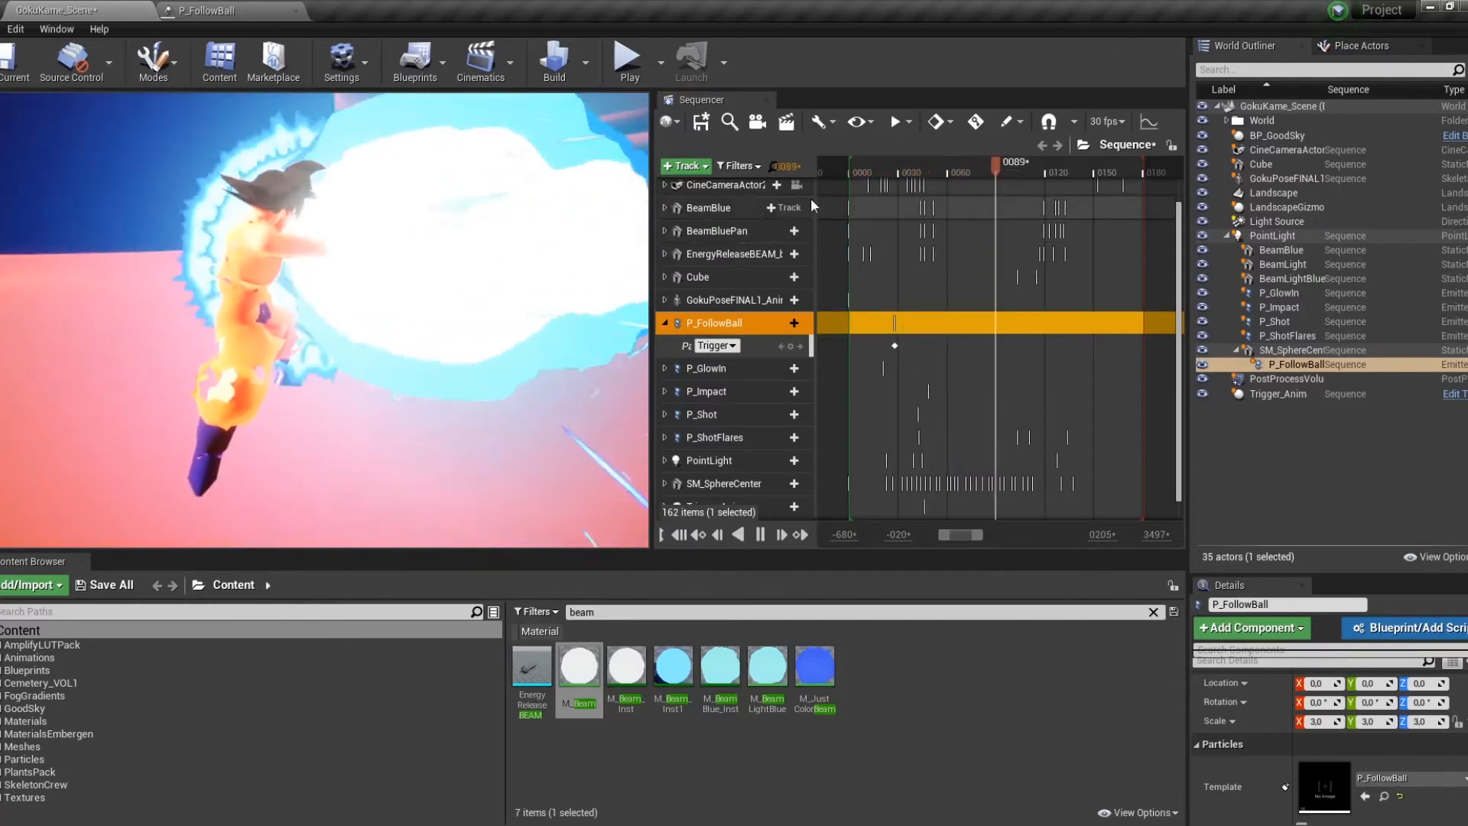
{"action": "left_click", "coordinate": [837, 172]}
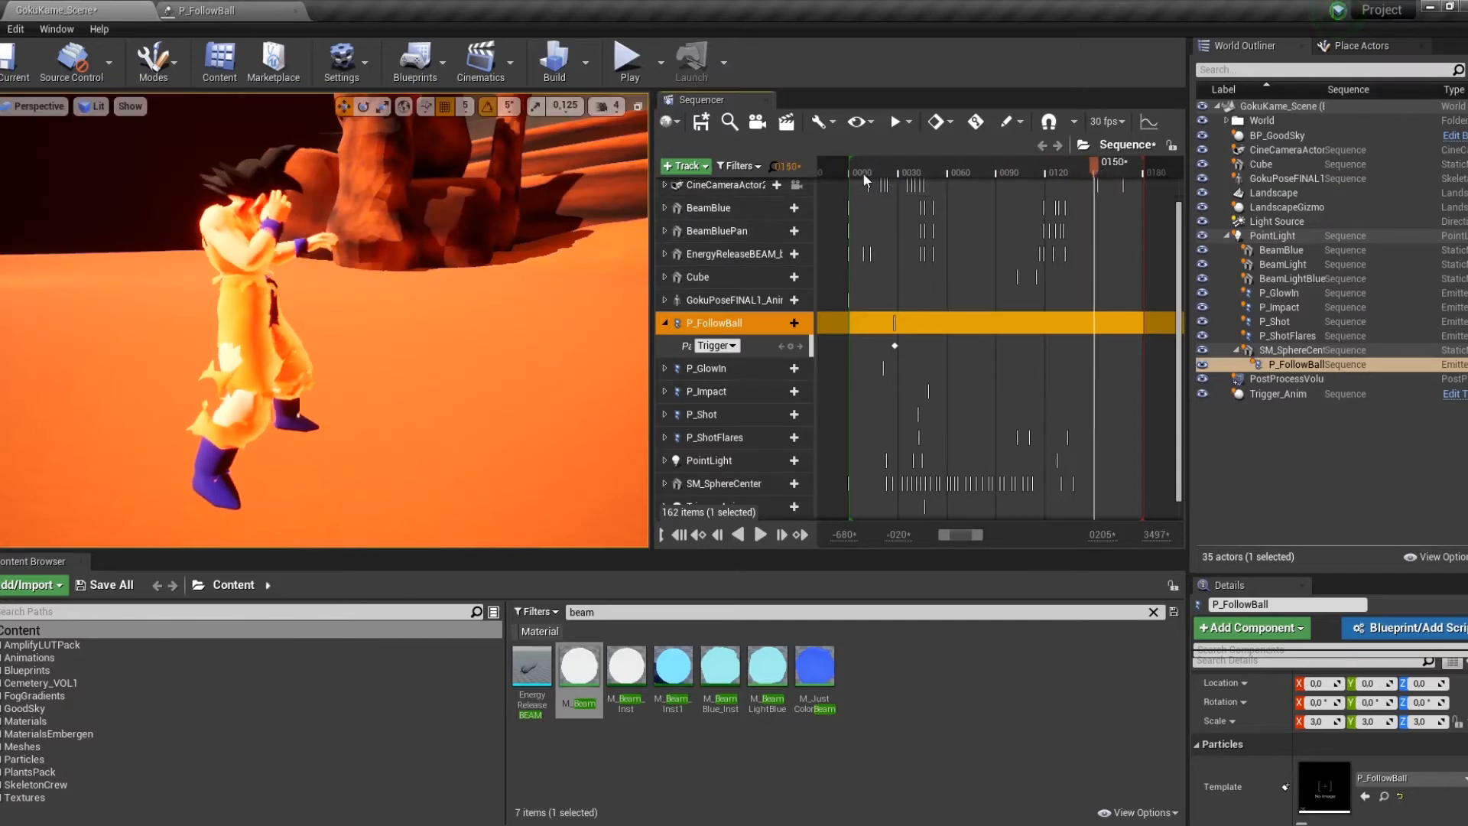
{"action": "left_click", "coordinate": [842, 175]}
{"action": "key", "text": "space"}
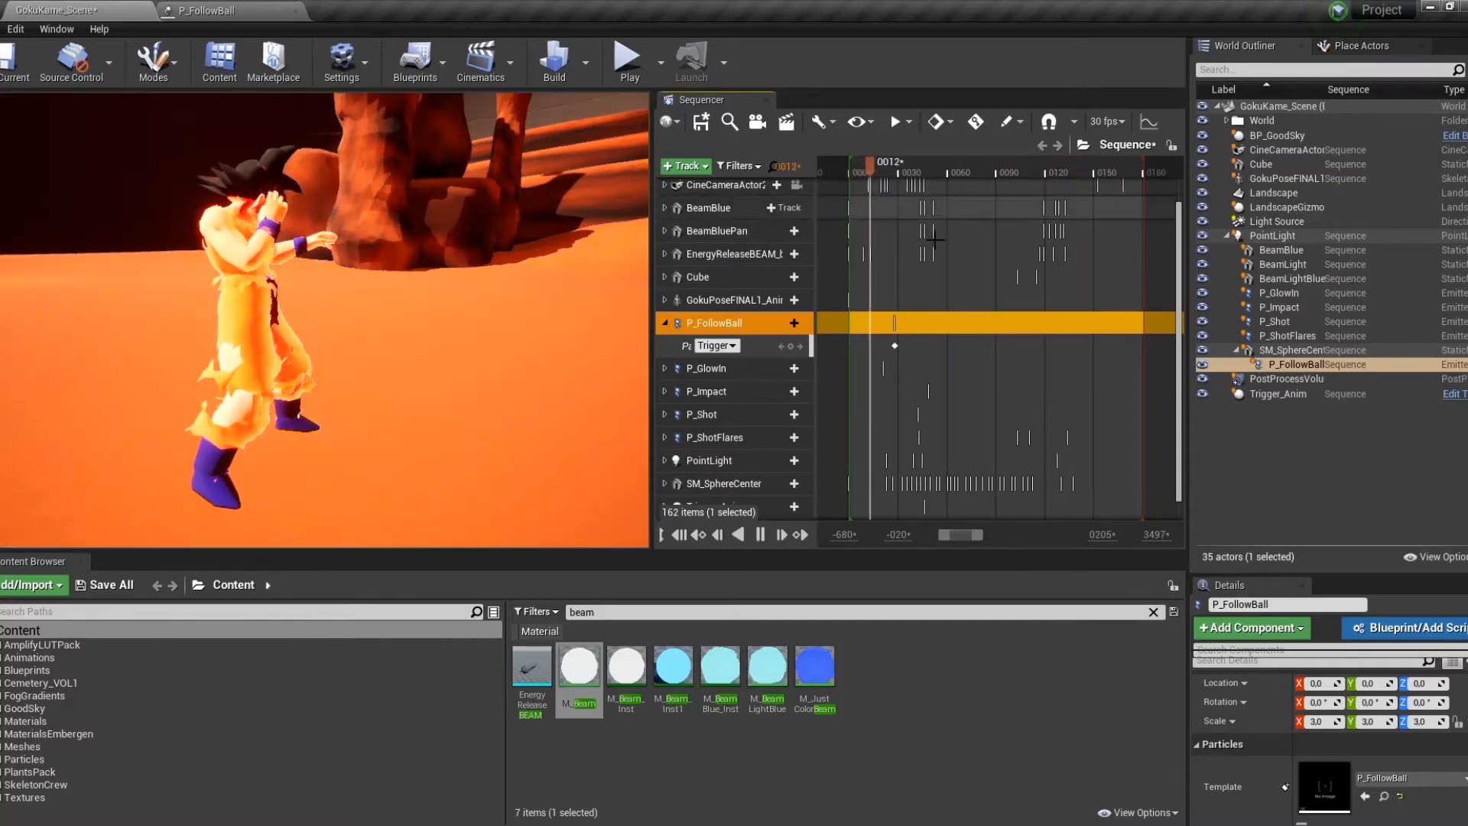
{"action": "key", "text": "space"}
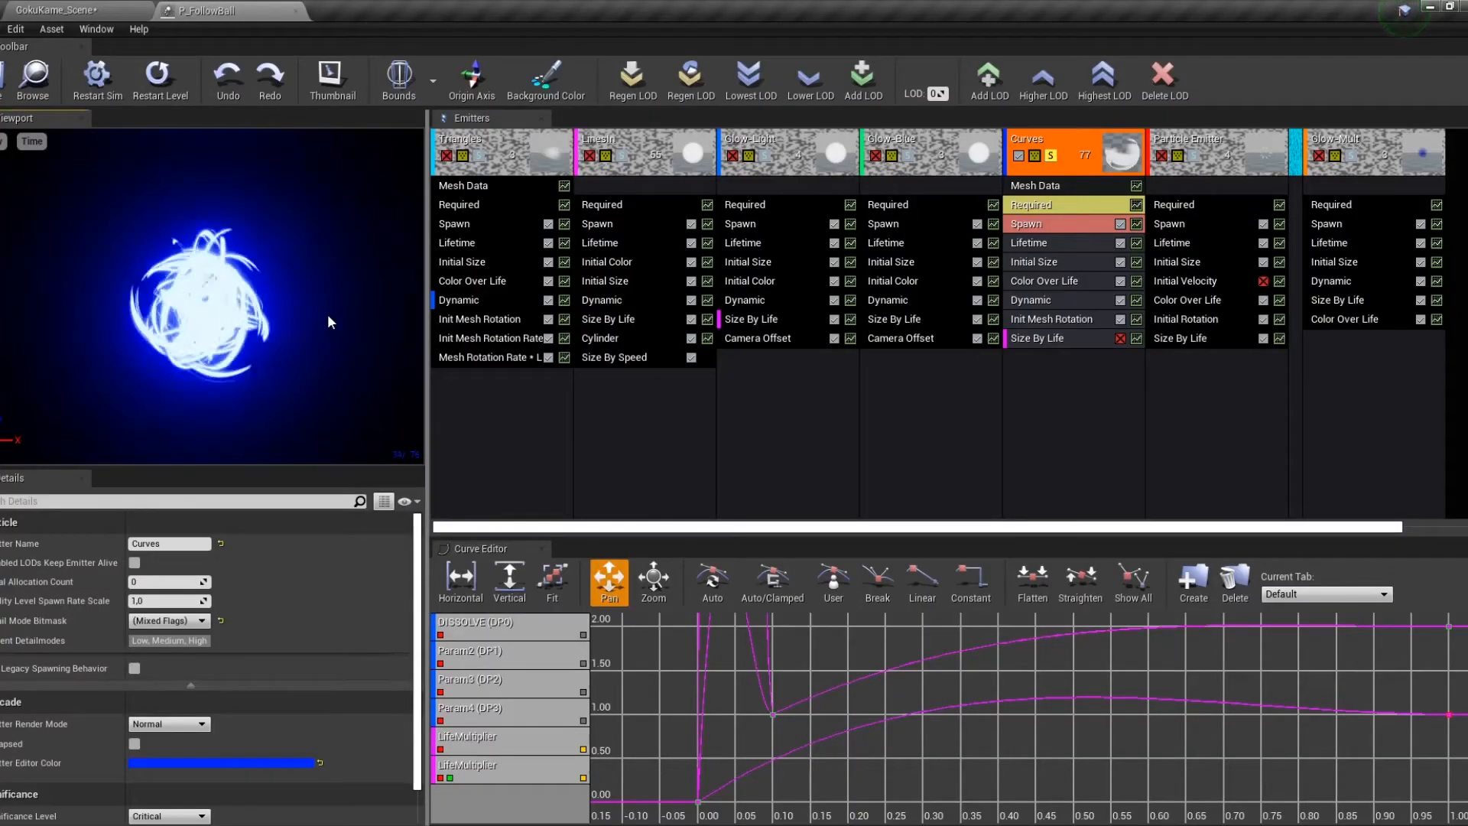
Return to the GokuKame_Scene level and replay the sequence several times to examine the curves around the beam.
{"action": "left_click", "coordinate": [113, 9]}
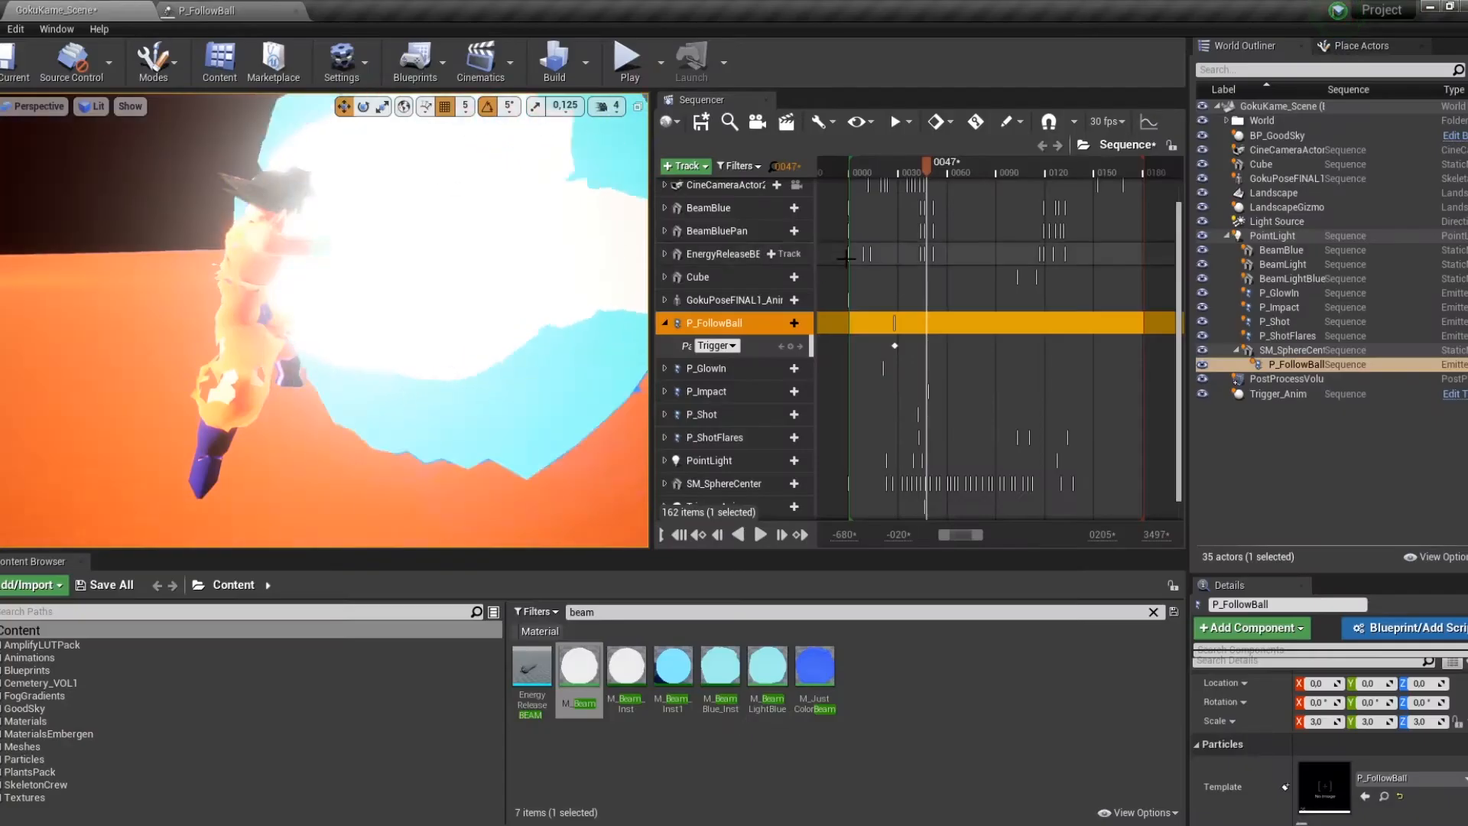
{"action": "left_click_drag", "start_coordinate": [927, 173], "coordinate": [864, 169]}
{"action": "key", "text": "space"}
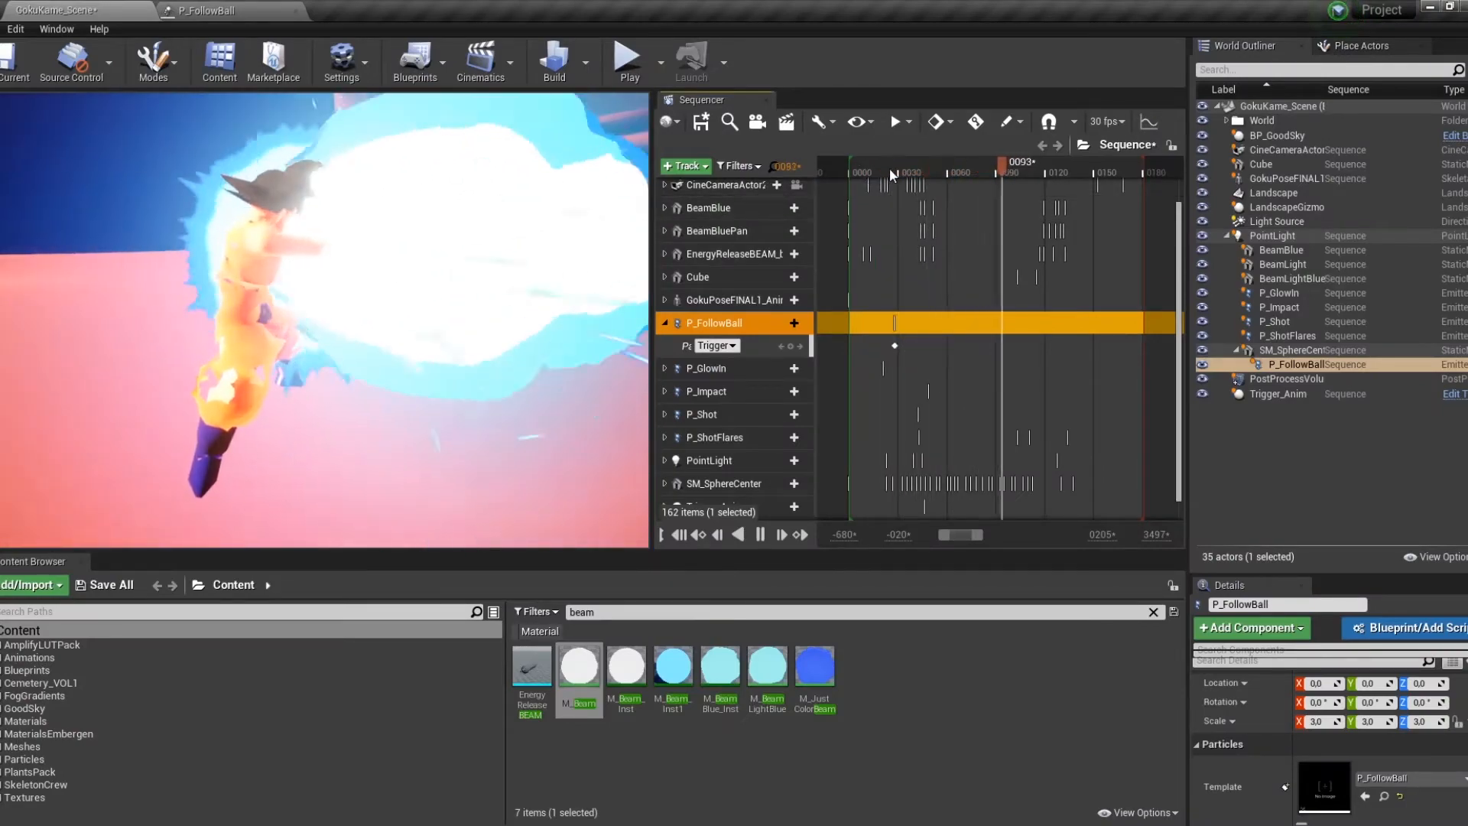
{"action": "left_click", "coordinate": [822, 167]}
{"action": "key", "text": "space"}
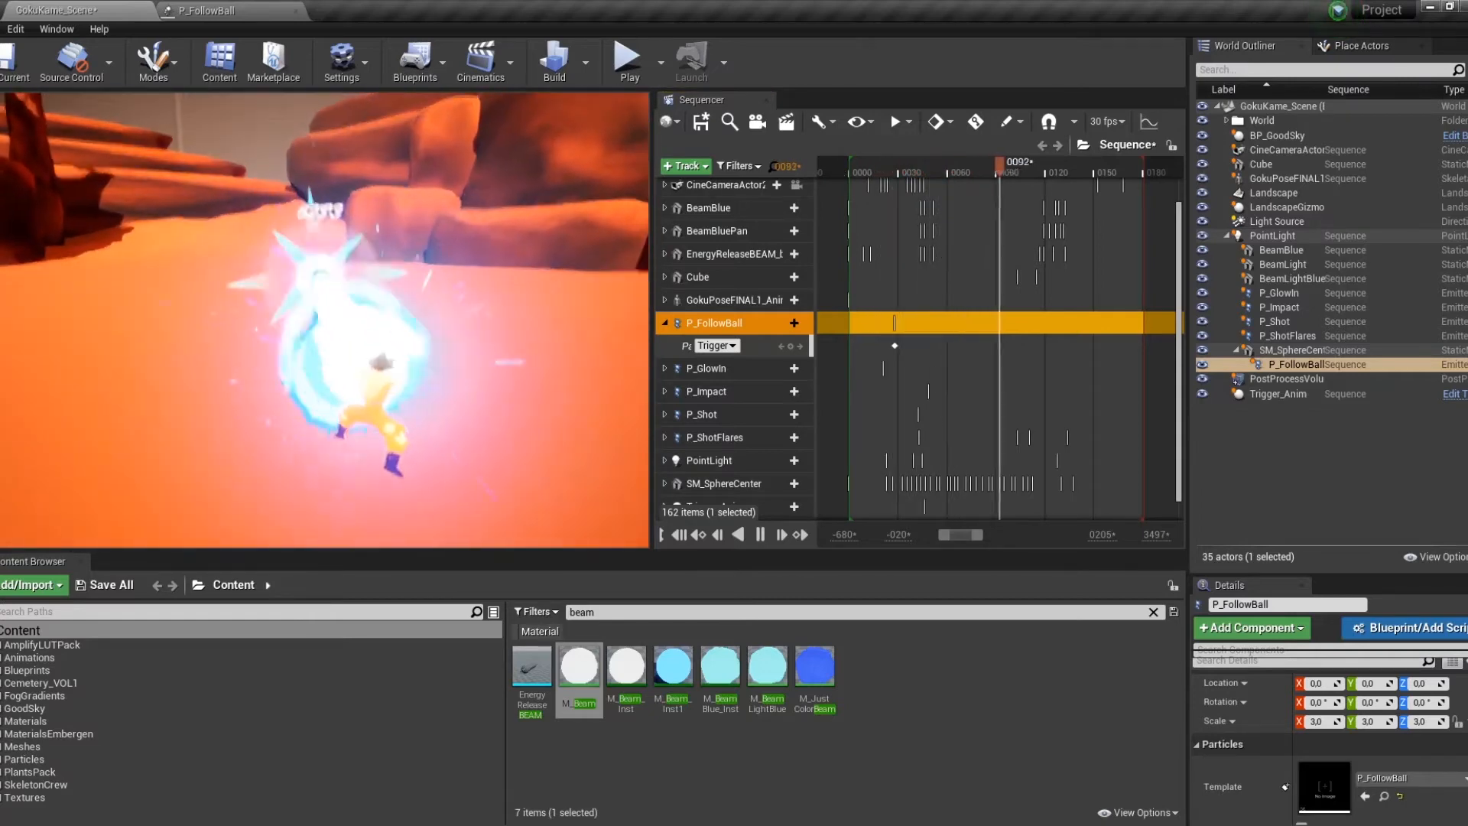
{"action": "left_click", "coordinate": [826, 171]}
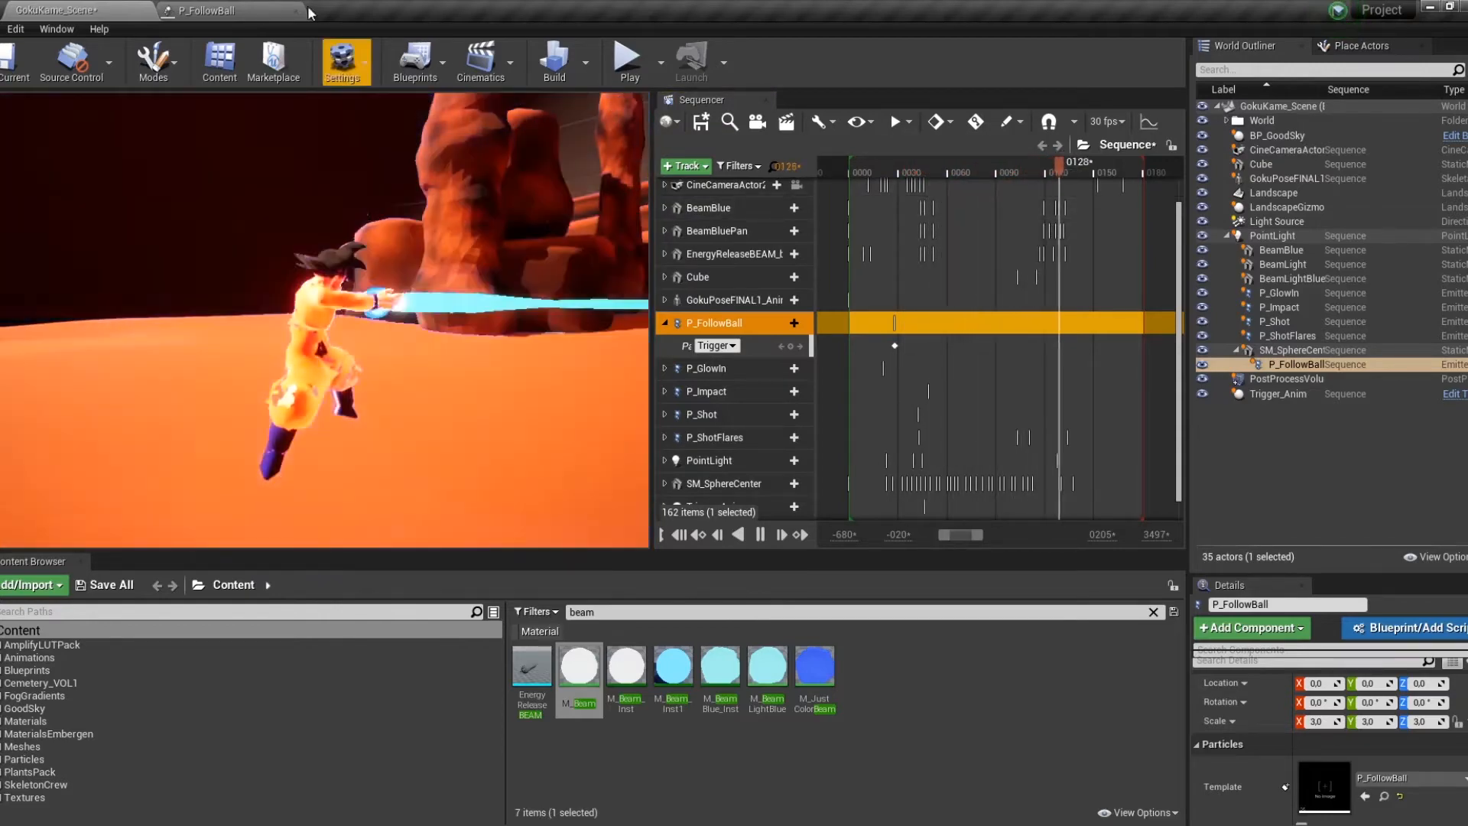
Set the spawn rate constant of the Curves emitter in P_FollowBall to 50.
{"action": "left_click", "coordinate": [271, 13]}
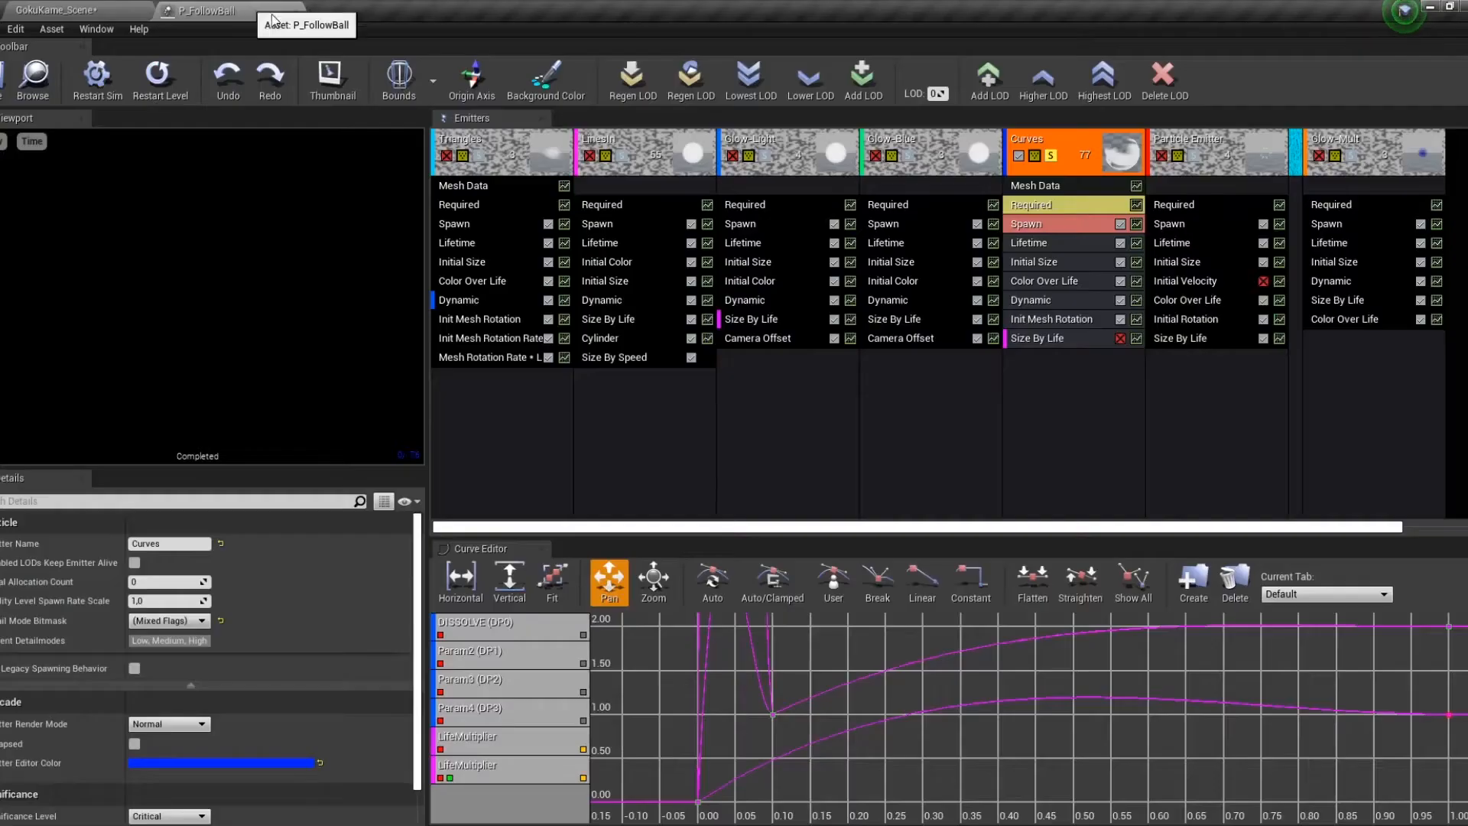
{"action": "left_click", "coordinate": [1075, 203]}
{"action": "left_click", "coordinate": [1081, 223]}
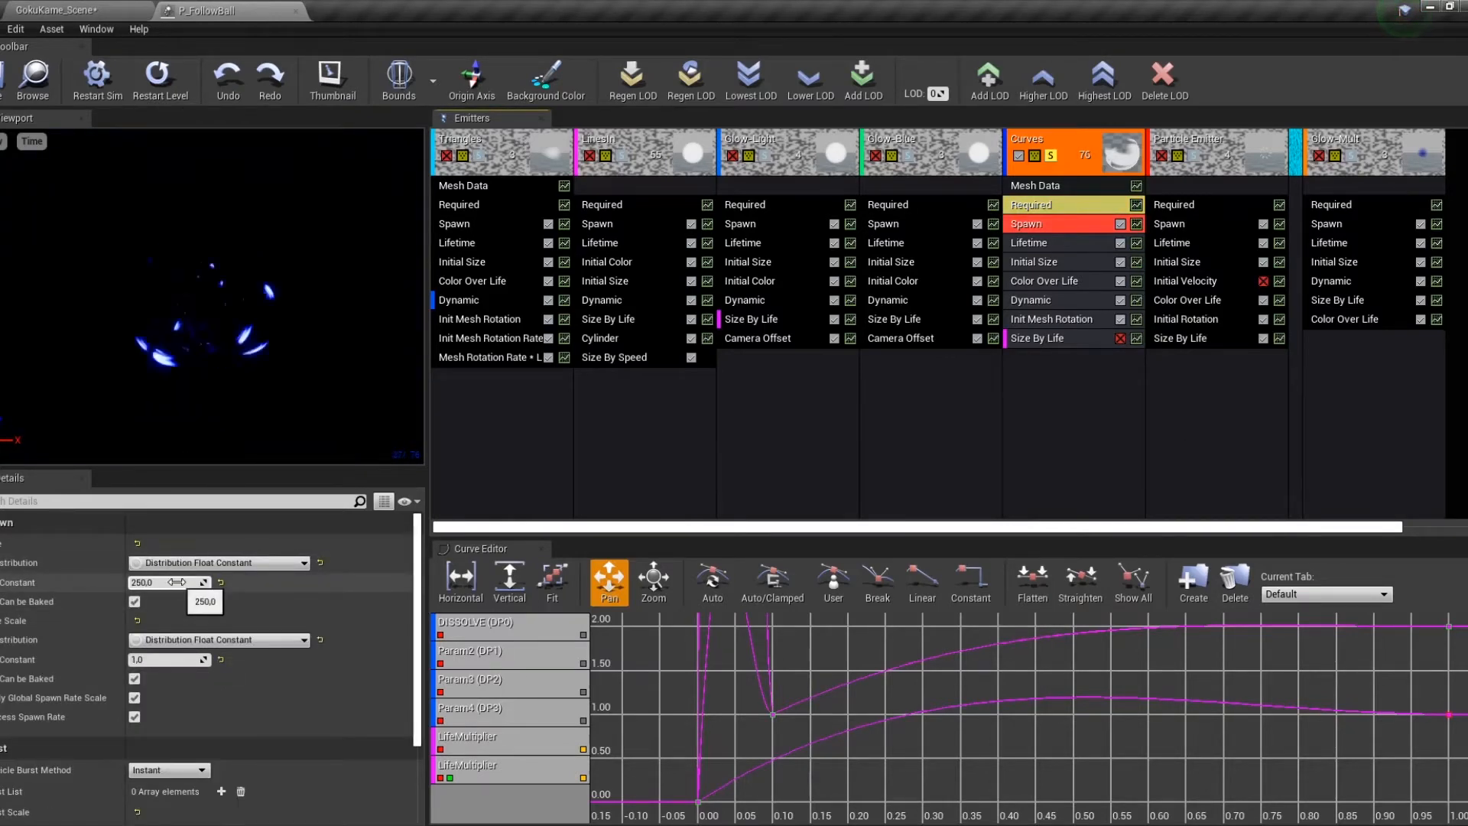
Replay the level sequence from the start to check the Curves emitter with its new spawn rate.
{"action": "left_click", "coordinate": [123, 11]}
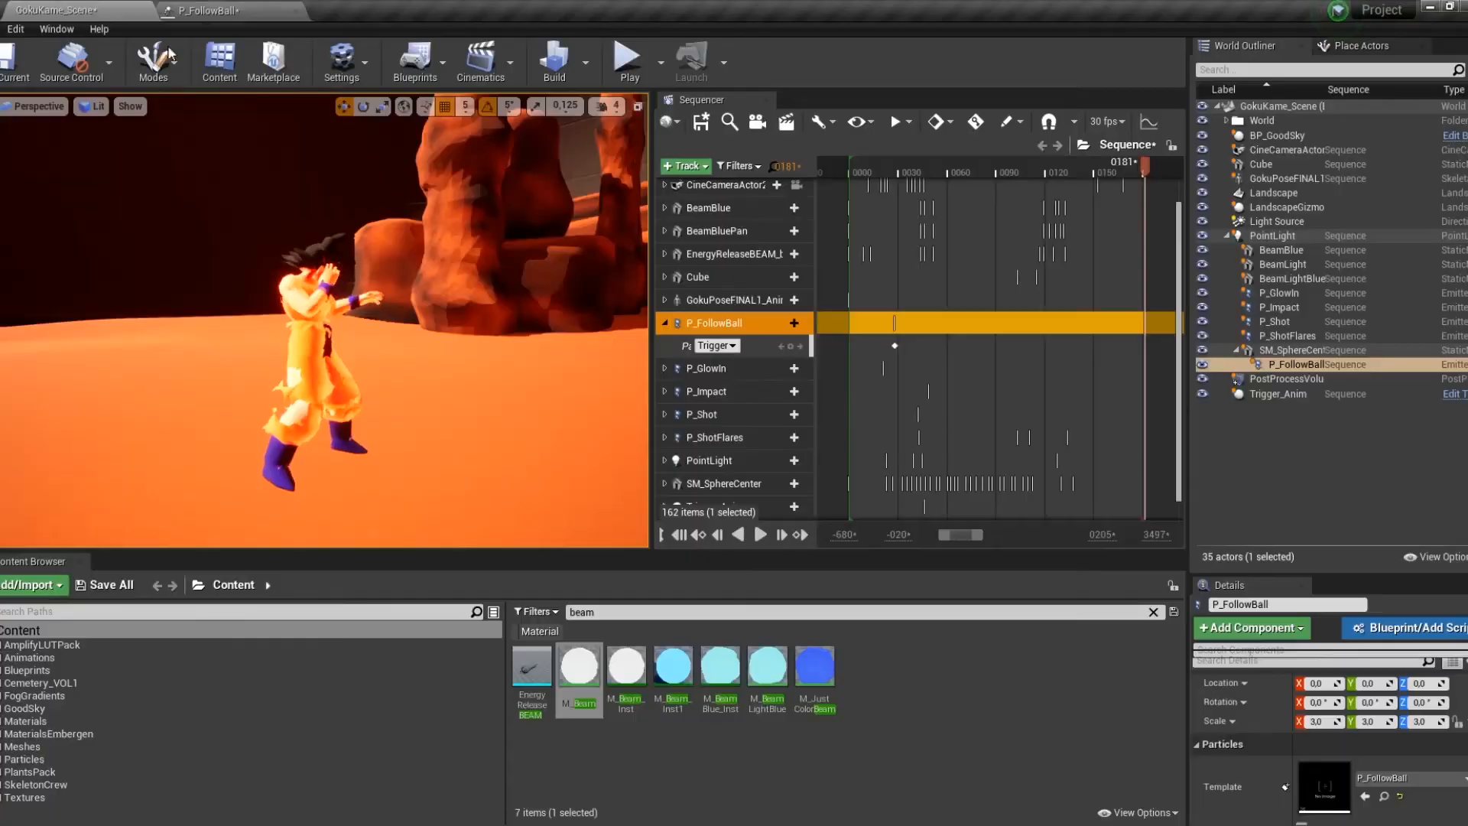
{"action": "left_click_drag", "start_coordinate": [871, 168], "coordinate": [833, 168]}
{"action": "key", "text": "space"}
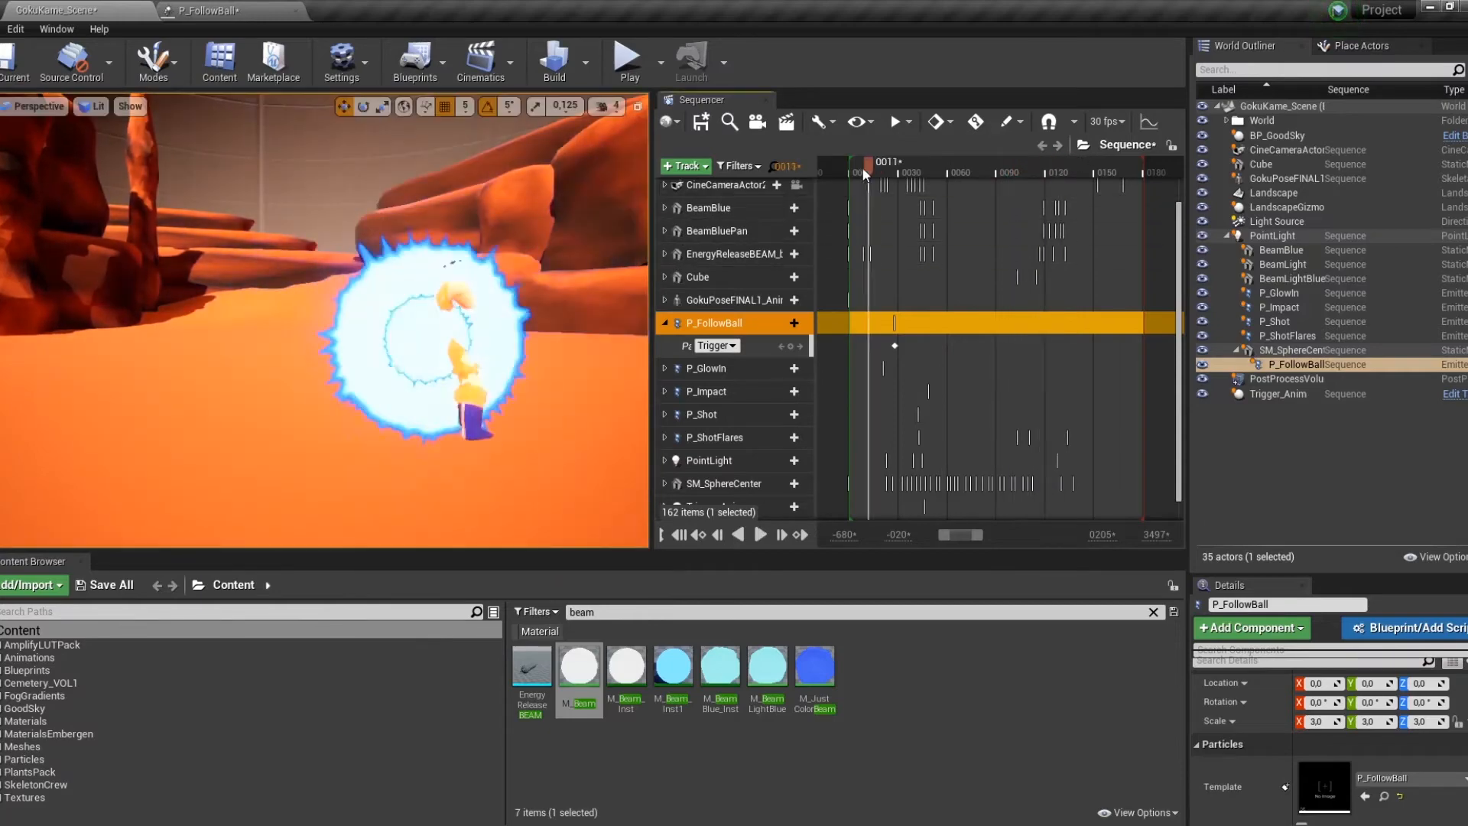
{"action": "left_click", "coordinate": [855, 168]}
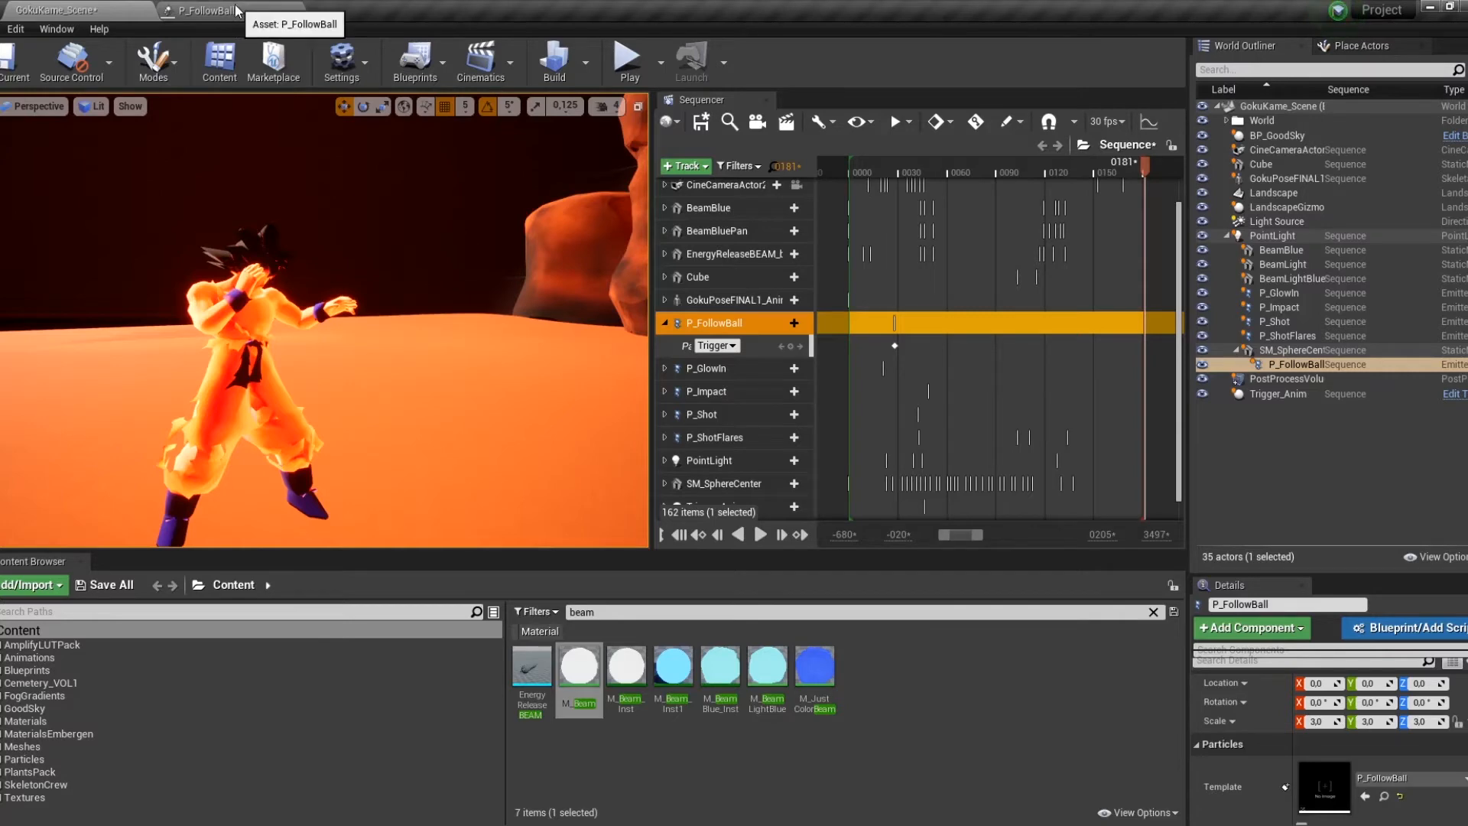
Return to P_FollowBall, unsolo the Curves emitter and preview the Particle Emitter on its own.
{"action": "left_click", "coordinate": [236, 11]}
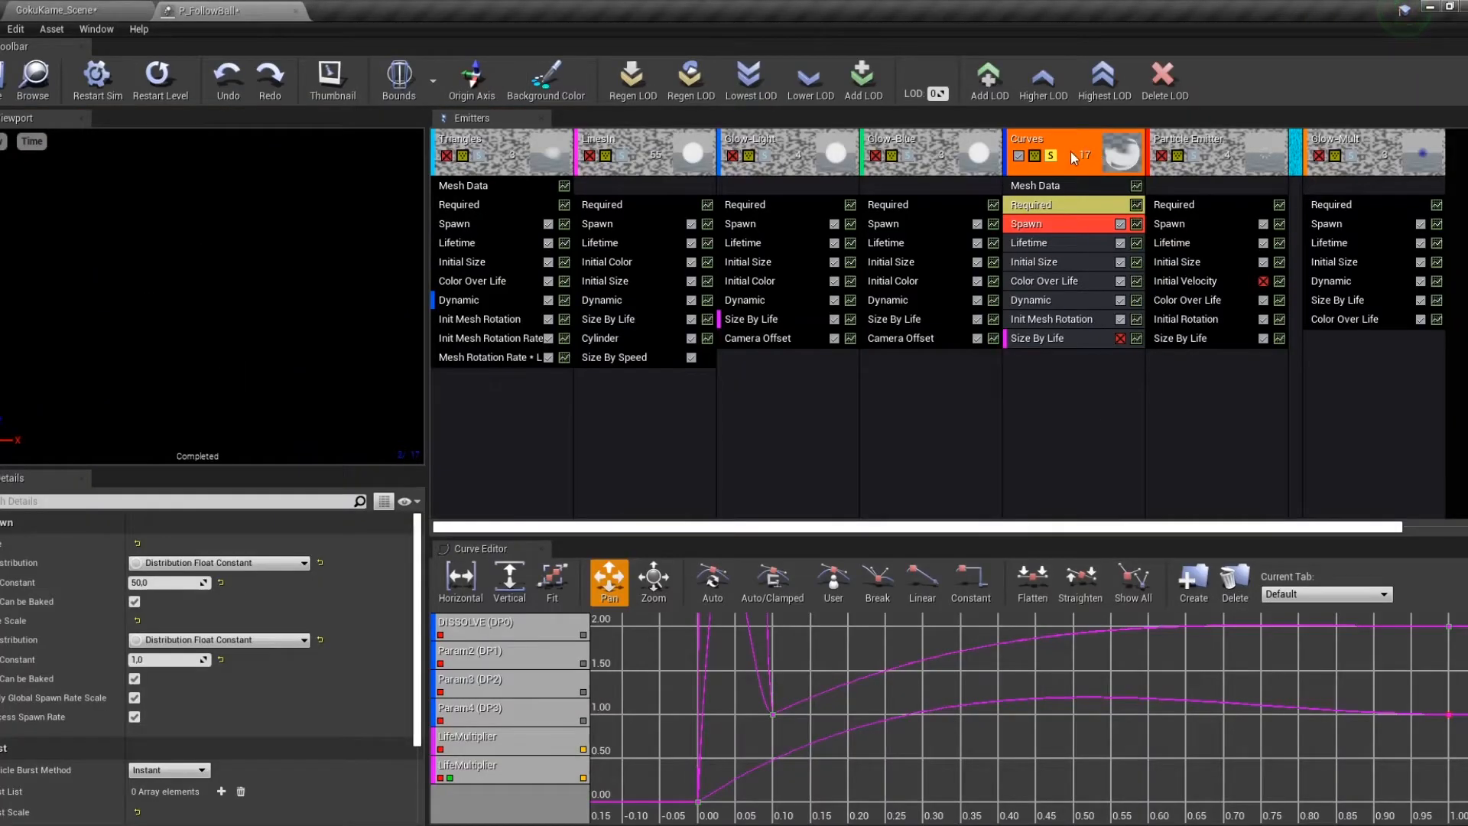
{"action": "left_click", "coordinate": [1051, 156]}
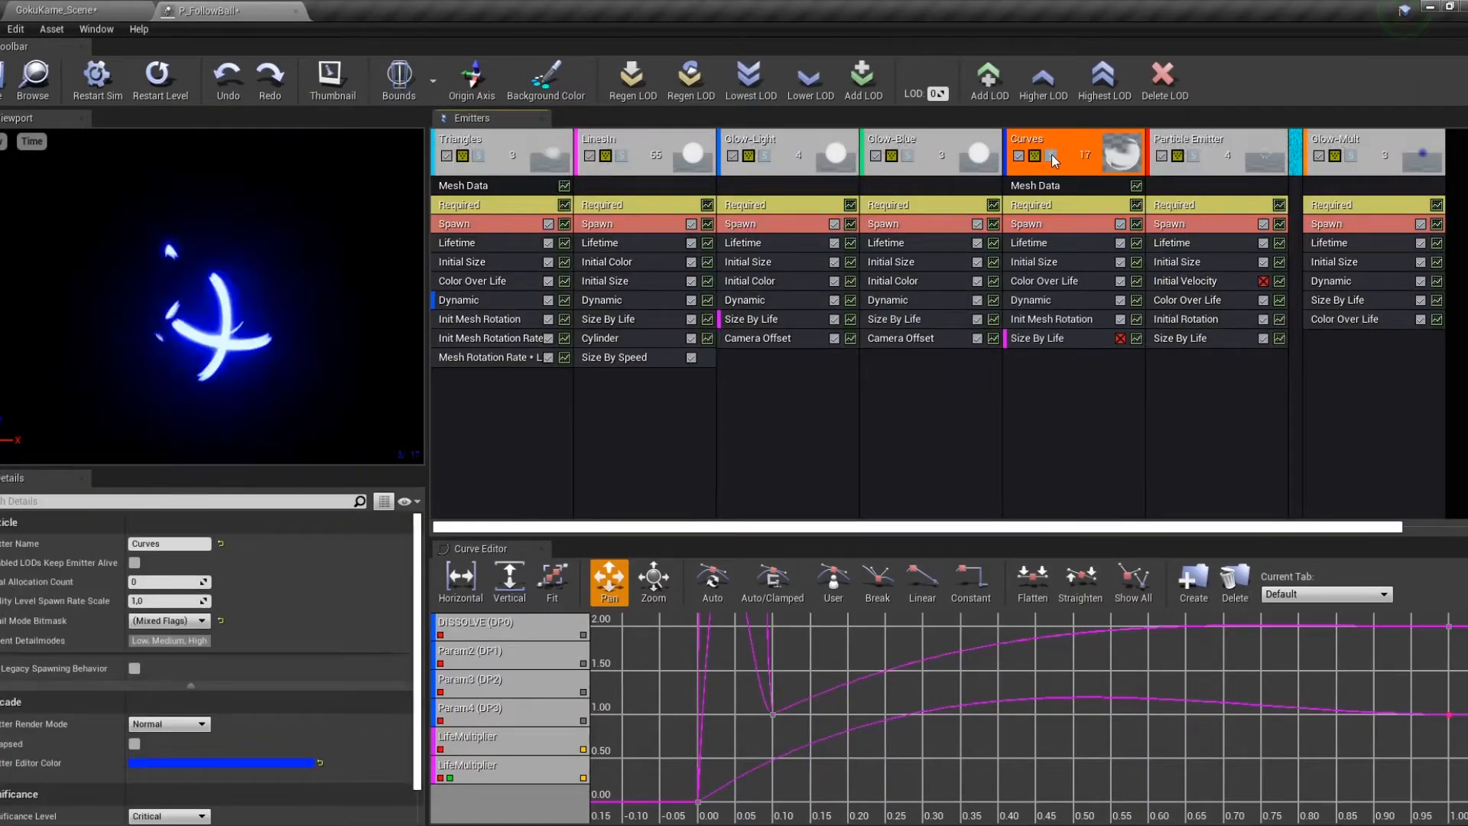
{"action": "left_click", "coordinate": [1195, 156]}
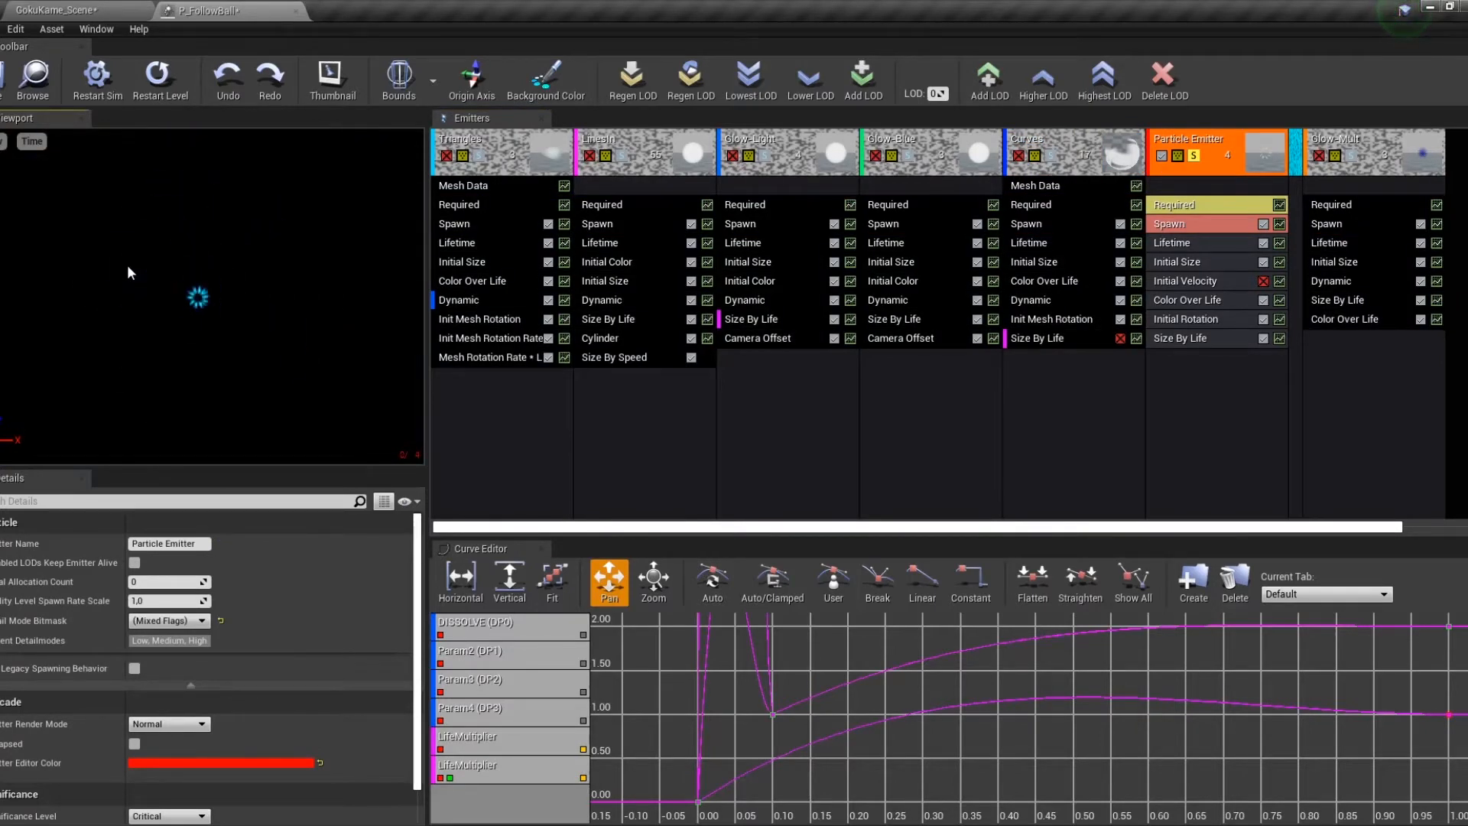
{"action": "left_click", "coordinate": [623, 155]}
Preview the Glow-Mult emitter on its own and turn its solo off again.
{"action": "left_click", "coordinate": [1353, 156]}
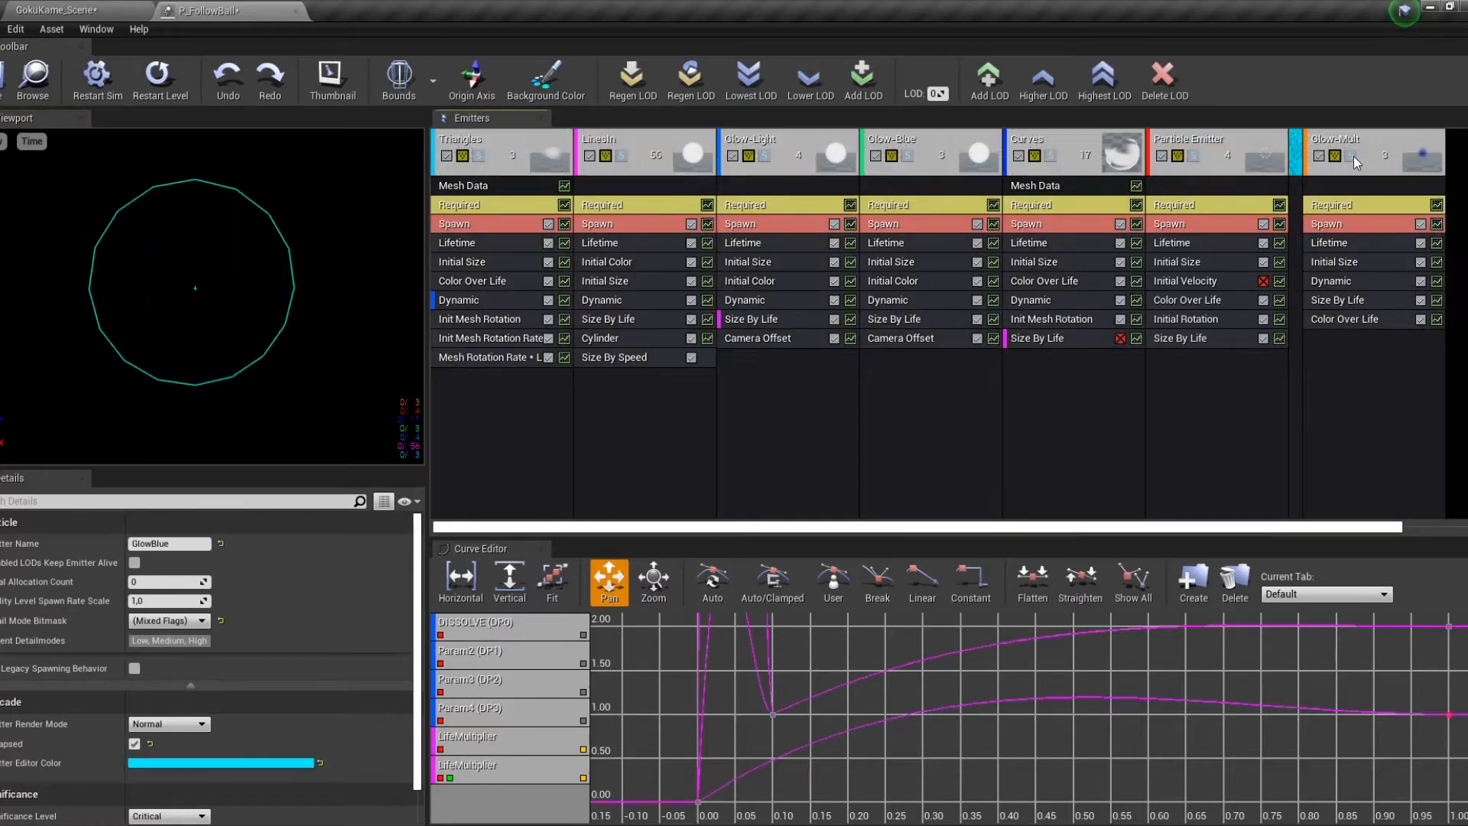
{"action": "left_click", "coordinate": [1351, 156]}
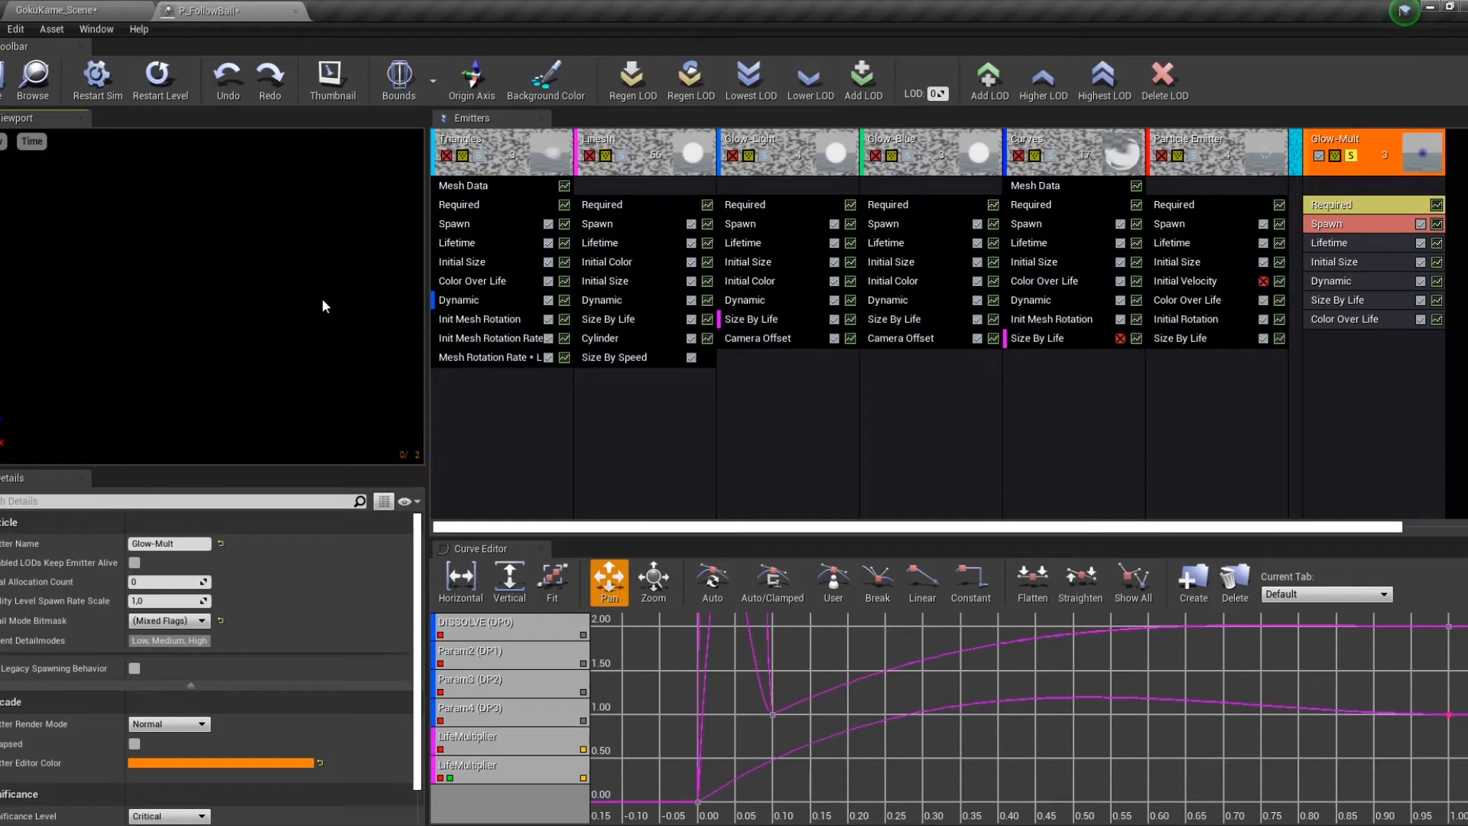
{"action": "left_click", "coordinate": [1352, 157]}
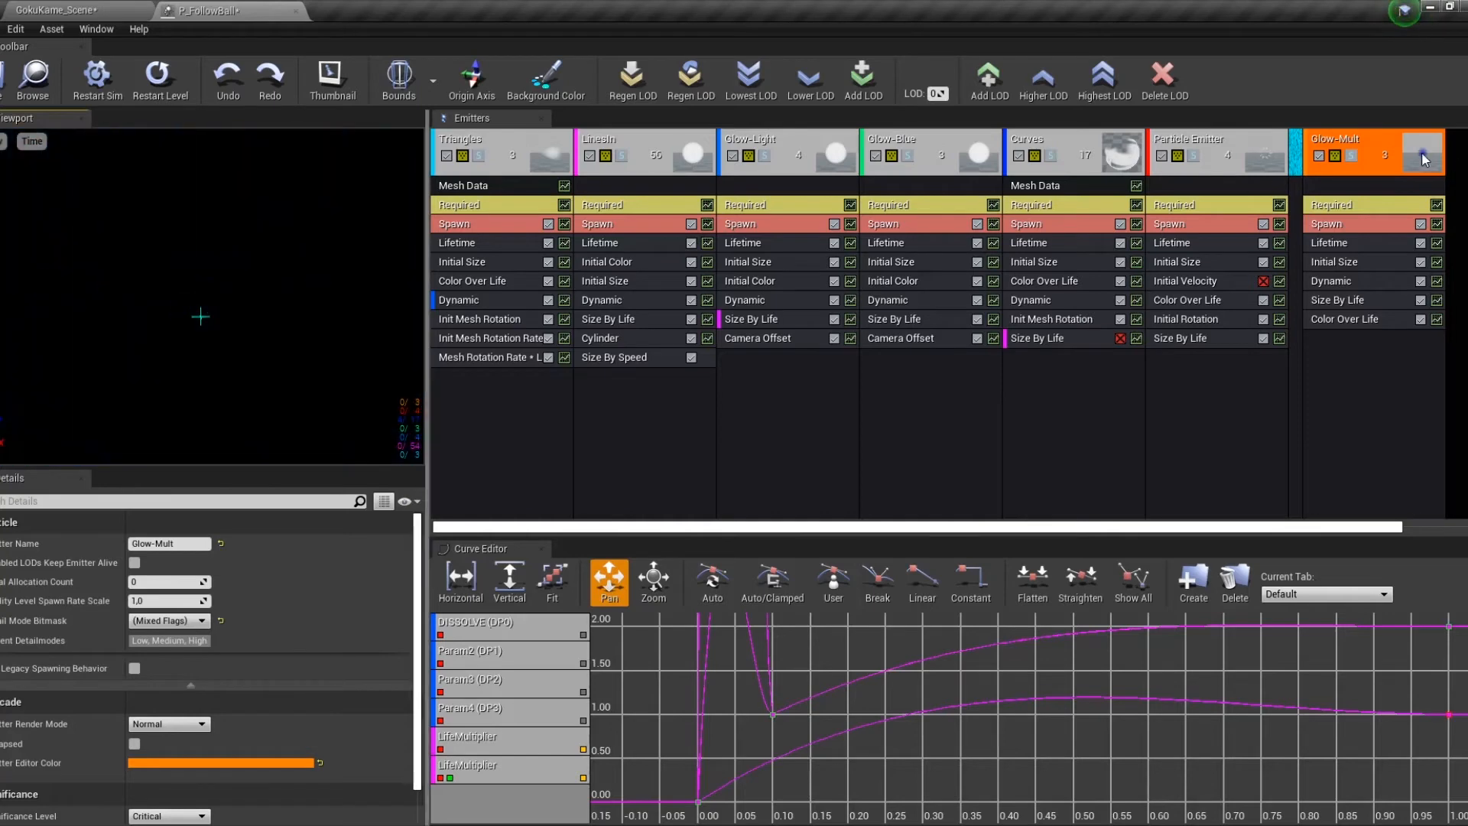
Open the M_GlowMult material from Glow-Mult's Required module and the GlowMult texture used in its Texture Sample.
{"action": "left_click", "coordinate": [1350, 207]}
{"action": "double_click", "coordinate": [175, 566]}
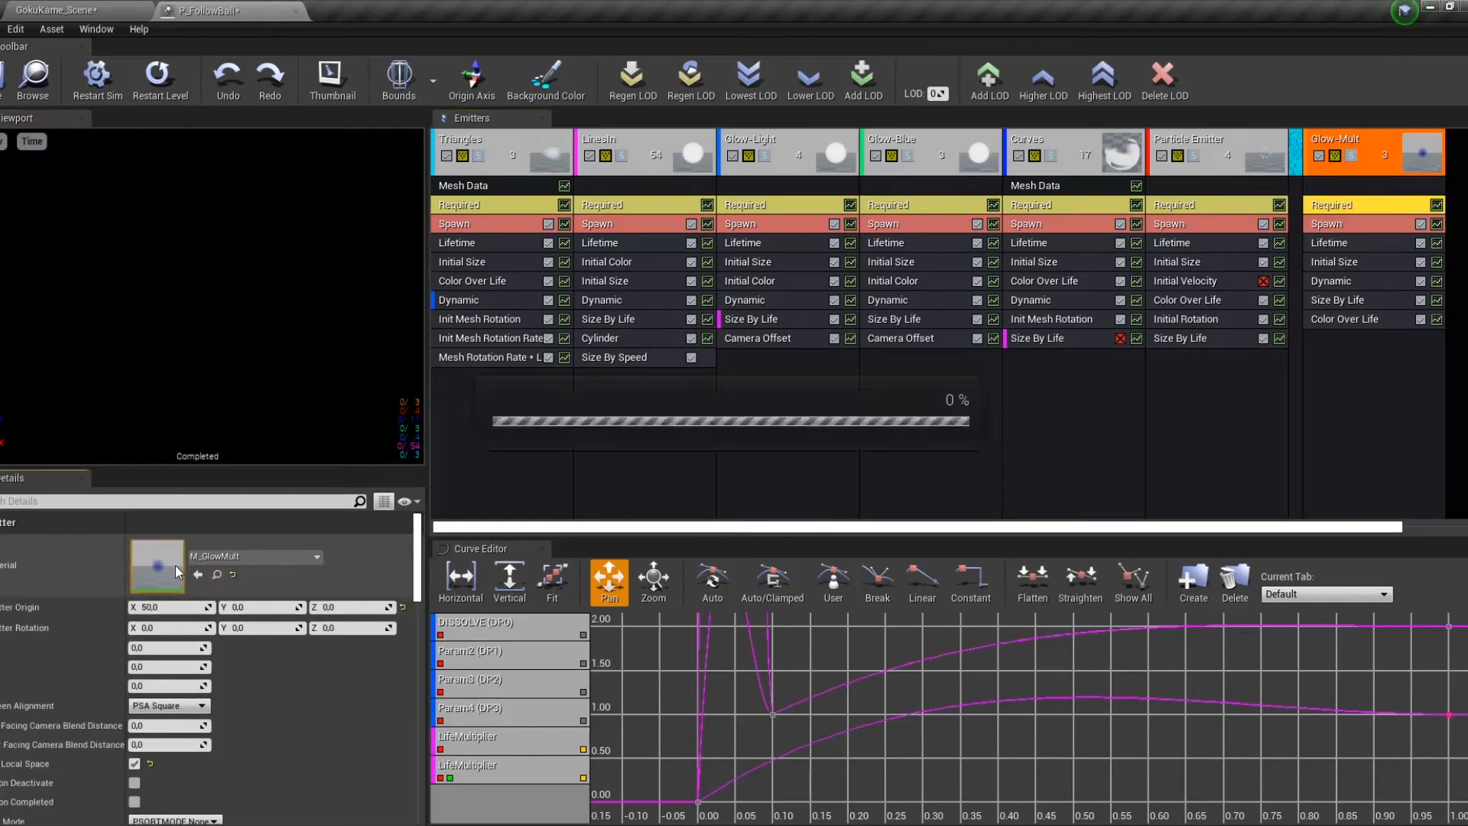
{"action": "left_click", "coordinate": [374, 469]}
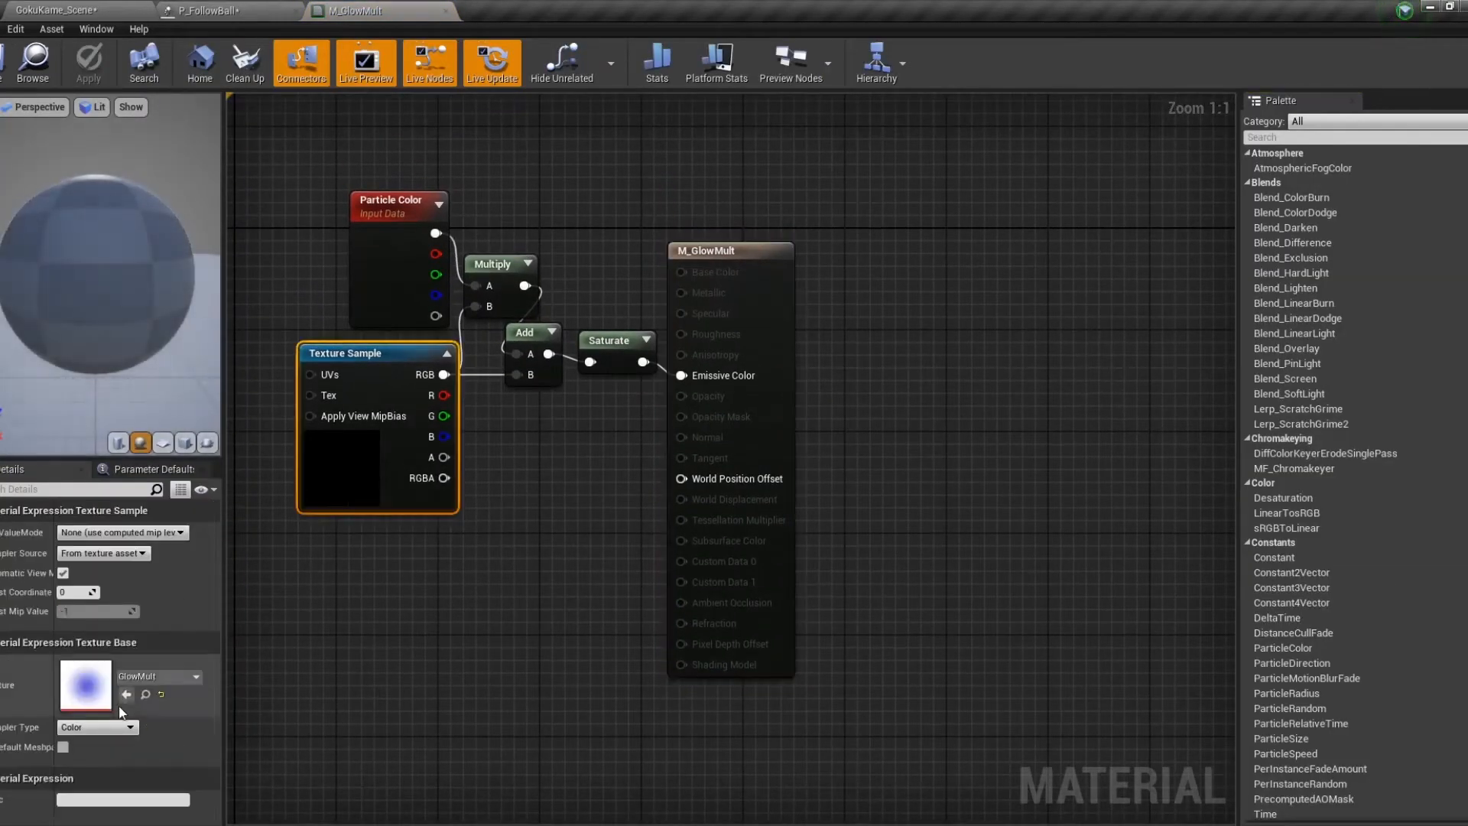
{"action": "double_click", "coordinate": [102, 704]}
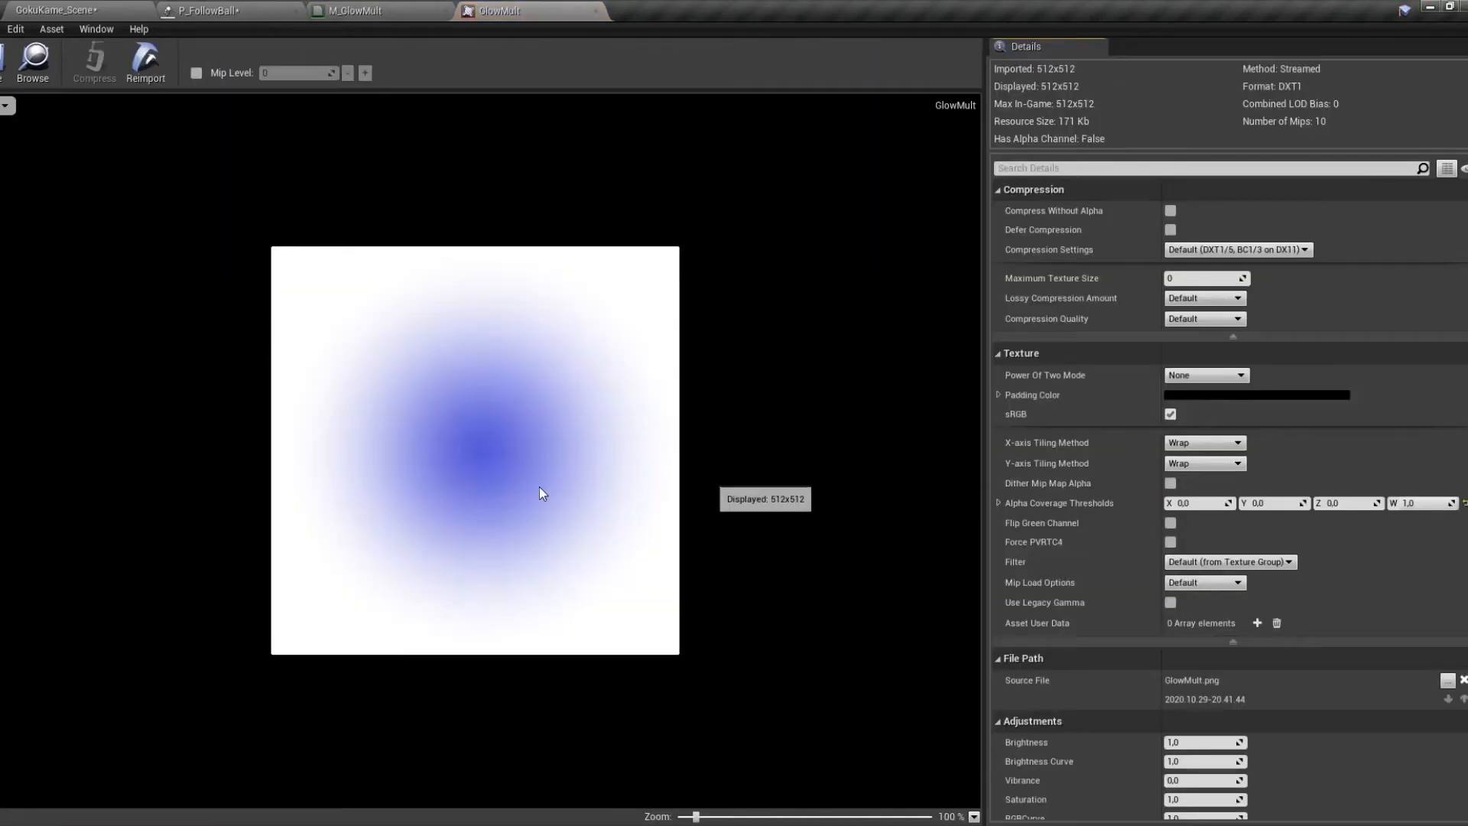
Examine the GlowMult texture and its channel view options, and close the texture.
{"action": "left_click", "coordinate": [6, 105]}
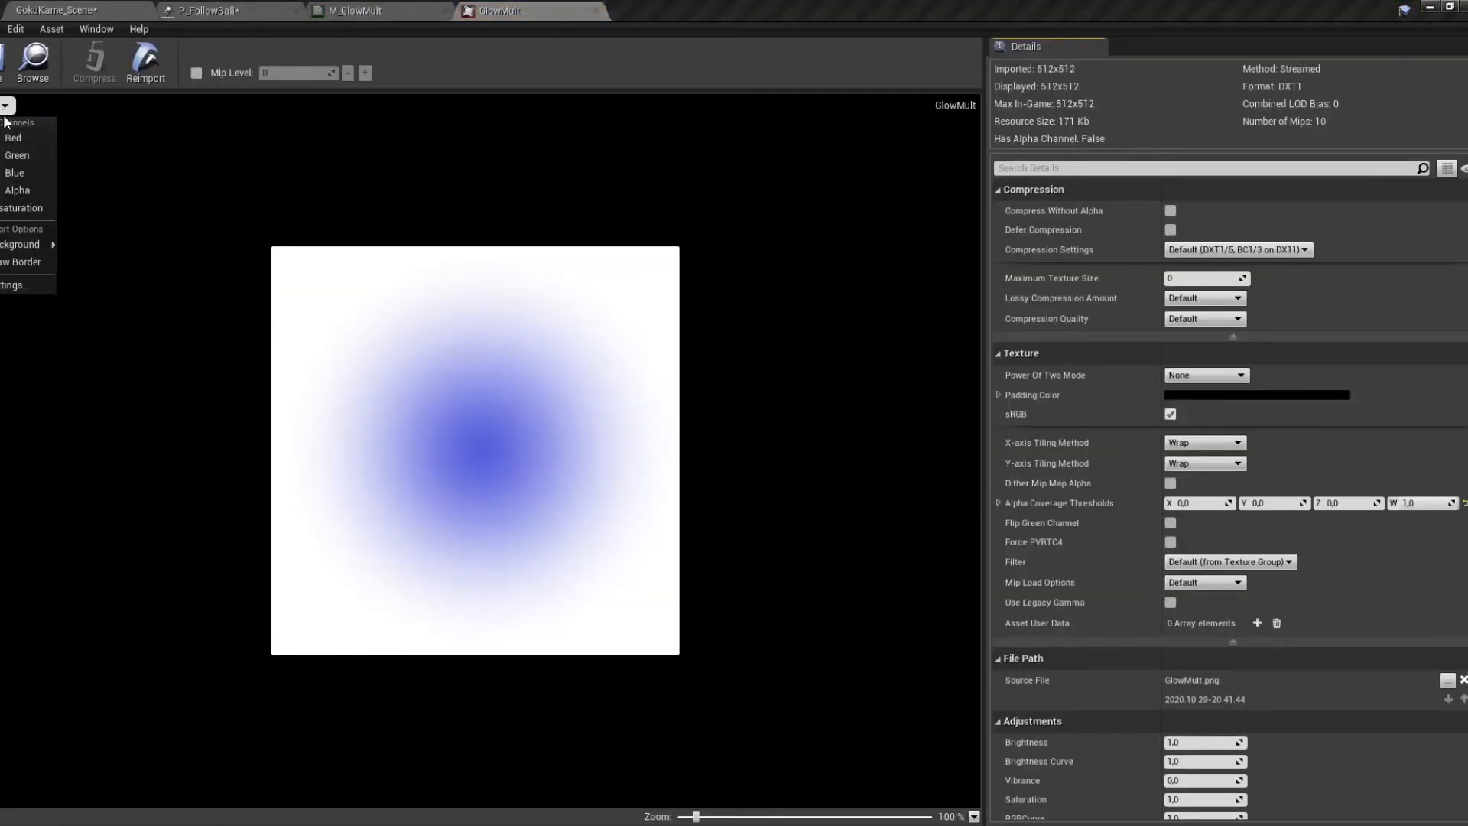
{"action": "left_click", "coordinate": [25, 199]}
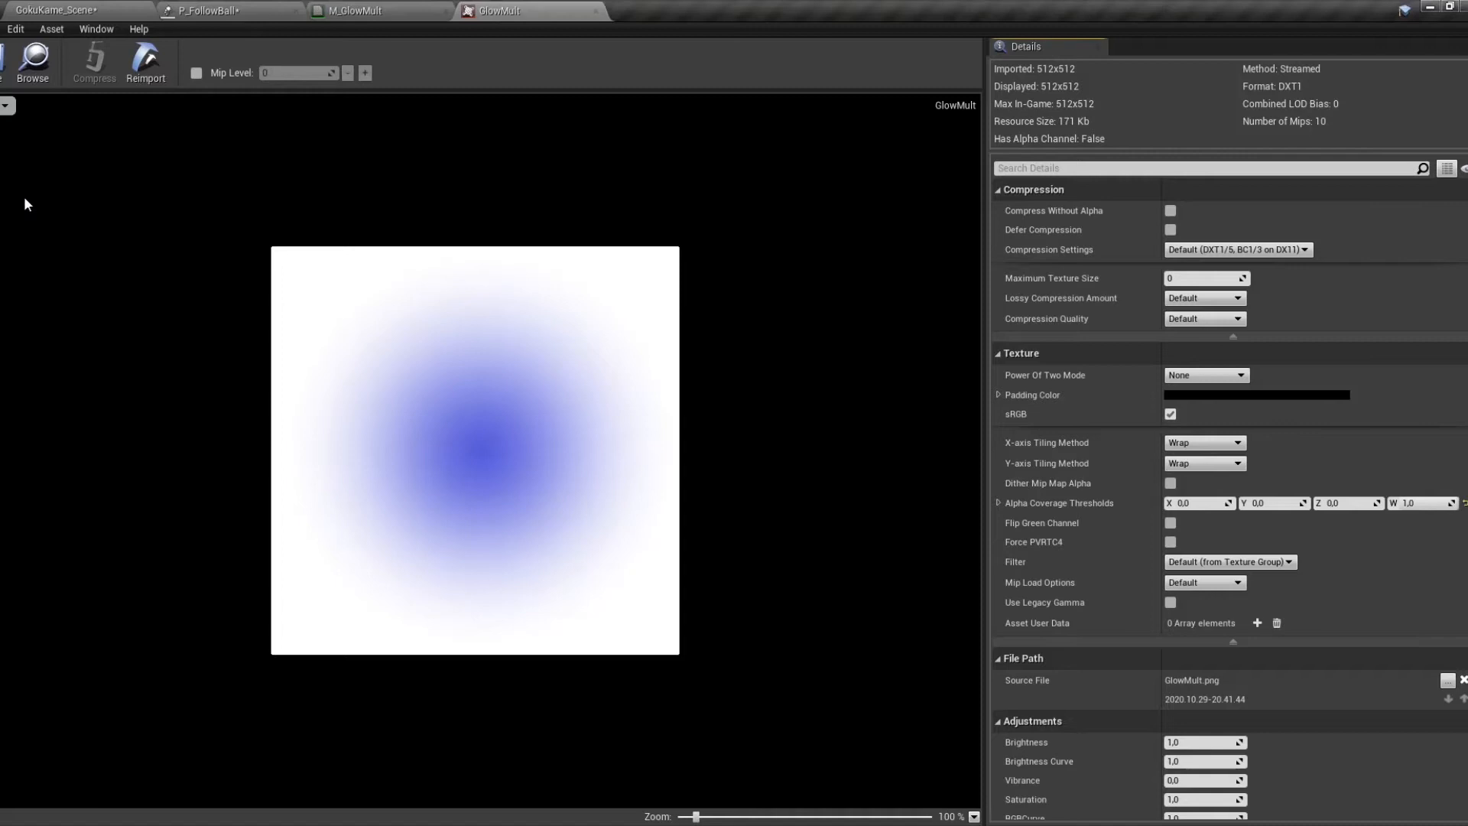
{"action": "left_click", "coordinate": [7, 107]}
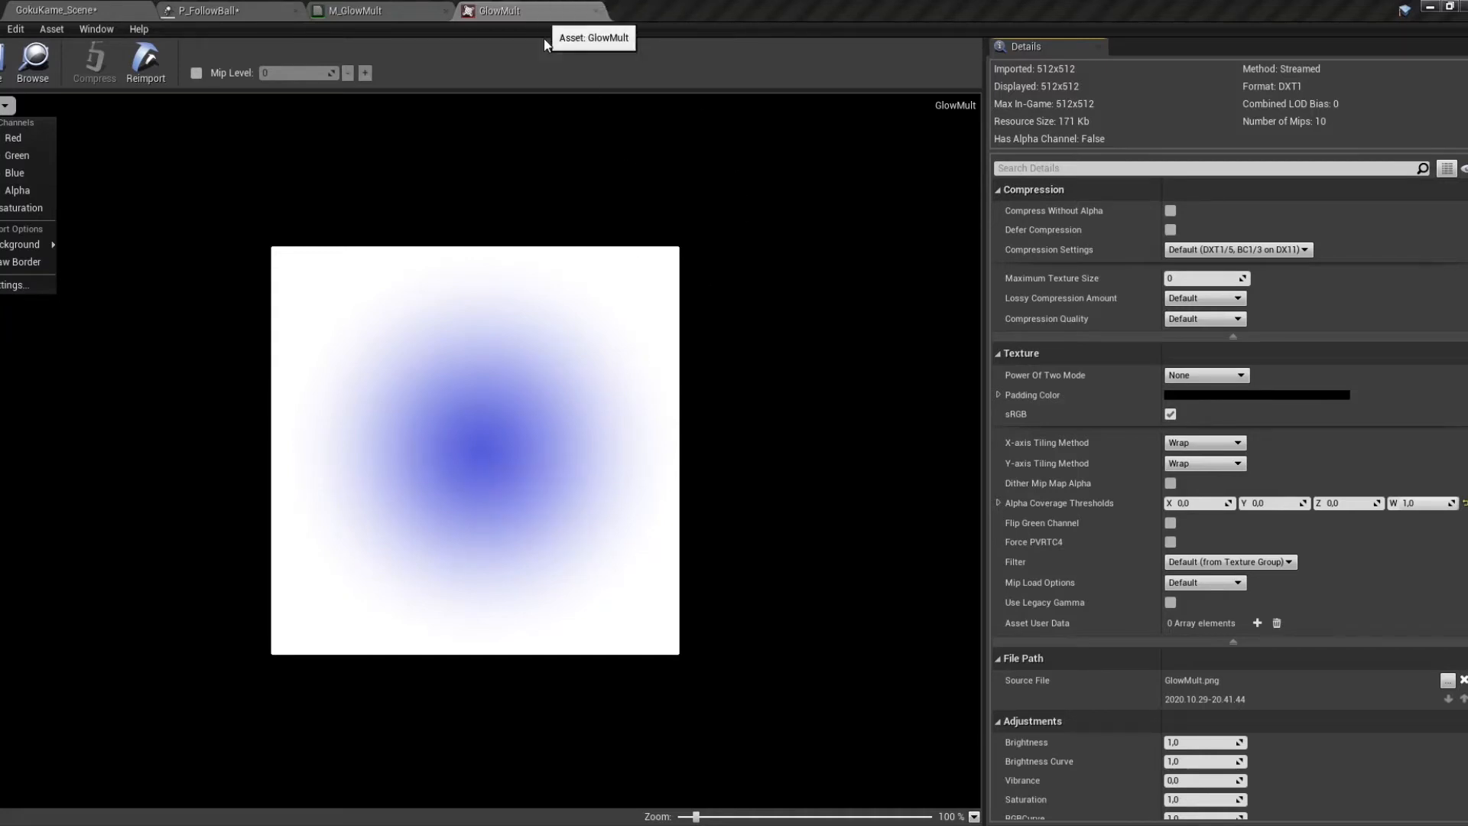
{"action": "middle_click", "coordinate": [491, 6]}
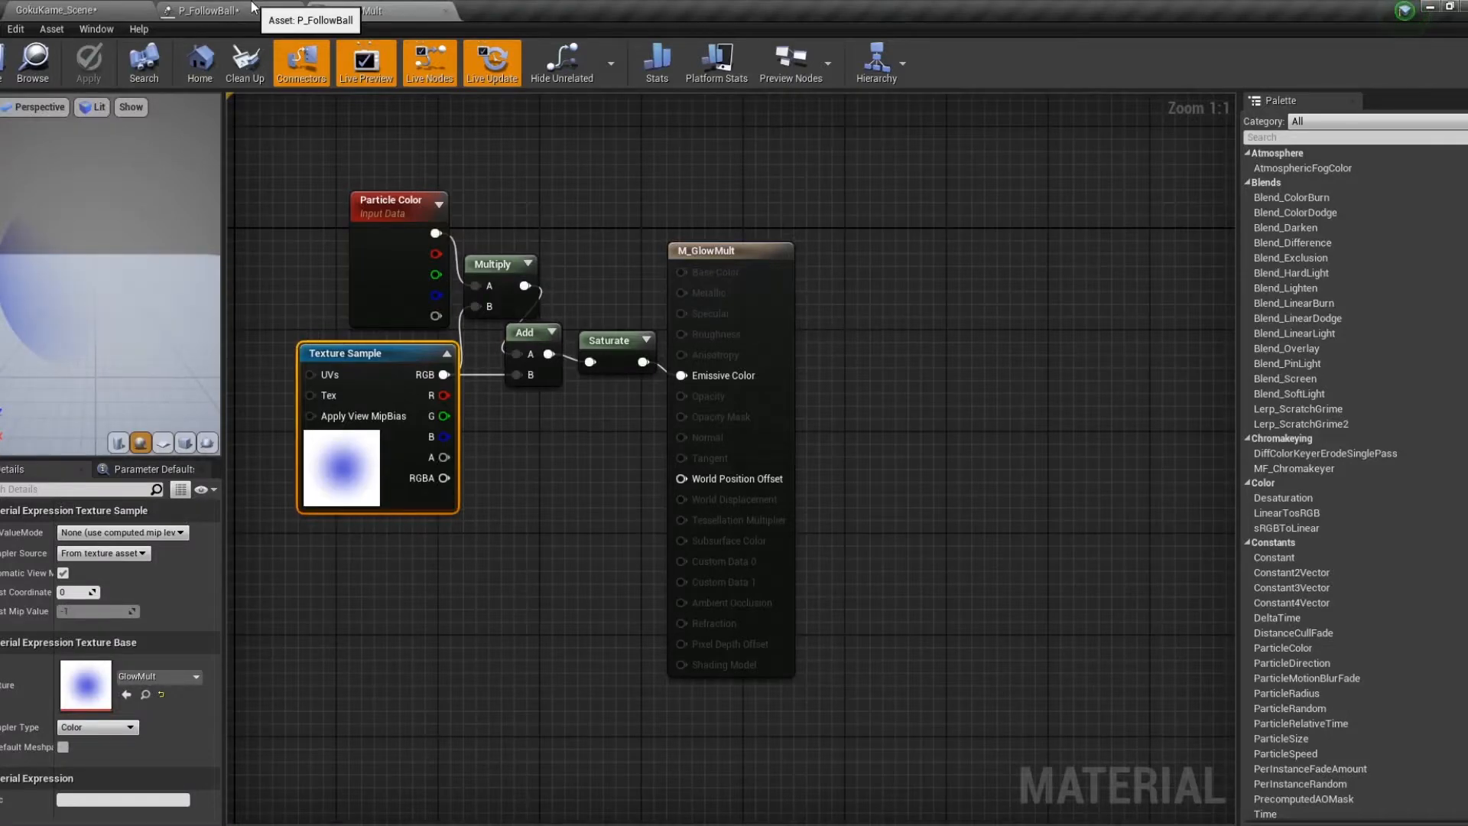
Examine the blend mode options of the M_GlowMult material without changing them, and close the material.
{"action": "left_click", "coordinate": [520, 552]}
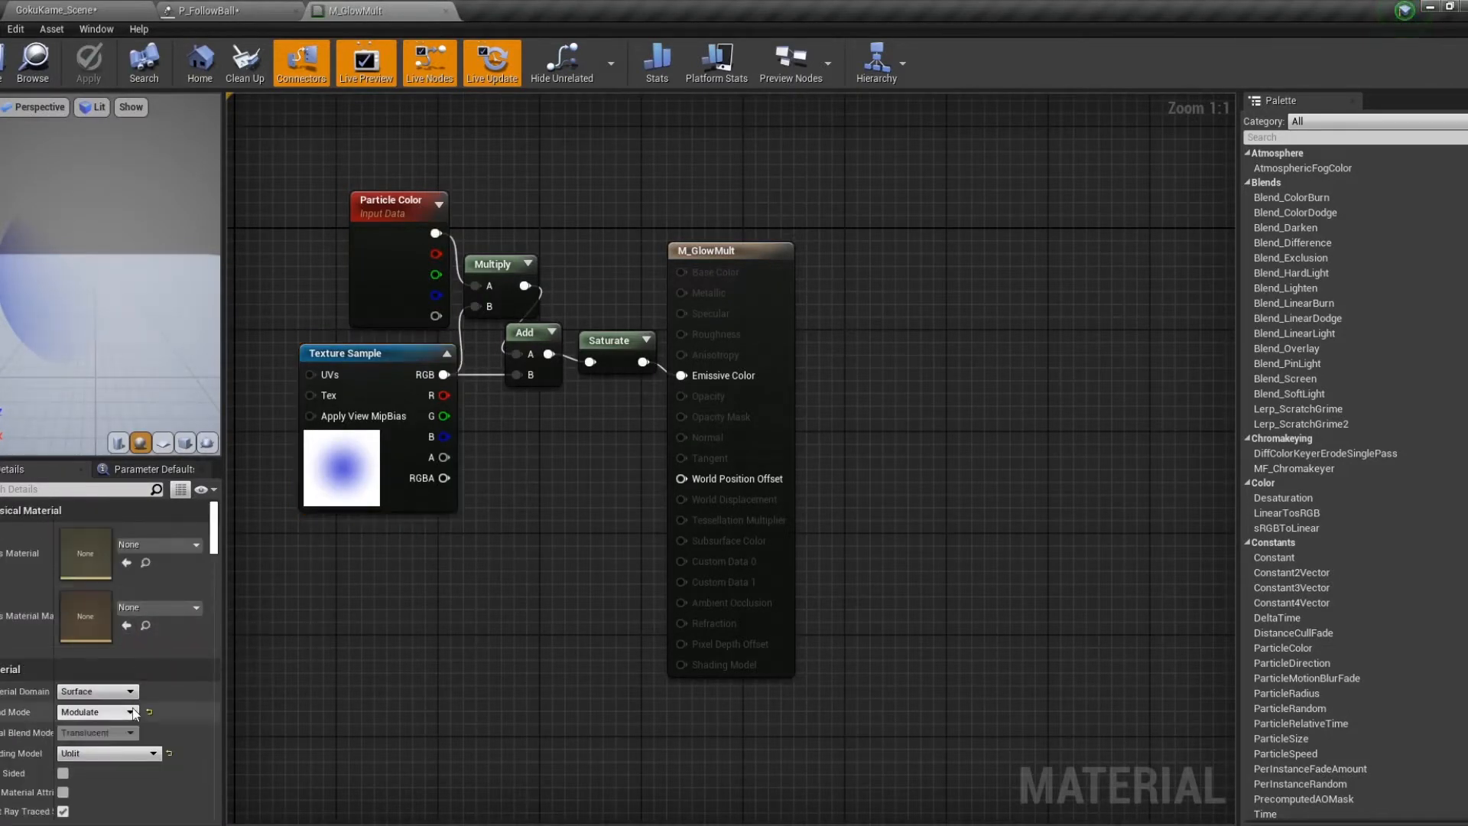
{"action": "left_click", "coordinate": [110, 712]}
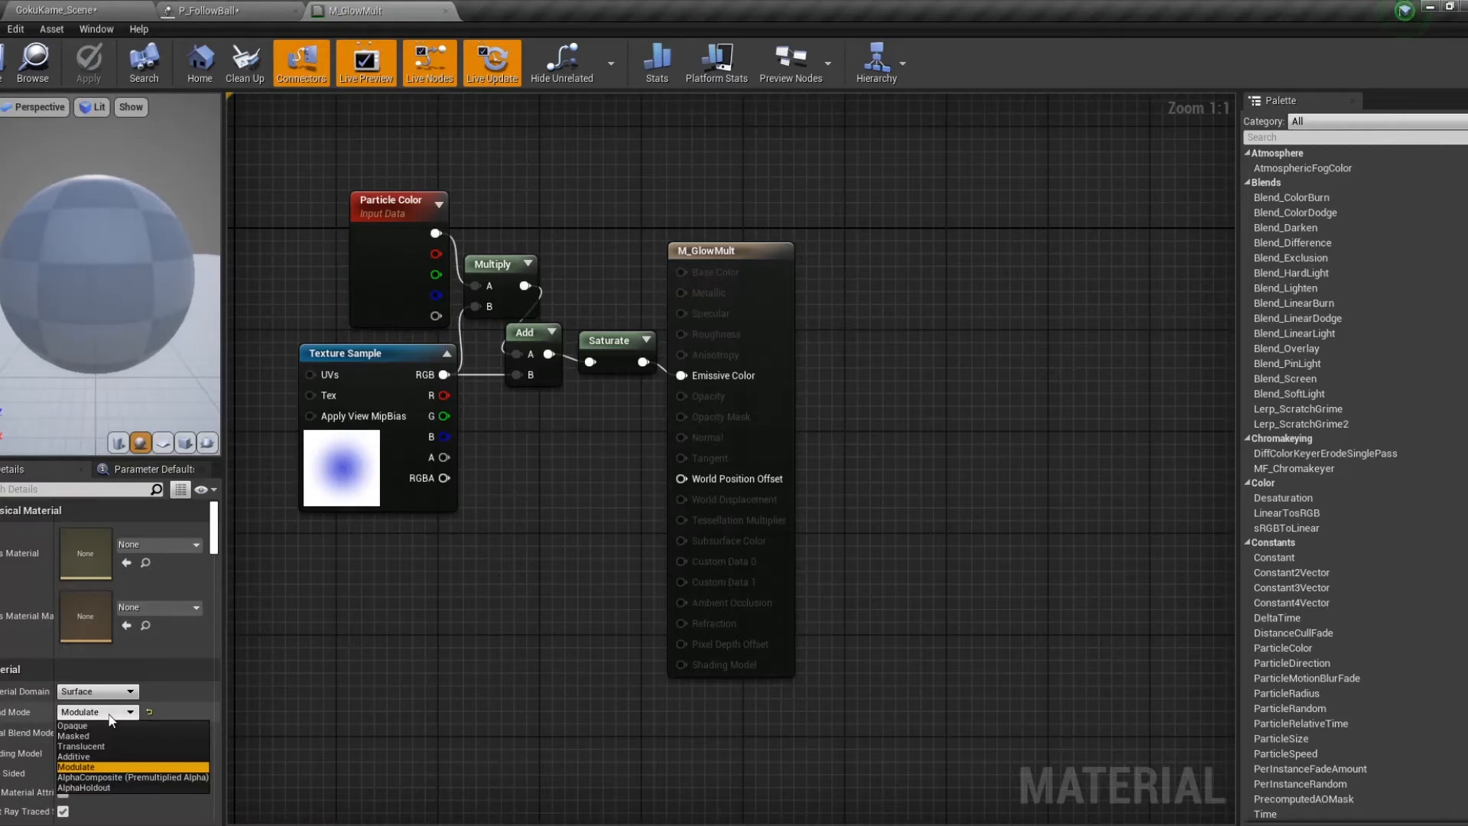
{"action": "left_click", "coordinate": [109, 715]}
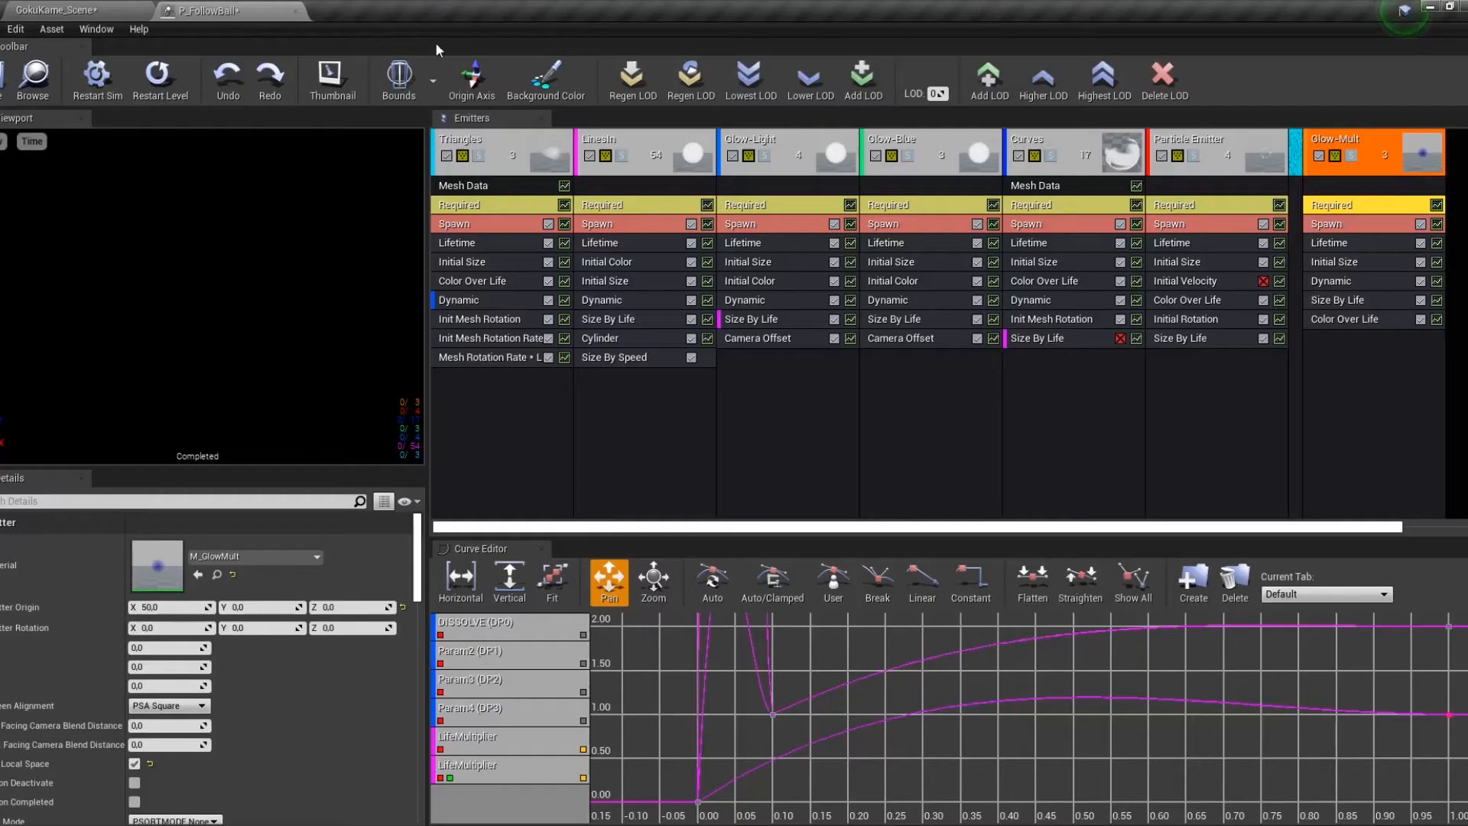
{"action": "left_click", "coordinate": [445, 11]}
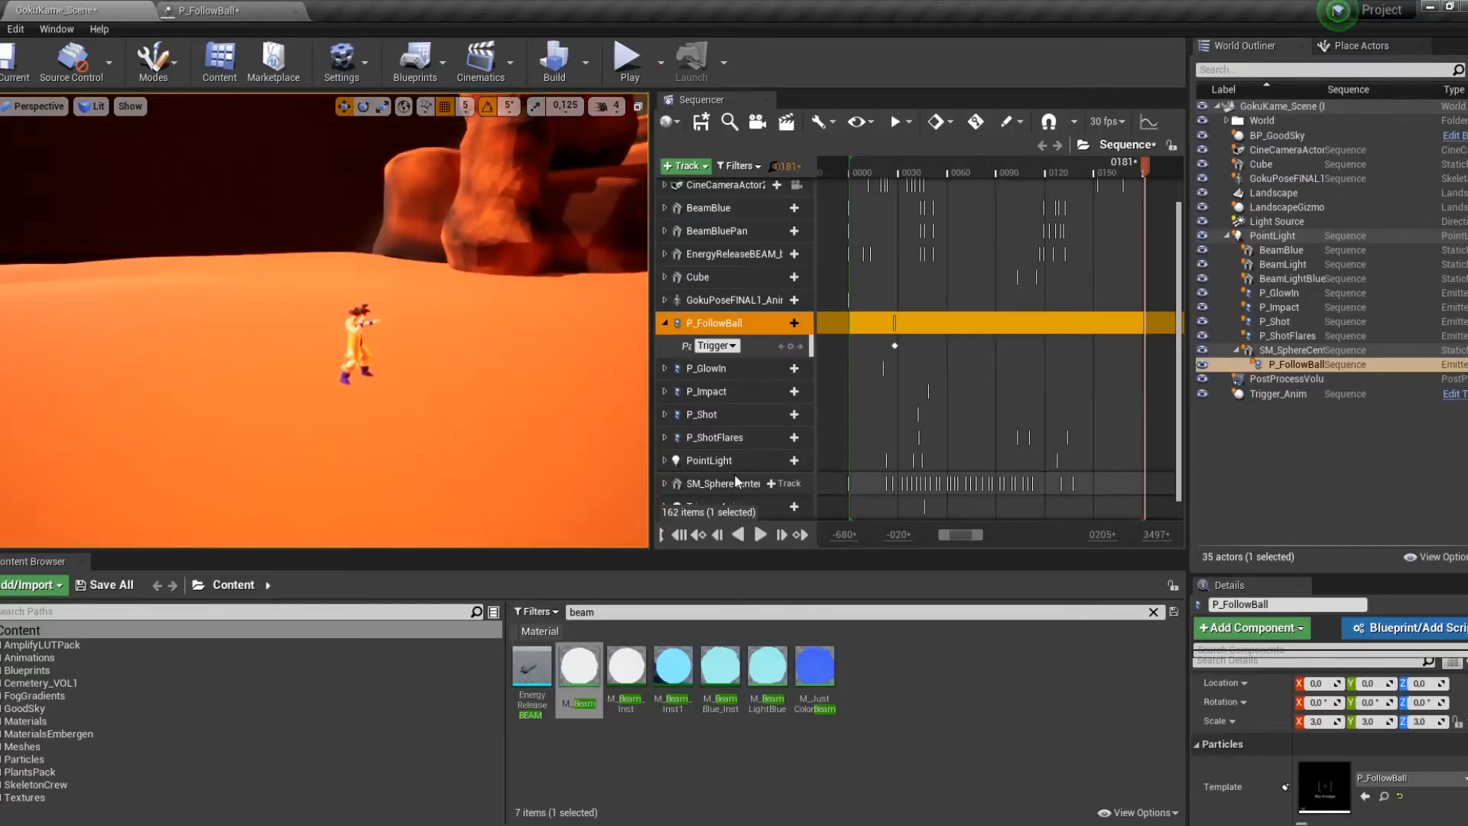
Select the SM_SphereCenter track in Sequencer and play the sequence from just before its first frame.
{"action": "scroll", "coordinate": [738, 457], "scroll_direction": "down", "scroll_amount": 1}
{"action": "left_click", "coordinate": [716, 489]}
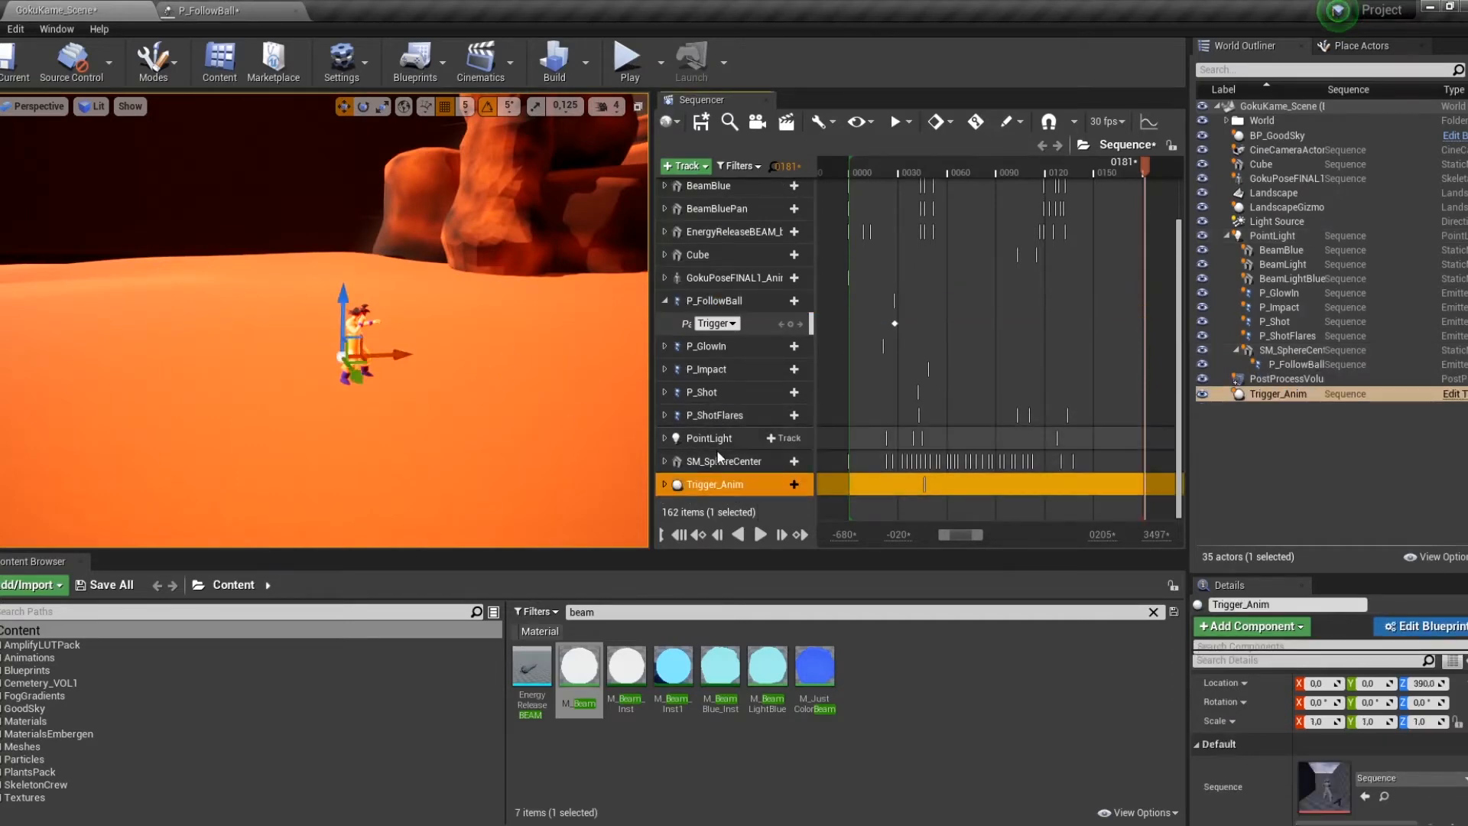
{"action": "left_click", "coordinate": [735, 466]}
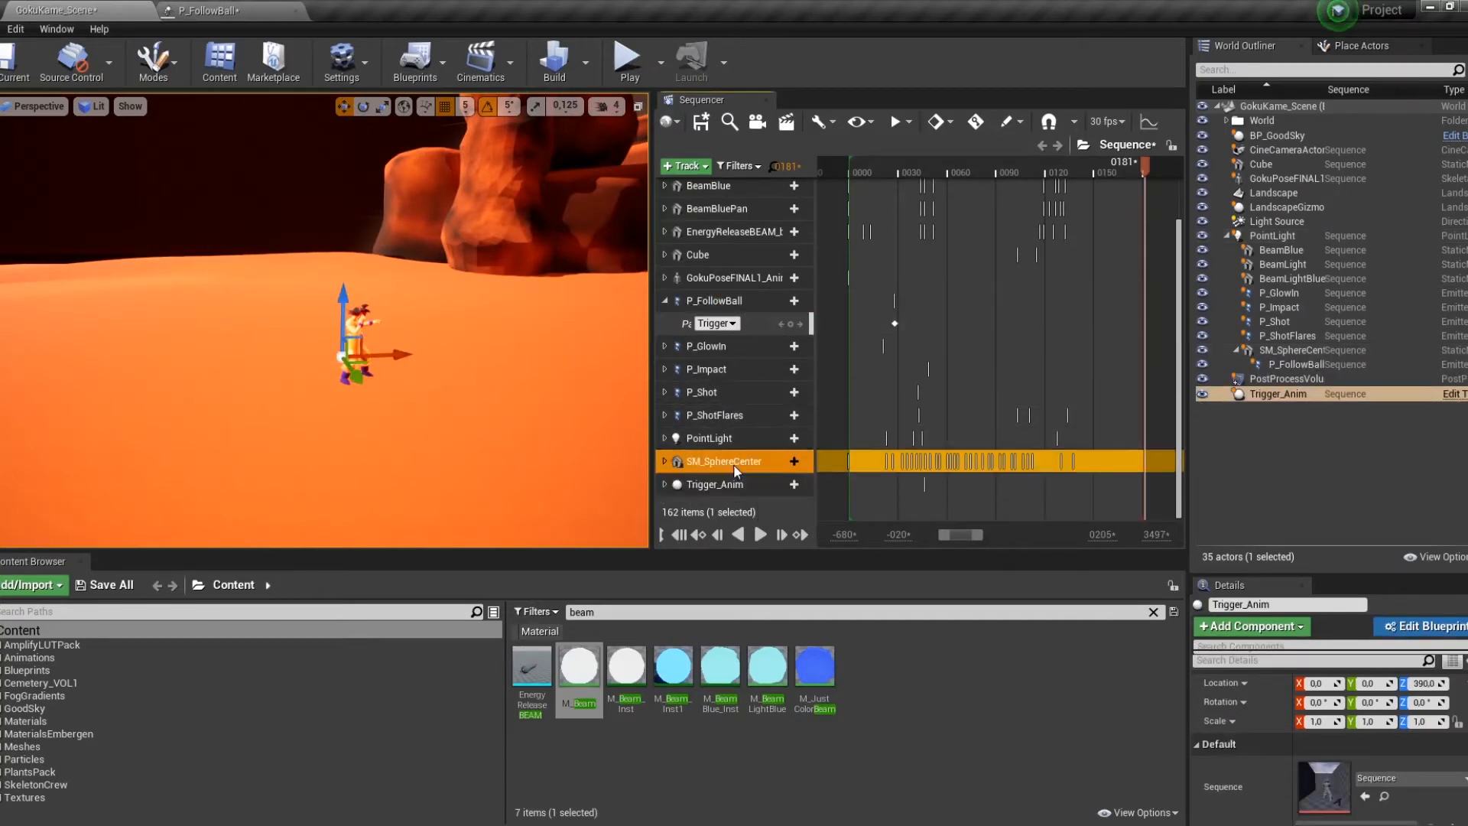
{"action": "left_click", "coordinate": [836, 168]}
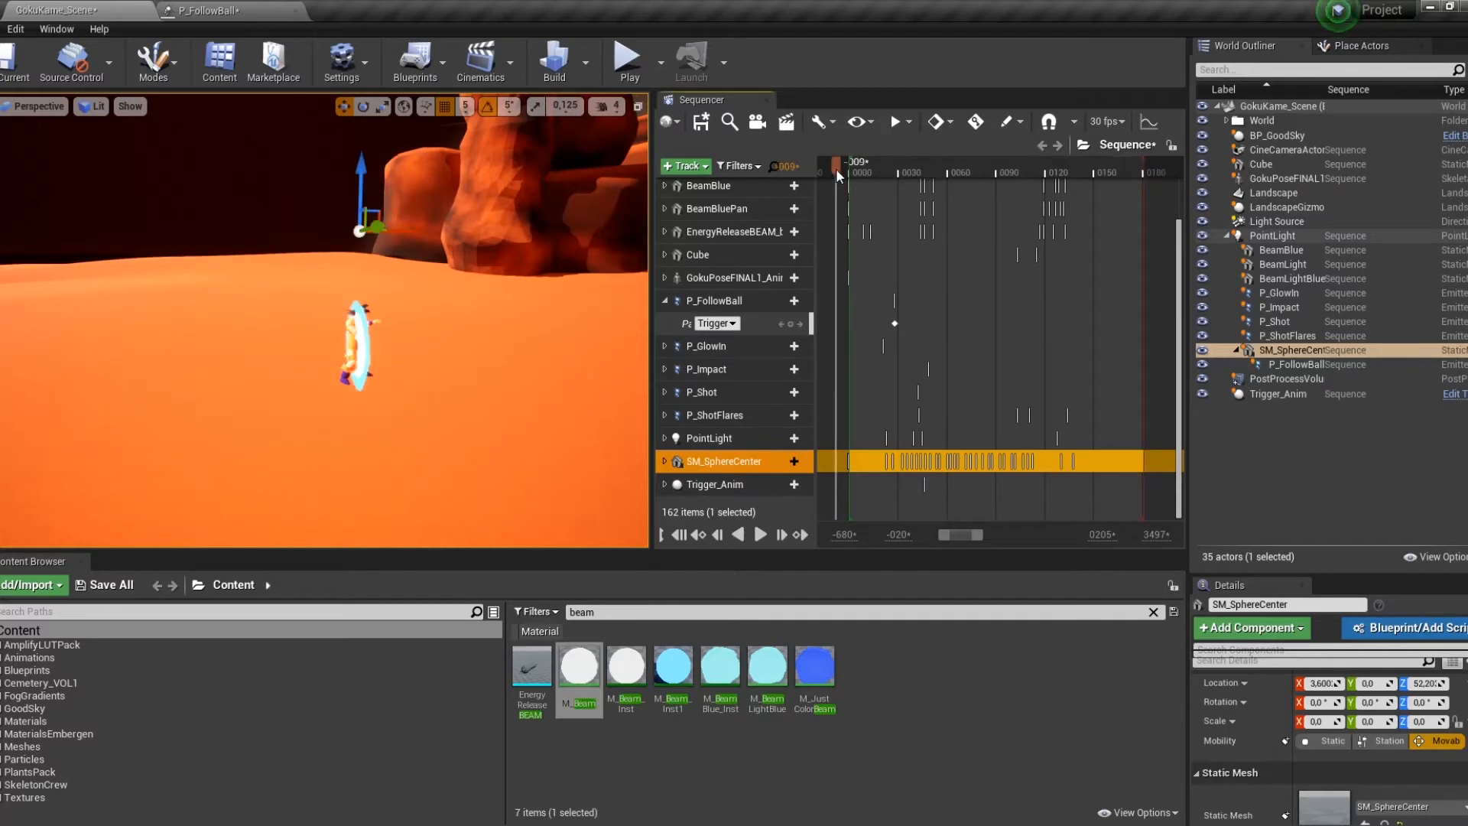
{"action": "key", "text": "space"}
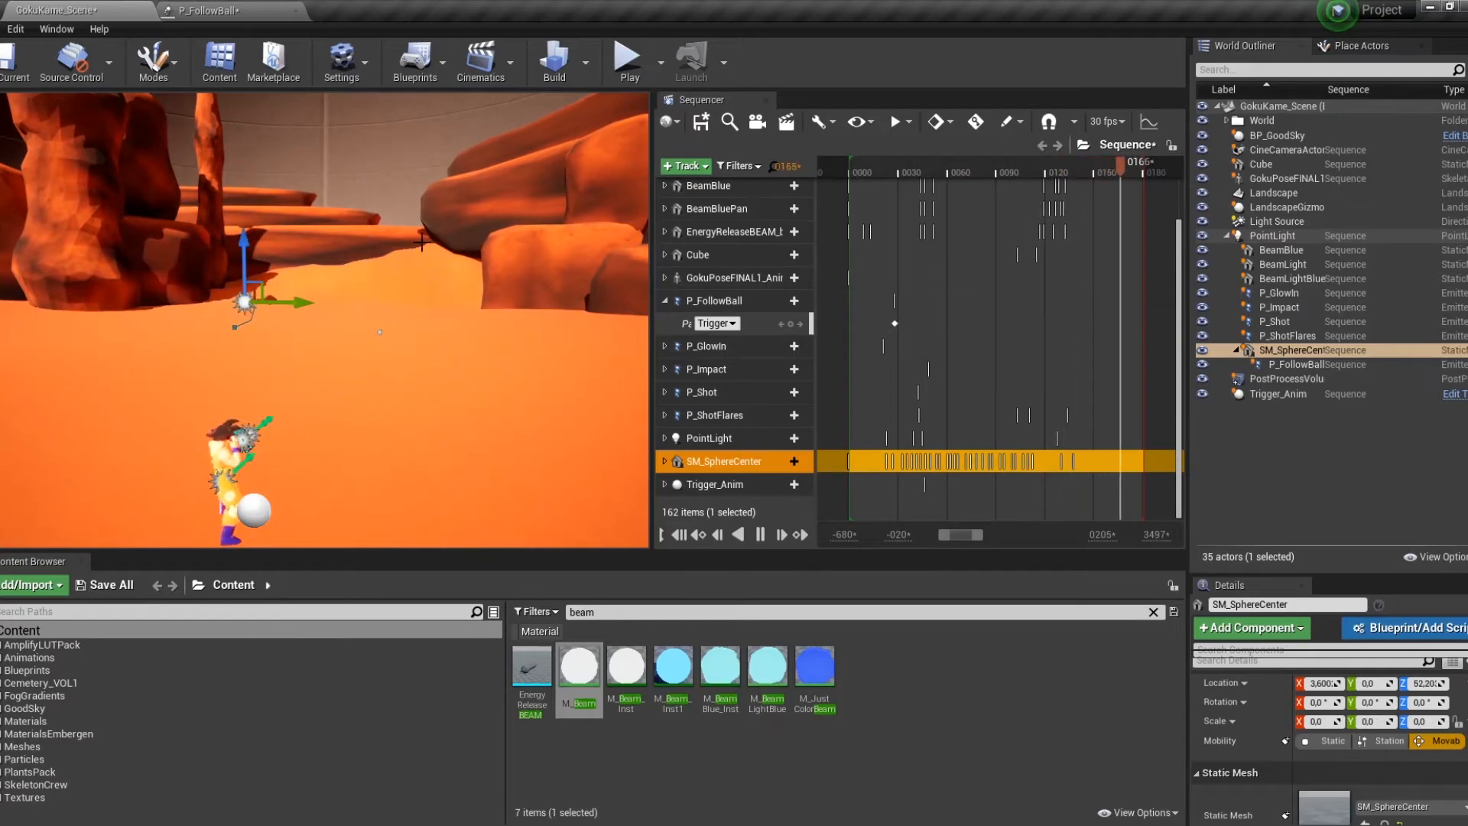
{"action": "key", "text": "space"}
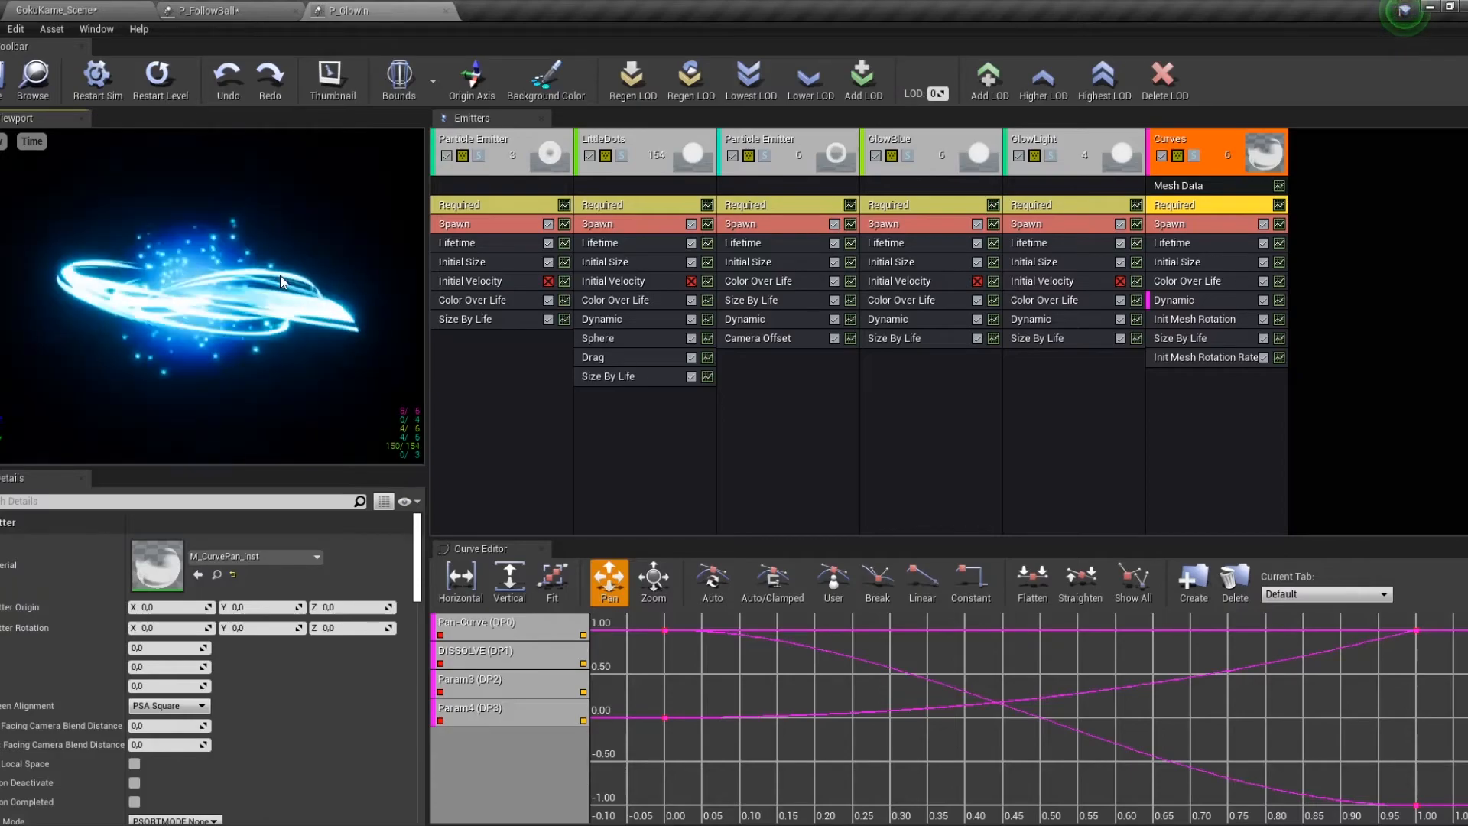
Return to the GokuKame_Scene level and replay the sequence from its start up to the beam shot.
{"action": "left_click", "coordinate": [93, 11]}
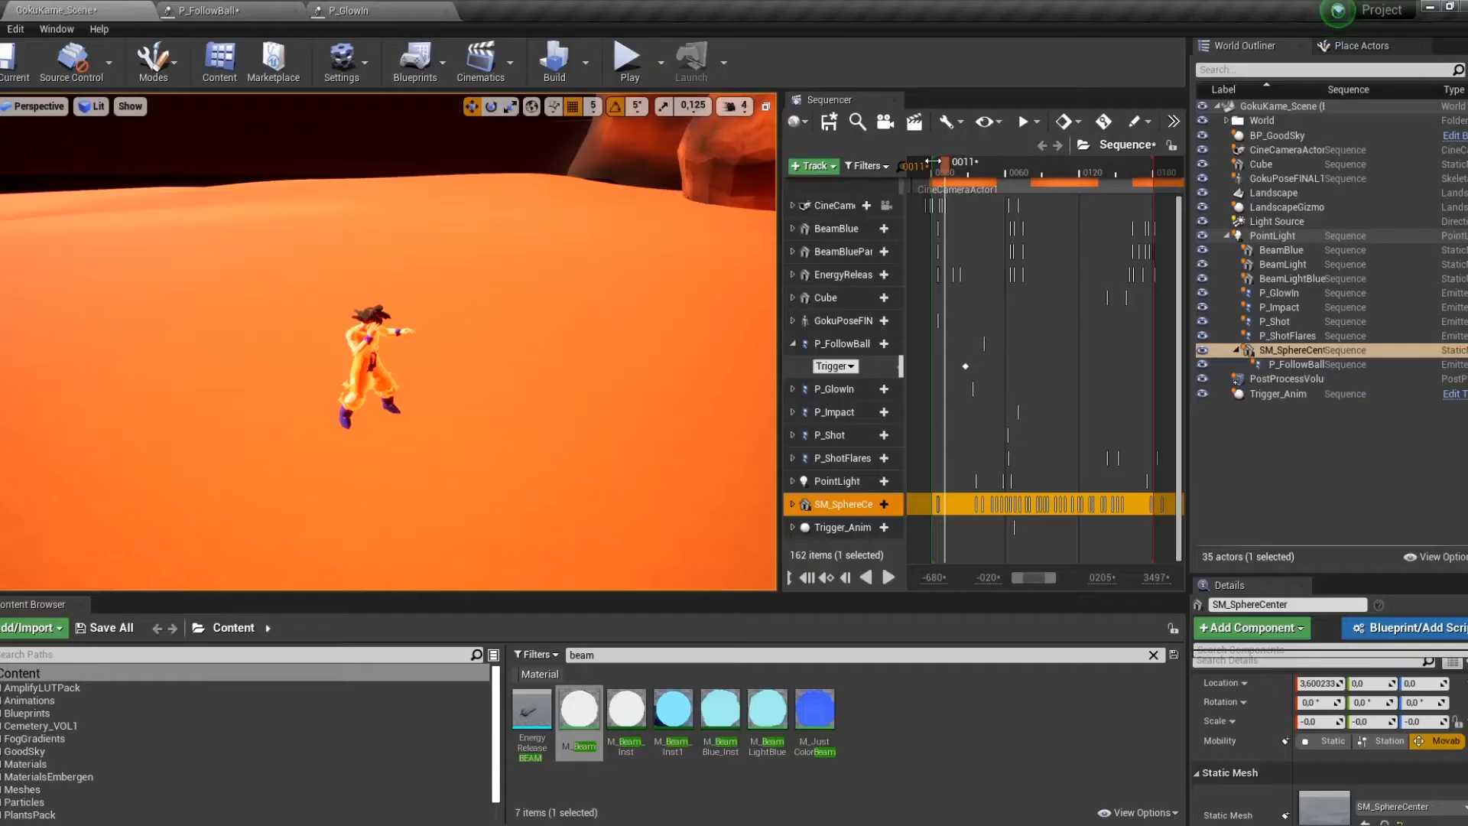
{"action": "left_click_drag", "start_coordinate": [962, 168], "coordinate": [937, 168]}
{"action": "key", "text": "space"}
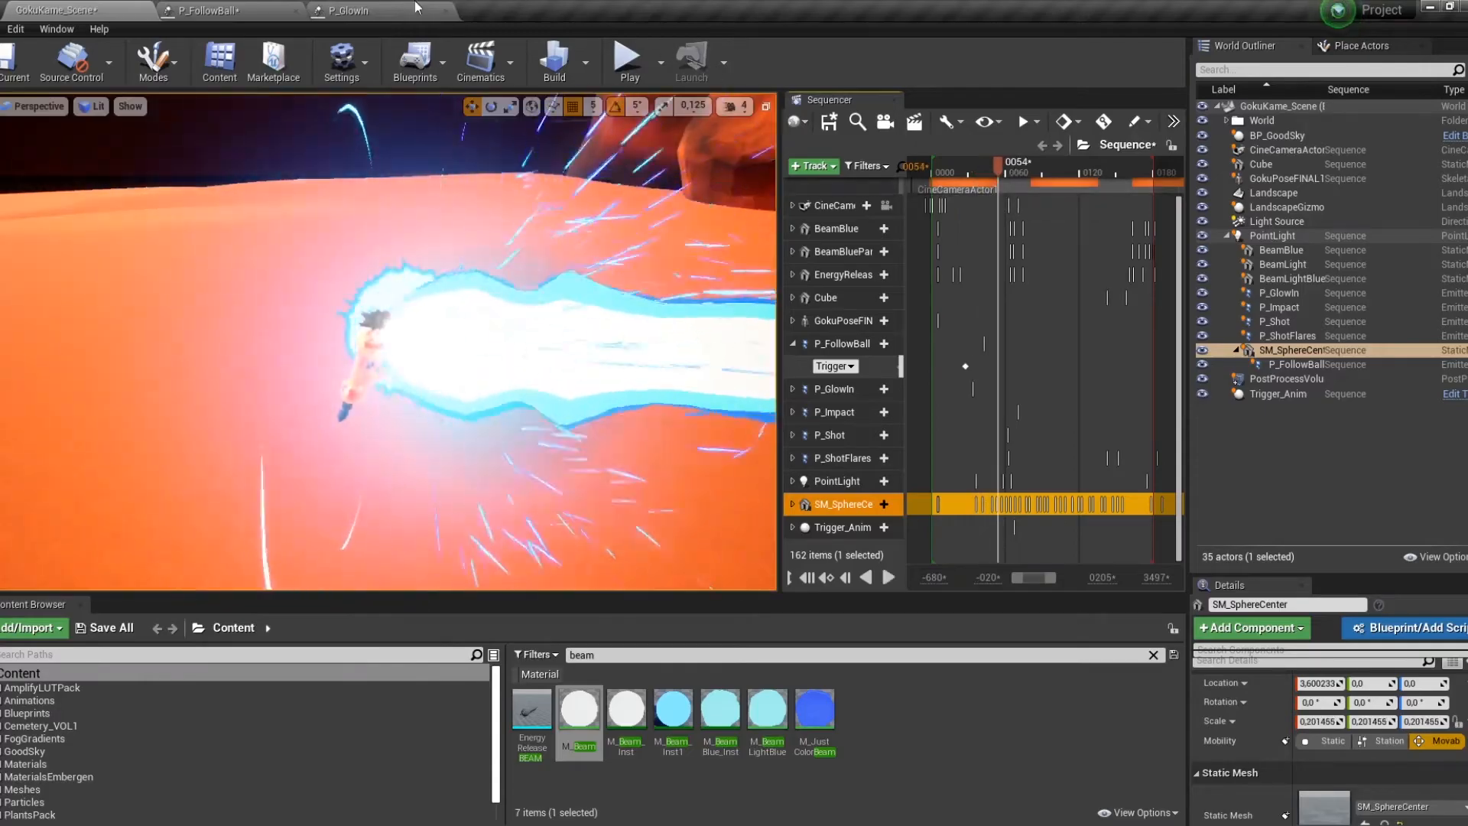
In the P_GlowIn particle system, solo the first Particle Emitter and LittleDots, and turn both solos off again.
{"action": "left_click", "coordinate": [348, 11]}
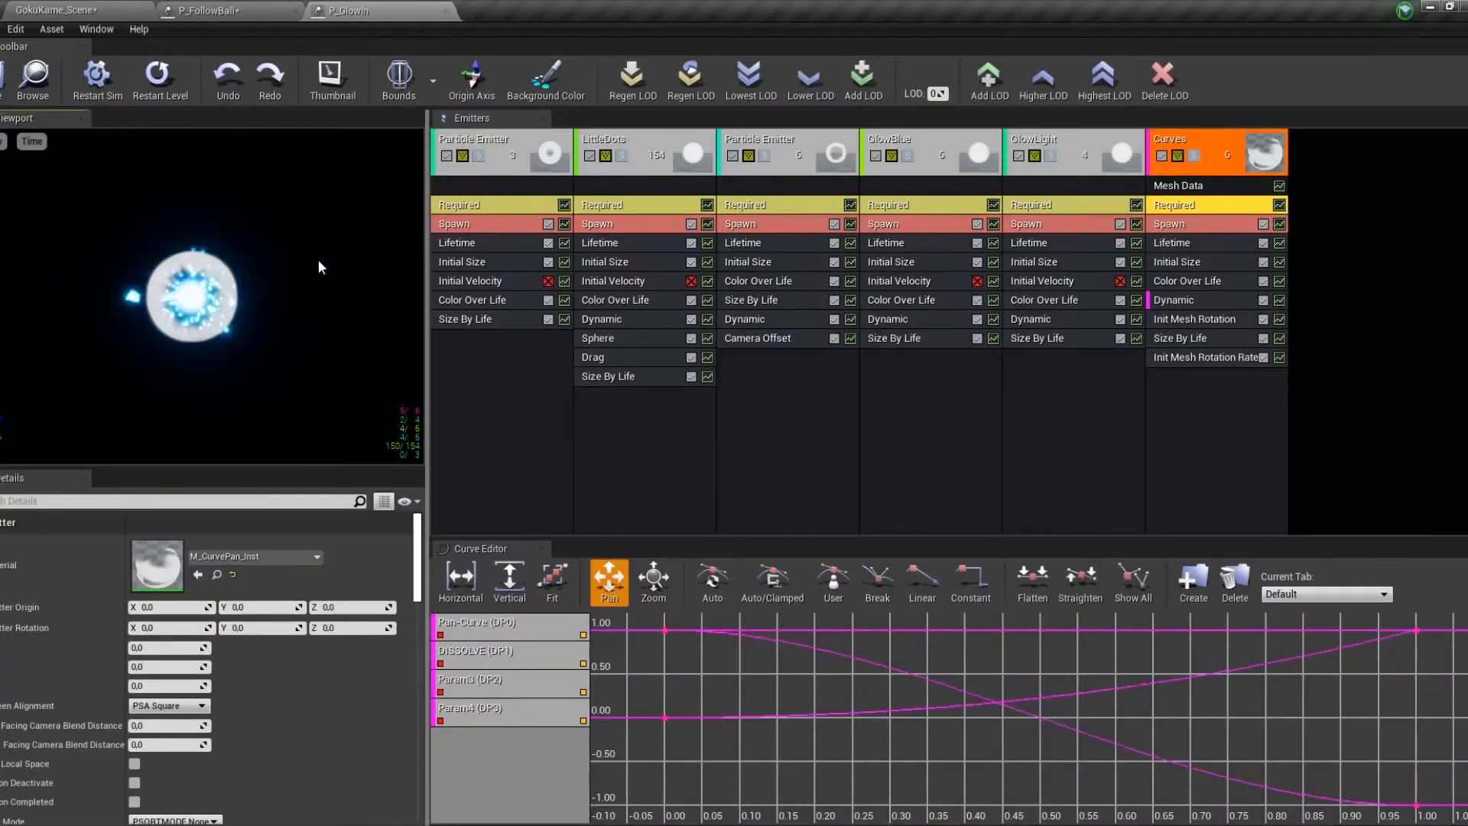
{"action": "left_click", "coordinate": [478, 155]}
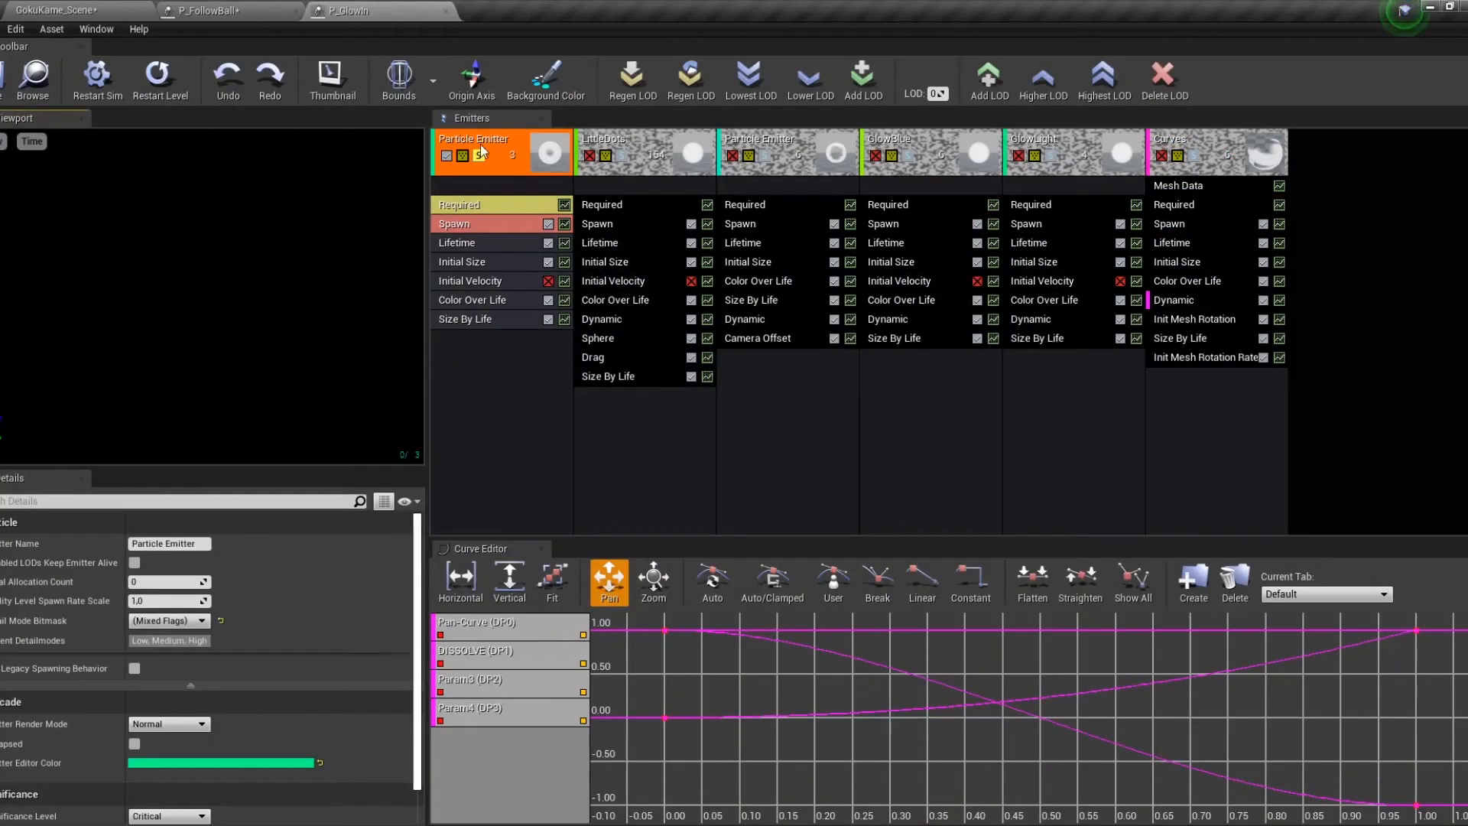
{"action": "left_click", "coordinate": [622, 155]}
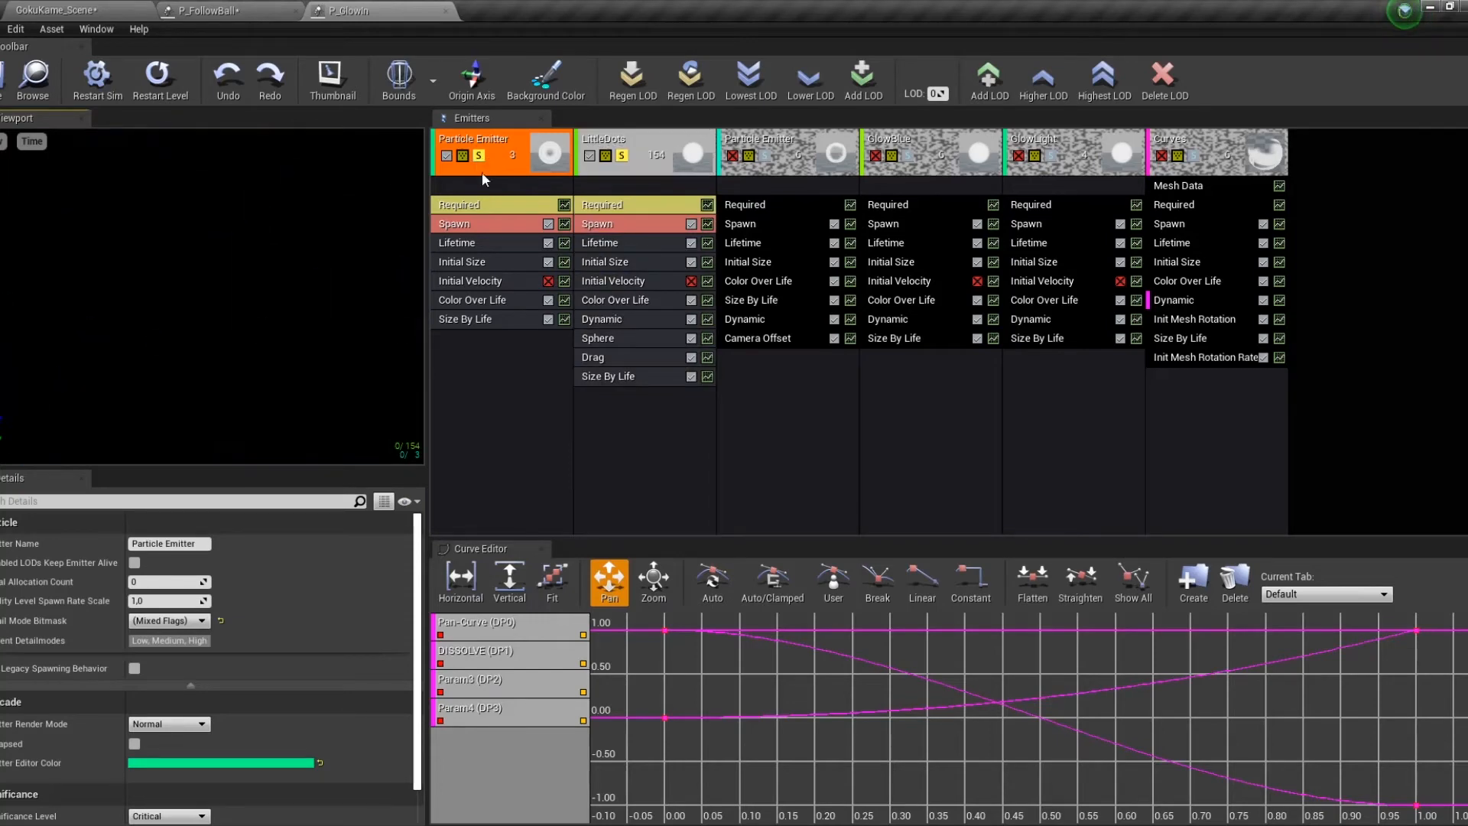
{"action": "left_click", "coordinate": [479, 155]}
{"action": "left_click", "coordinate": [622, 156]}
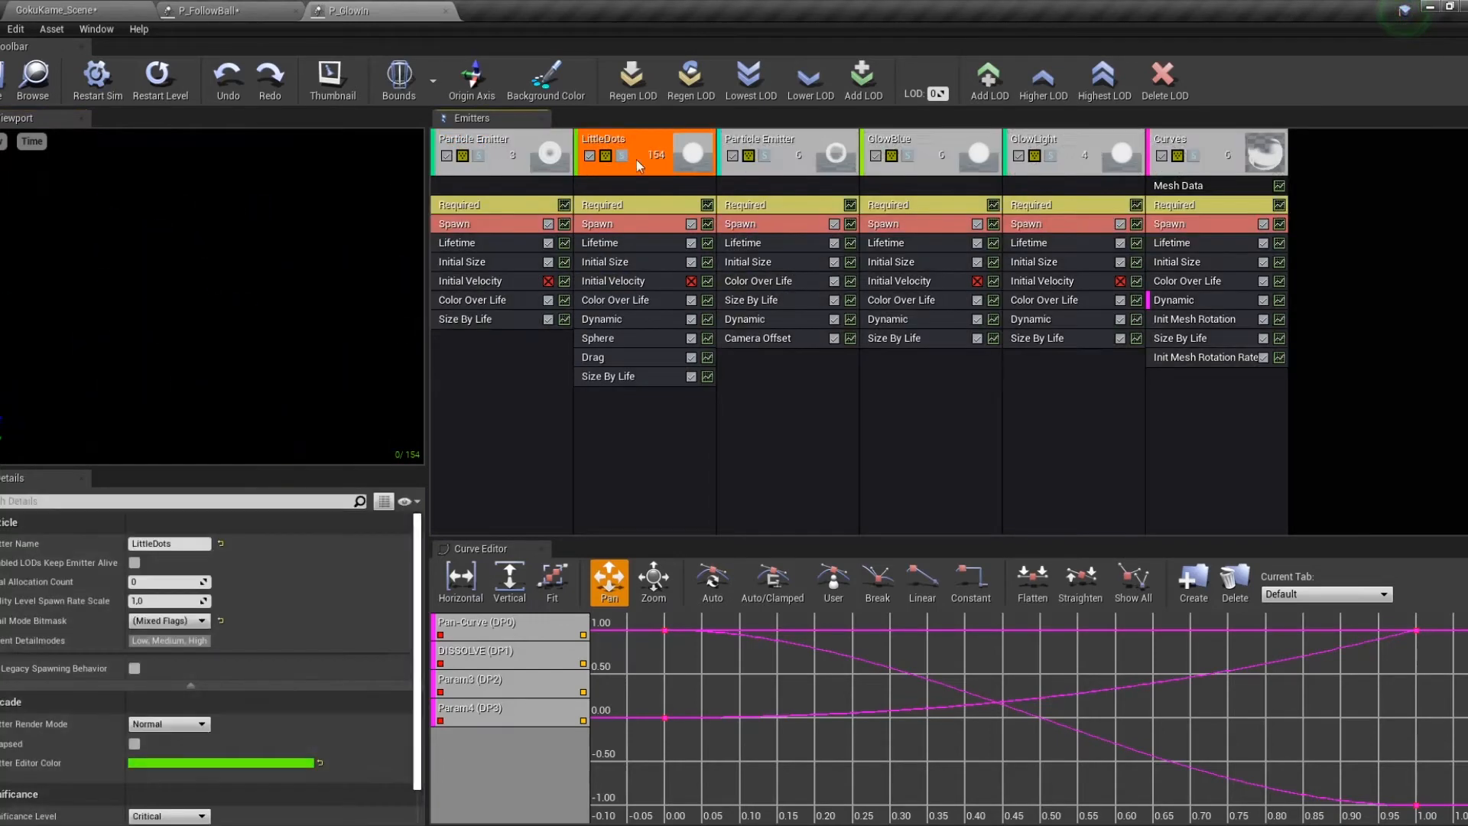
Preview P_GlowIn's build-up by cumulatively soloing the second Particle Emitter, LittleDots, GlowBlue, GlowLight, Curves and the first Particle Emitter.
{"action": "left_click", "coordinate": [765, 156]}
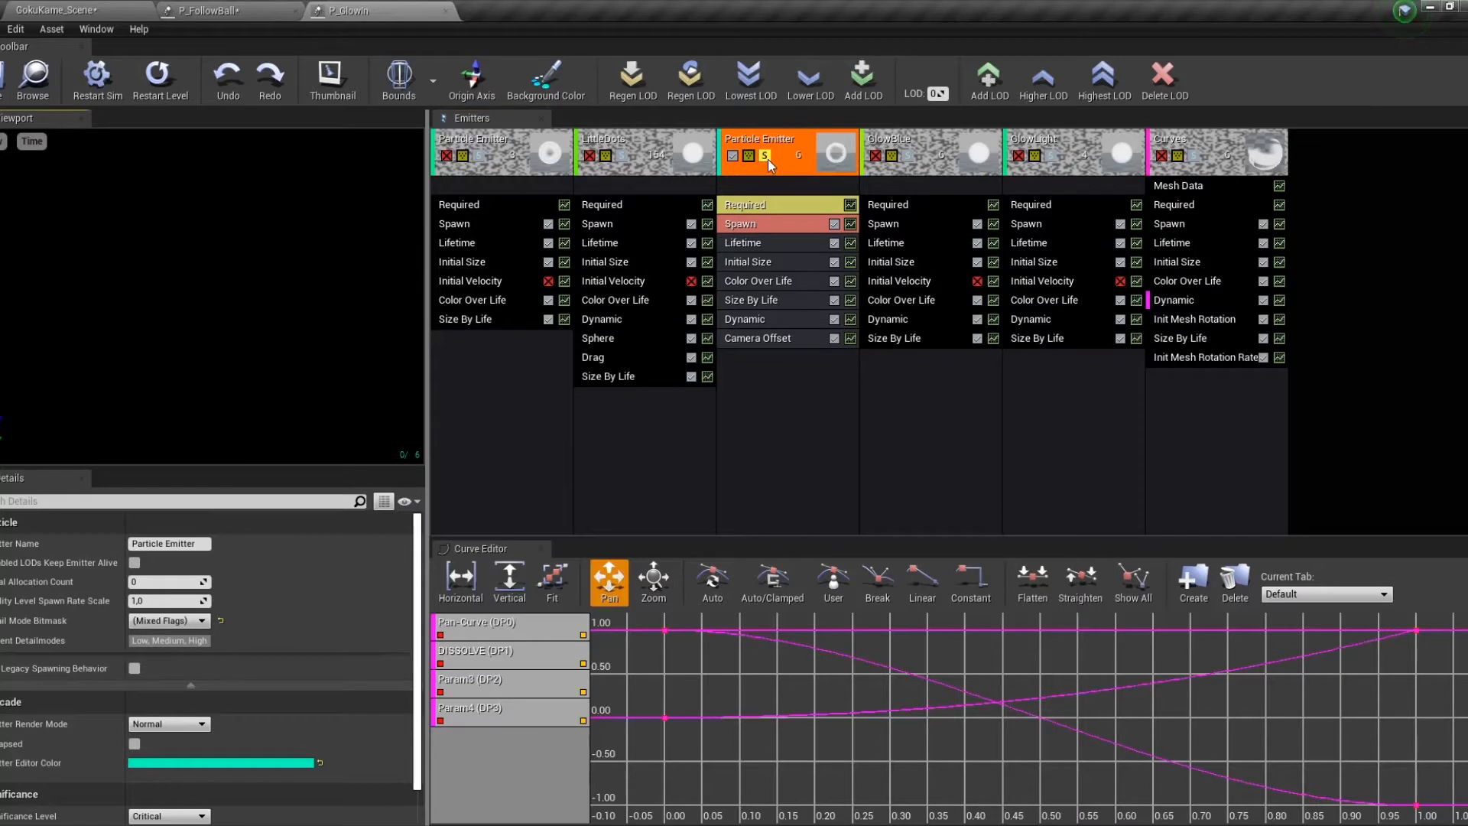
{"action": "left_click", "coordinate": [621, 155]}
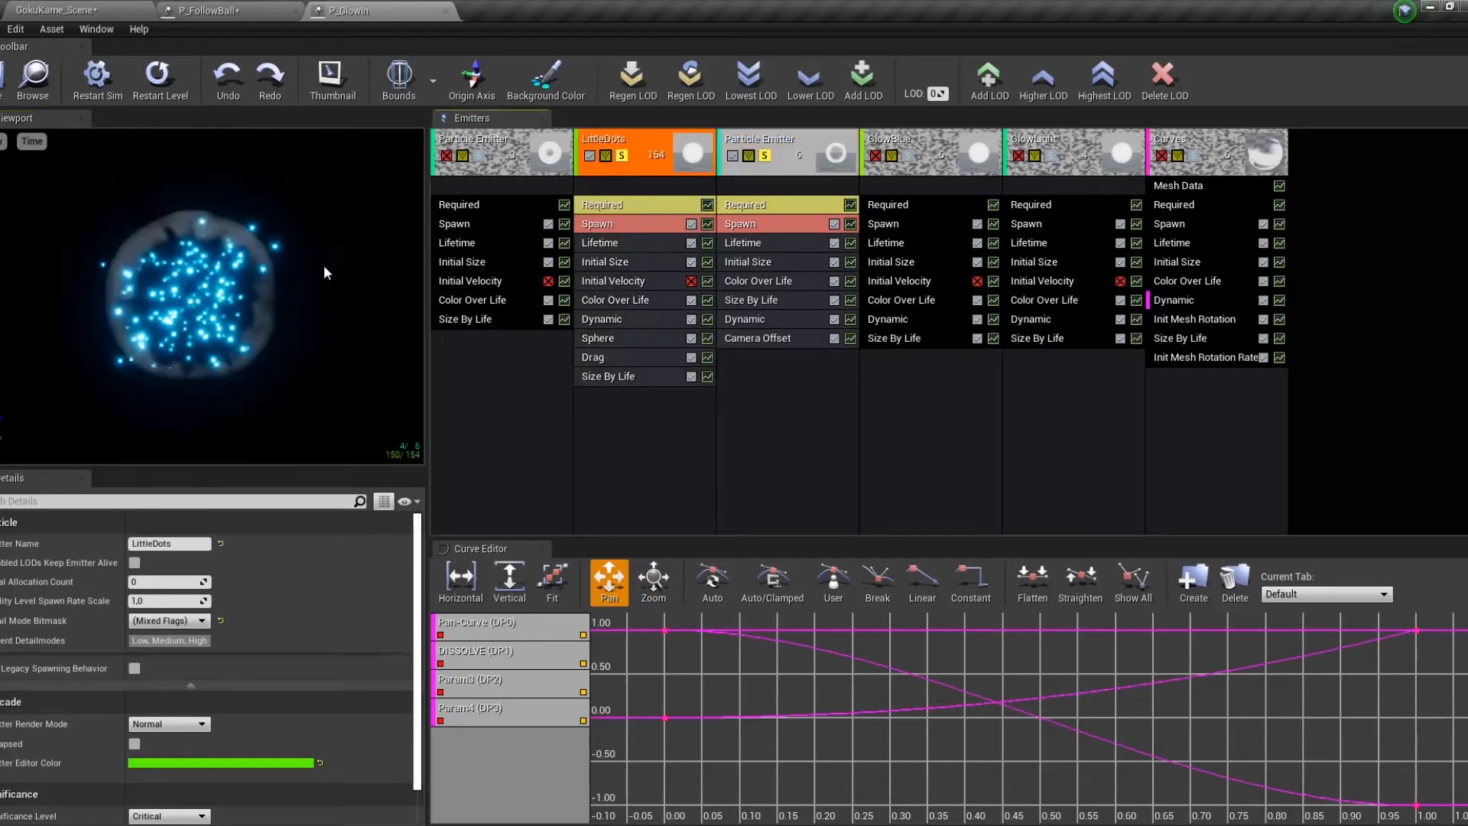
{"action": "left_click", "coordinate": [907, 156]}
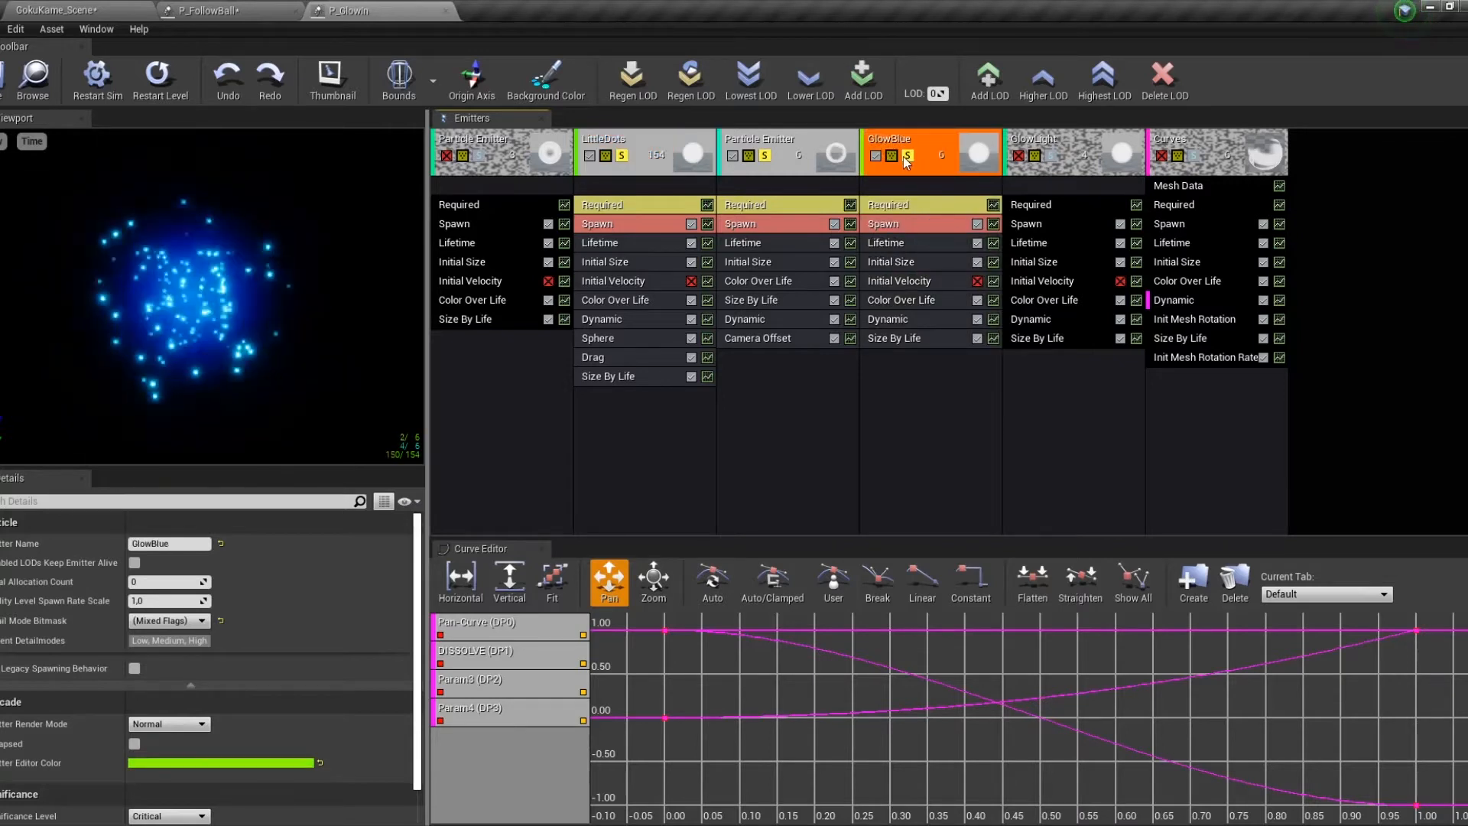
{"action": "left_click", "coordinate": [1051, 156]}
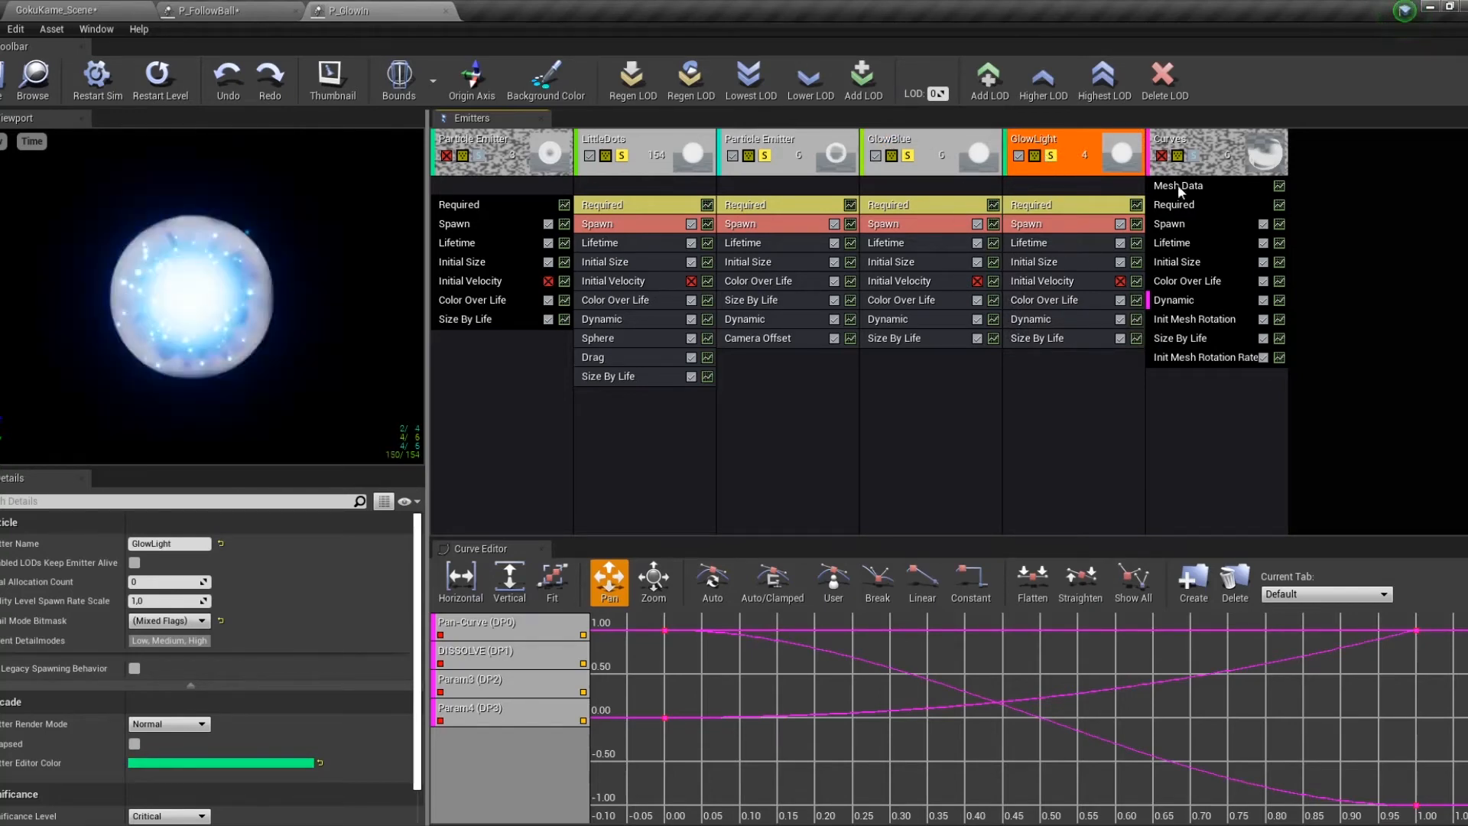
{"action": "left_click", "coordinate": [1191, 156]}
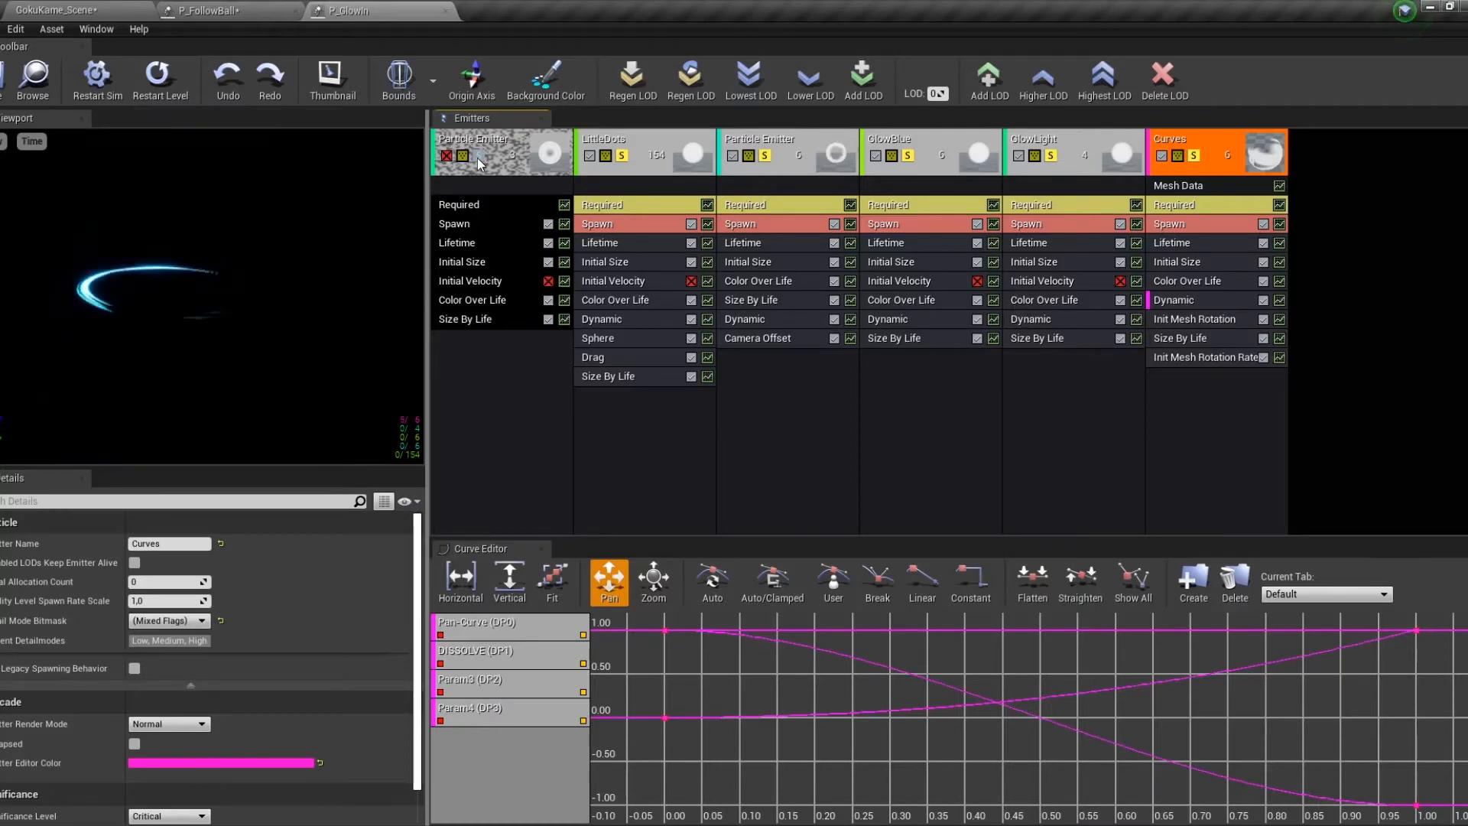
{"action": "left_click", "coordinate": [447, 155]}
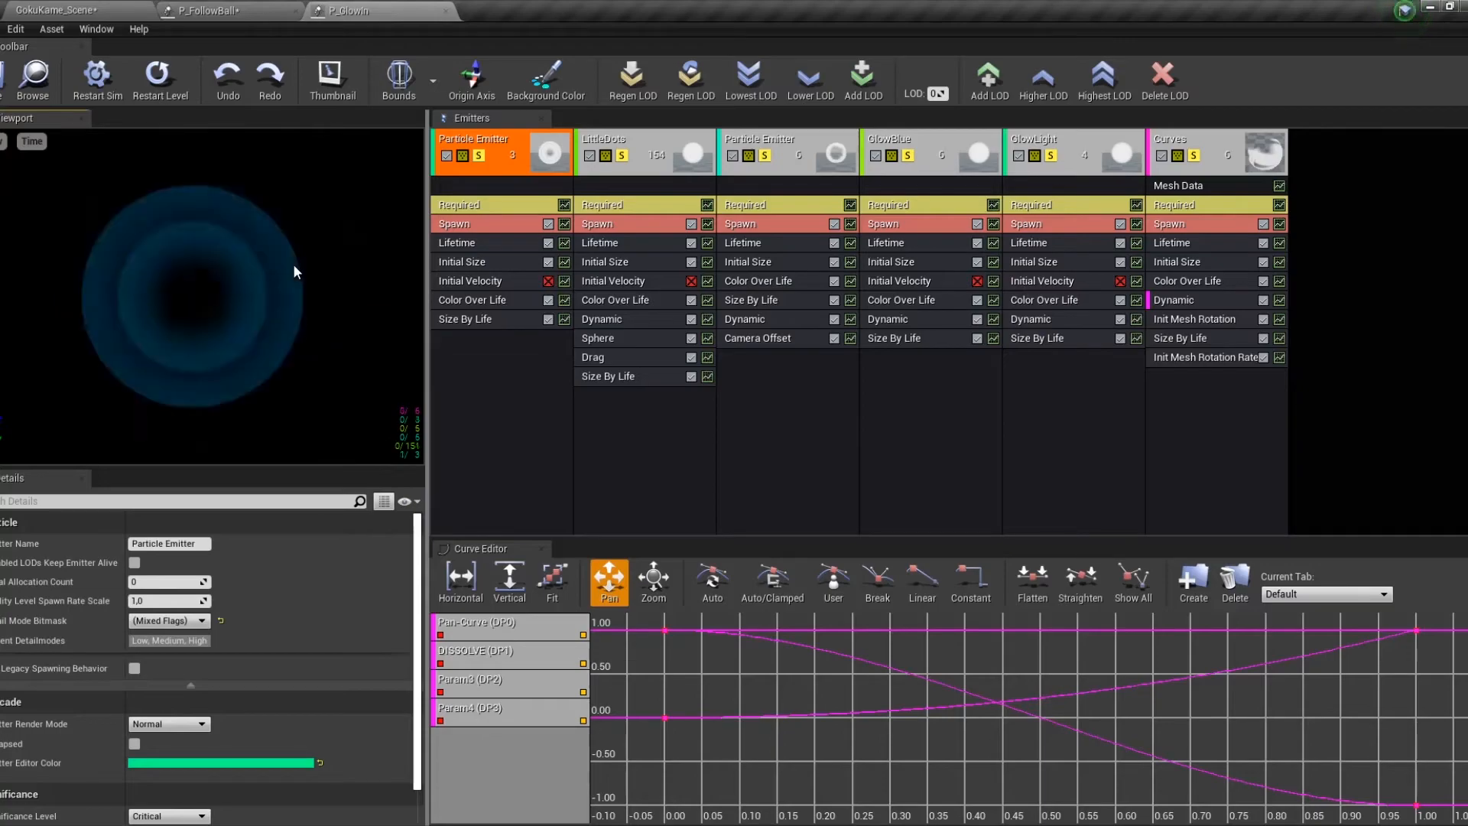
Replay the scene's sequence from the start, scrub back to frame 37 and examine the charging glow around Goku.
{"action": "left_click", "coordinate": [56, 10]}
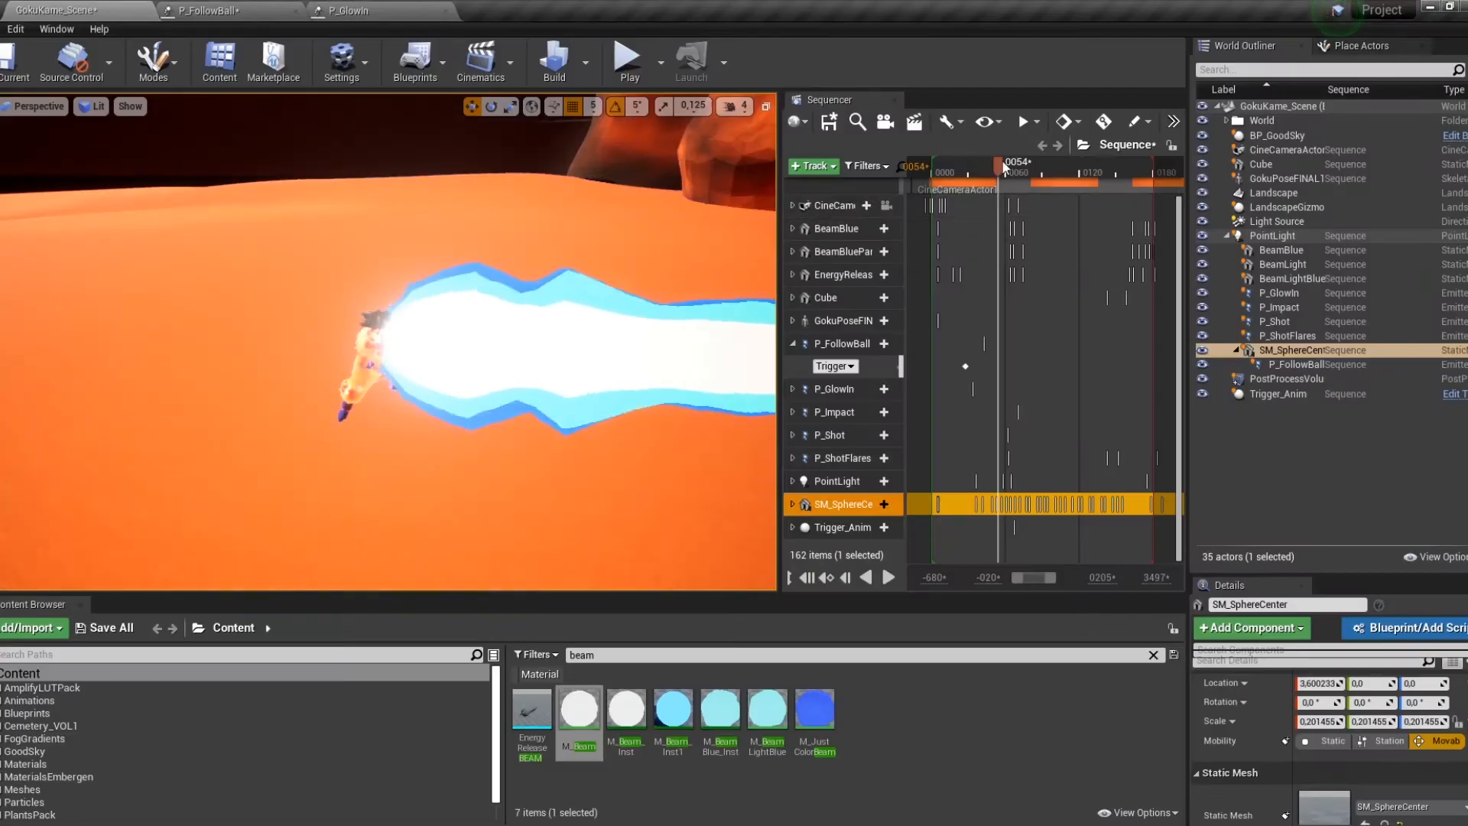
{"action": "left_click_drag", "start_coordinate": [1004, 167], "coordinate": [934, 170]}
{"action": "key", "text": "space"}
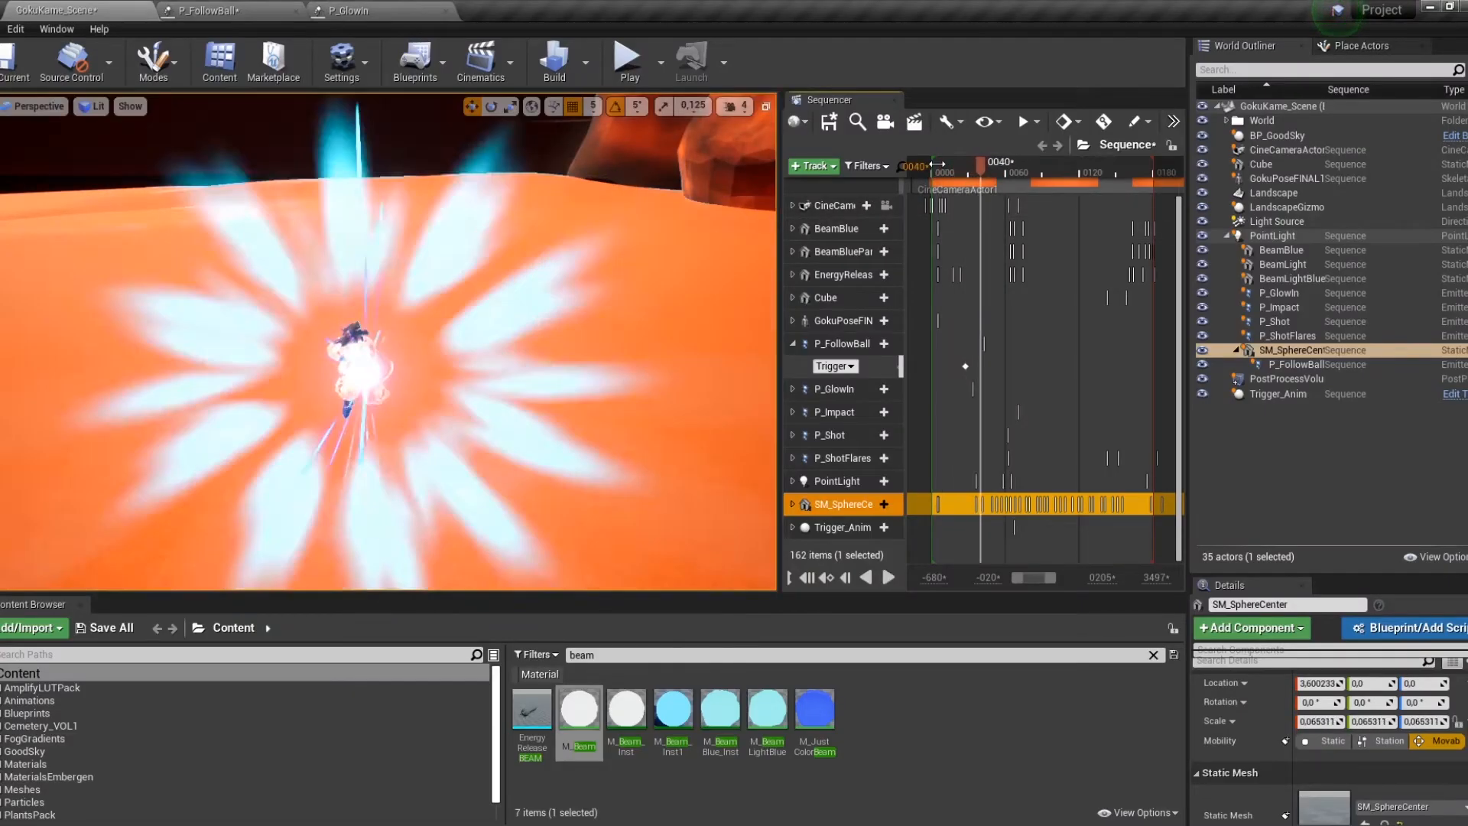
{"action": "mouse_move", "coordinate": [934, 167]}
{"action": "left_mouse_down"}
{"action": "mouse_move", "coordinate": [989, 163]}
{"action": "mouse_move", "coordinate": [933, 168]}
{"action": "left_mouse_up"}
{"action": "key", "text": "space"}
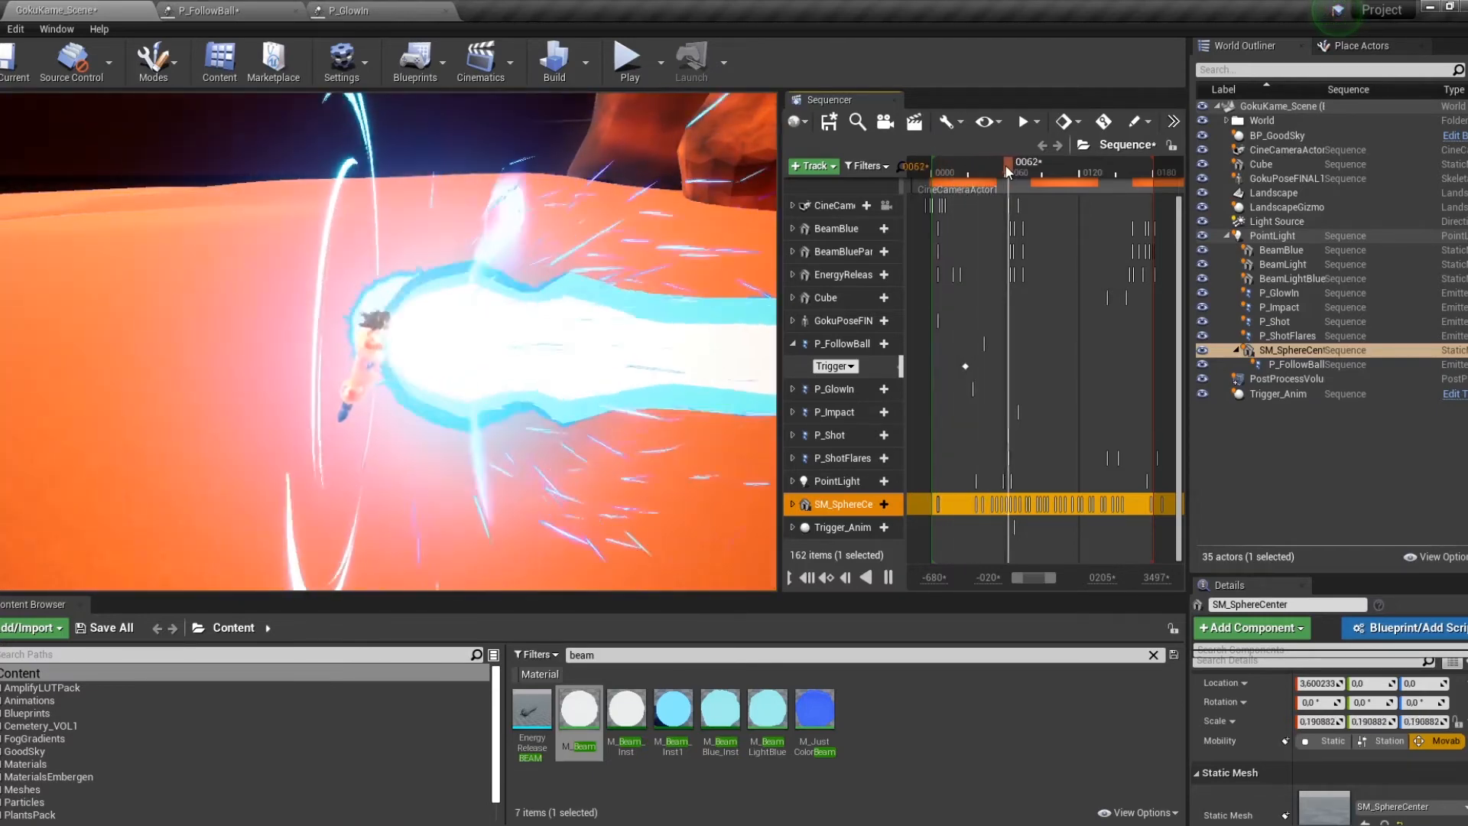
{"action": "left_click_drag", "start_coordinate": [1006, 169], "coordinate": [975, 177]}
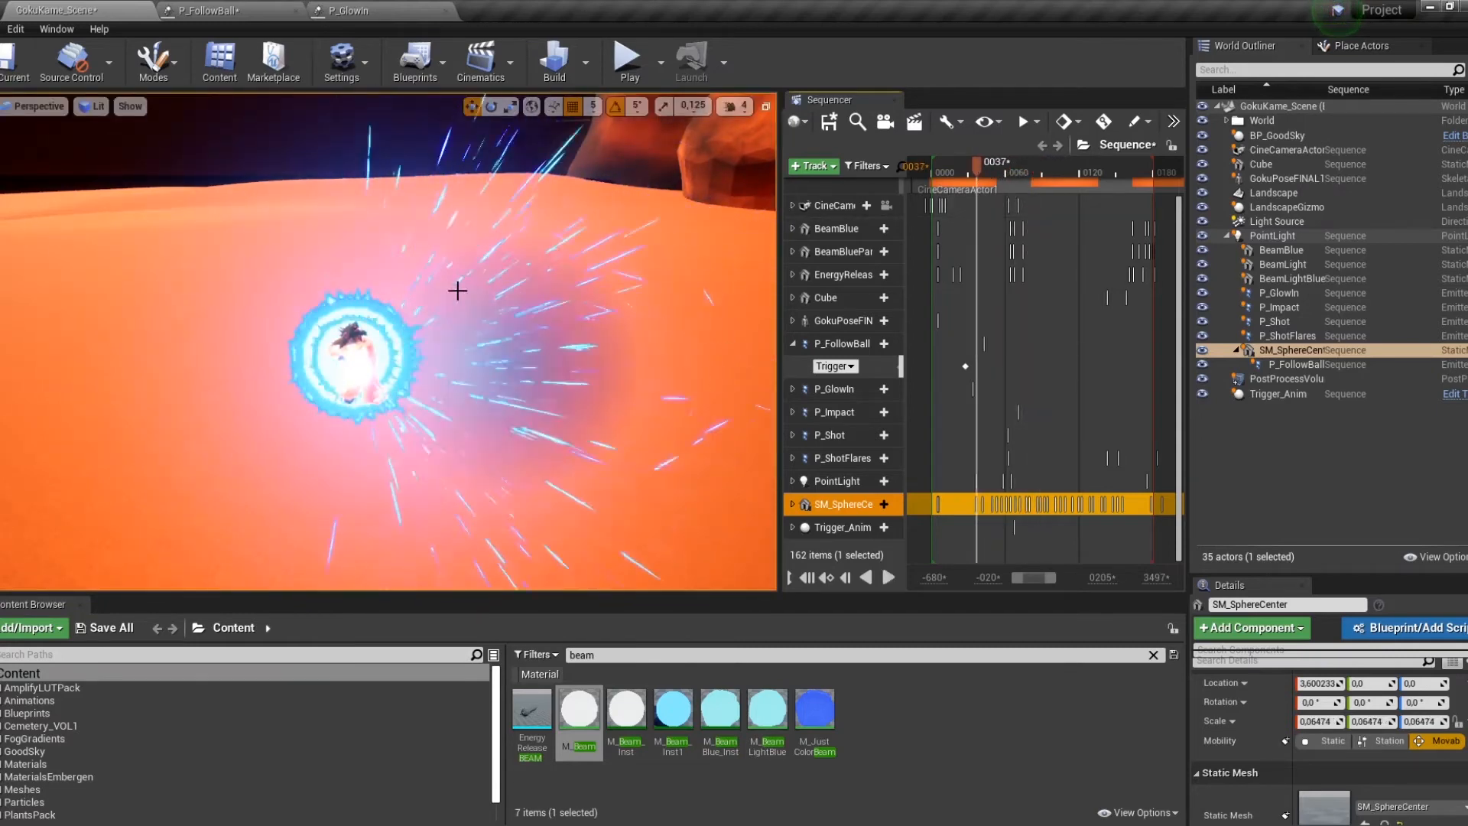
{"action": "right_click_drag", "start_coordinate": [455, 289], "coordinate": [481, 264]}
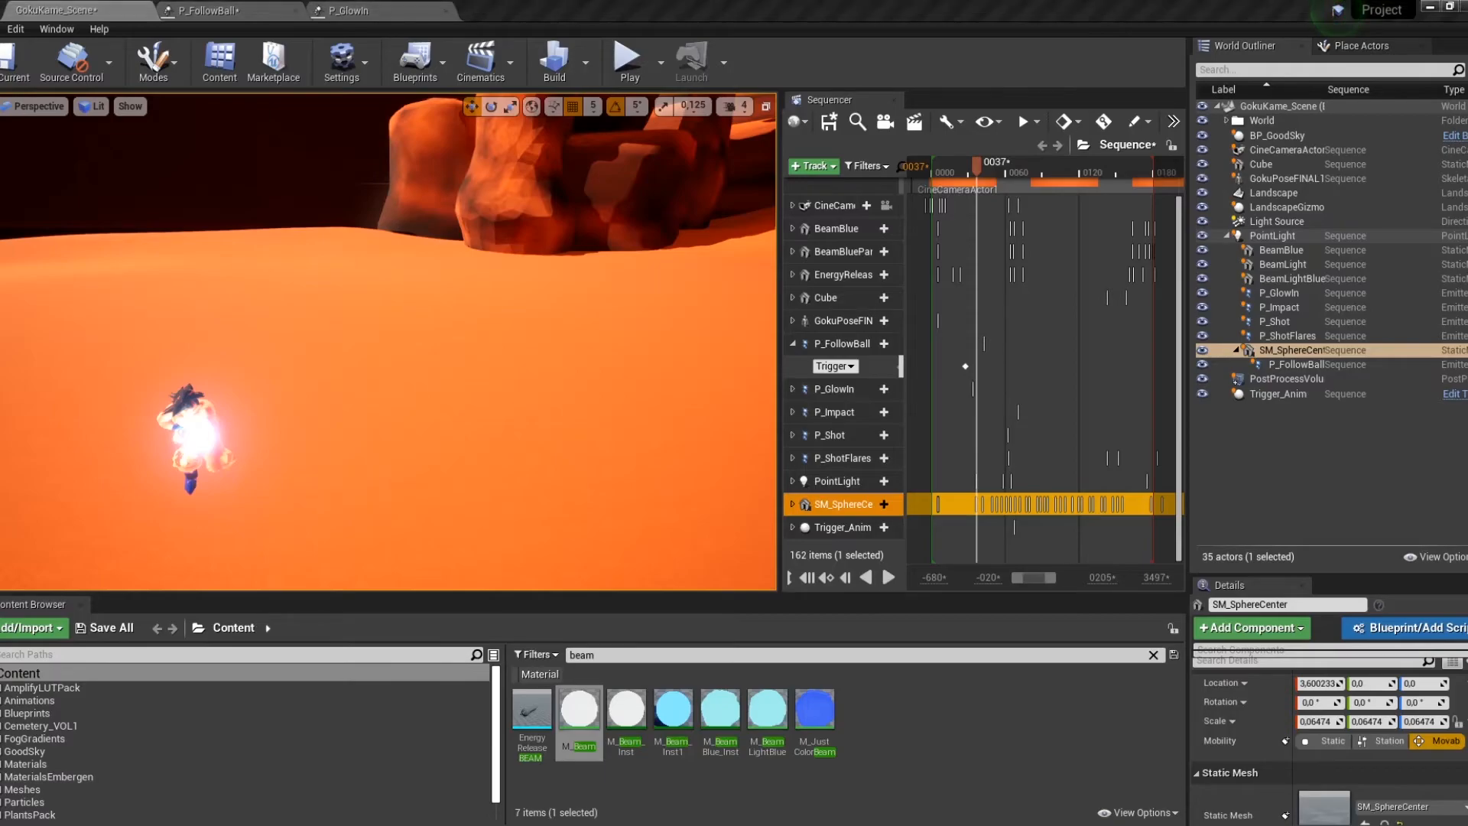
Open the P_ShotFlares particle system and replay the beam shot in the scene's sequence.
{"action": "left_click_drag", "start_coordinate": [1252, 221], "coordinate": [596, 12]}
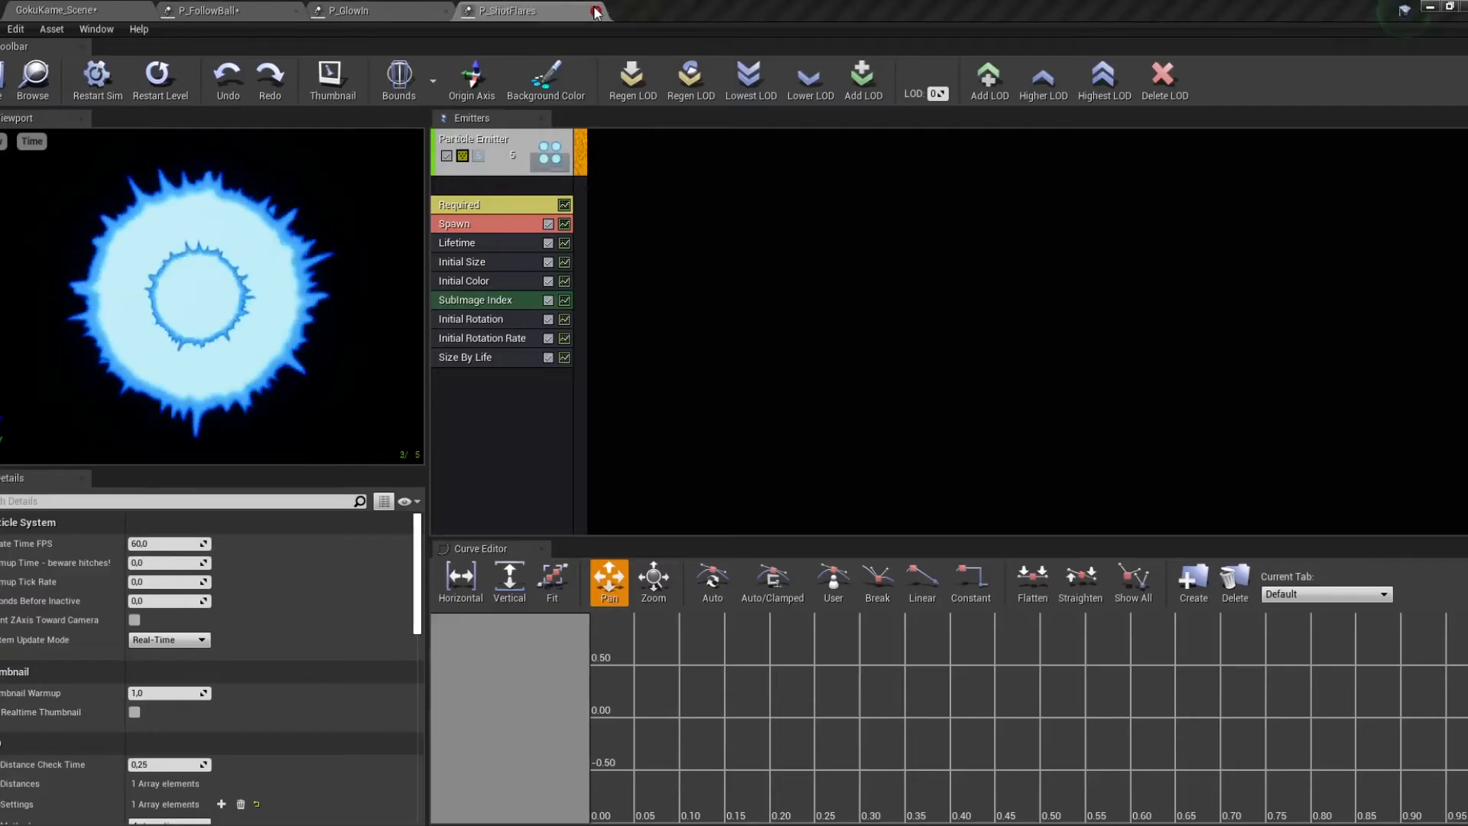
{"action": "left_click", "coordinate": [123, 9]}
{"action": "key", "text": "space"}
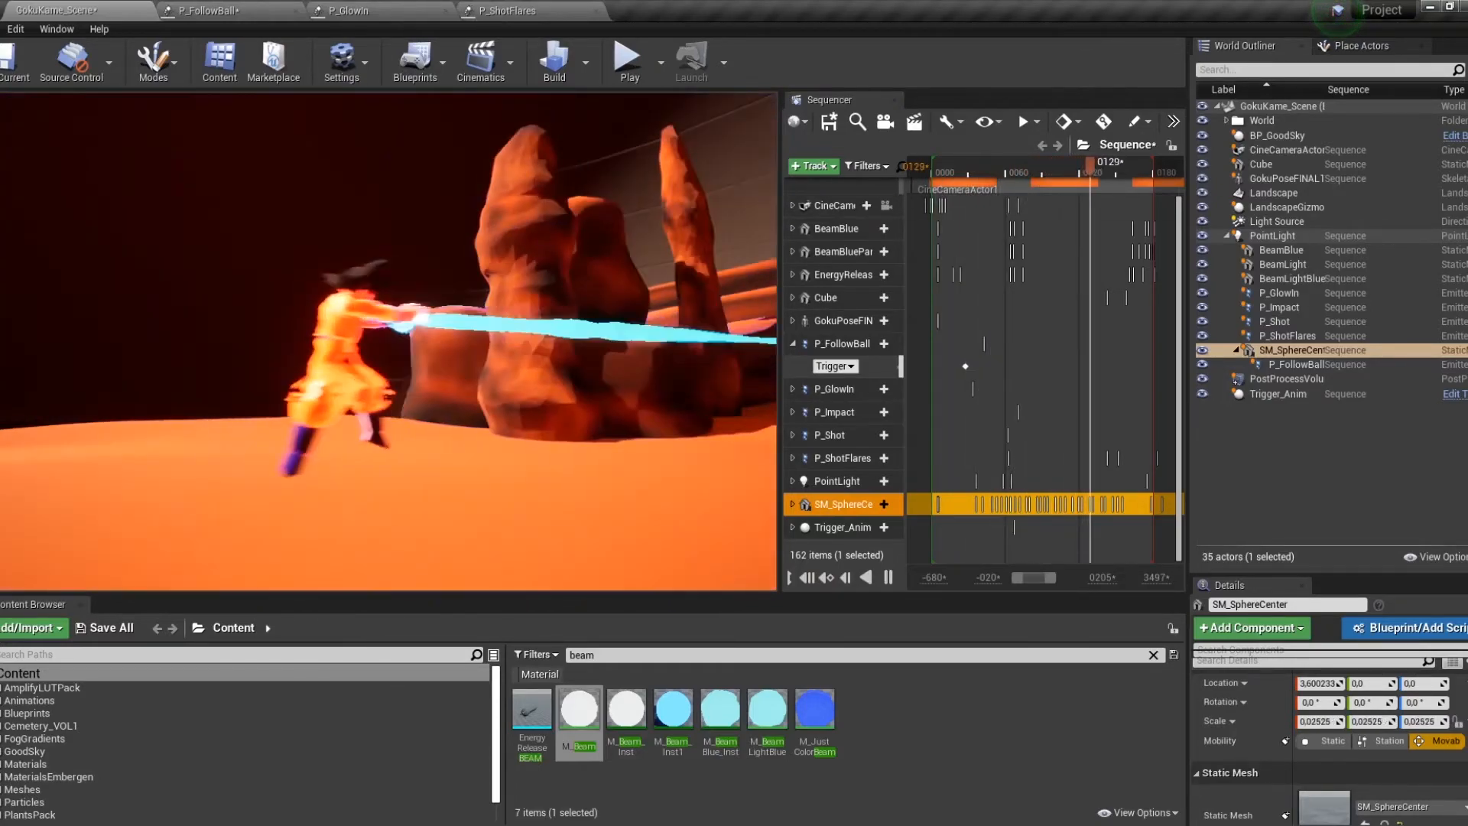
{"action": "left_click_drag", "start_coordinate": [1011, 170], "coordinate": [965, 171]}
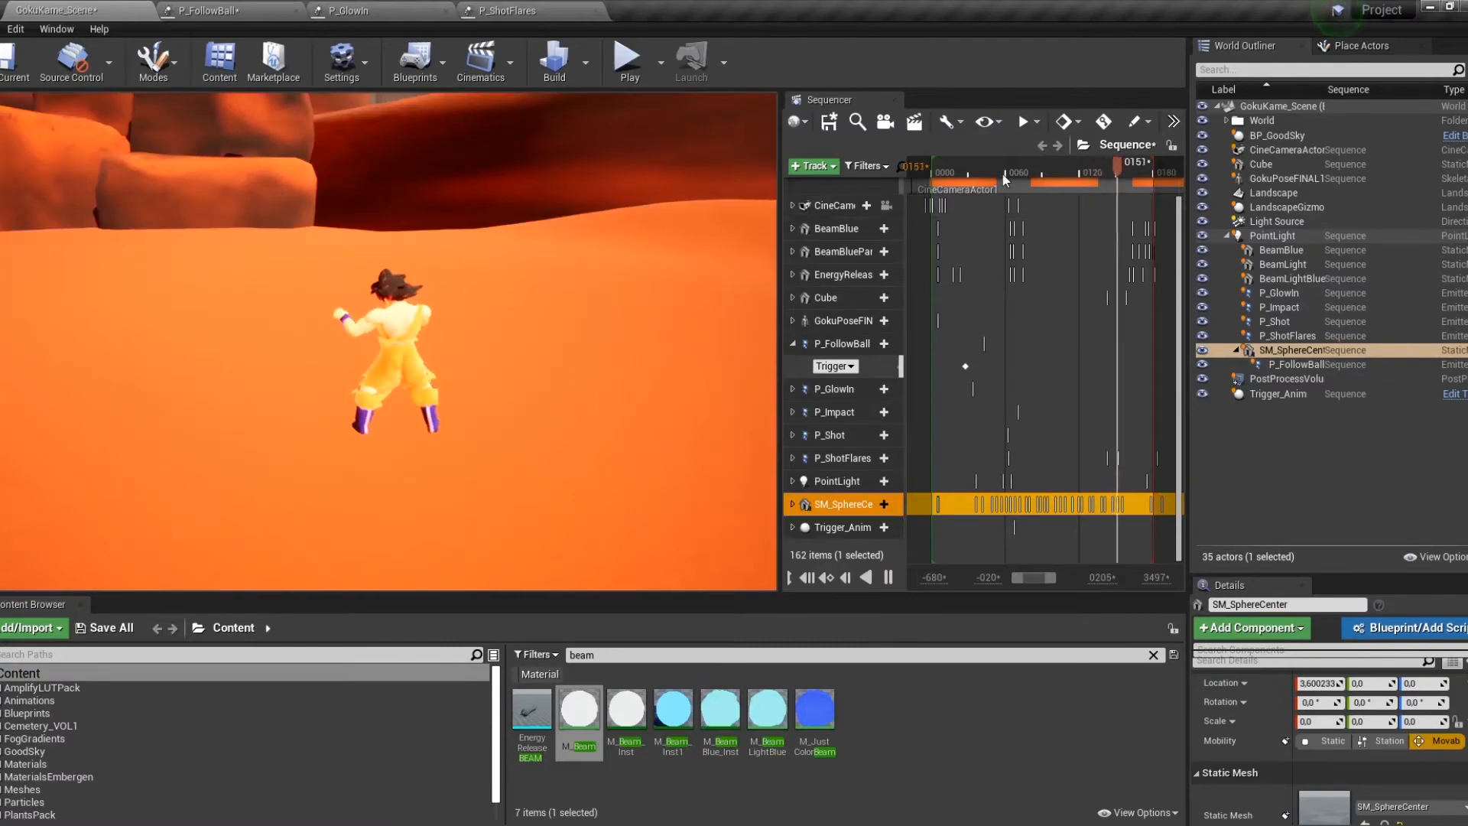
{"action": "key", "text": "space"}
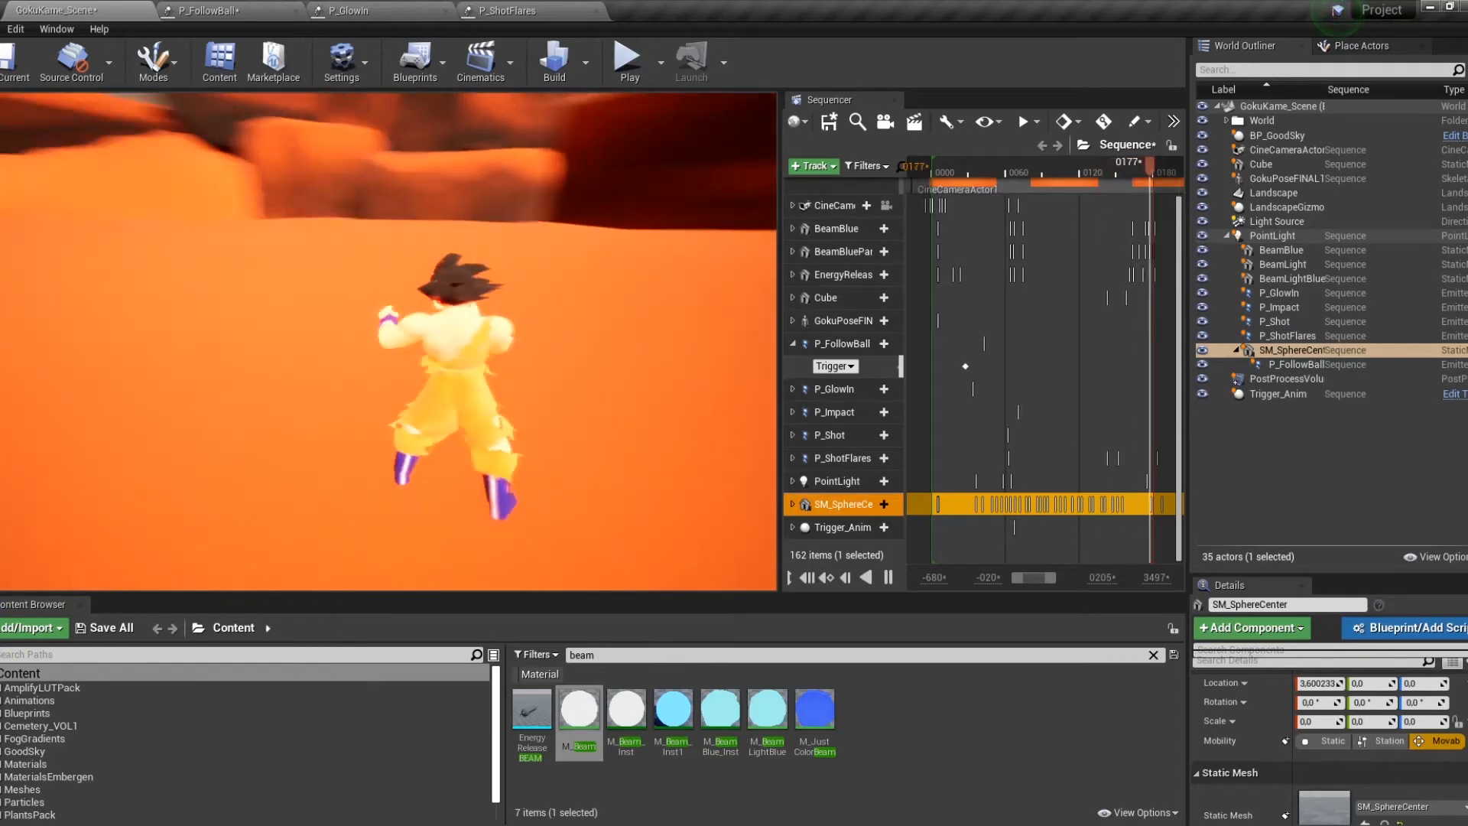
View Goku from behind and replay the beam shot several times to examine the flares around the beam.
{"action": "right_click_drag", "start_coordinate": [388, 341], "coordinate": [344, 306]}
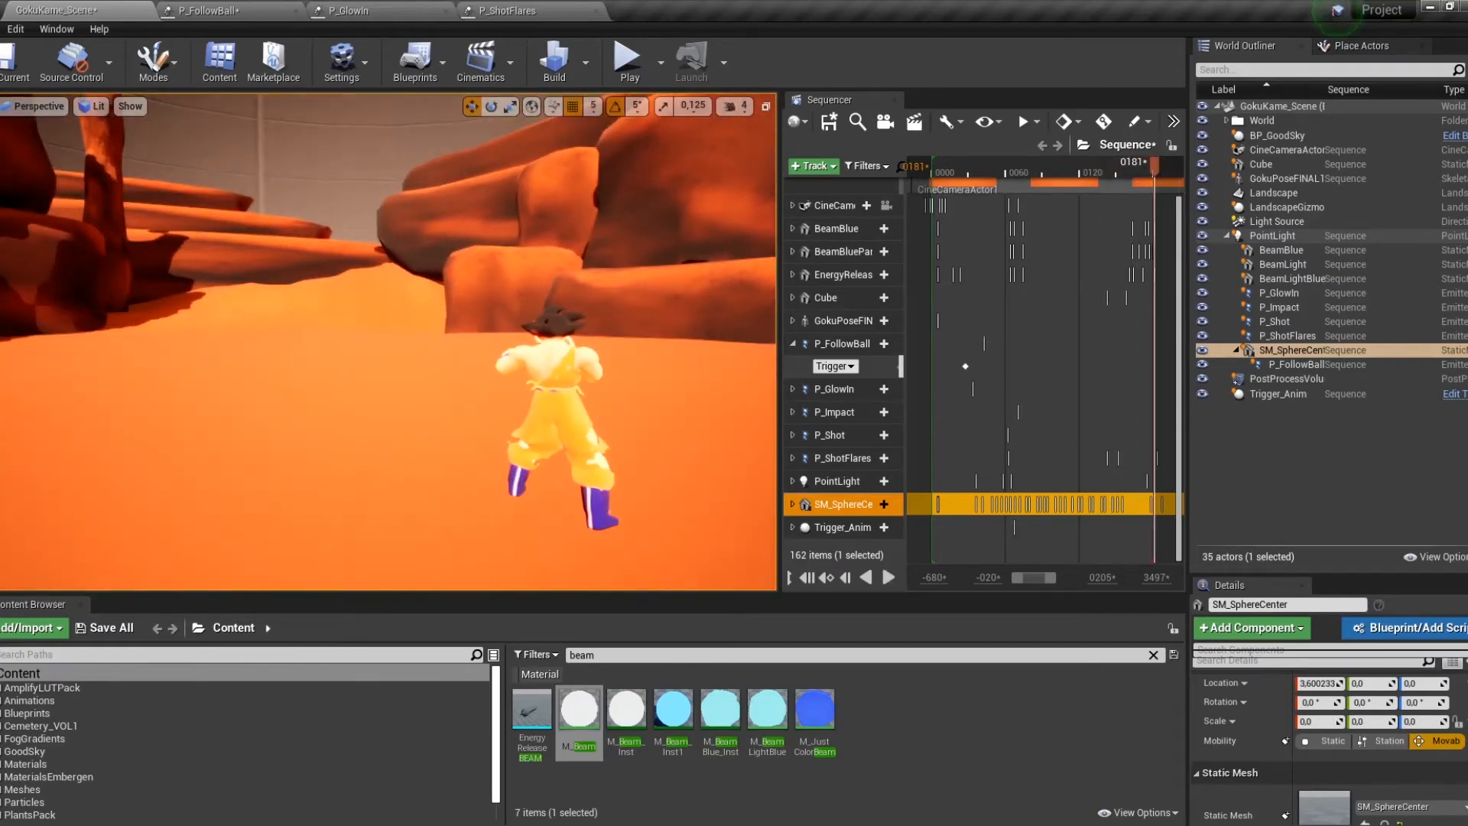
{"action": "key", "text": "space"}
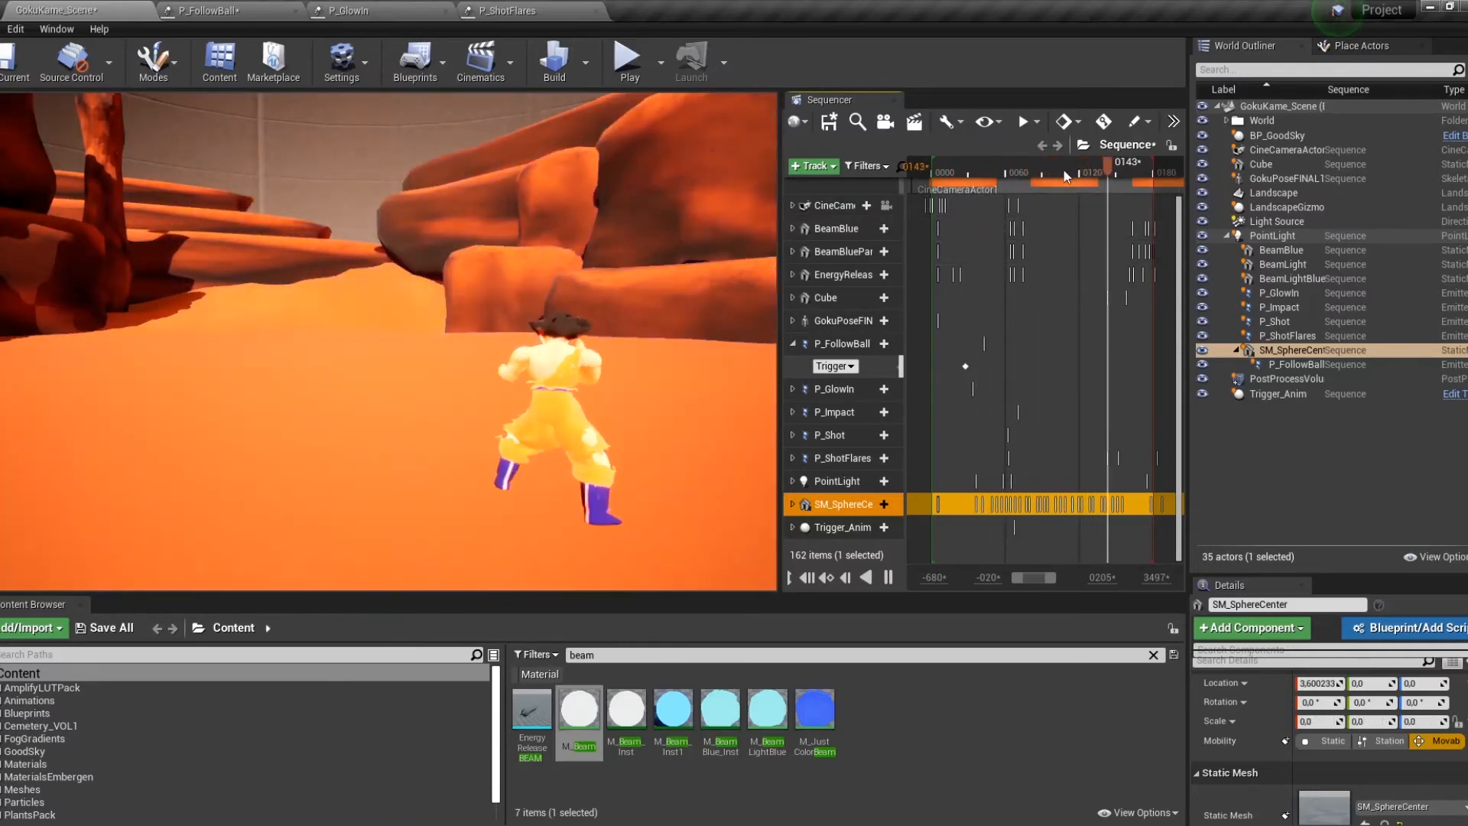
{"action": "key", "text": "space"}
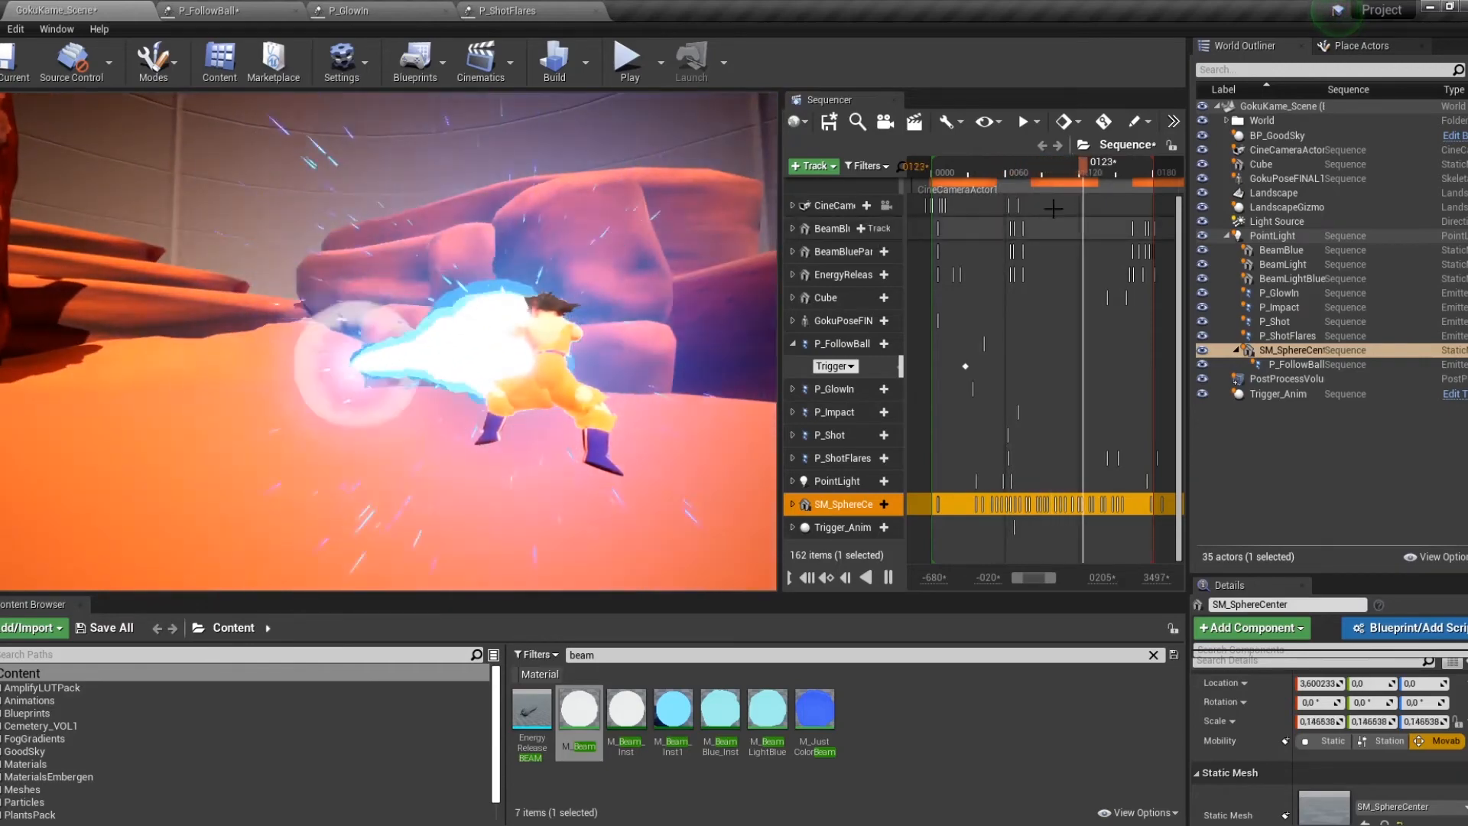
{"action": "left_click_drag", "start_coordinate": [998, 171], "coordinate": [962, 171]}
{"action": "key", "text": "space"}
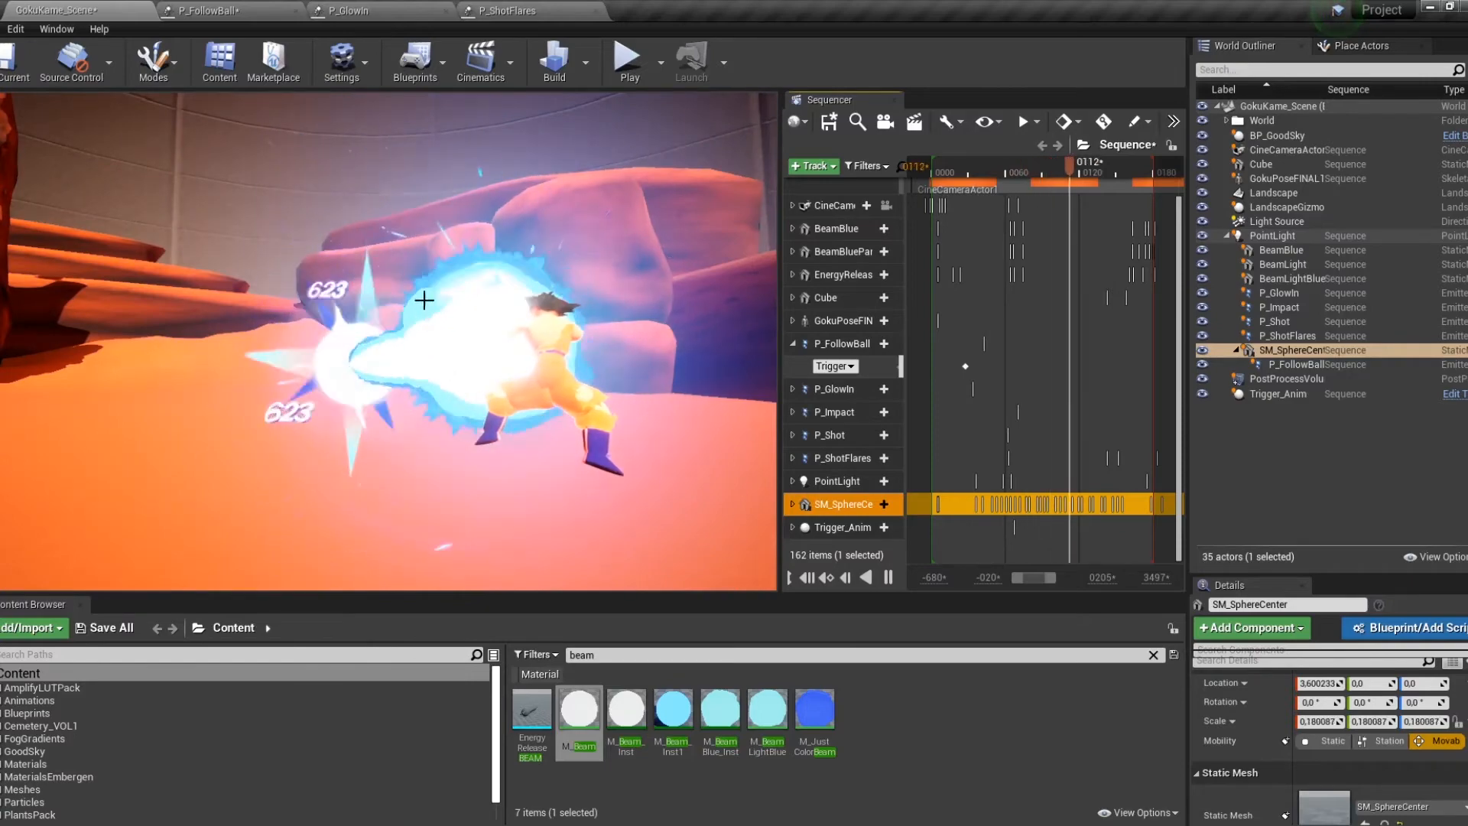
{"action": "key", "text": "space"}
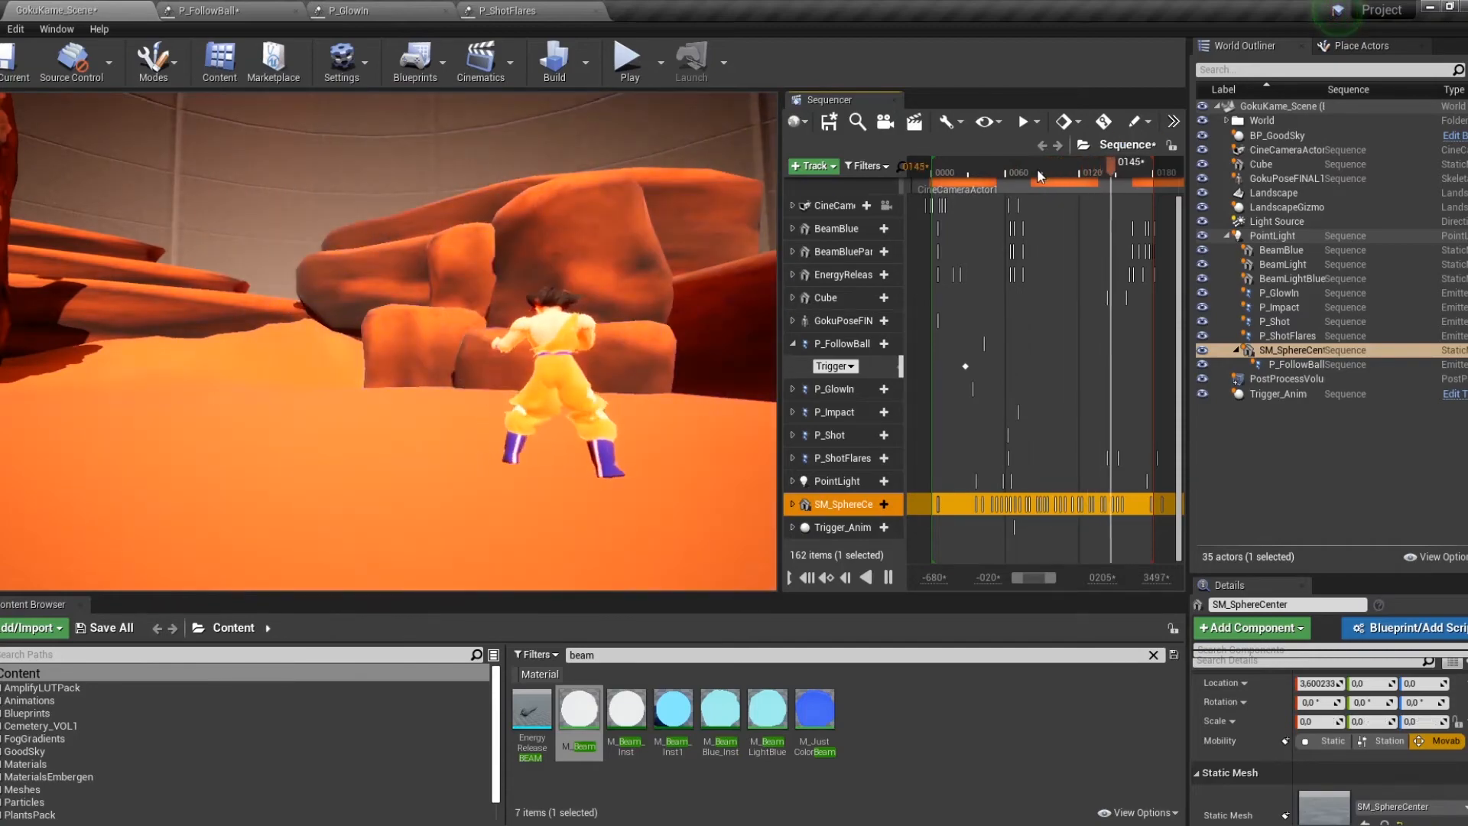
{"action": "key", "text": "space"}
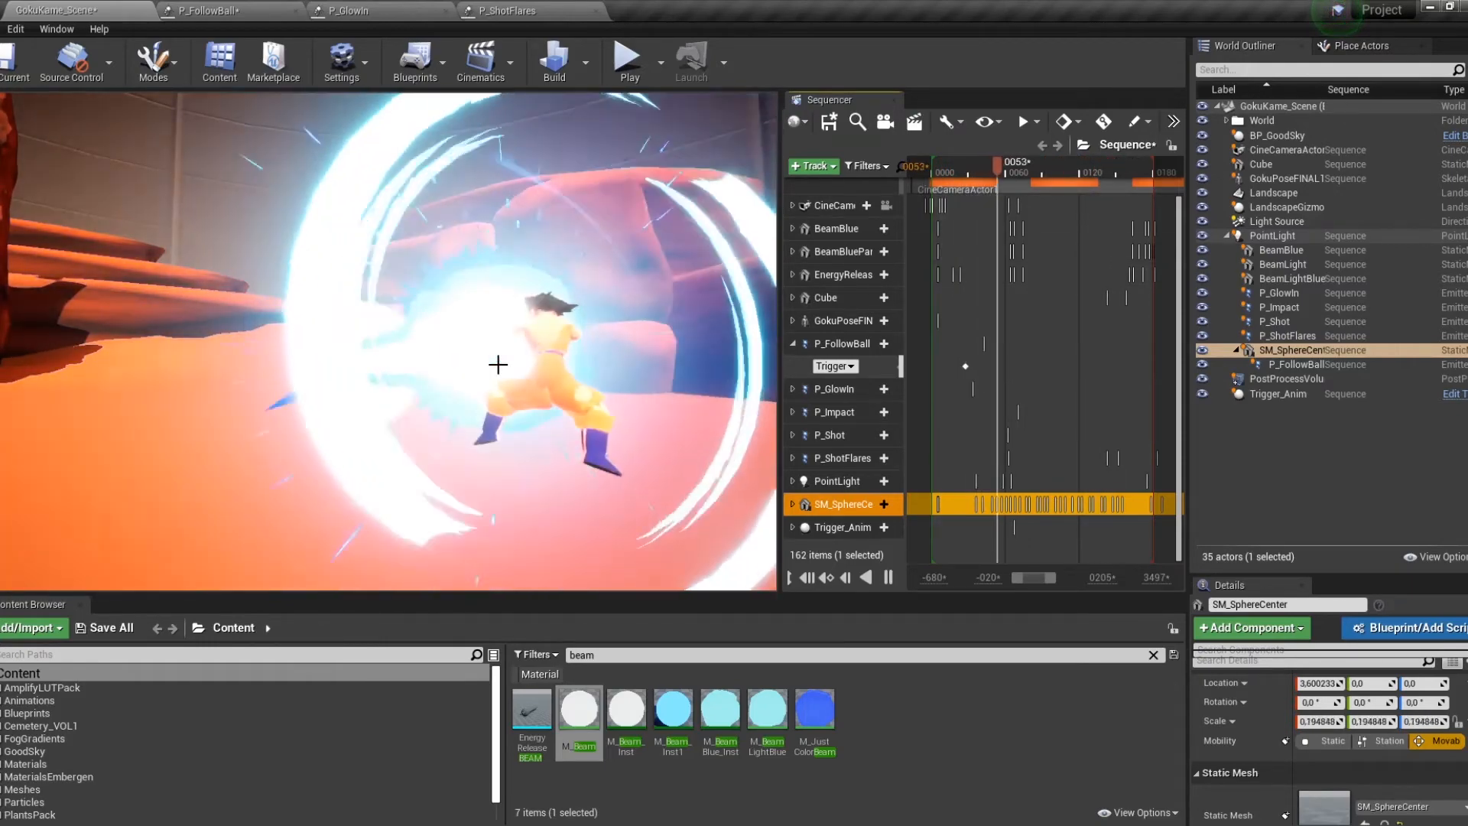
Replay the sequence from its start with the view behind Goku, and go back to the P_ShotFlares particle system.
{"action": "left_click_drag", "start_coordinate": [962, 167], "coordinate": [946, 167]}
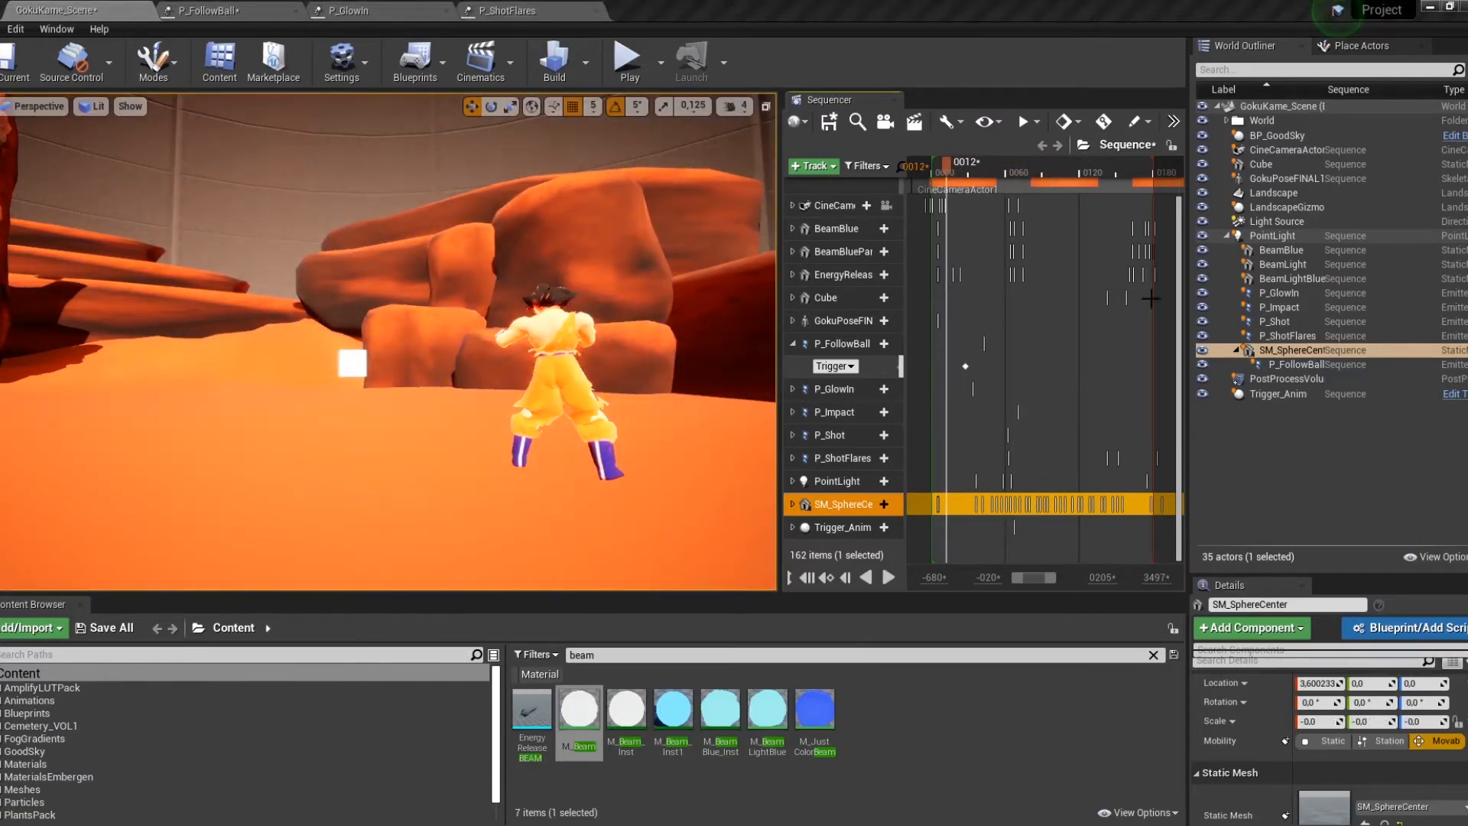
{"action": "left_click_drag", "start_coordinate": [971, 153], "coordinate": [934, 168]}
{"action": "key", "text": "space"}
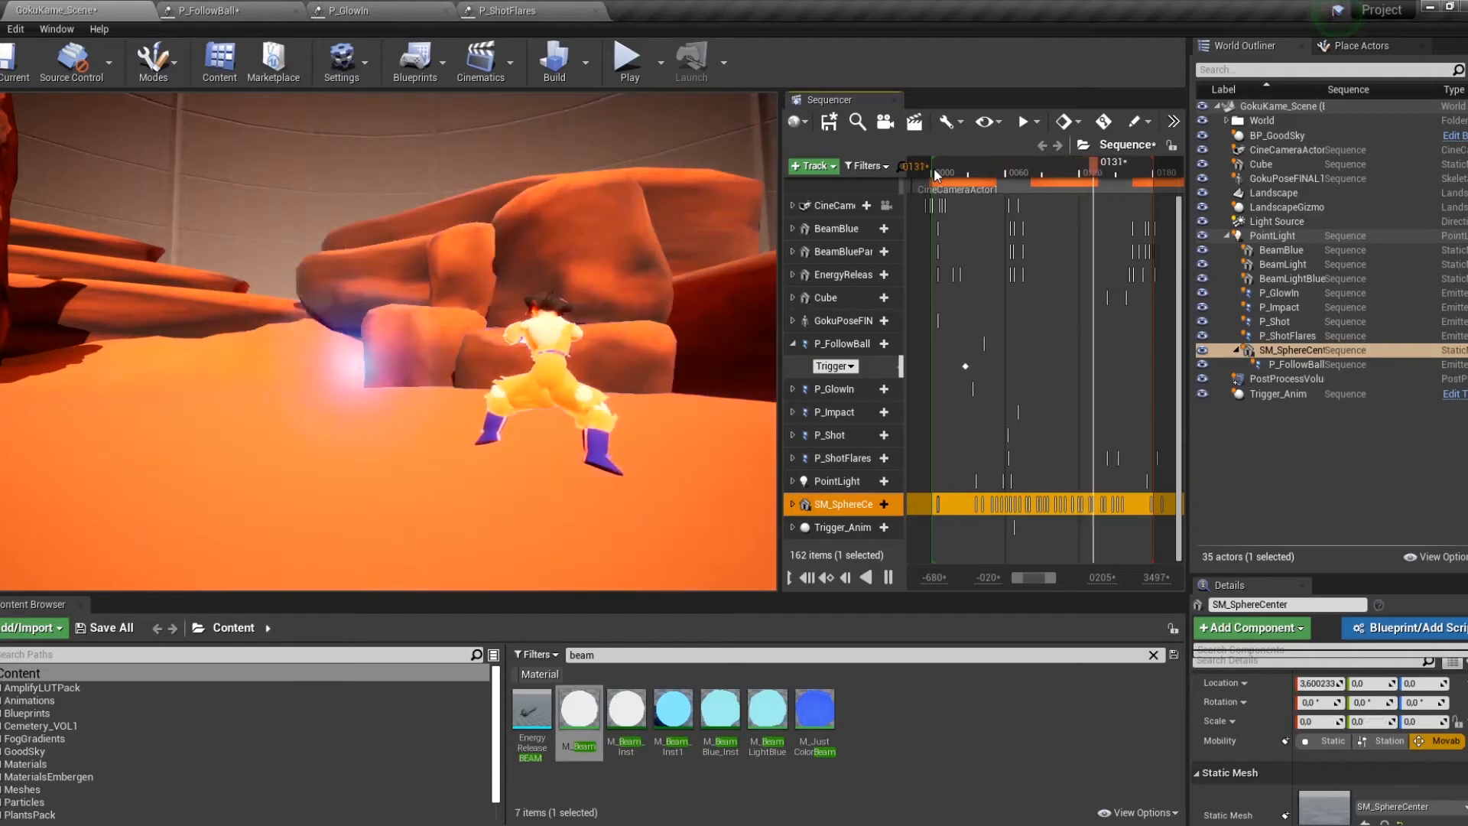
{"action": "left_click", "coordinate": [535, 9]}
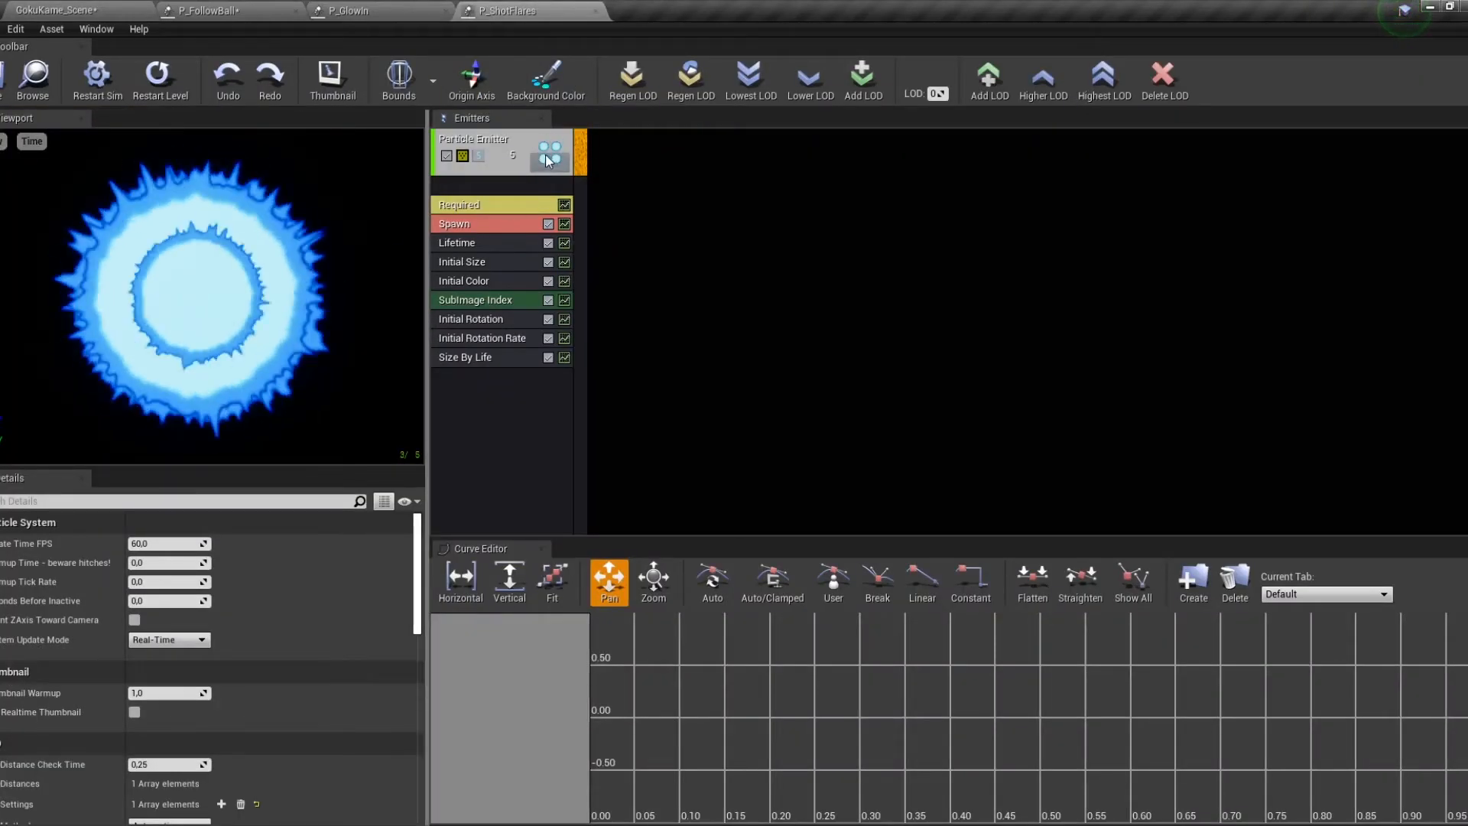
Examine the MI_EnergyRelease4 material used by the P_ShotFlares emitter, previewing it on a plane, and close its editor.
{"action": "left_click", "coordinate": [482, 162]}
{"action": "left_click", "coordinate": [474, 204]}
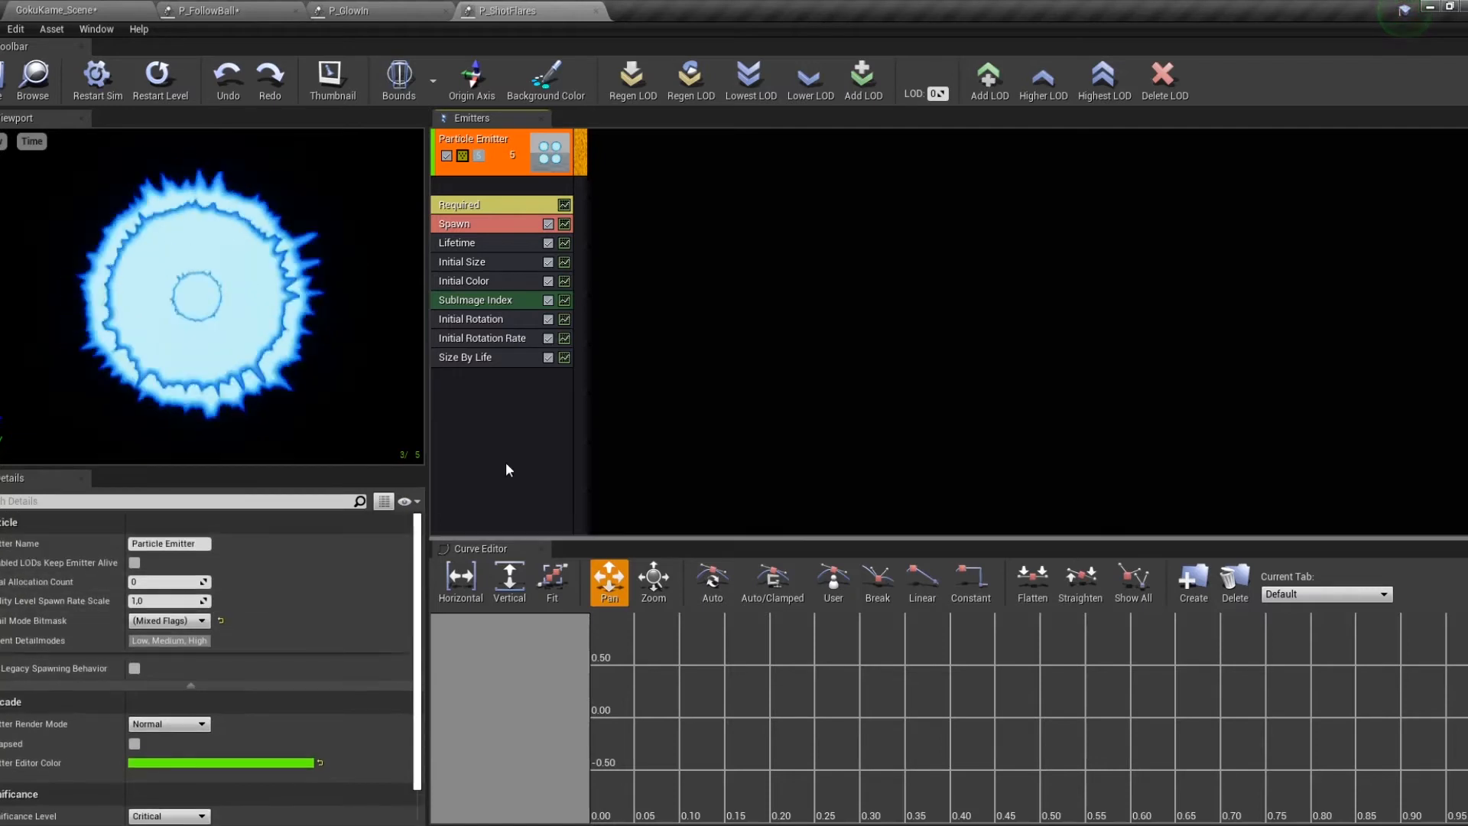
{"action": "double_click", "coordinate": [166, 575]}
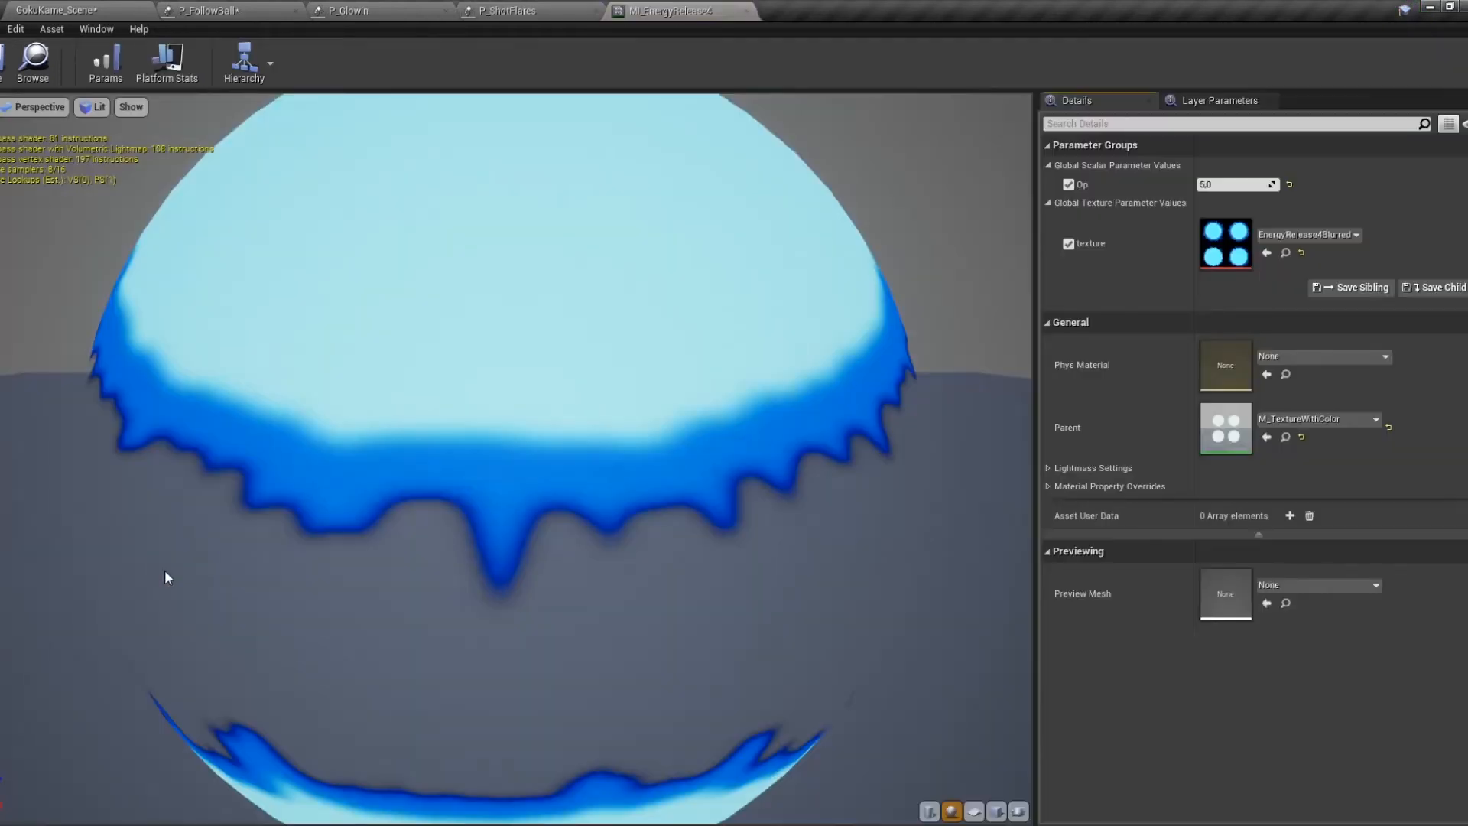
{"action": "left_click", "coordinate": [973, 810]}
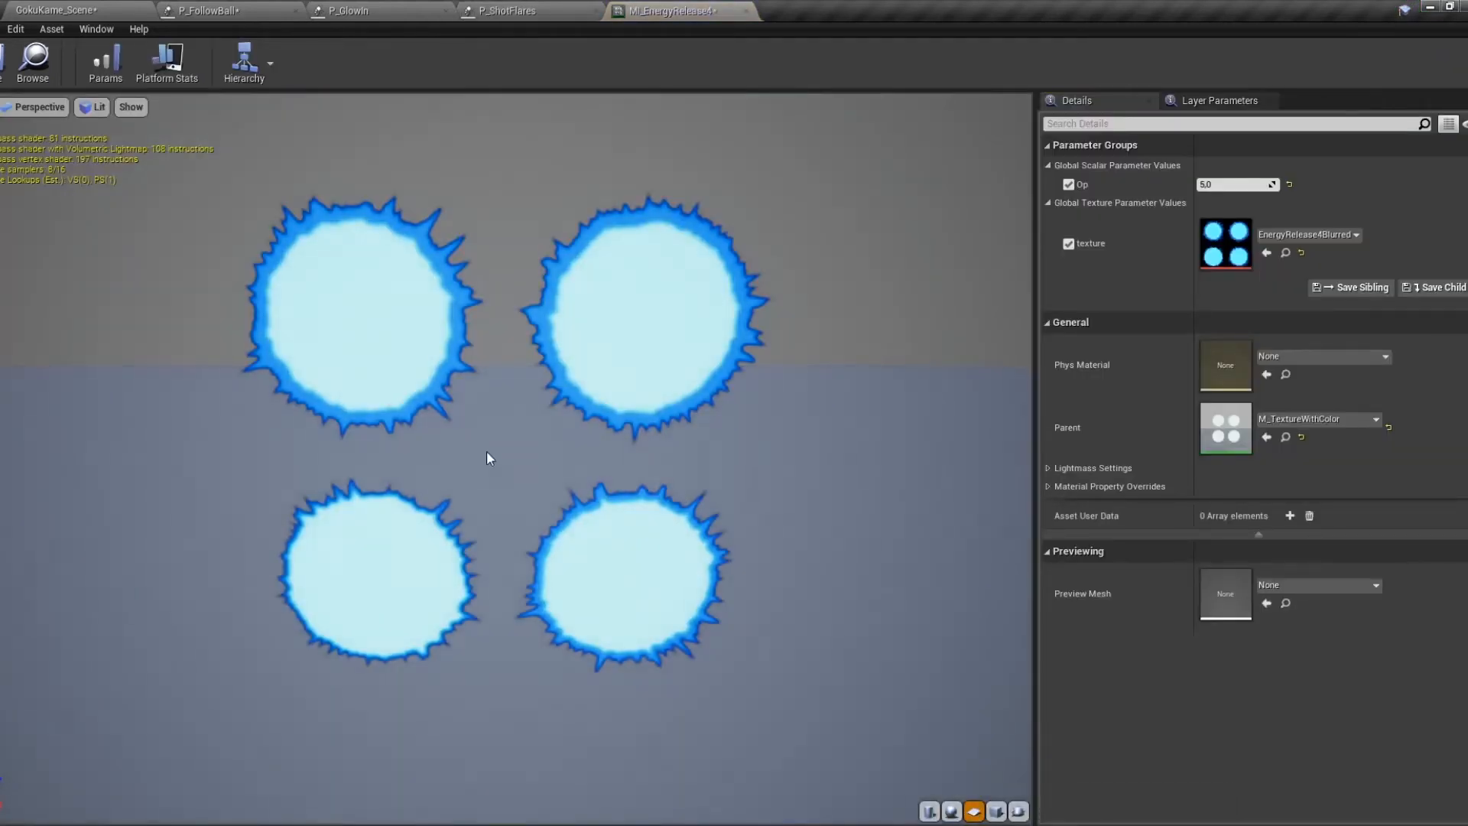
{"action": "middle_click_drag", "start_coordinate": [611, 446], "coordinate": [657, 427]}
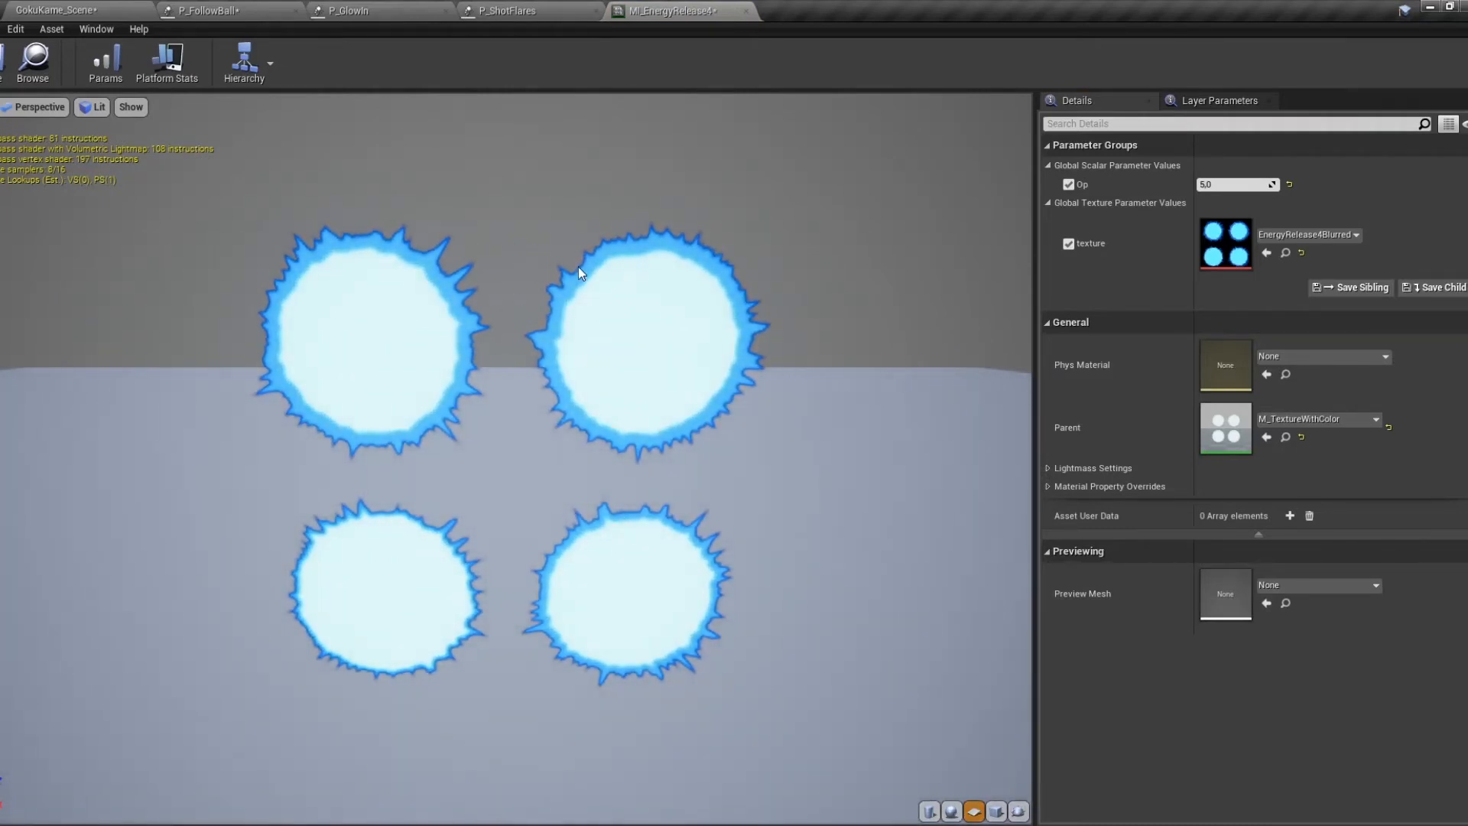
{"action": "middle_click", "coordinate": [690, 10]}
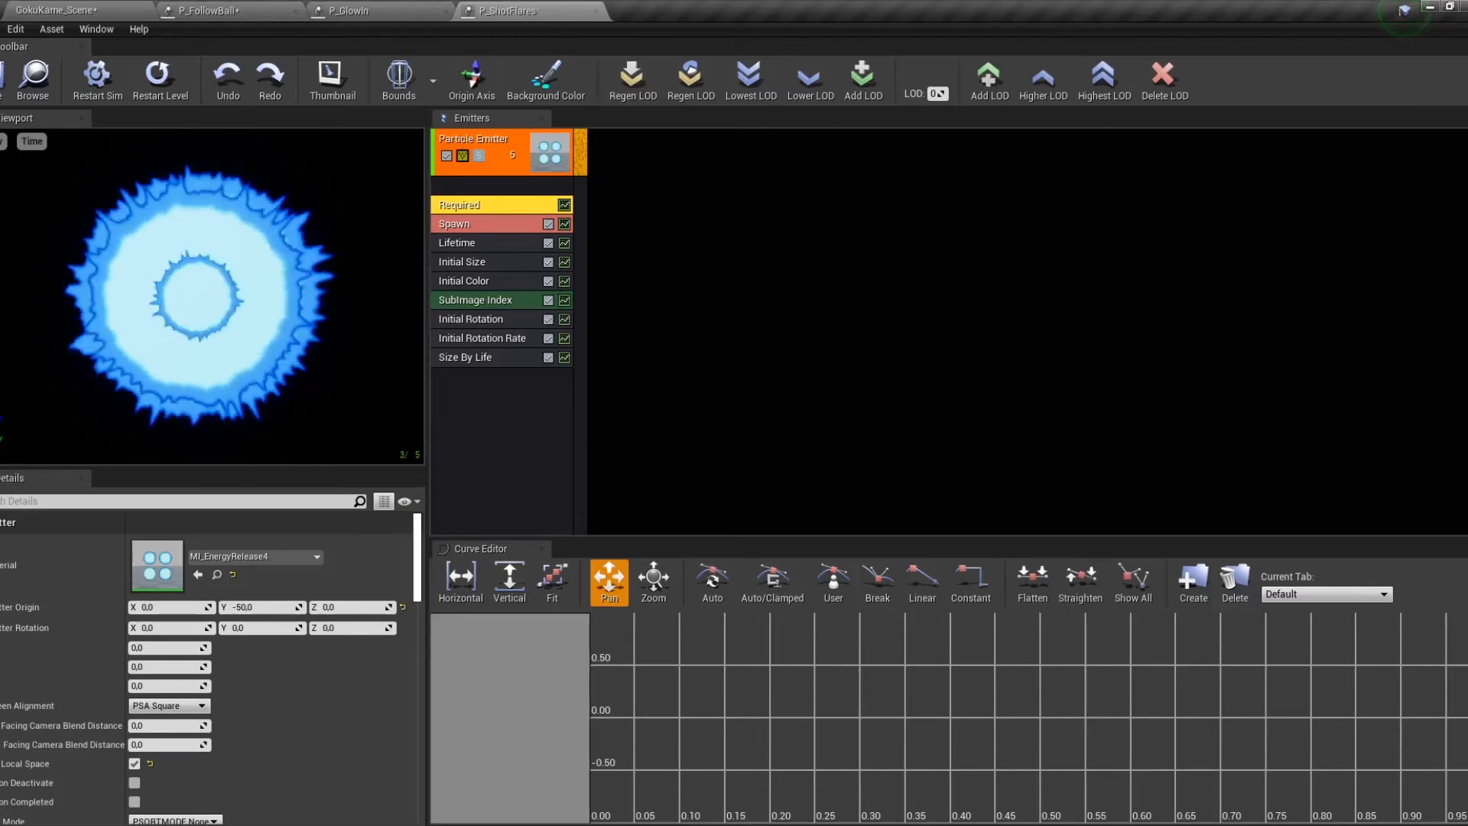
Open the P_Shot particle system, orbit its preview, and re-enable the first Particle Emitter.
{"action": "left_click_drag", "start_coordinate": [1467, 374], "coordinate": [675, 7]}
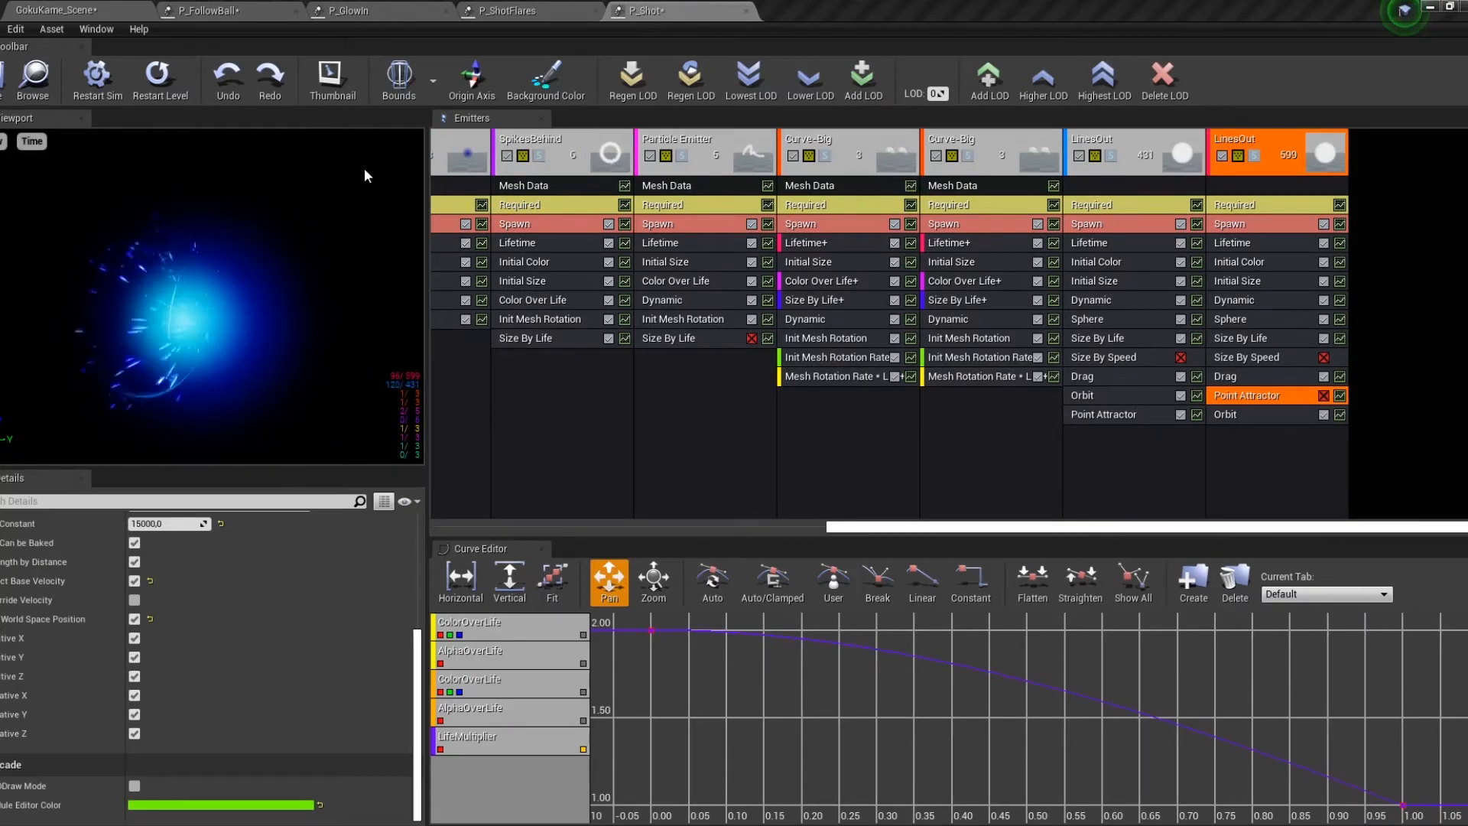
{"action": "left_click_drag", "start_coordinate": [906, 537], "coordinate": [210, 315]}
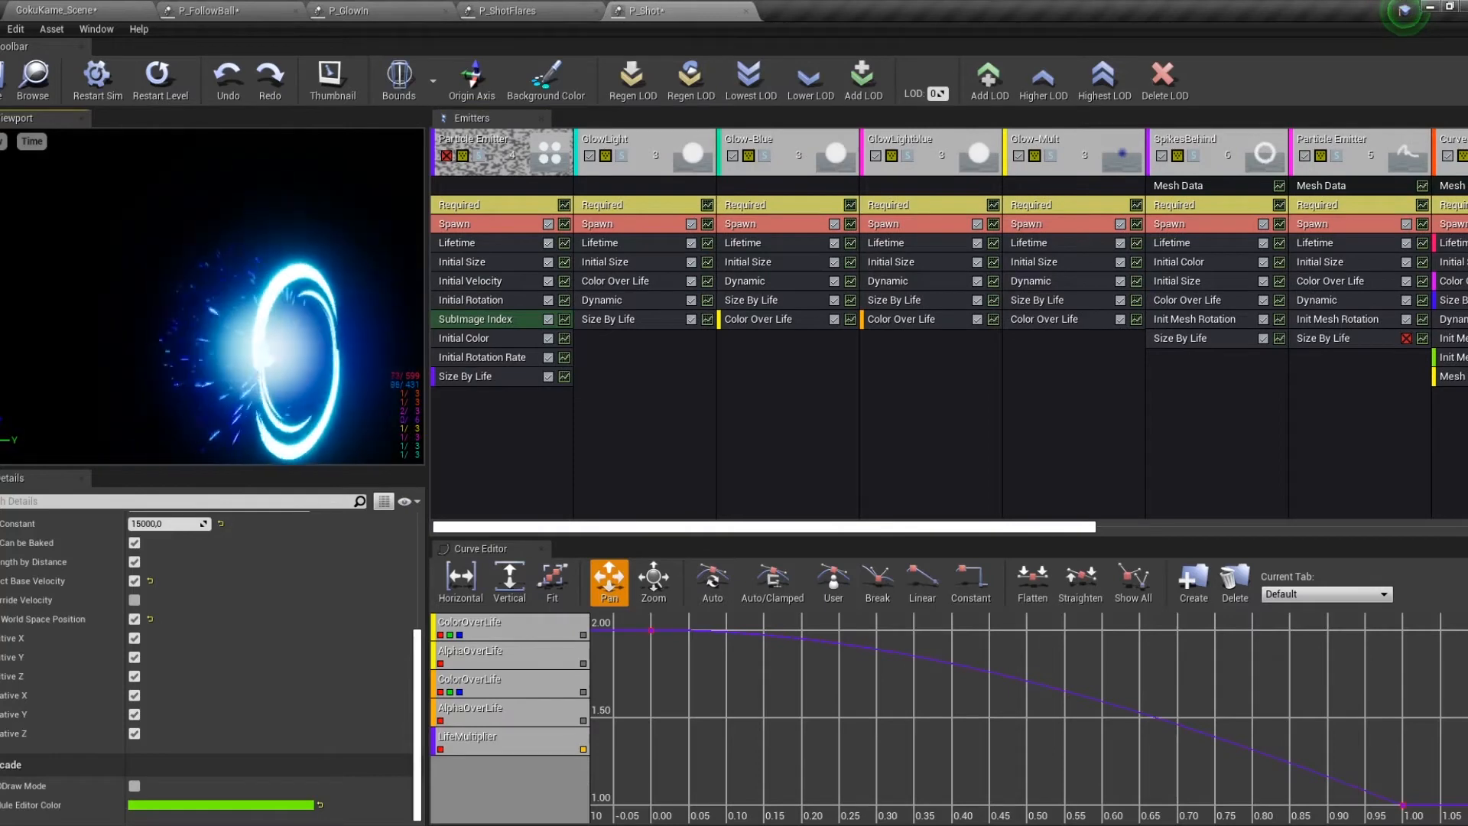
{"action": "left_click", "coordinate": [446, 156]}
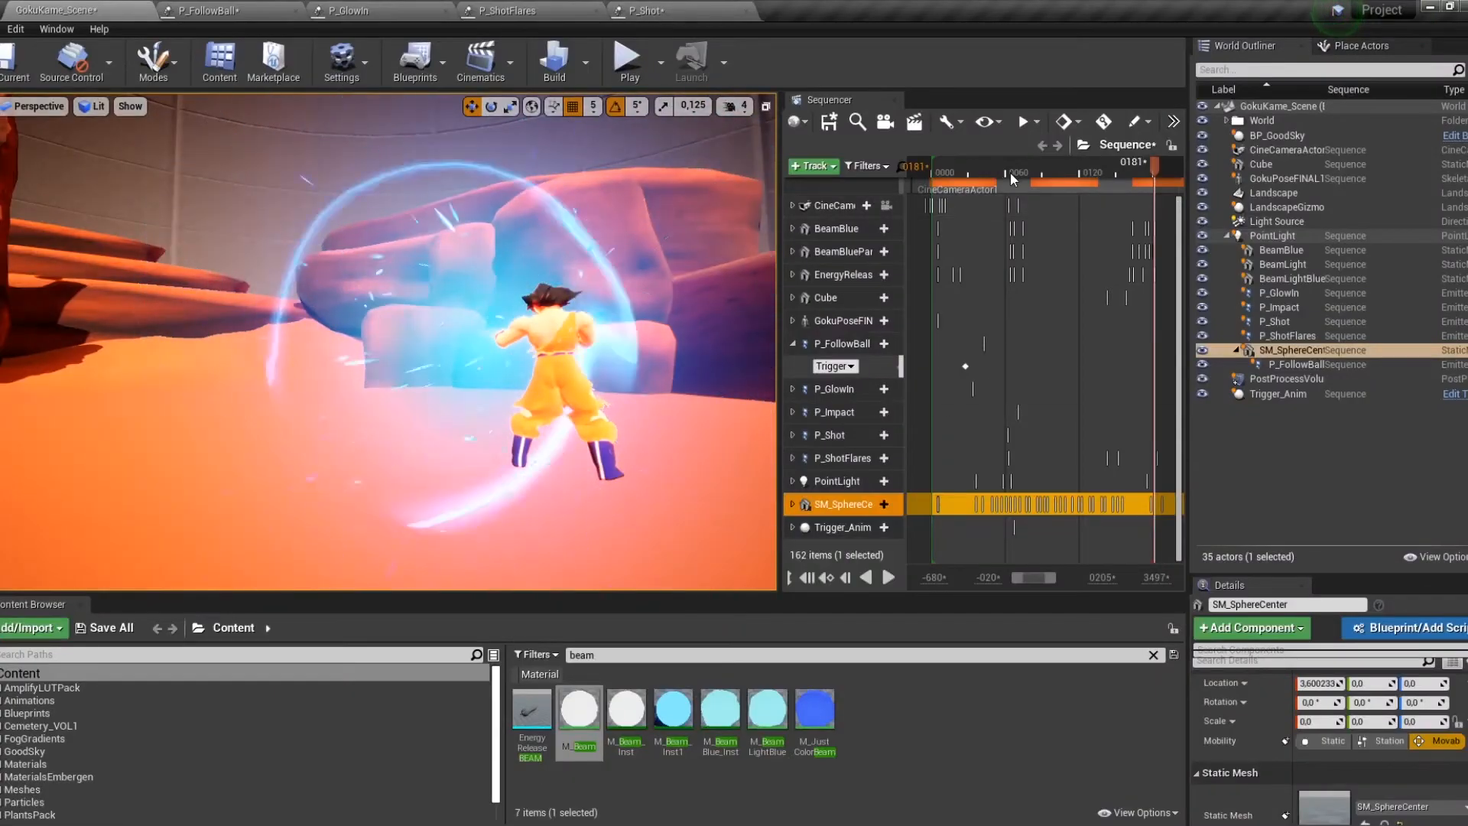
Scrub the scene's sequence to frame 45, view the beam from the side, and play the shot.
{"action": "mouse_move", "coordinate": [992, 172]}
{"action": "left_mouse_down"}
{"action": "mouse_move", "coordinate": [1052, 162]}
{"action": "mouse_move", "coordinate": [987, 172]}
{"action": "left_mouse_up"}
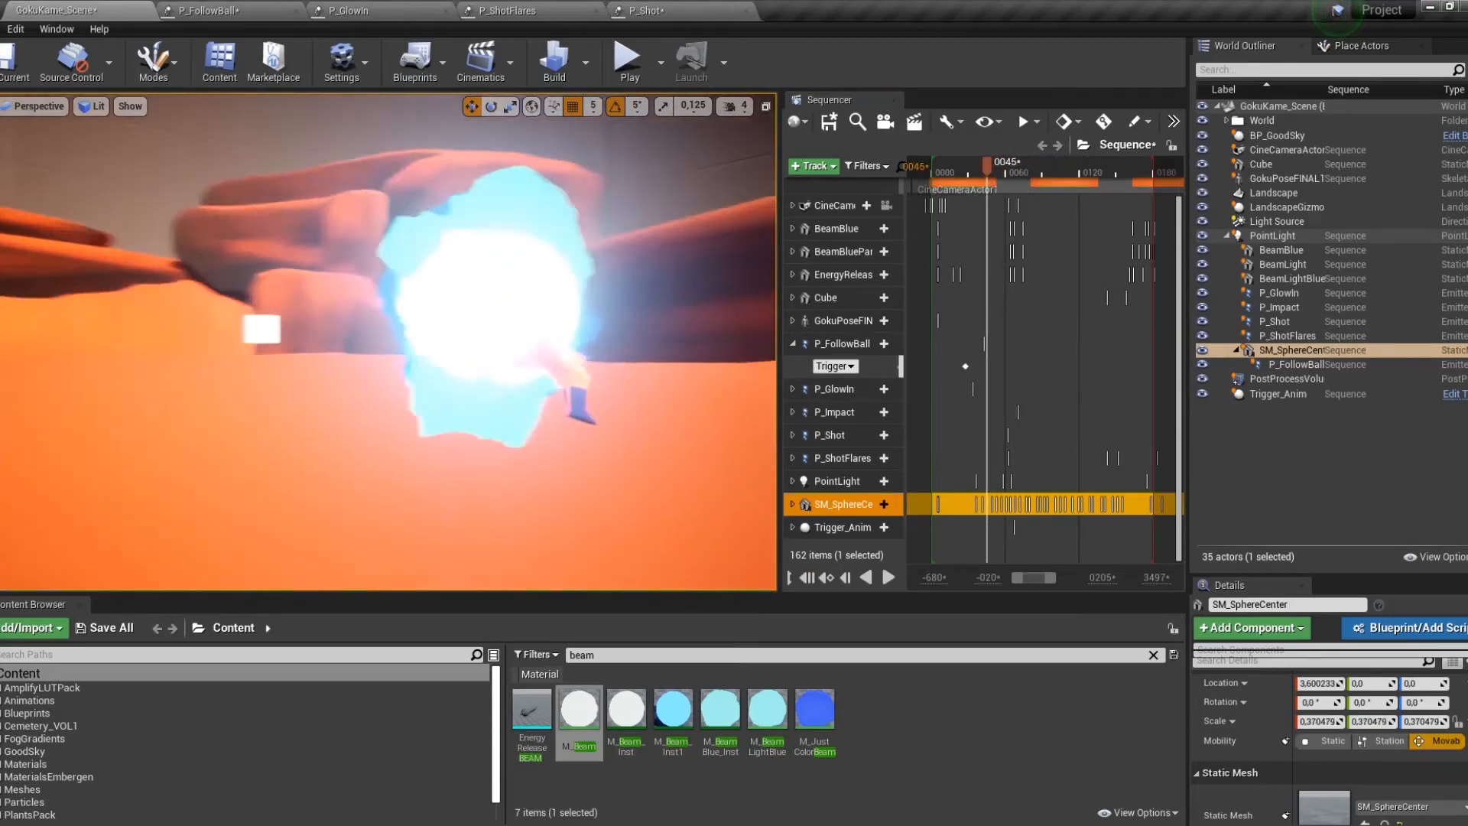
{"action": "right_click_drag", "start_coordinate": [413, 340], "coordinate": [286, 337]}
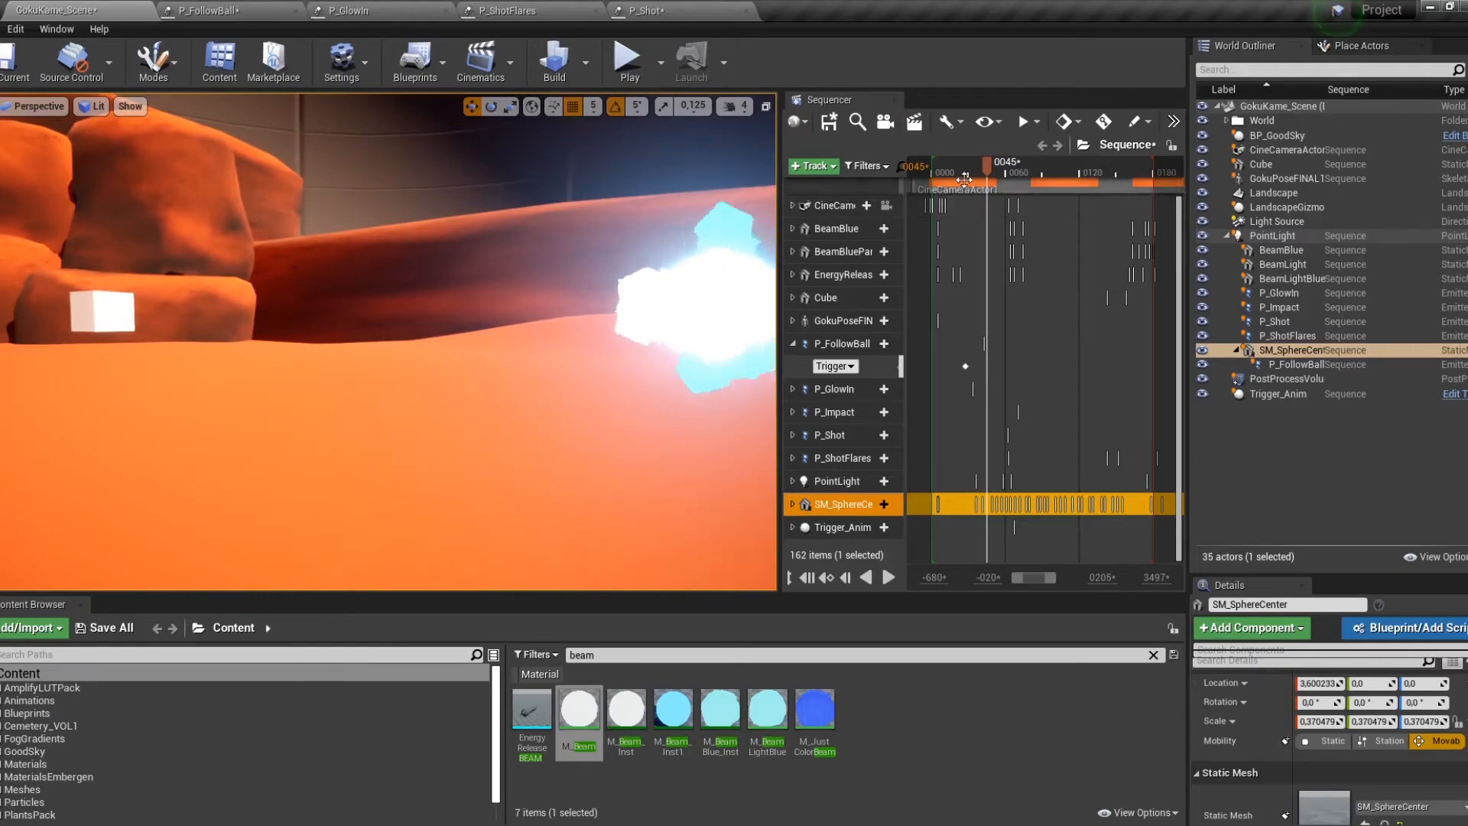
{"action": "key", "text": "space"}
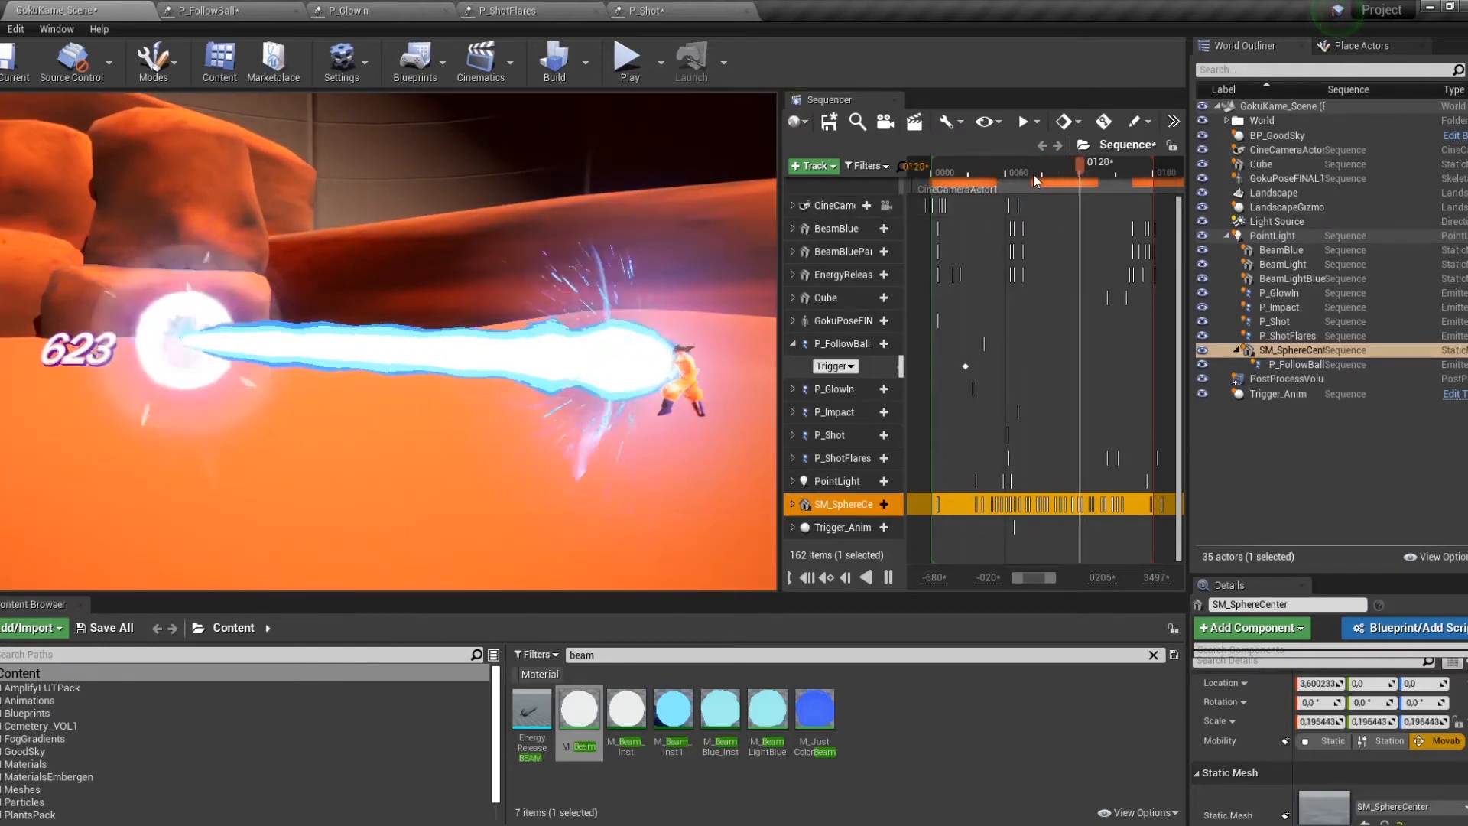
{"action": "left_click_drag", "start_coordinate": [1034, 173], "coordinate": [953, 177]}
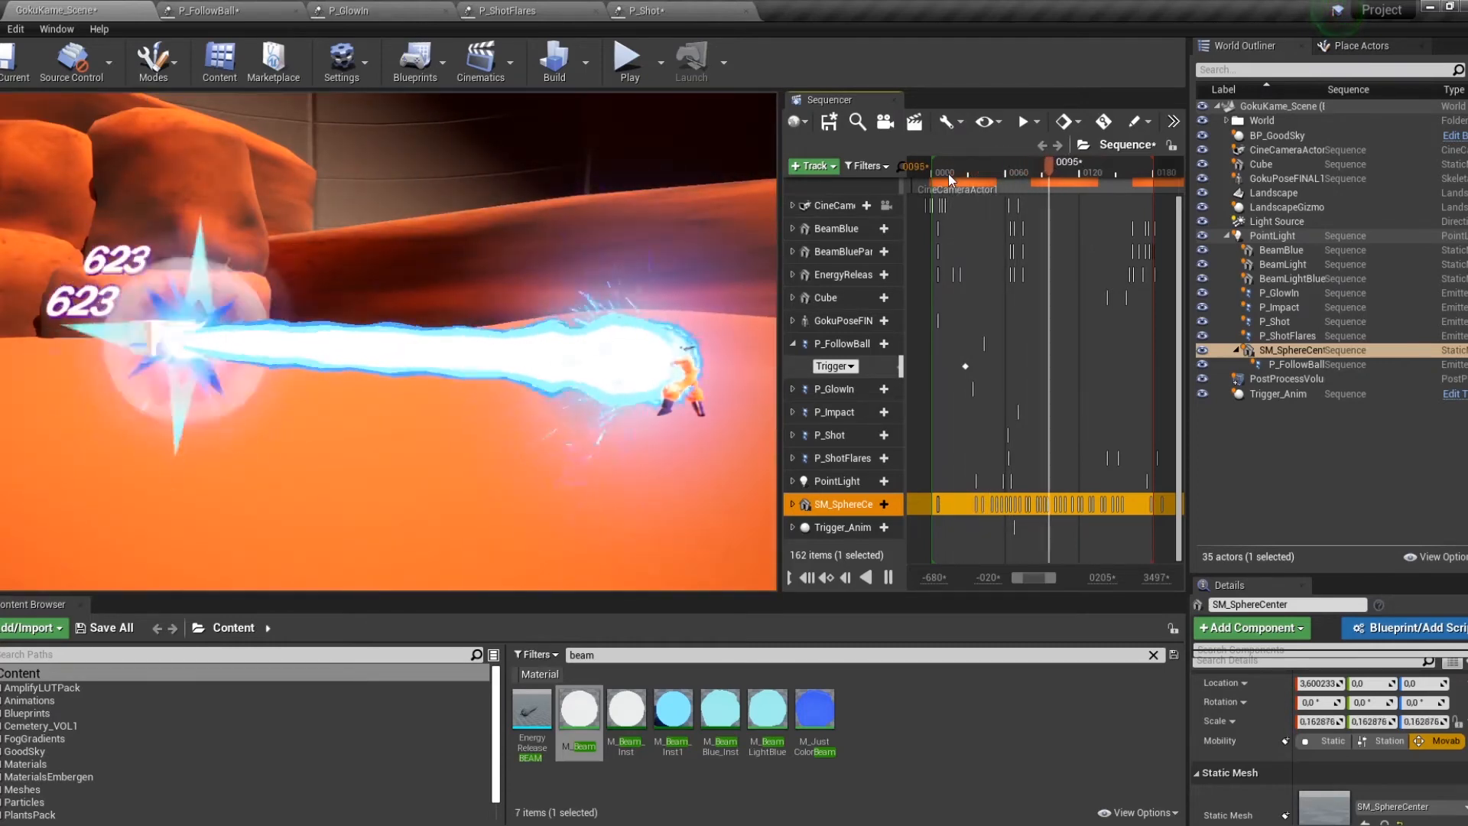
Replay the beam shot several times from near the sequence's start to examine the P_Shot burst around Goku.
{"action": "left_click", "coordinate": [950, 179]}
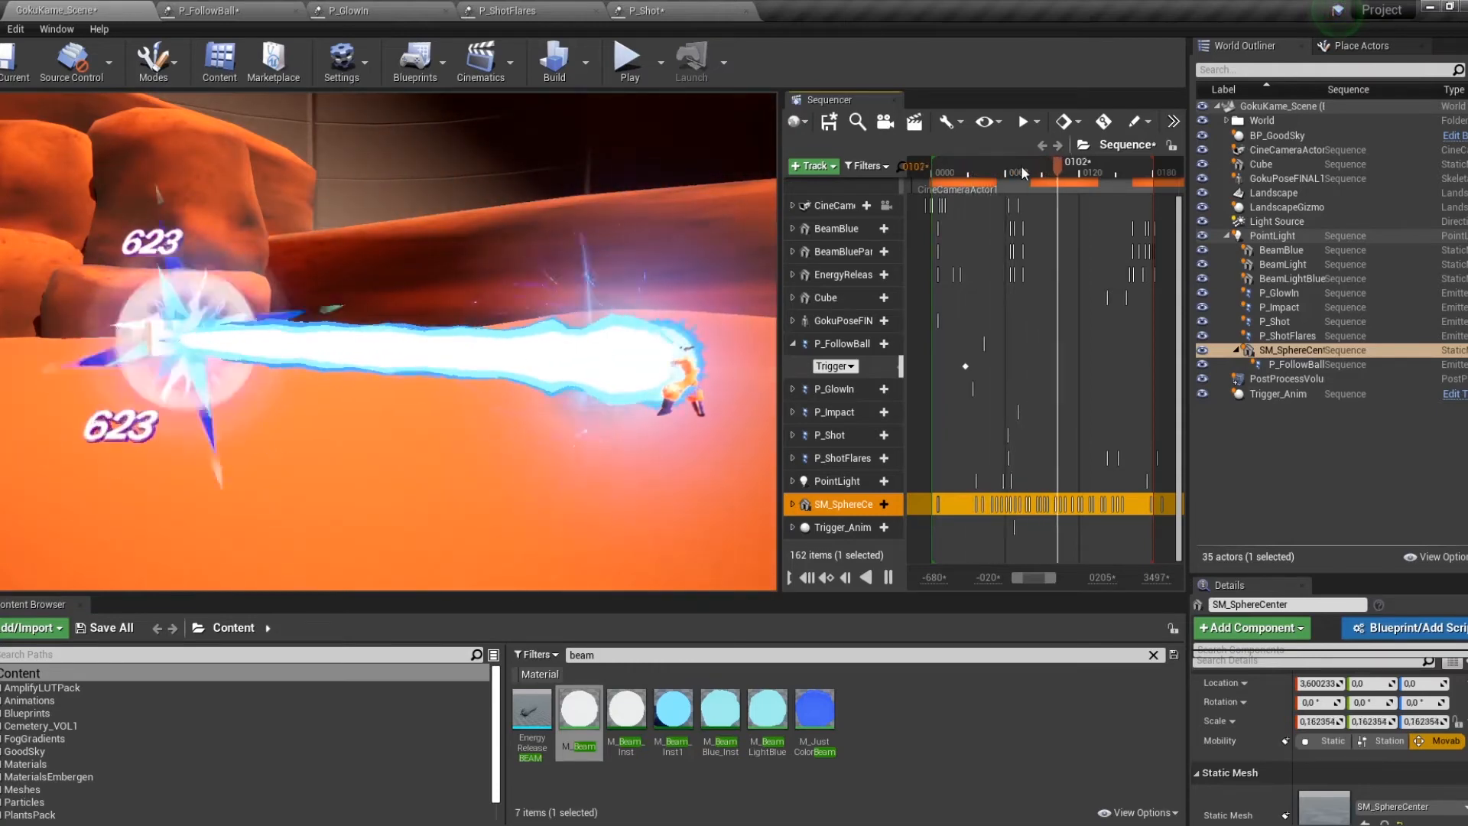
{"action": "left_click_drag", "start_coordinate": [967, 178], "coordinate": [942, 172]}
{"action": "key", "text": "space"}
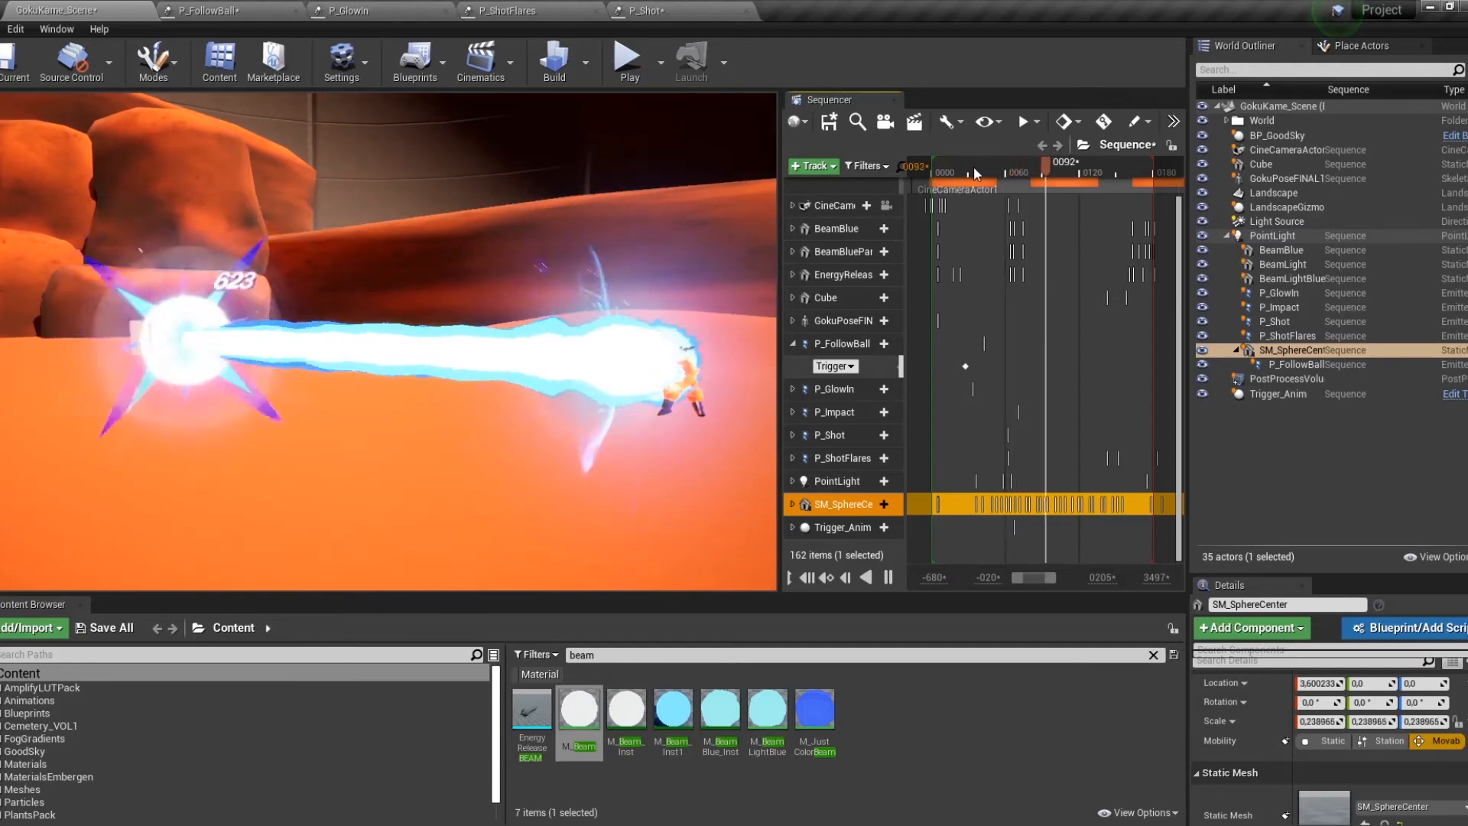
{"action": "left_click_drag", "start_coordinate": [973, 166], "coordinate": [952, 167]}
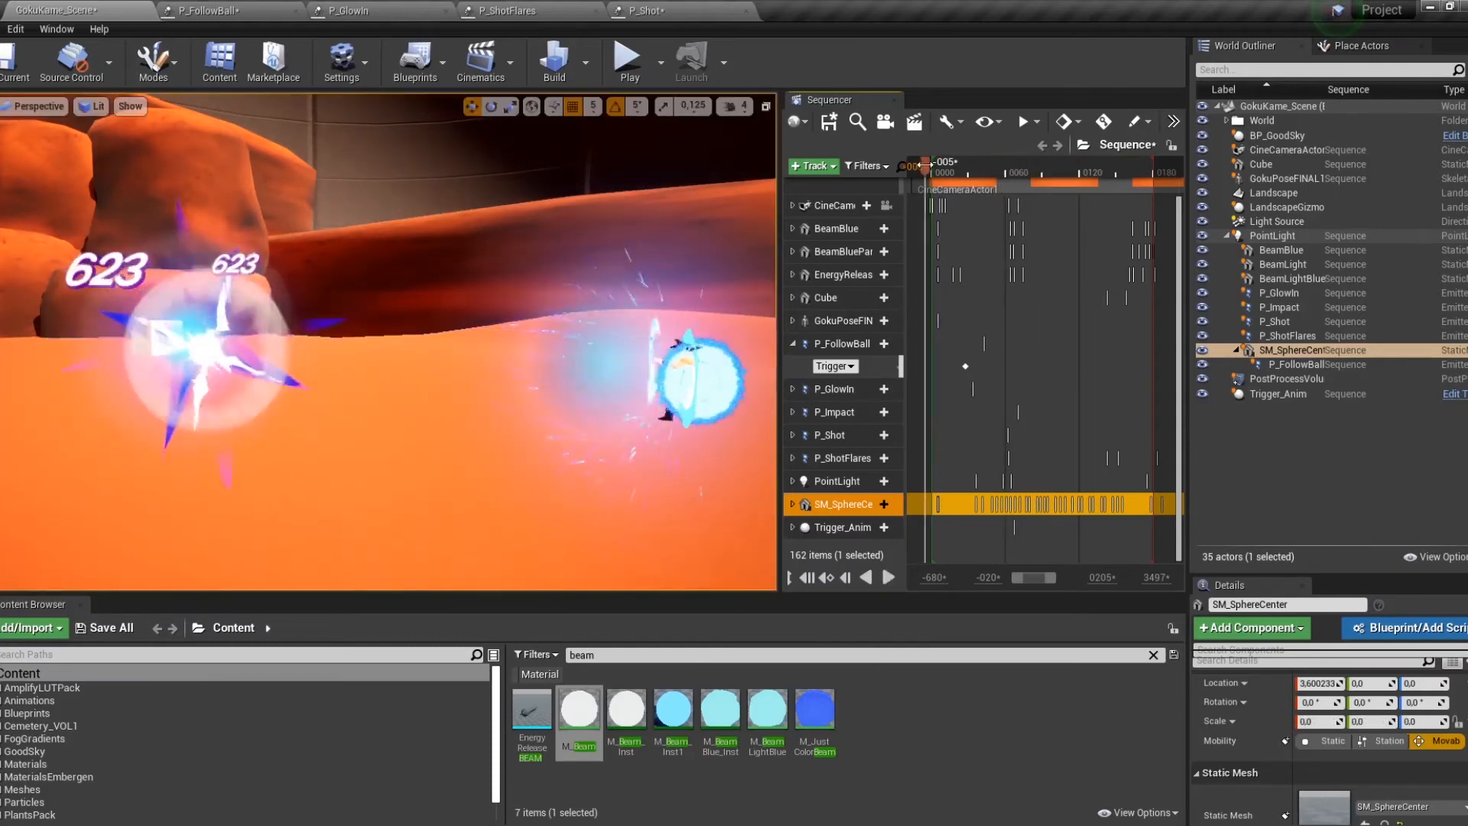
{"action": "key", "text": "space"}
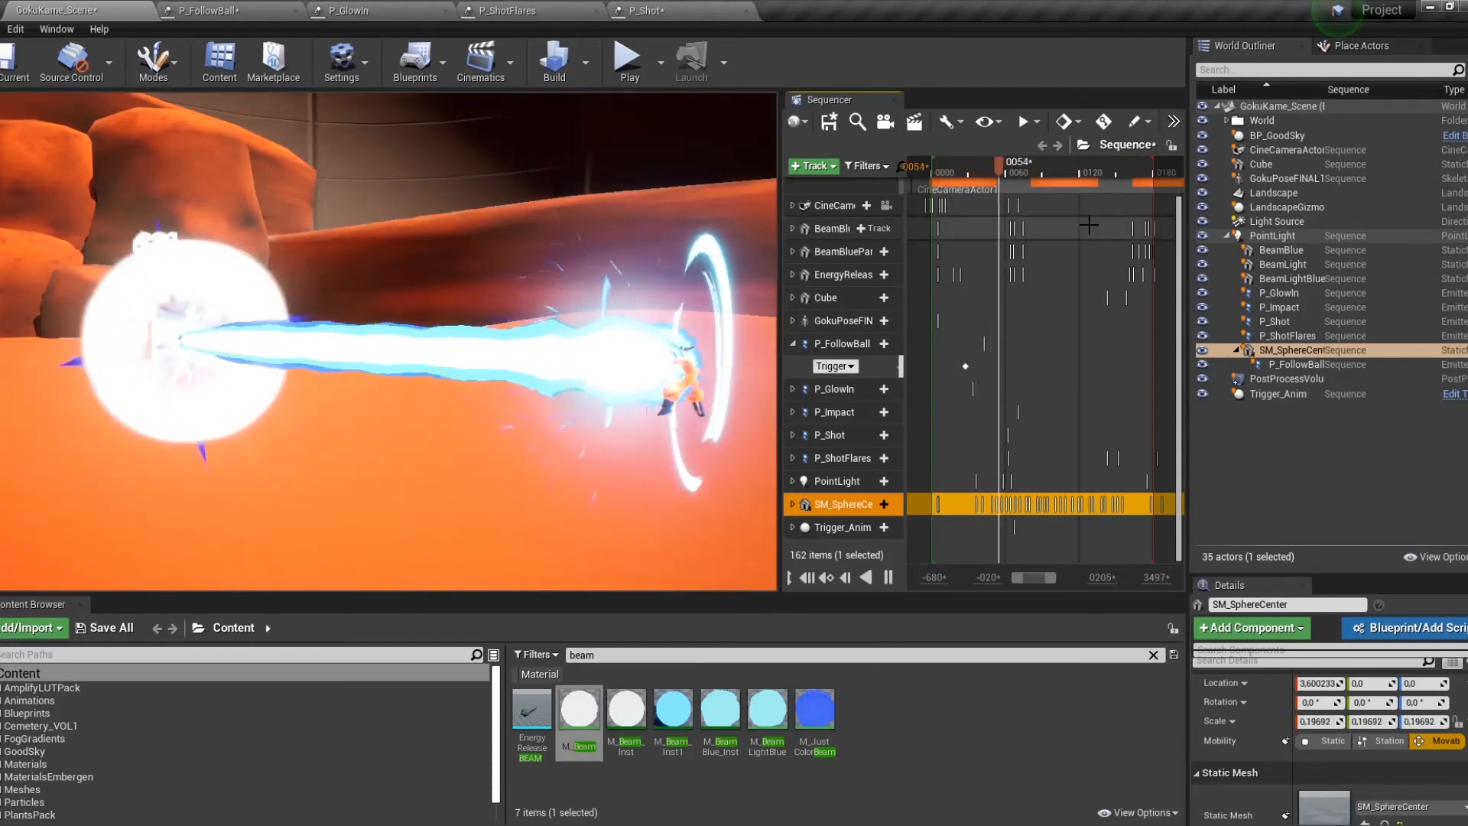
{"action": "left_click_drag", "start_coordinate": [1053, 162], "coordinate": [934, 168]}
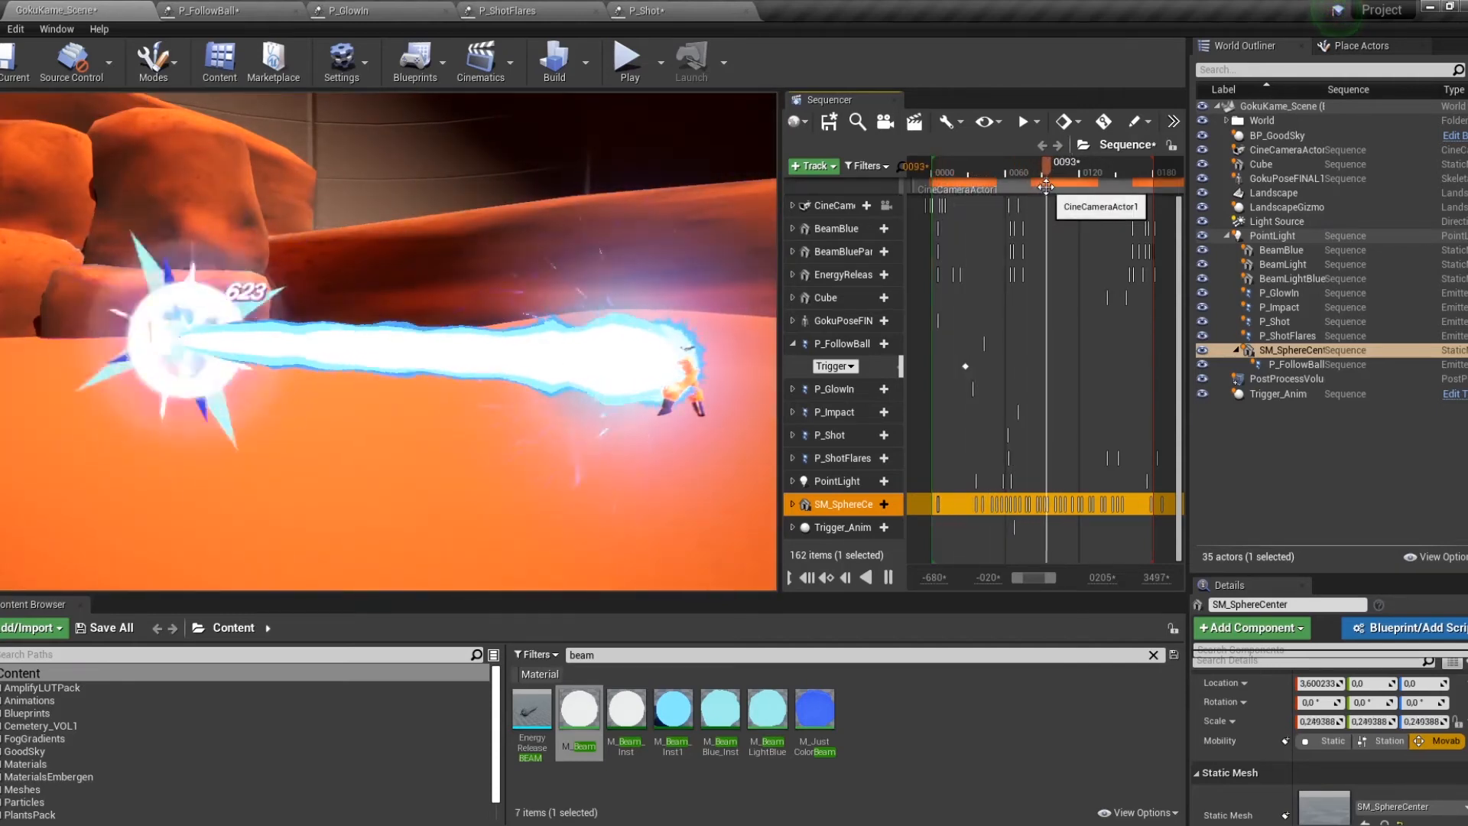
{"action": "left_click", "coordinate": [945, 170]}
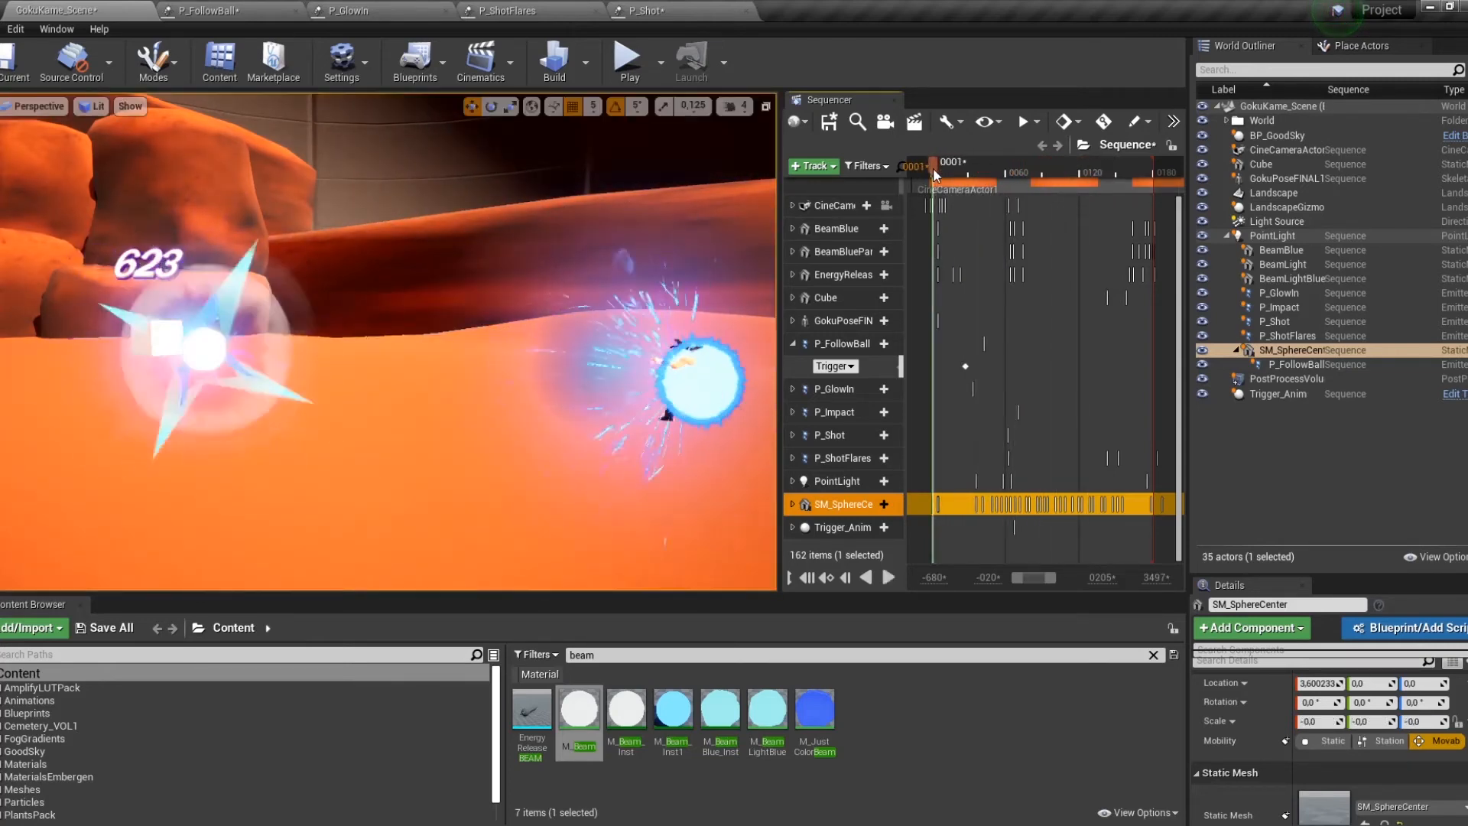
{"action": "left_click", "coordinate": [934, 168]}
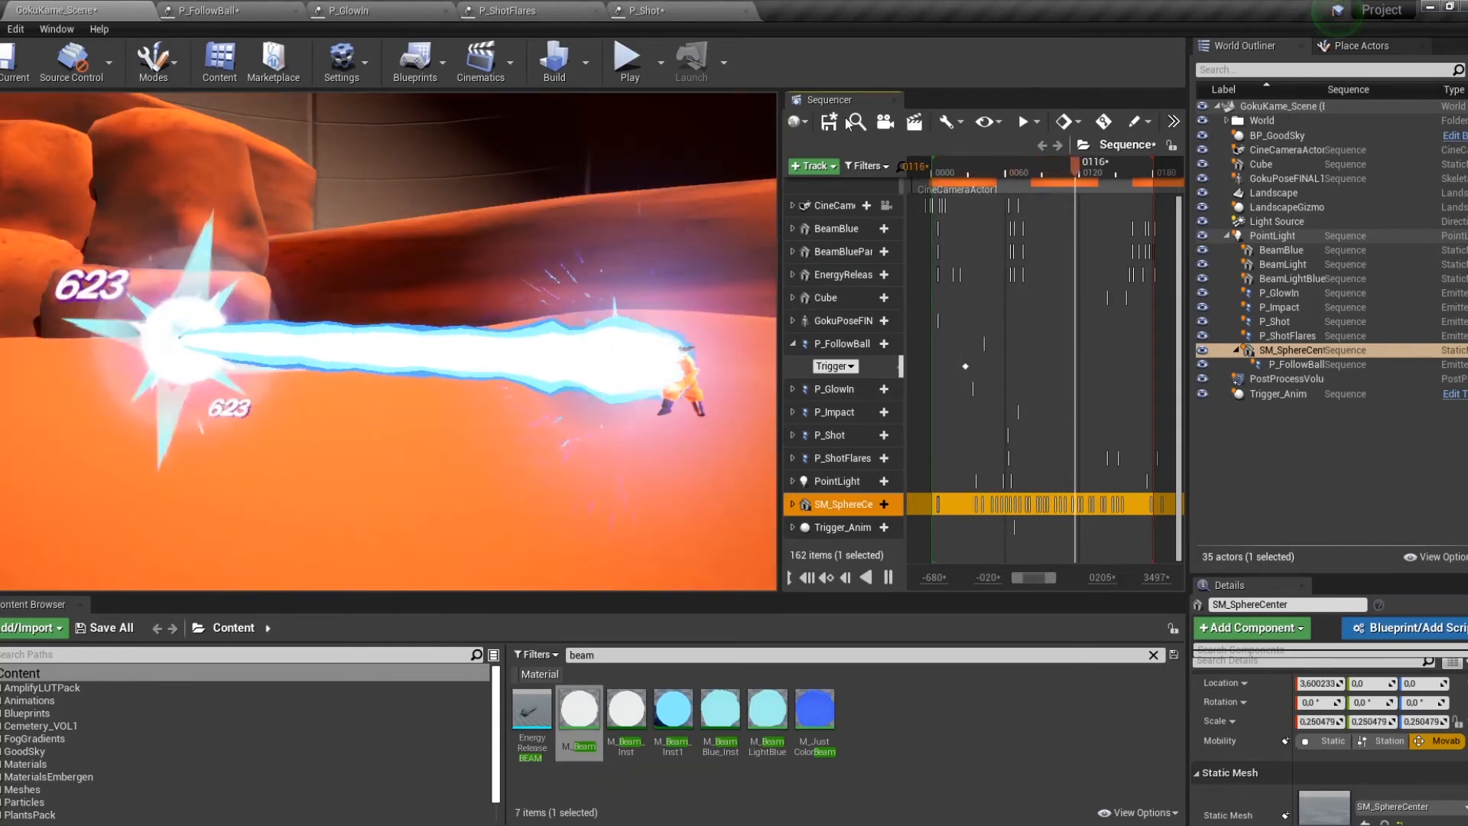
Go back to P_Shot and preview its first Particle Emitter and GlowLight emitter alone in turn, ending each solo.
{"action": "left_click", "coordinate": [205, 9]}
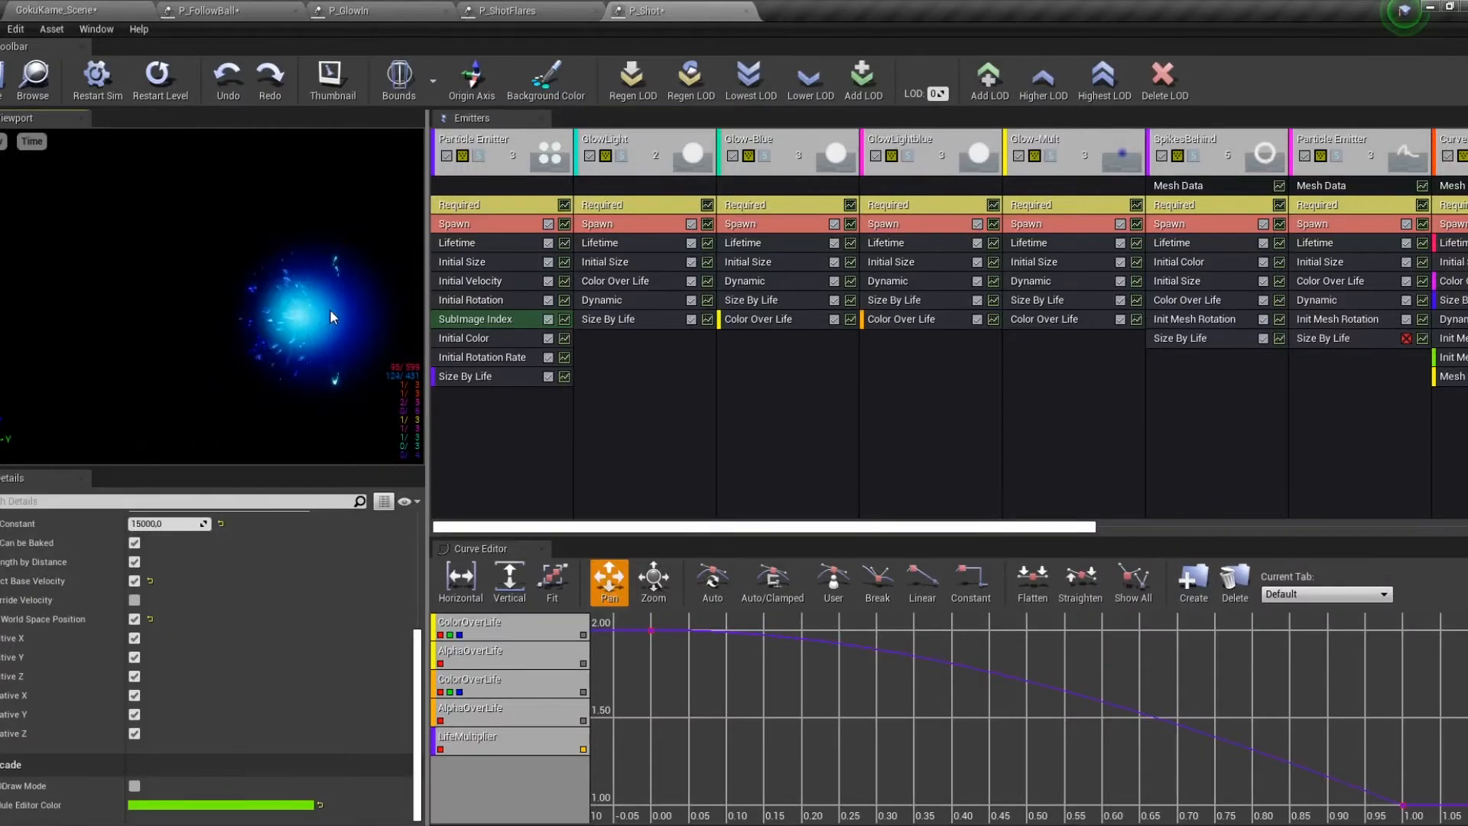
{"action": "left_click", "coordinate": [478, 156]}
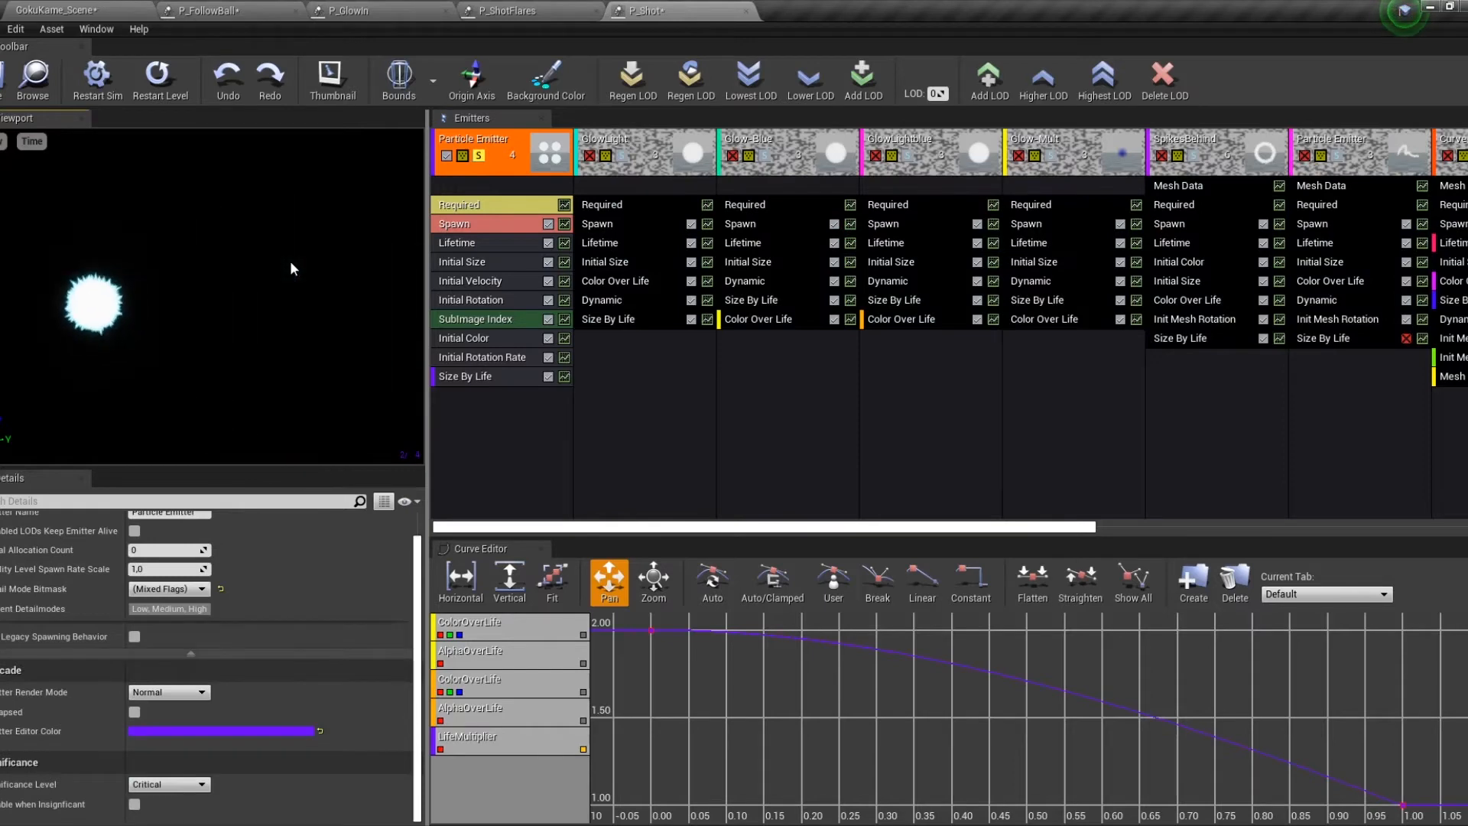
{"action": "left_click", "coordinate": [478, 156]}
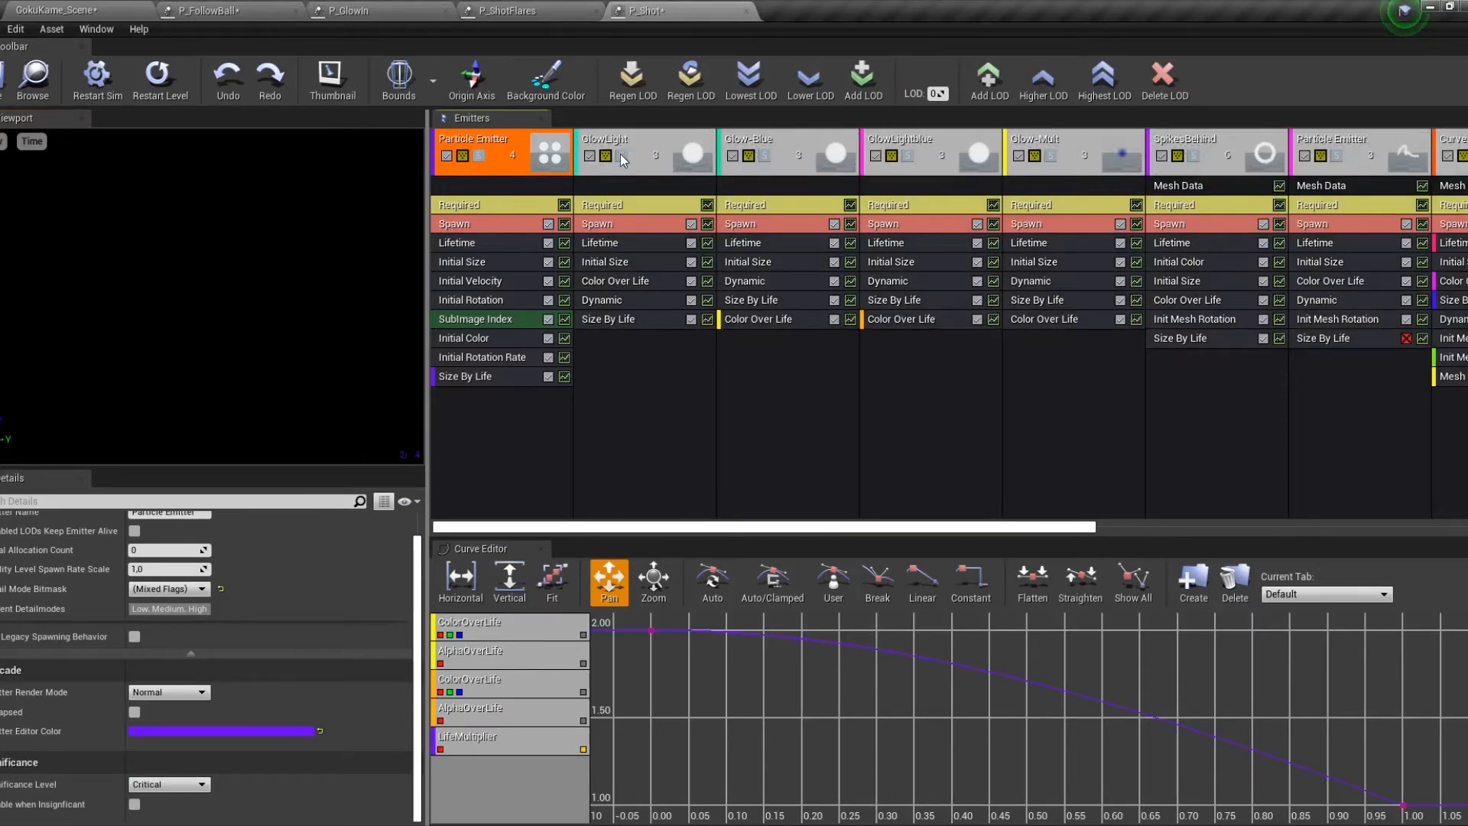
{"action": "left_click", "coordinate": [622, 156]}
{"action": "left_click", "coordinate": [621, 158]}
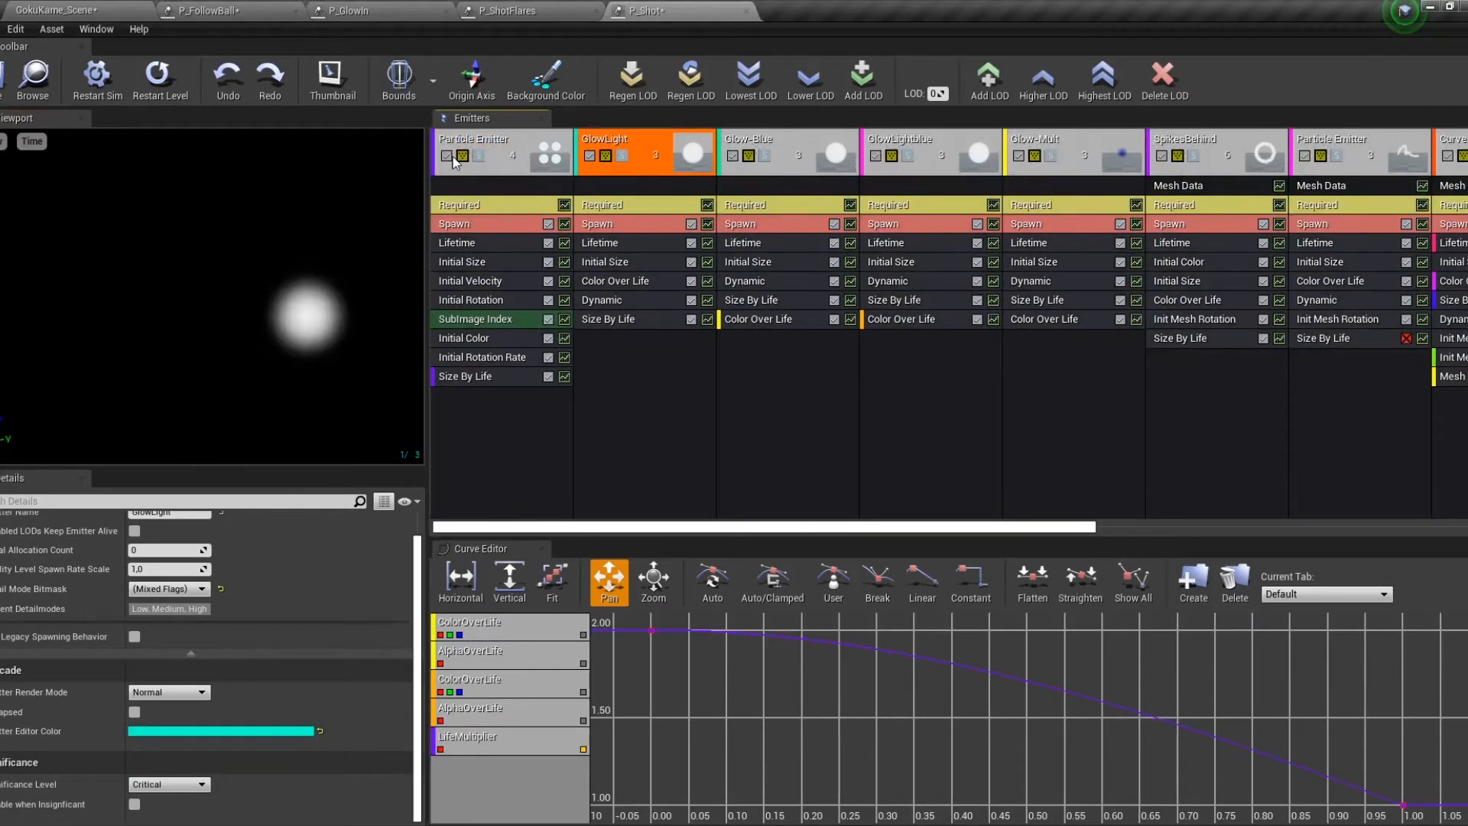
Disable P_Shot's first Particle Emitter, then solo the GlowLight, Glow-Blue, GlowLightblue and Glow-Mult emitters together.
{"action": "left_click", "coordinate": [450, 168]}
{"action": "mouse_move", "coordinate": [327, 256]}
{"action": "left_mouse_down"}
{"action": "mouse_move", "coordinate": [237, 241]}
{"action": "mouse_move", "coordinate": [266, 276]}
{"action": "mouse_move", "coordinate": [252, 257]}
{"action": "mouse_move", "coordinate": [333, 259]}
{"action": "left_mouse_up"}
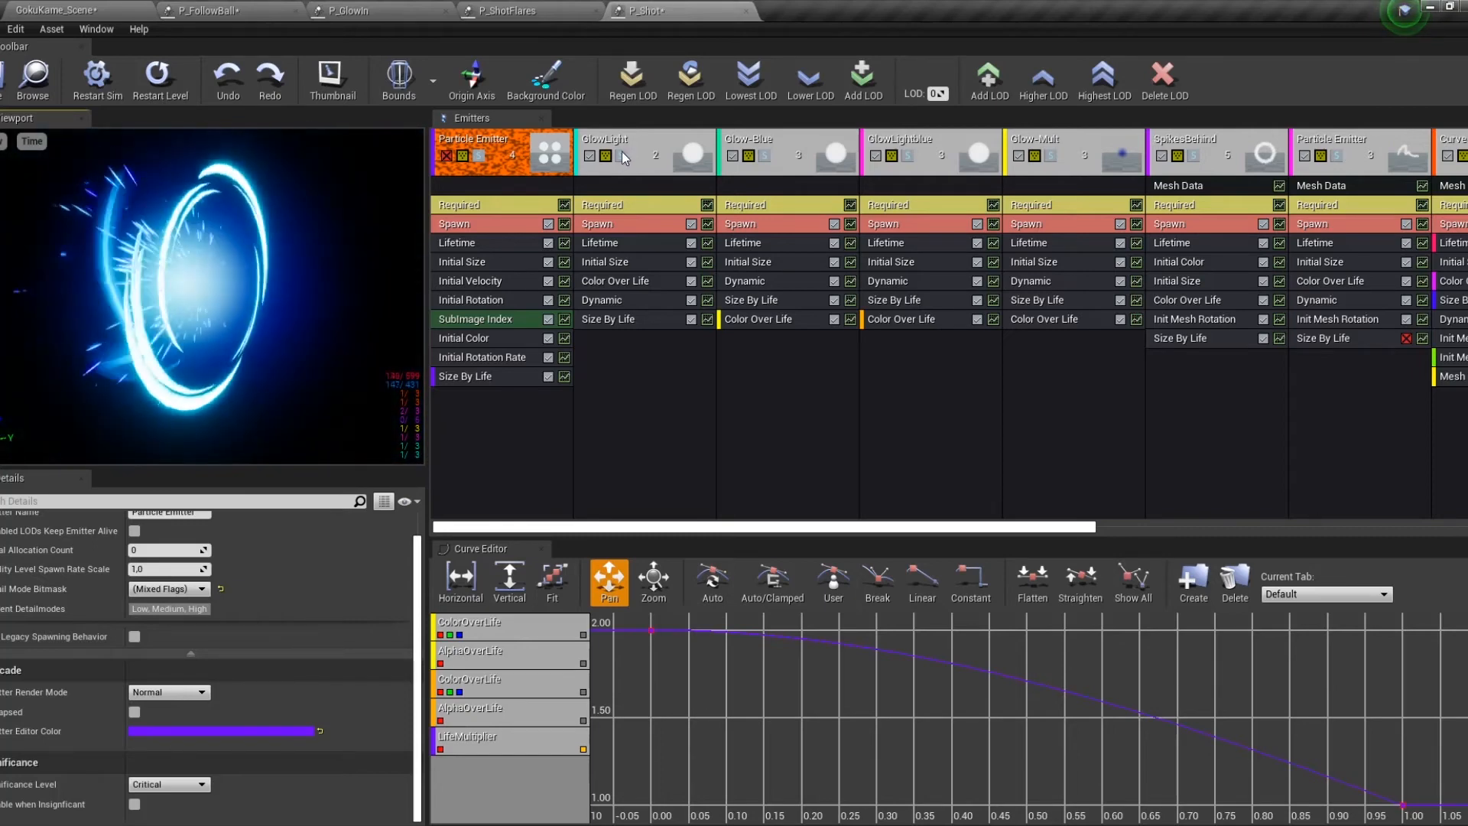
{"action": "left_click", "coordinate": [621, 159]}
{"action": "left_click", "coordinate": [765, 155]}
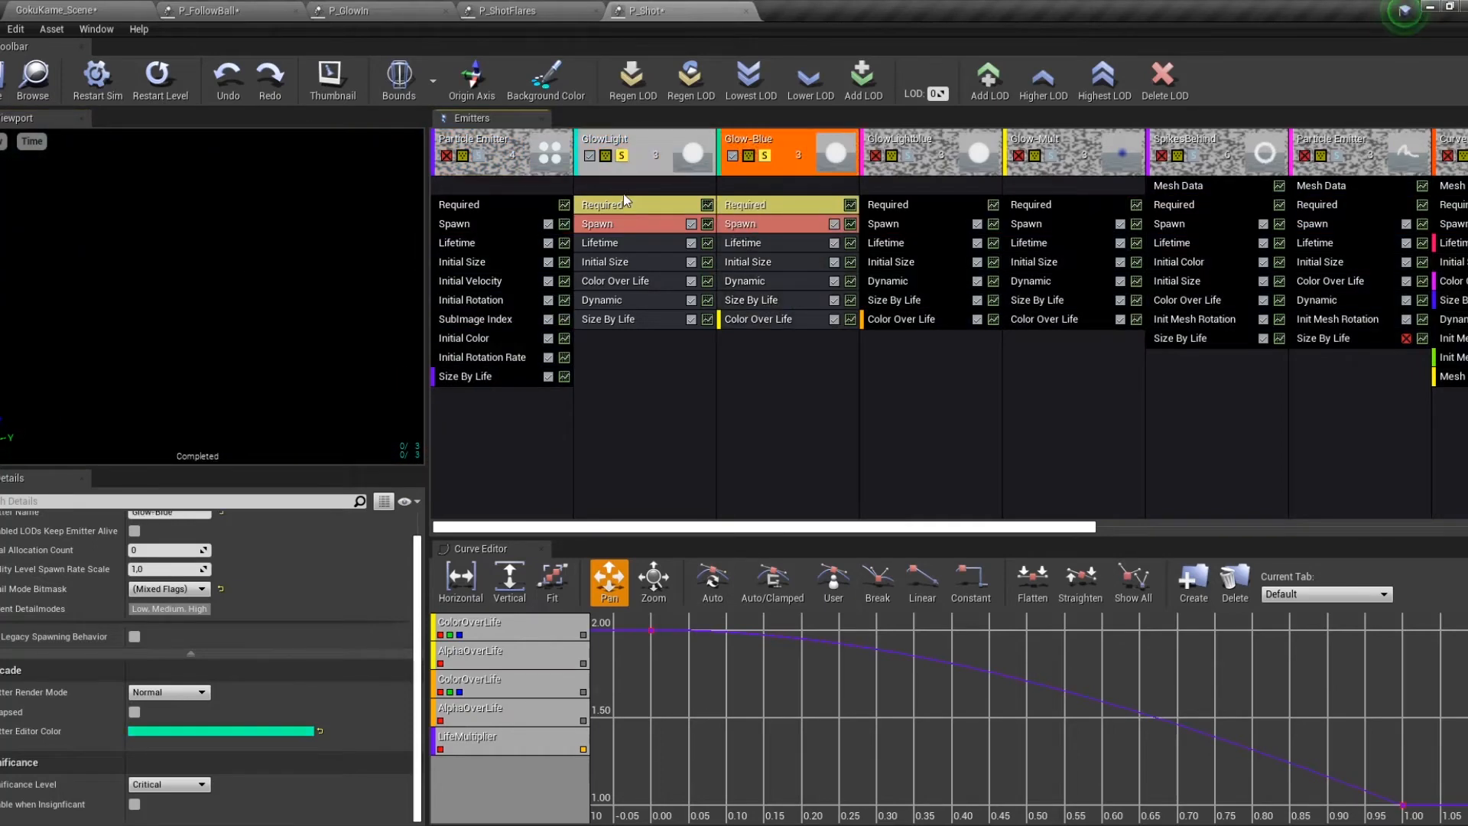
{"action": "left_click", "coordinate": [908, 157]}
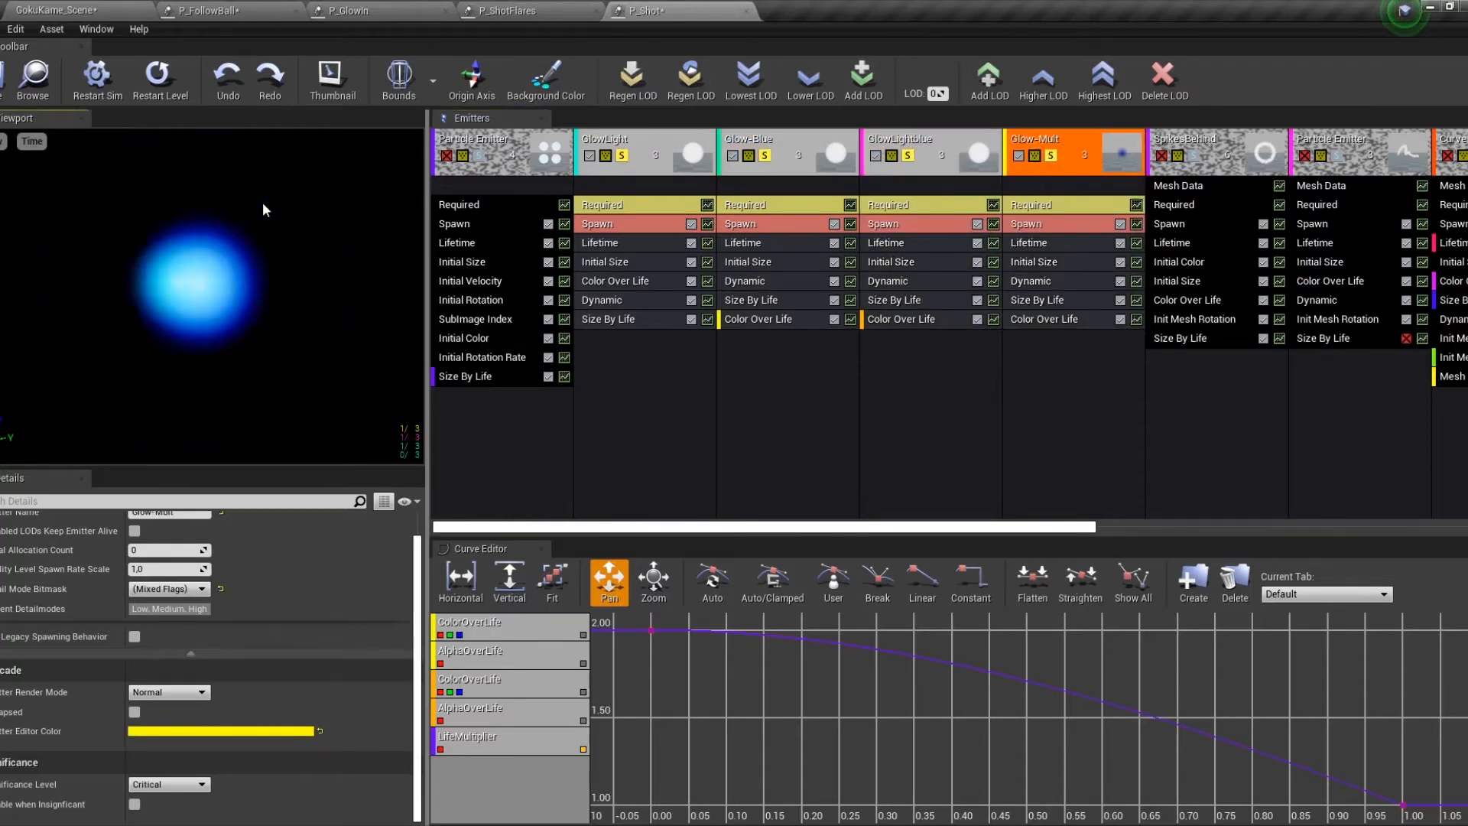
Change the P_Shot preview's animation speed and examine the combined glow from another angle.
{"action": "left_click", "coordinate": [42, 141]}
{"action": "left_click", "coordinate": [105, 222]}
{"action": "left_click_drag", "start_coordinate": [265, 297], "coordinate": [295, 299]}
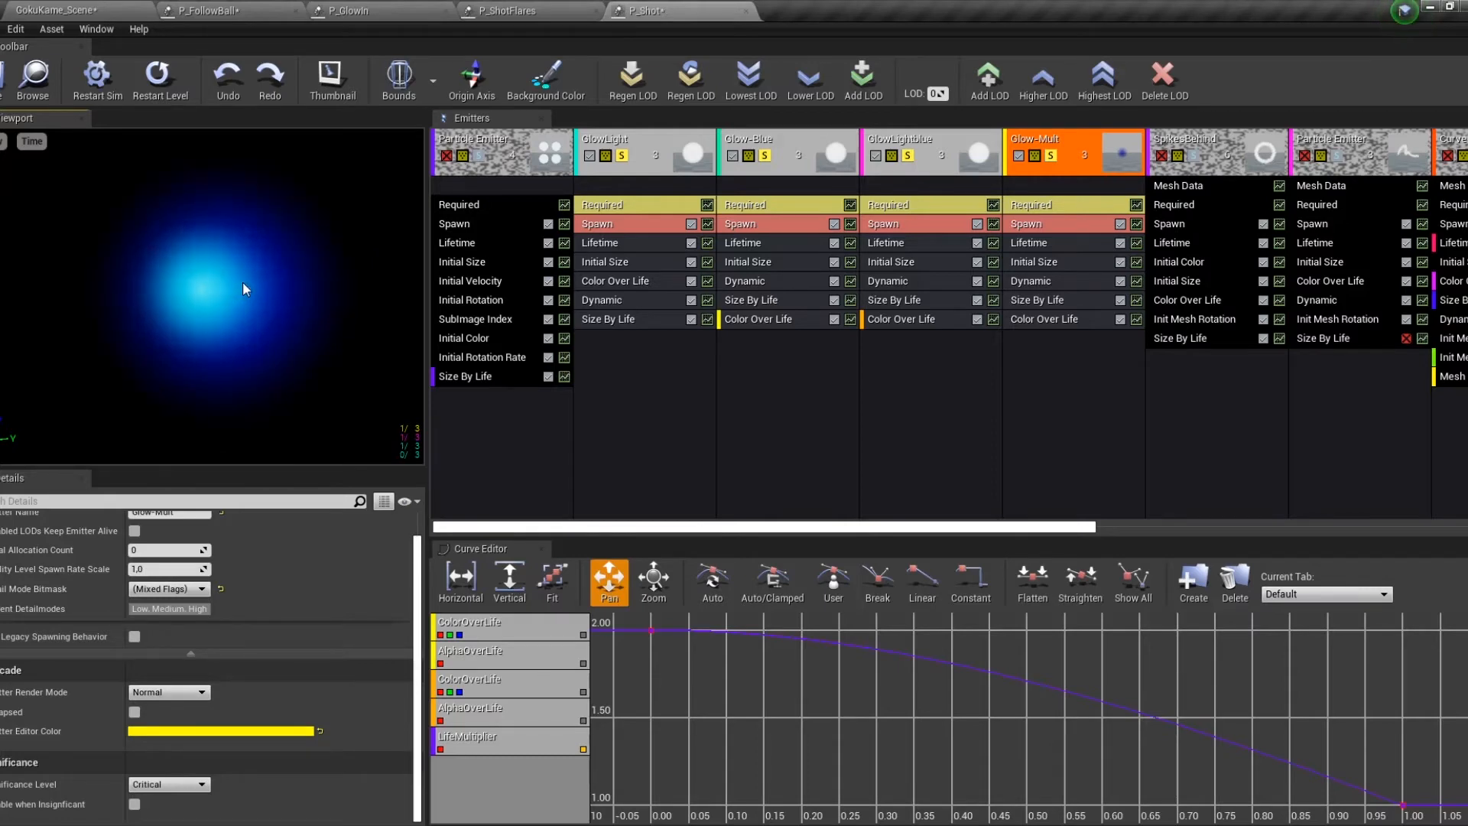
End the solo on the four glow emitters and solo the SpikesBehind emitter instead.
{"action": "left_click", "coordinate": [640, 160]}
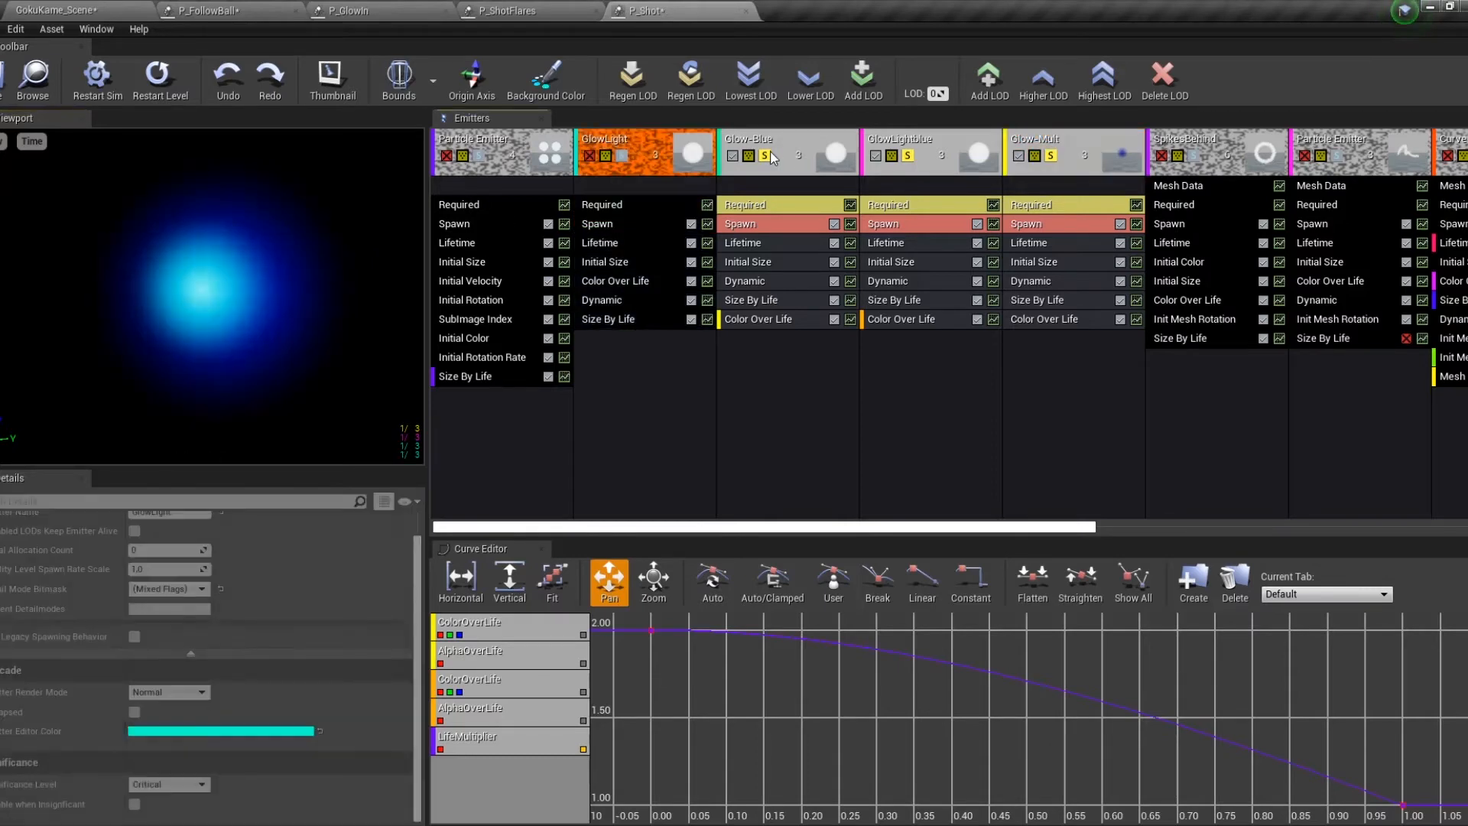
{"action": "left_click", "coordinate": [762, 155]}
{"action": "left_click", "coordinate": [907, 155]}
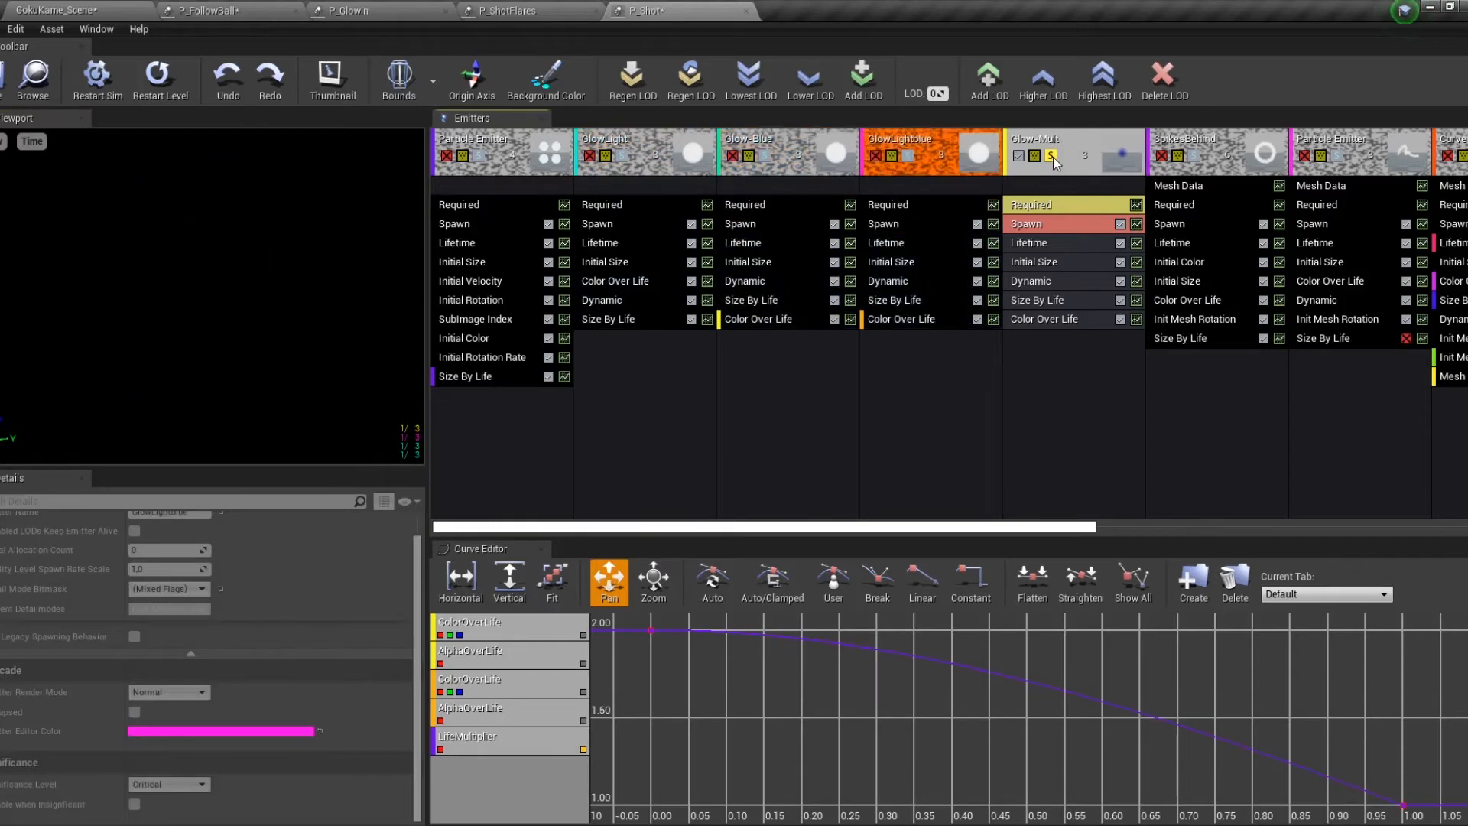
{"action": "left_click", "coordinate": [1195, 155]}
{"action": "left_click", "coordinate": [1052, 156]}
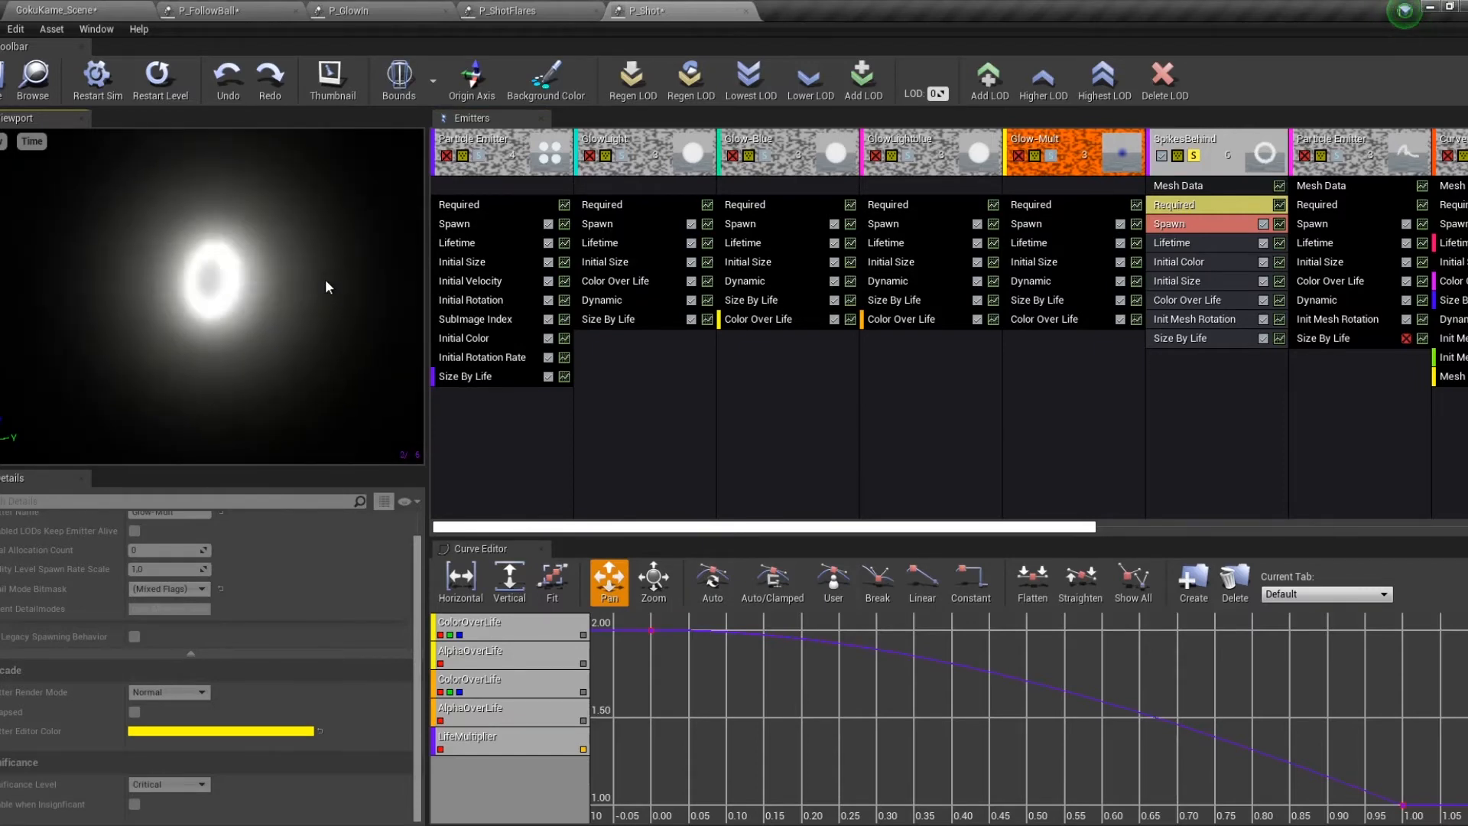
Open the EnergyReleaseHALFCILYNDER mesh from SpikesBehind's Mesh Data and examine its shape from several sides.
{"action": "left_click", "coordinate": [1206, 187]}
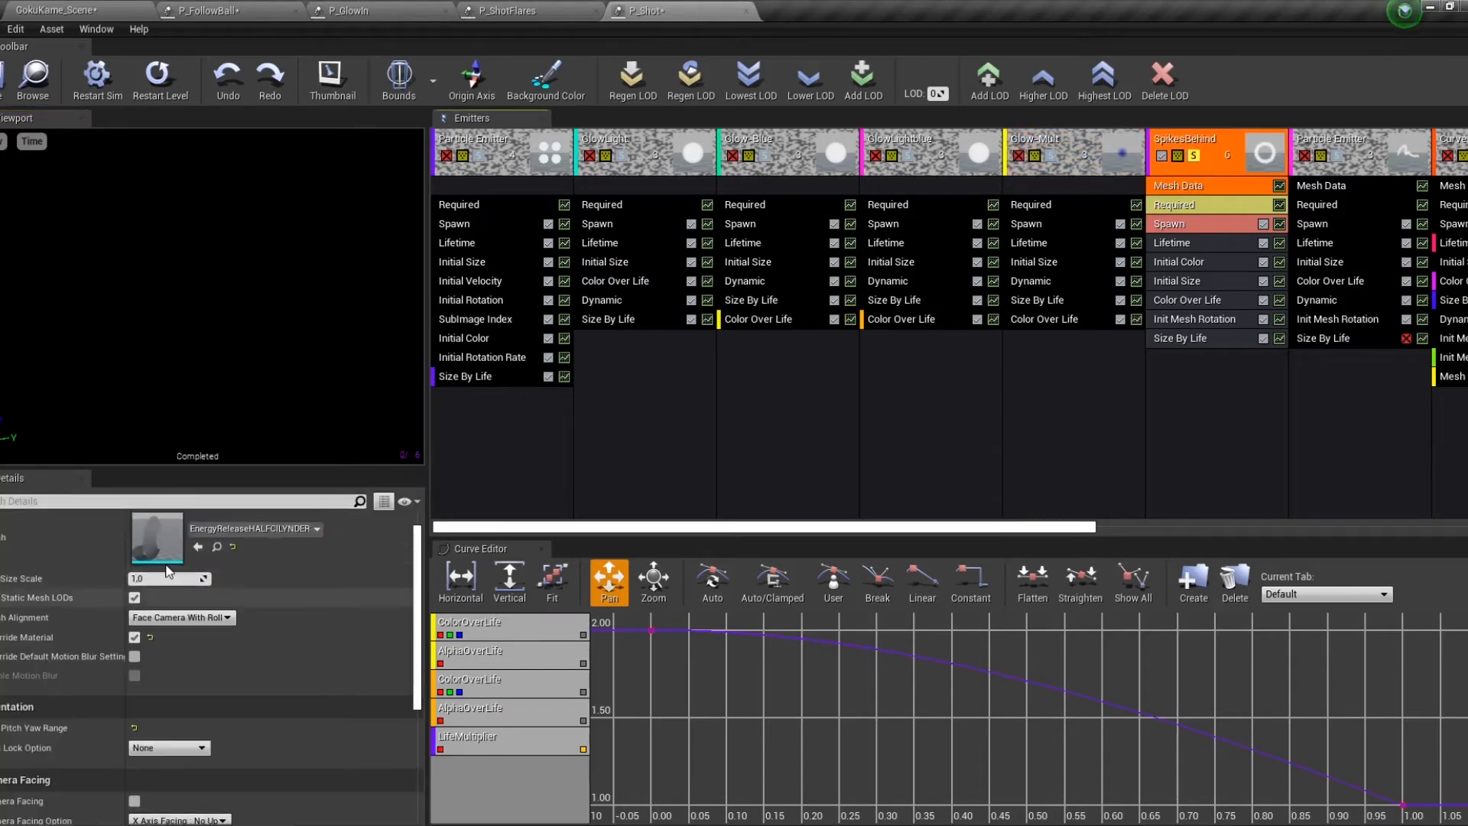
{"action": "double_click", "coordinate": [159, 580]}
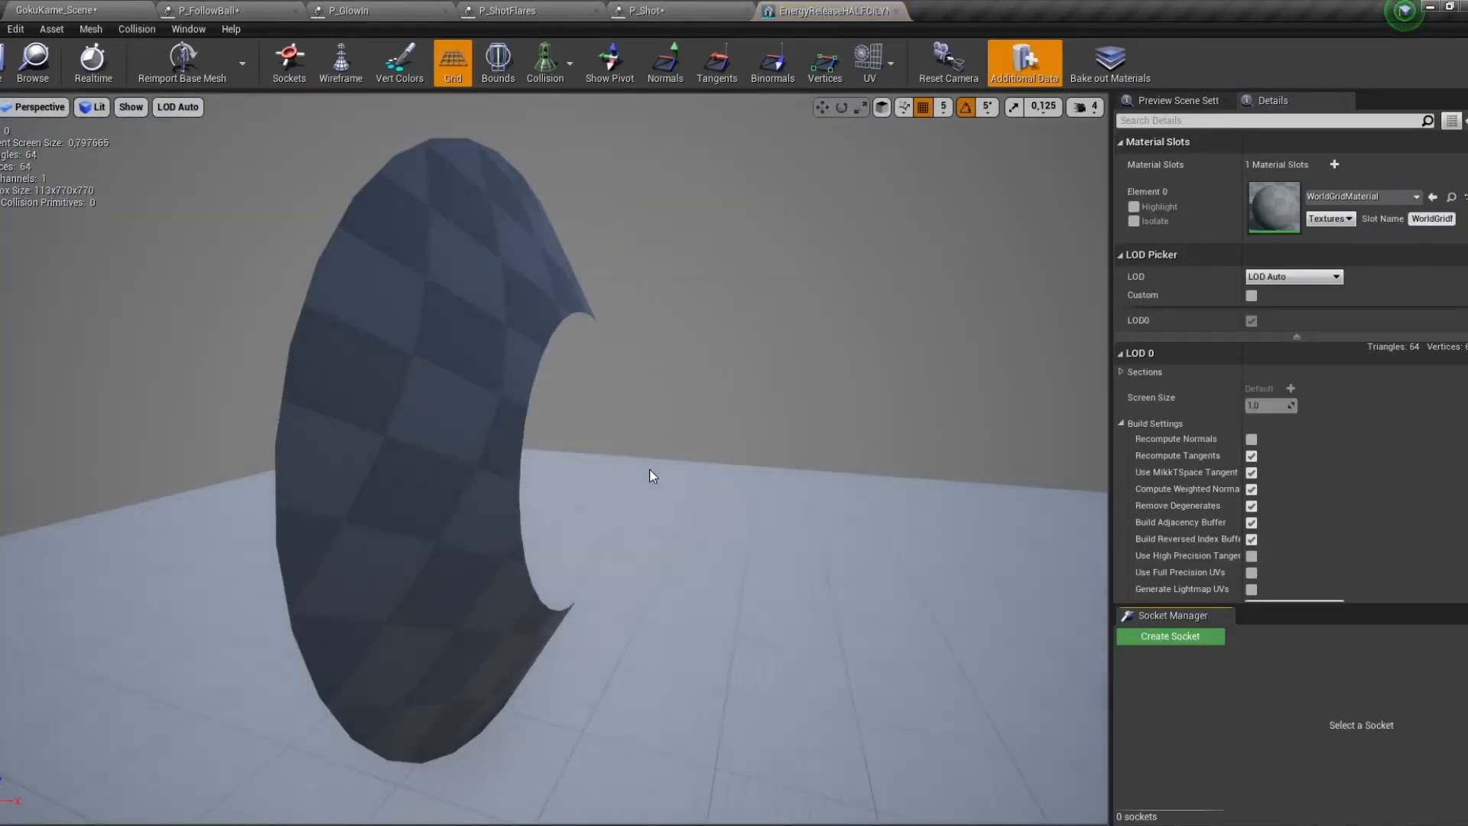
{"action": "right_click_drag", "start_coordinate": [554, 458], "coordinate": [764, 458]}
{"action": "right_click_drag", "start_coordinate": [581, 396], "coordinate": [718, 353]}
Return to P_Shot and change the preview's animation speed to examine the SpikesBehind emitter.
{"action": "left_click", "coordinate": [719, 10]}
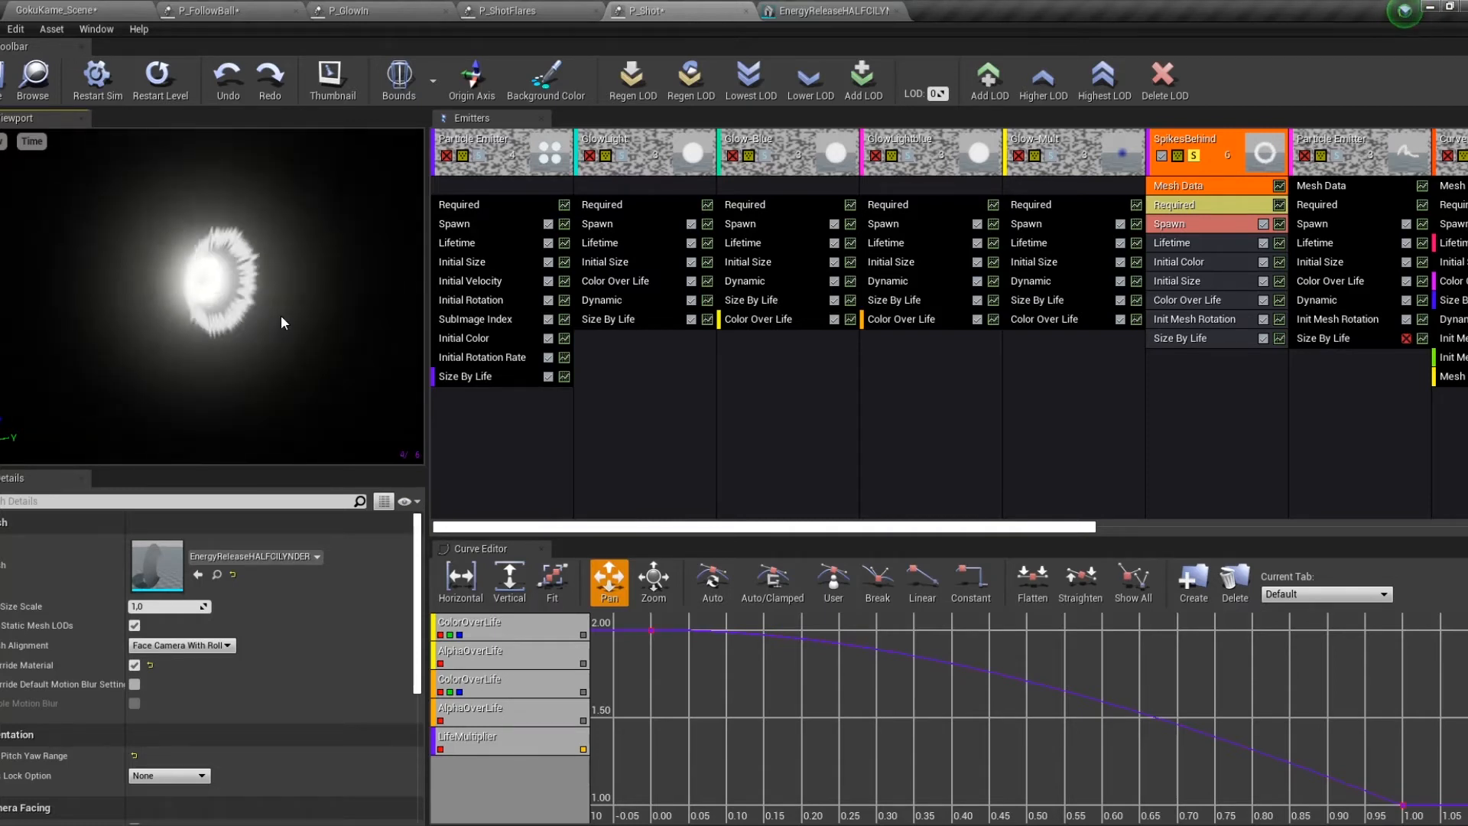
{"action": "left_click", "coordinate": [32, 141]}
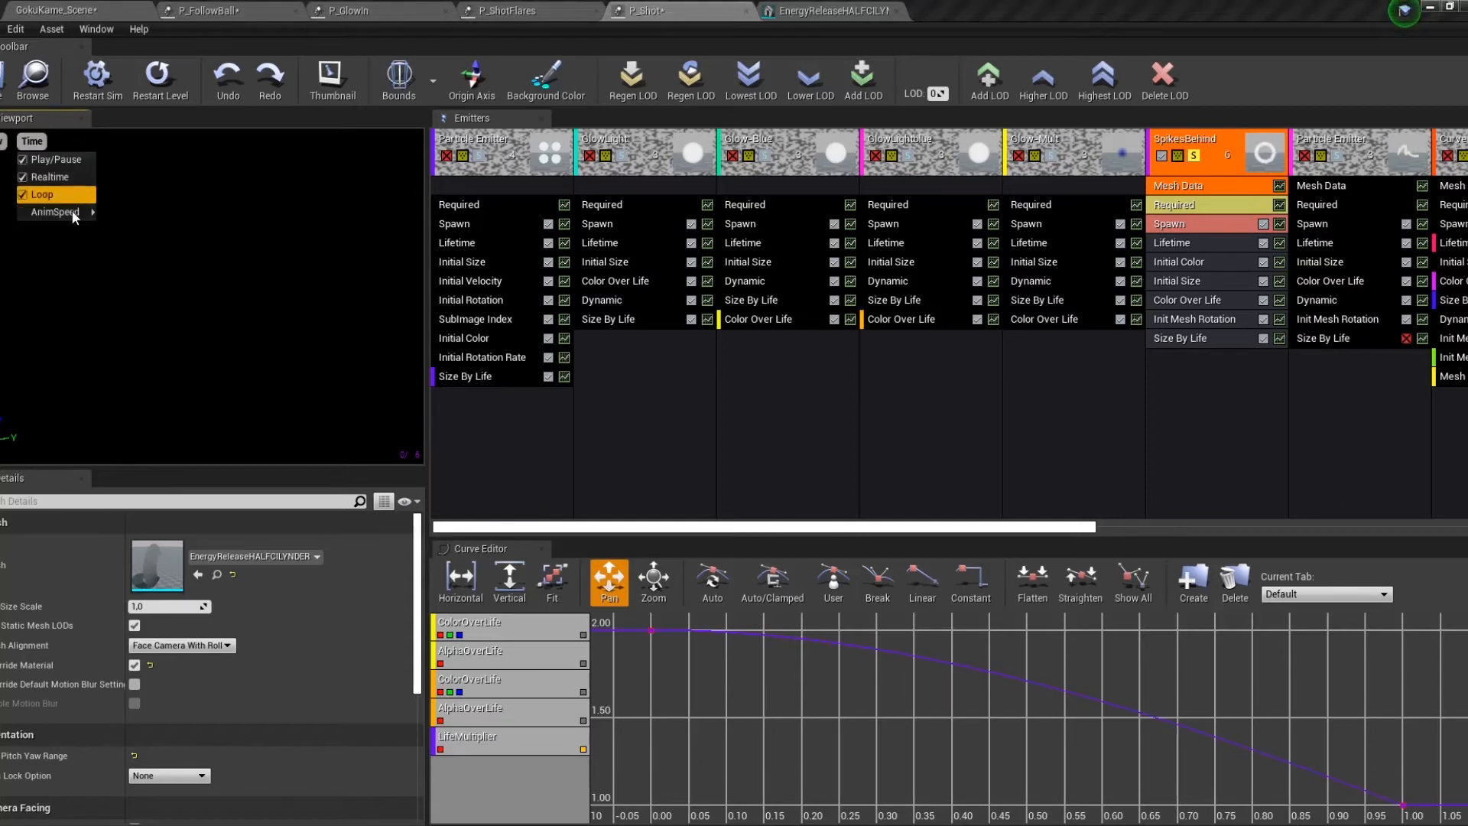
{"action": "left_click", "coordinate": [119, 224]}
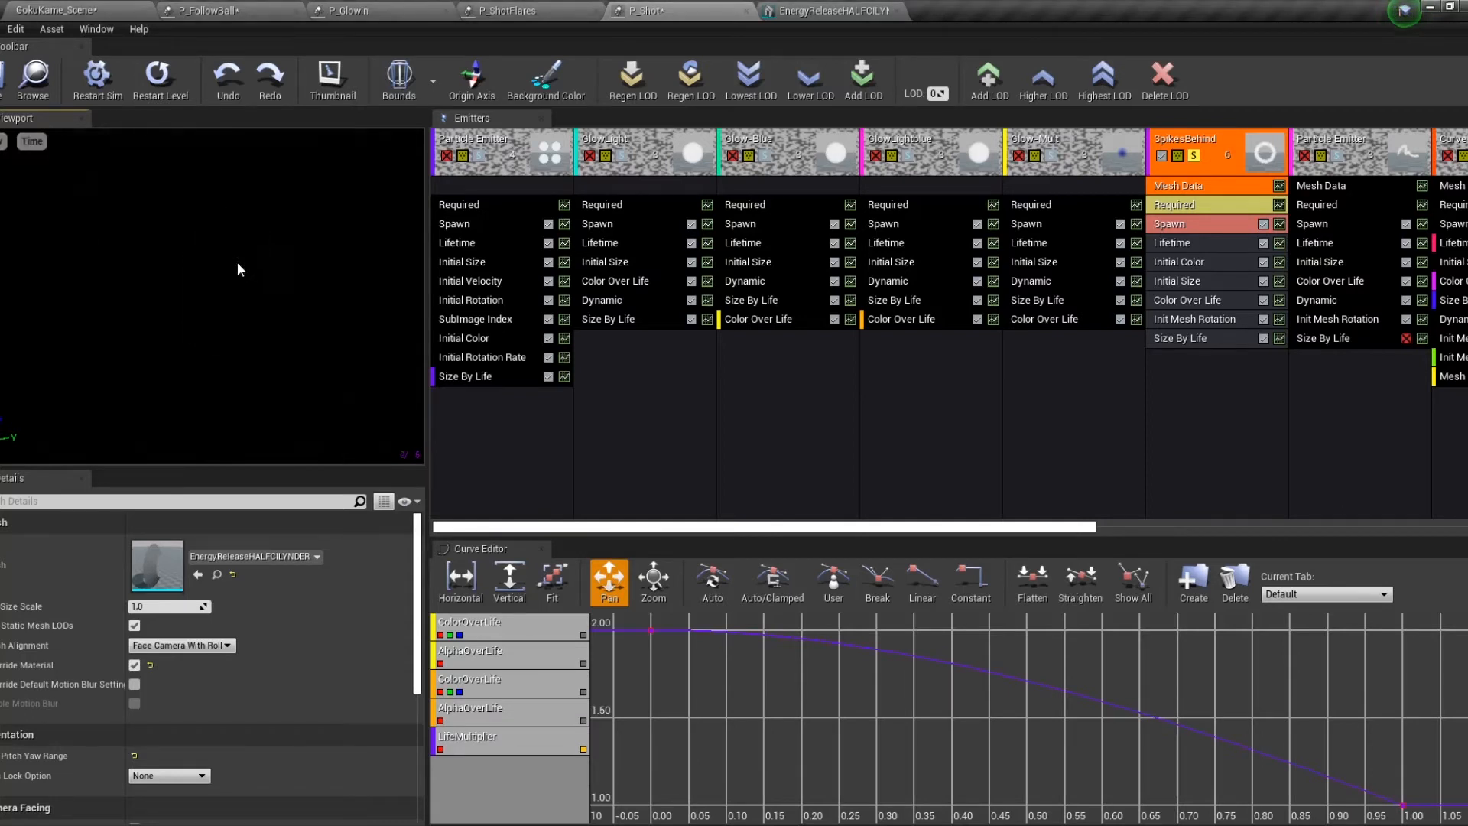
Solo the Particle Emitter beside SpikesBehind, examine its EnergyReleaseHALFSPHERE mesh, and close both open mesh editors.
{"action": "left_click", "coordinate": [1343, 162]}
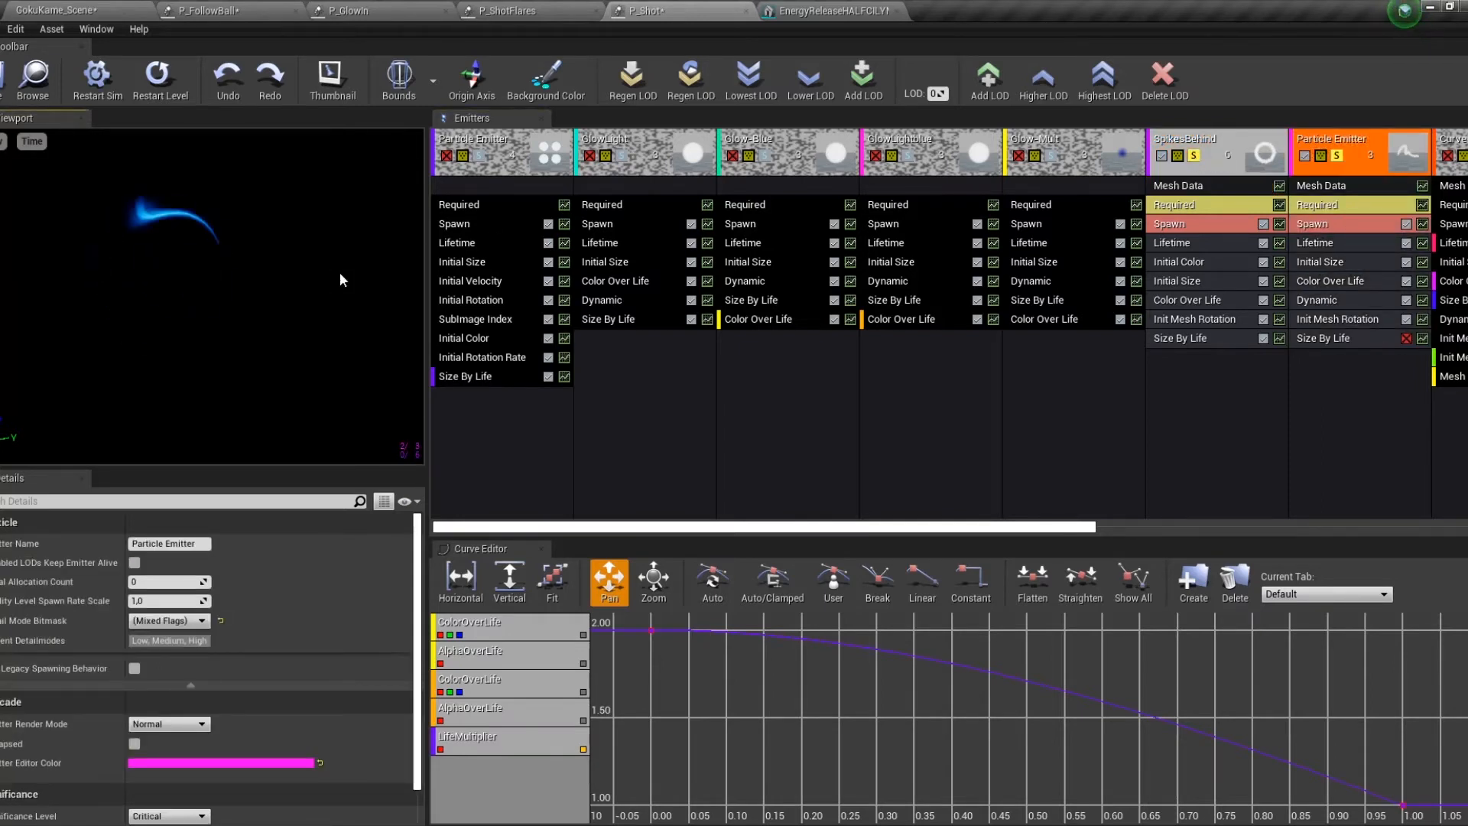
{"action": "left_click", "coordinate": [1343, 186]}
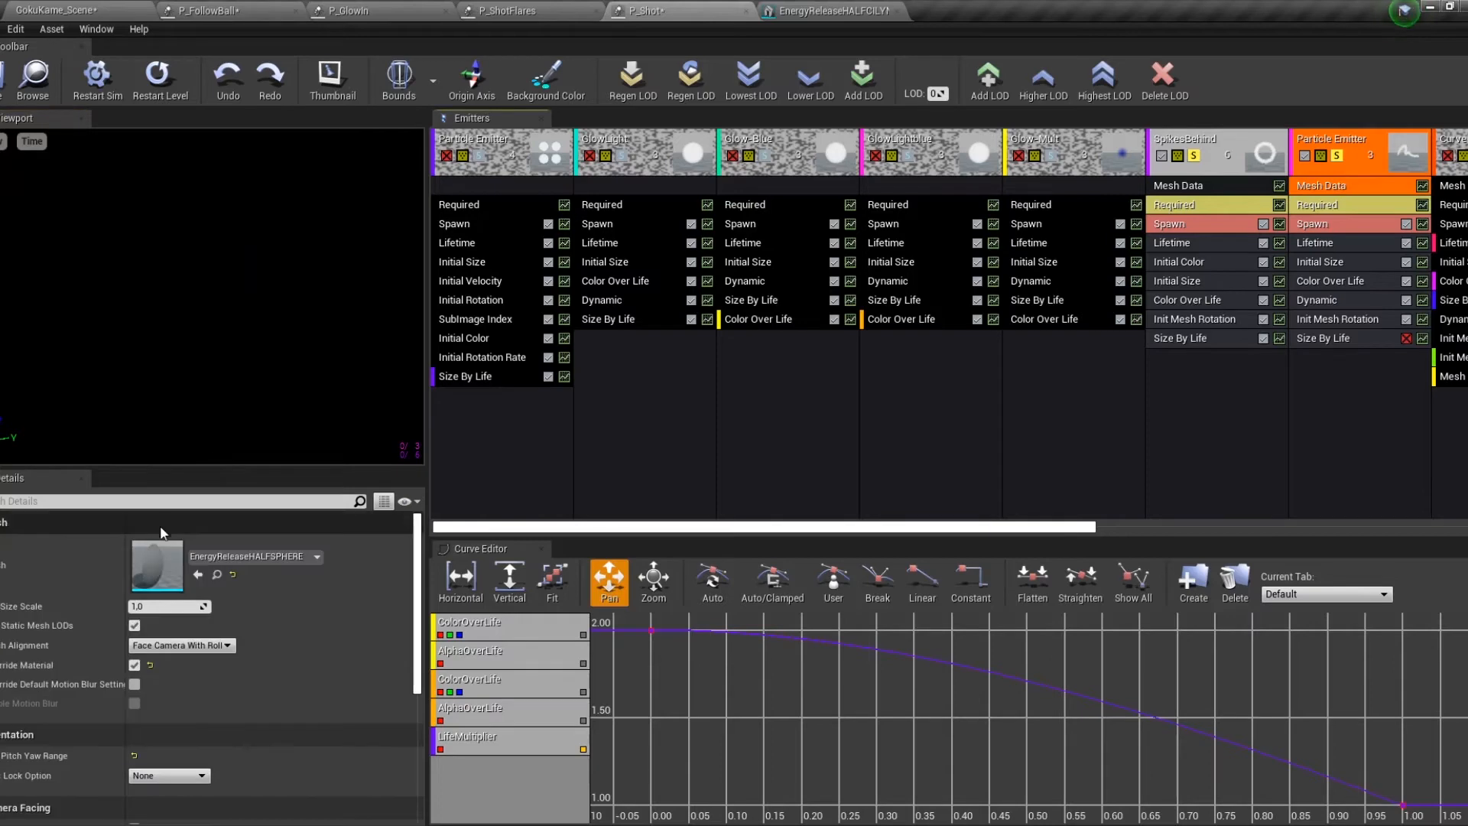
{"action": "double_click", "coordinate": [169, 569]}
{"action": "left_click_drag", "start_coordinate": [586, 376], "coordinate": [482, 391]}
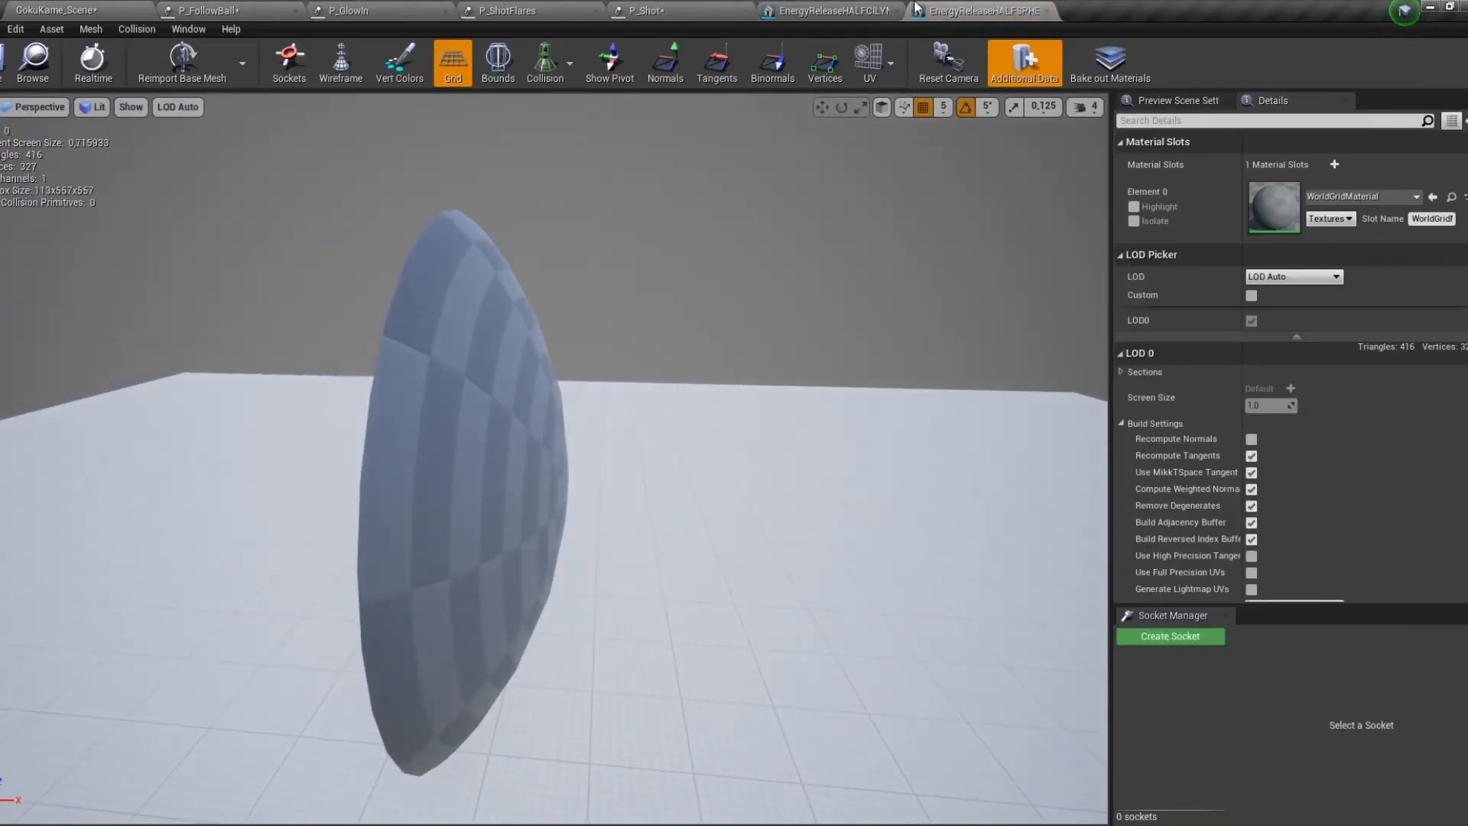
{"action": "middle_click", "coordinate": [975, 6]}
{"action": "middle_click", "coordinate": [822, 6]}
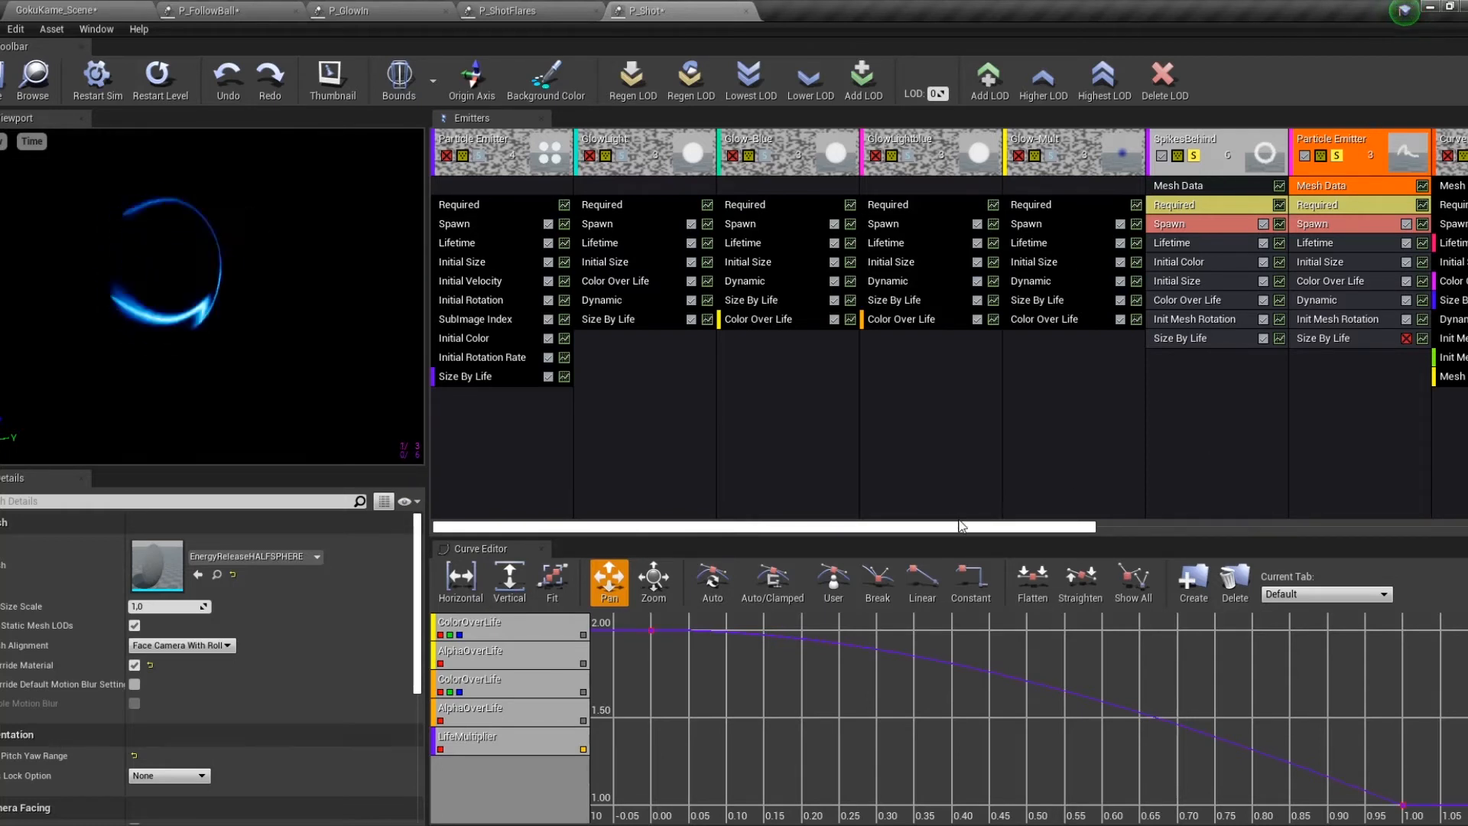
Solo the first Curve-Big emitter and end the solo on Particle Emitter and SpikesBehind to view it alone.
{"action": "left_click_drag", "start_coordinate": [975, 526], "coordinate": [1369, 525]}
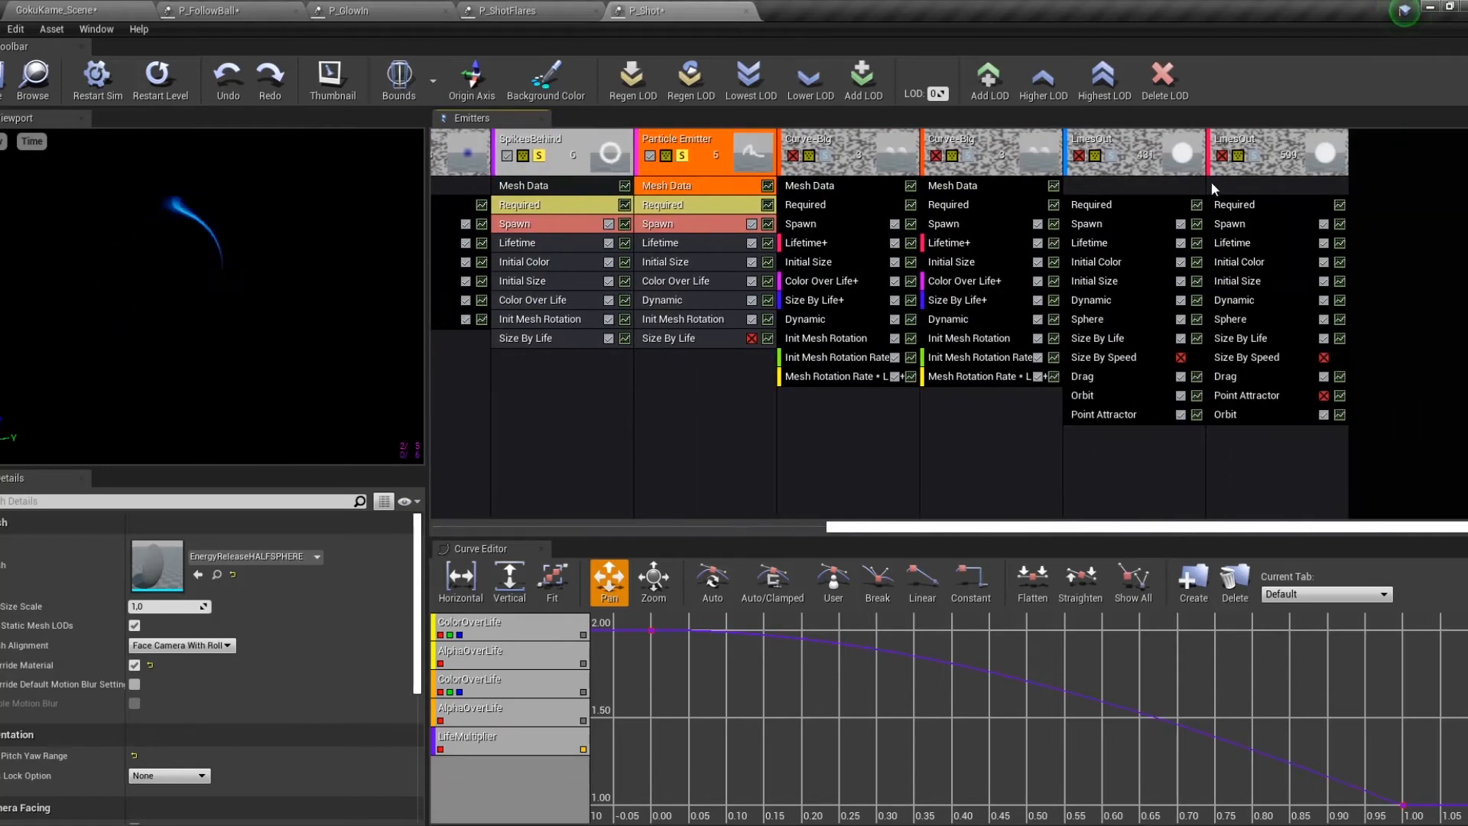
{"action": "left_click", "coordinate": [1098, 164]}
{"action": "left_click", "coordinate": [1265, 162]}
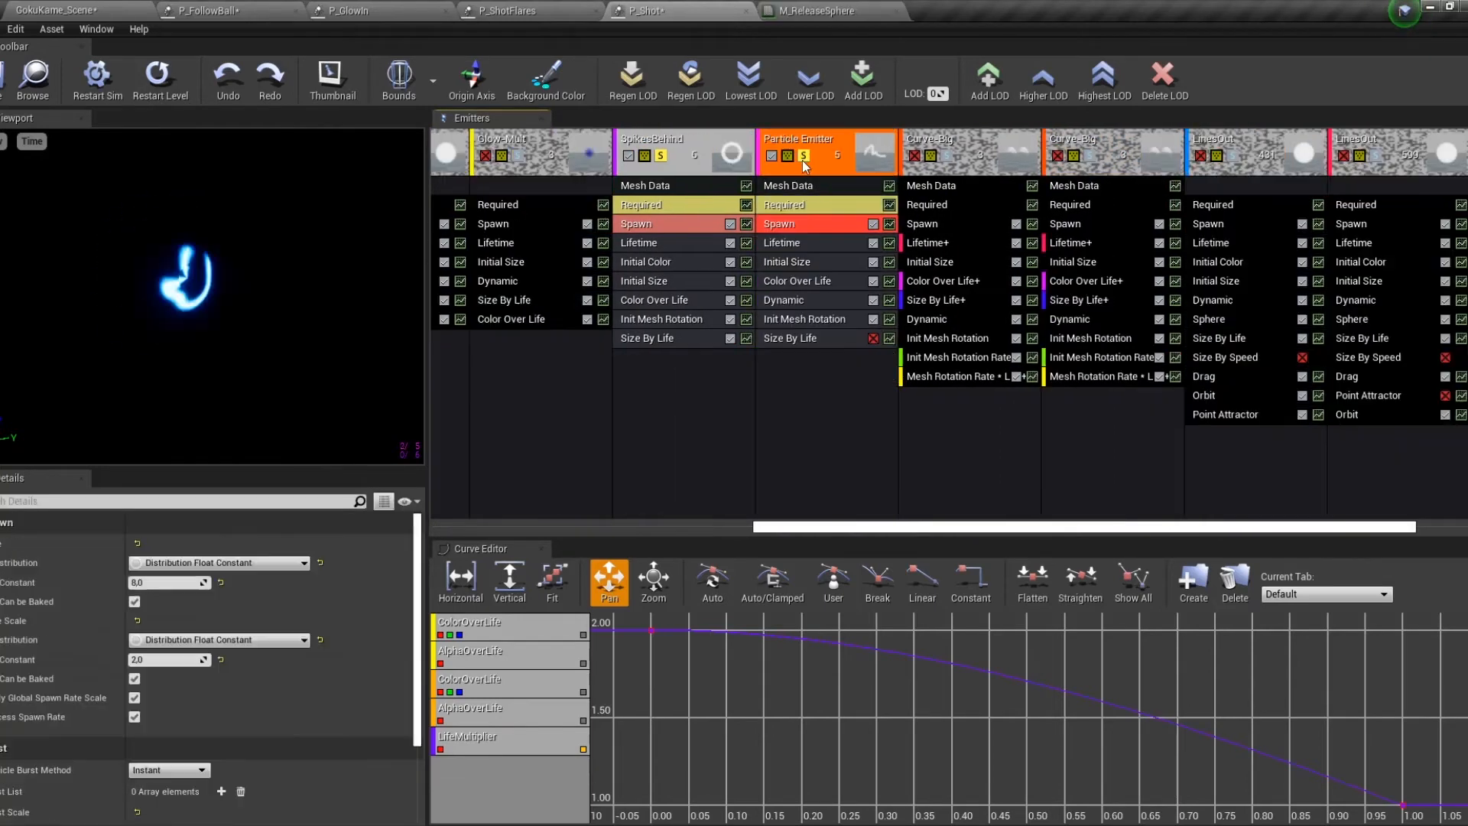
{"action": "left_click", "coordinate": [804, 157]}
{"action": "left_click", "coordinate": [948, 156]}
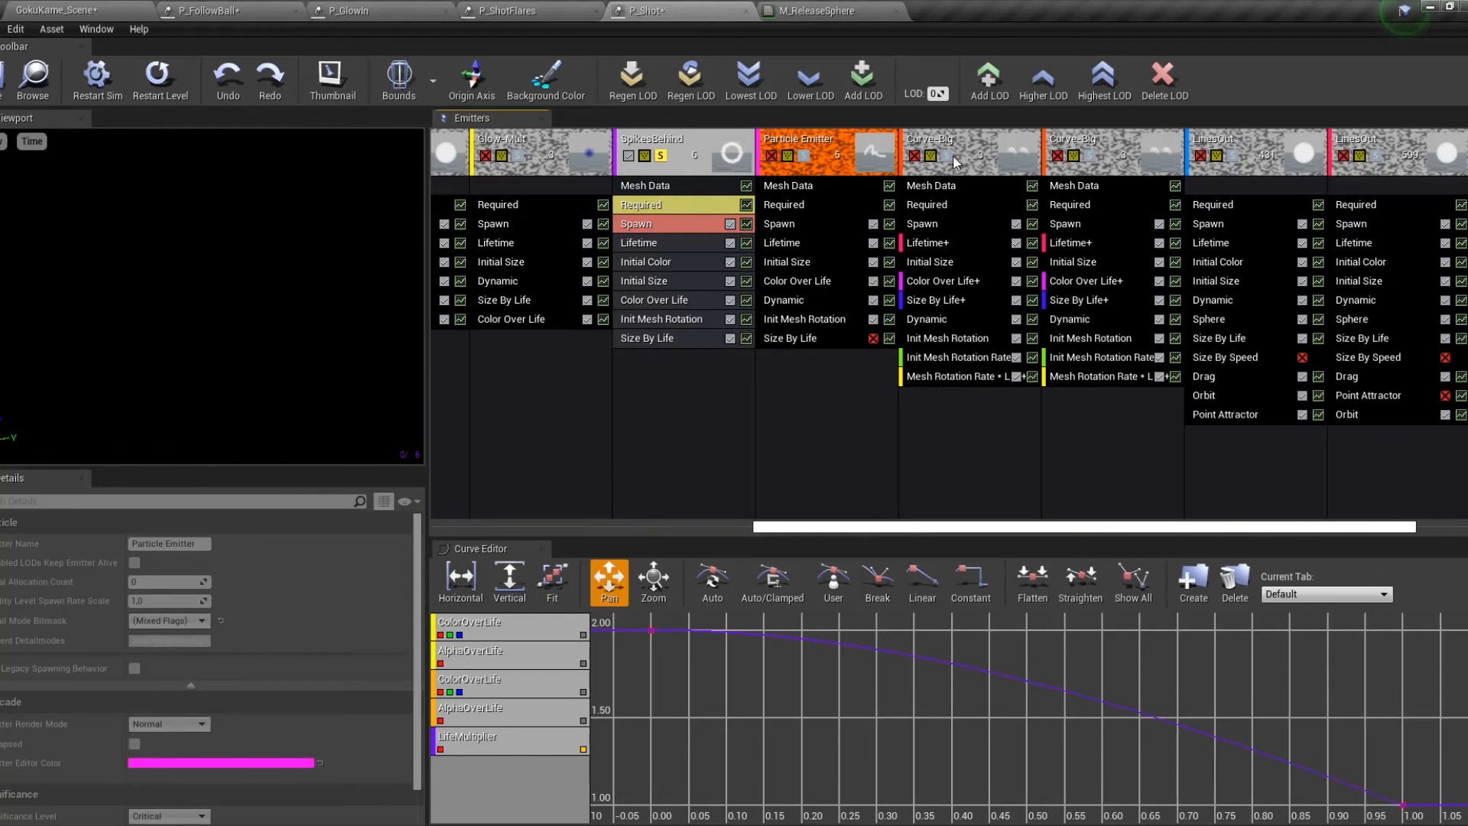
{"action": "left_click", "coordinate": [801, 157]}
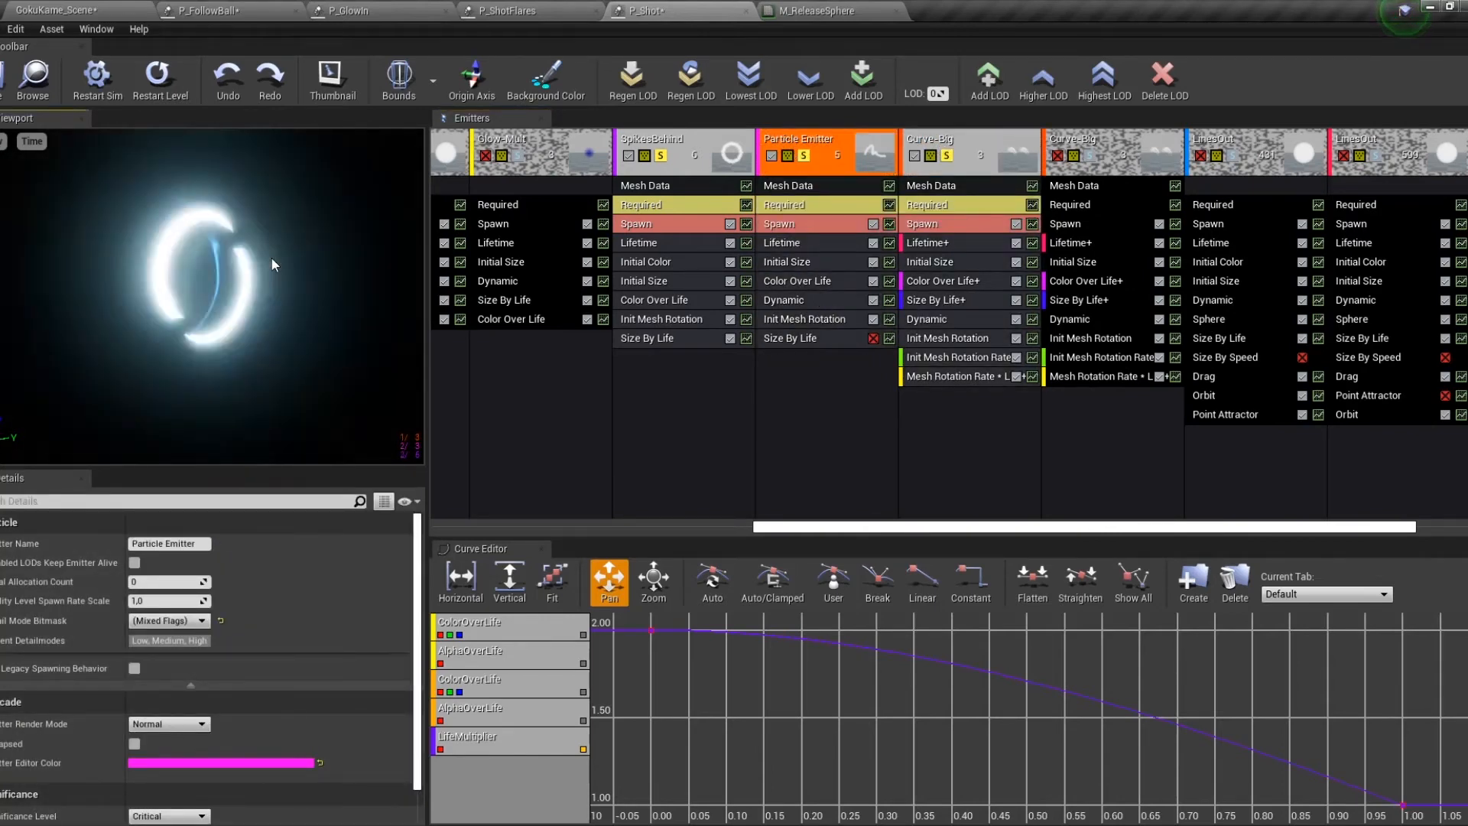
{"action": "left_click", "coordinate": [803, 157]}
{"action": "left_click", "coordinate": [219, 272]}
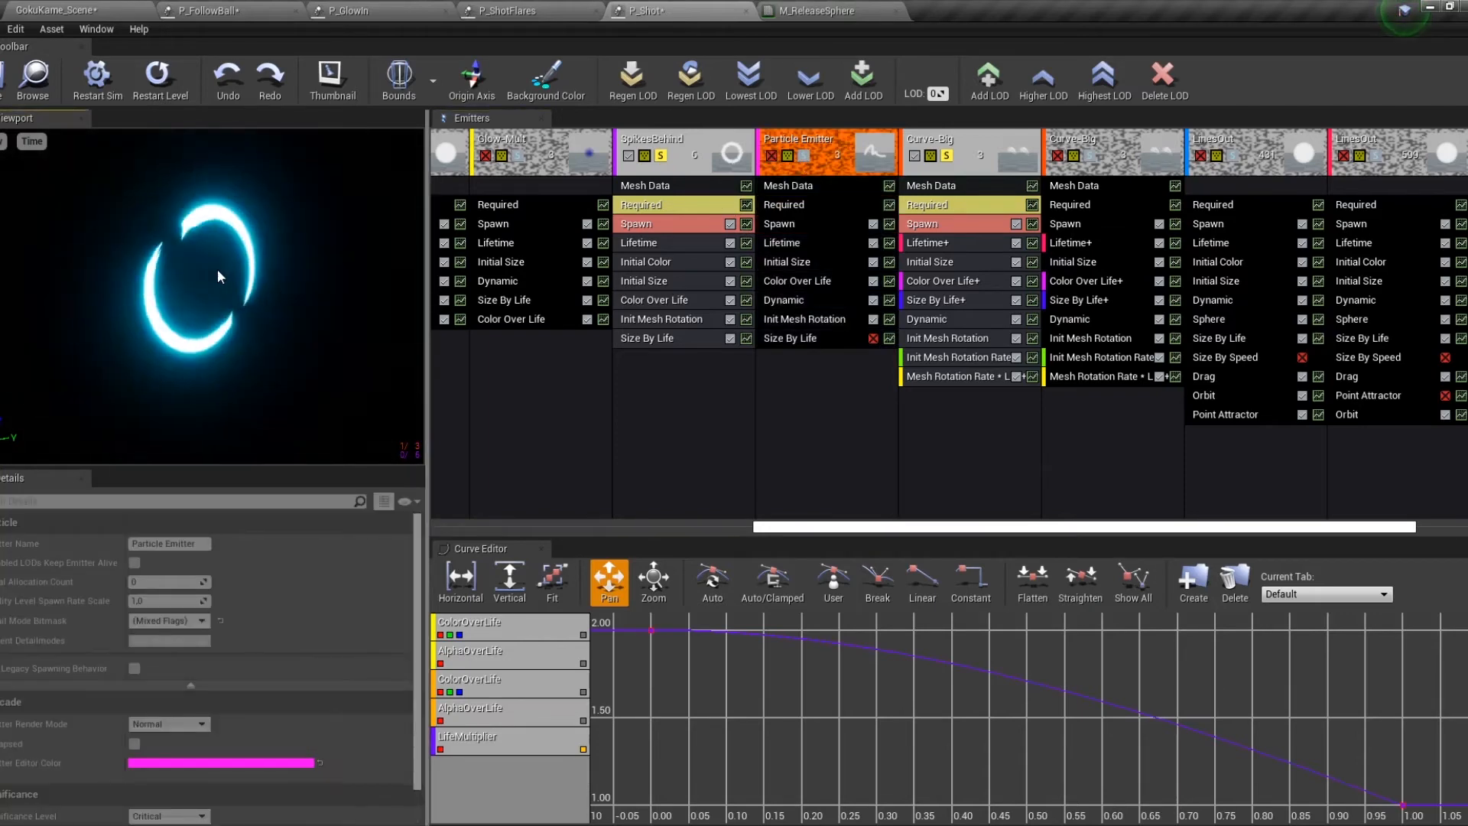
{"action": "left_click", "coordinate": [660, 155]}
{"action": "left_click", "coordinate": [228, 281]}
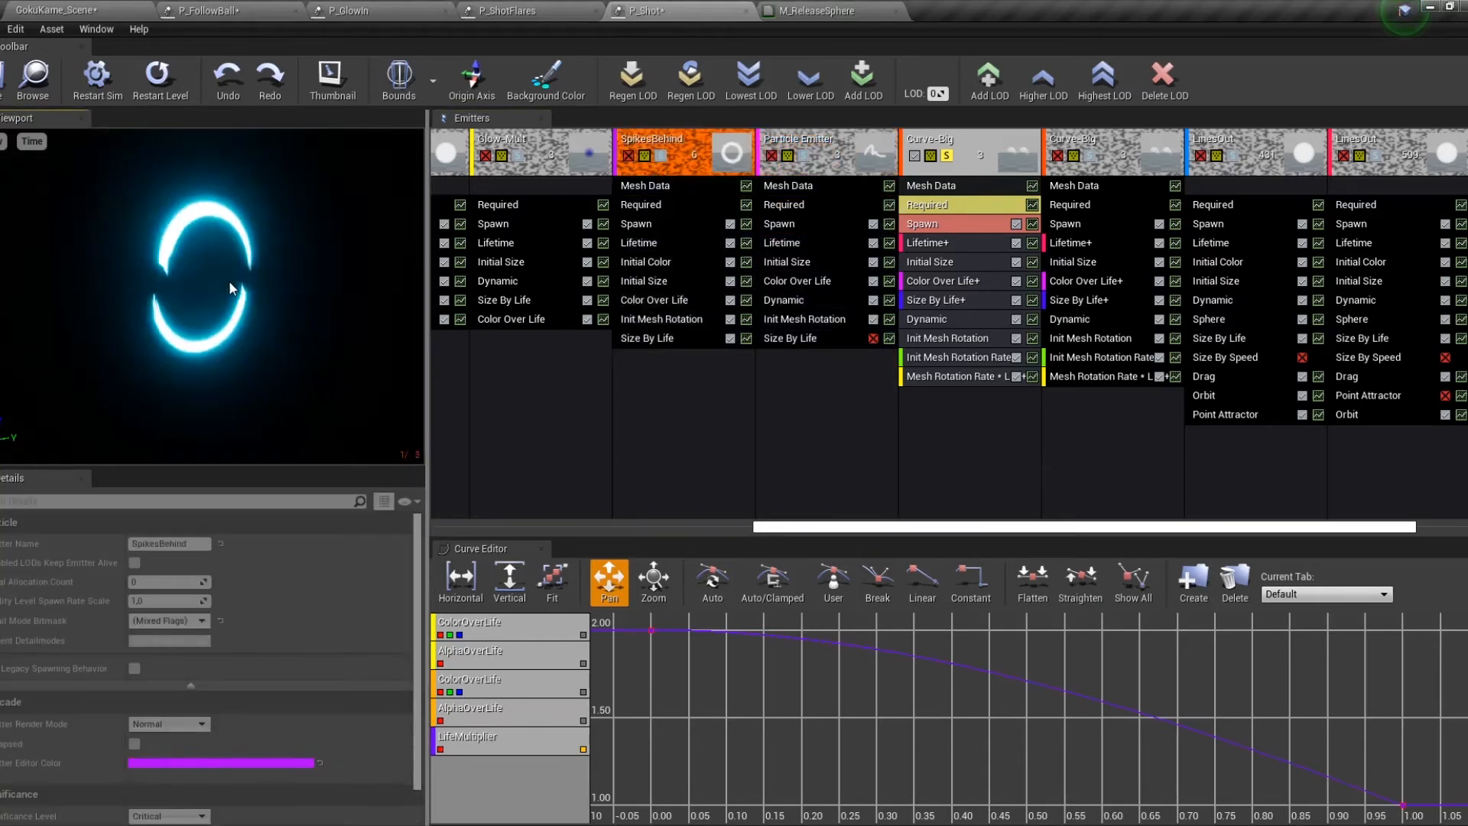
Examine the CylinderCurves mesh from the first Curve-Big's Mesh Data and show the emitter's Dynamic module settings.
{"action": "left_click", "coordinate": [965, 188]}
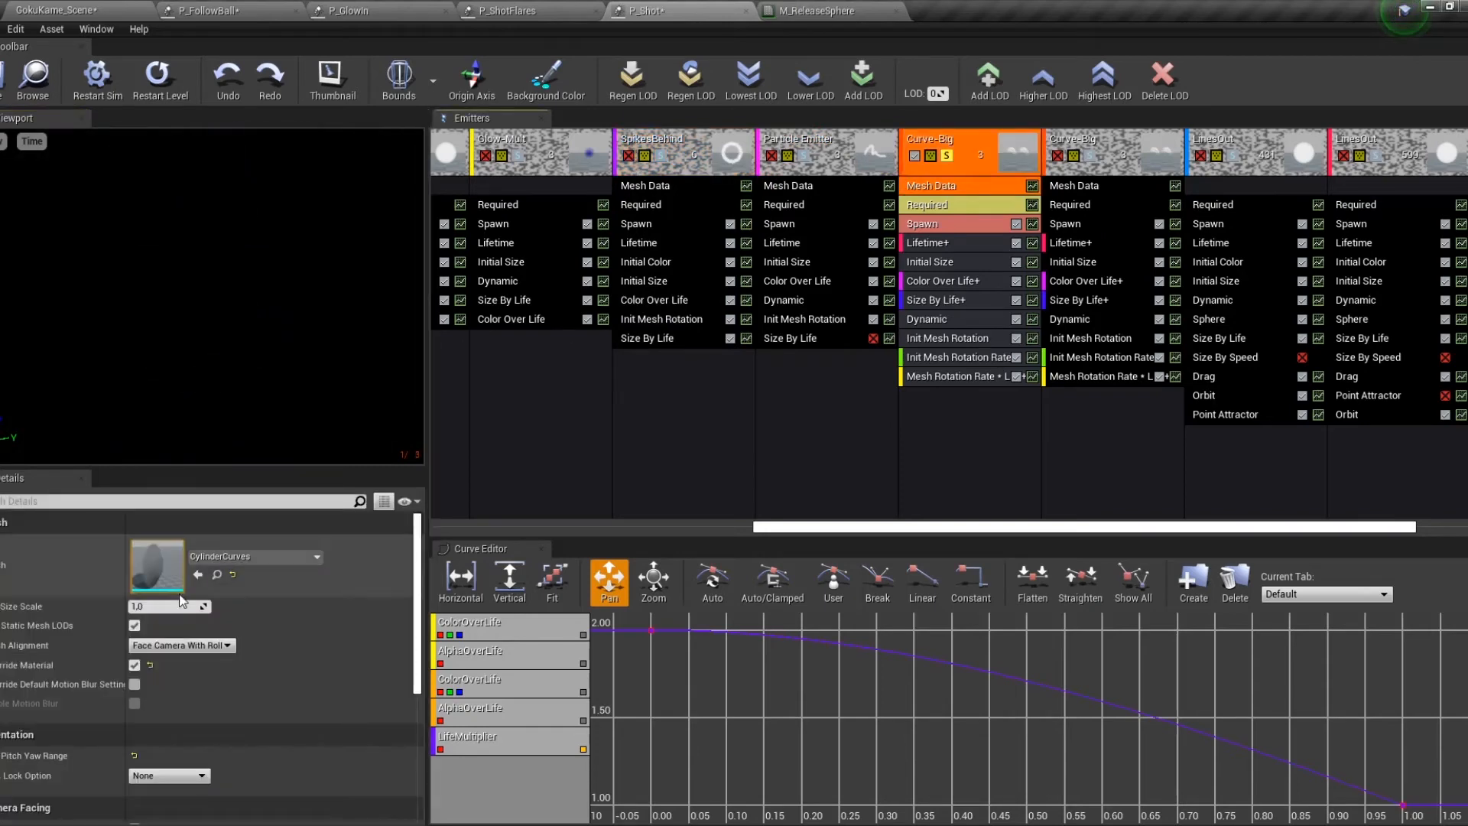
{"action": "double_click", "coordinate": [157, 565]}
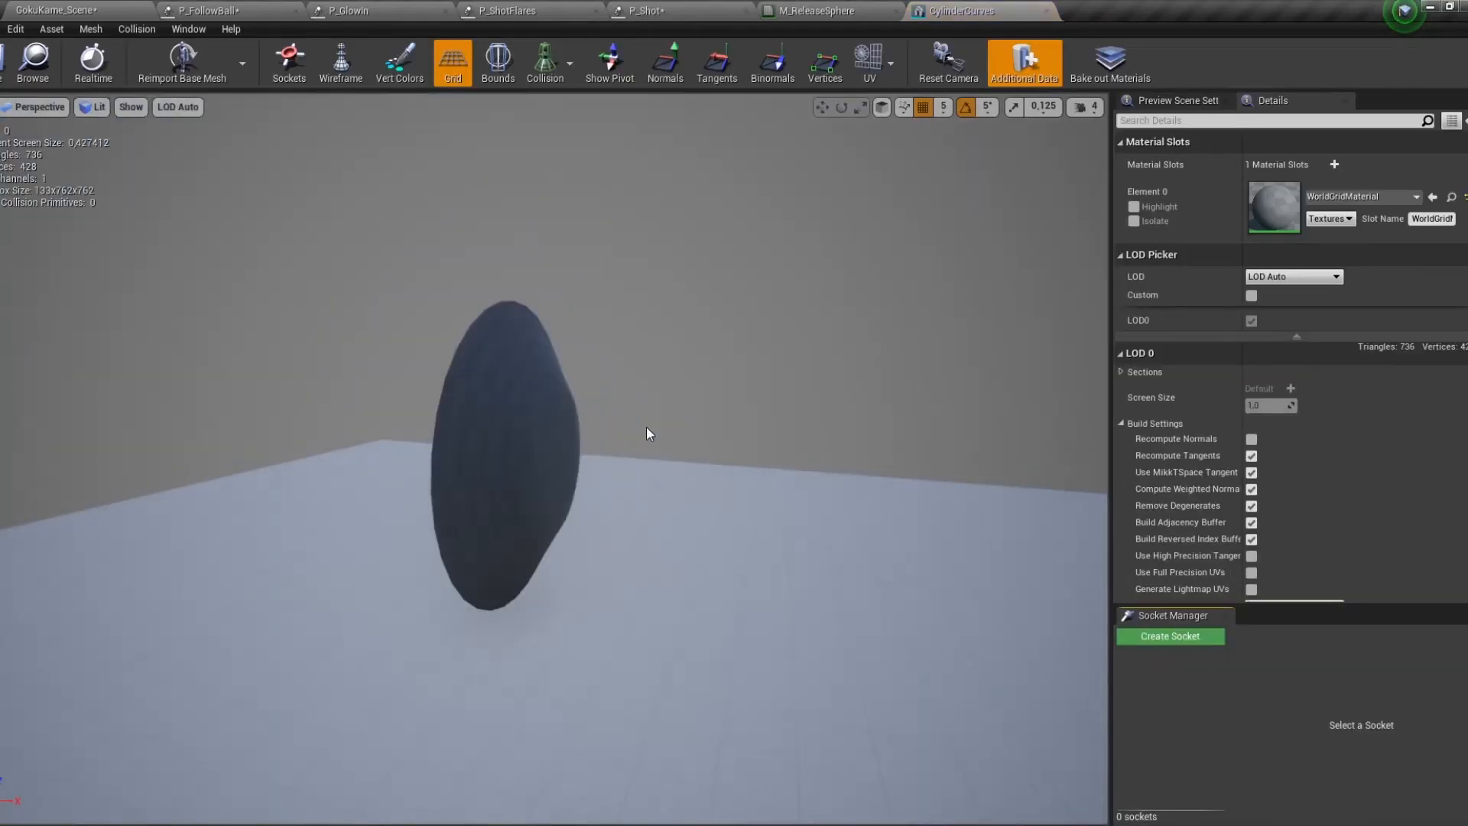
{"action": "right_click_drag", "start_coordinate": [601, 459], "coordinate": [527, 459]}
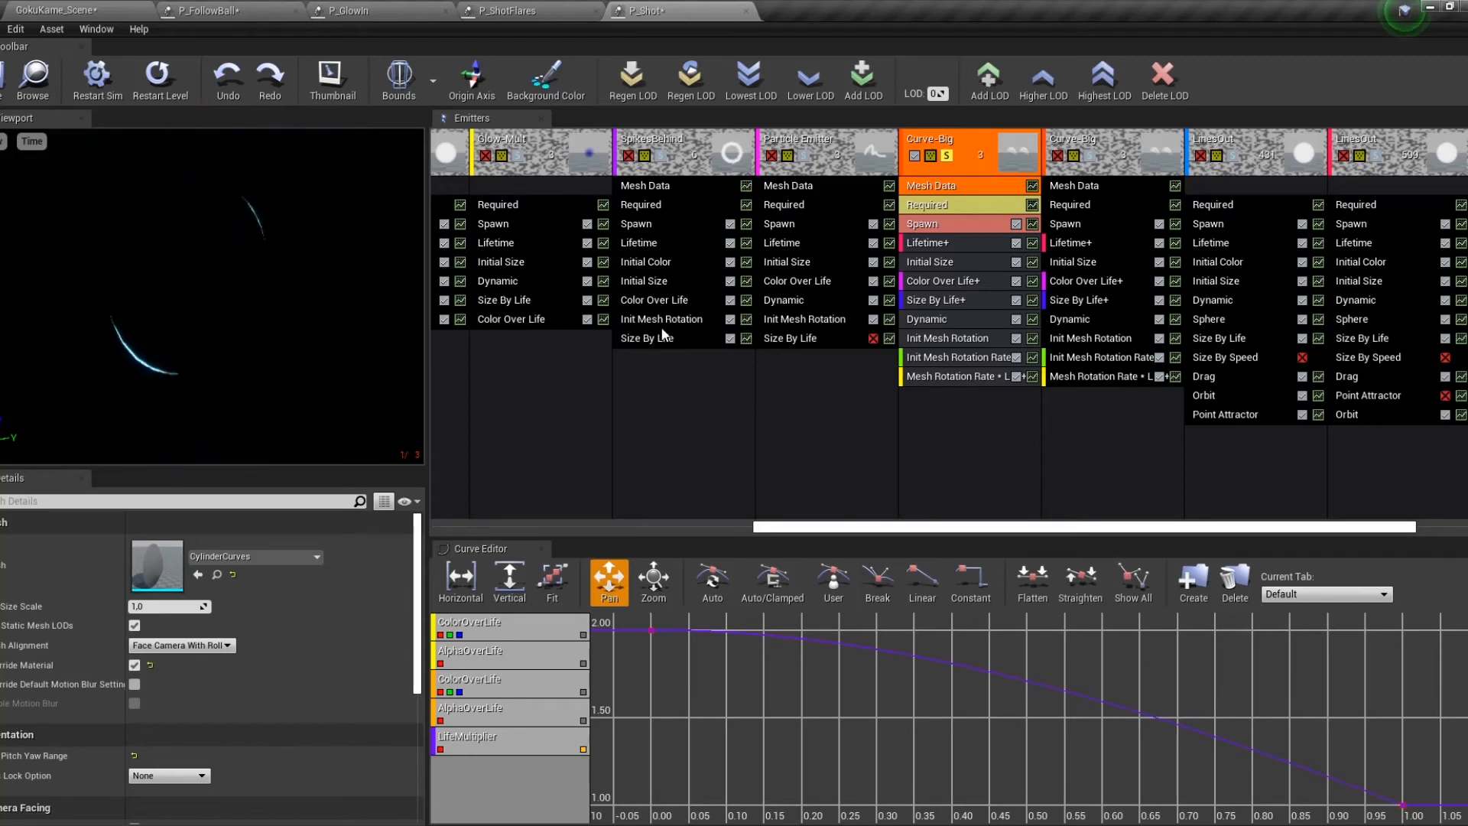
{"action": "left_click", "coordinate": [948, 319]}
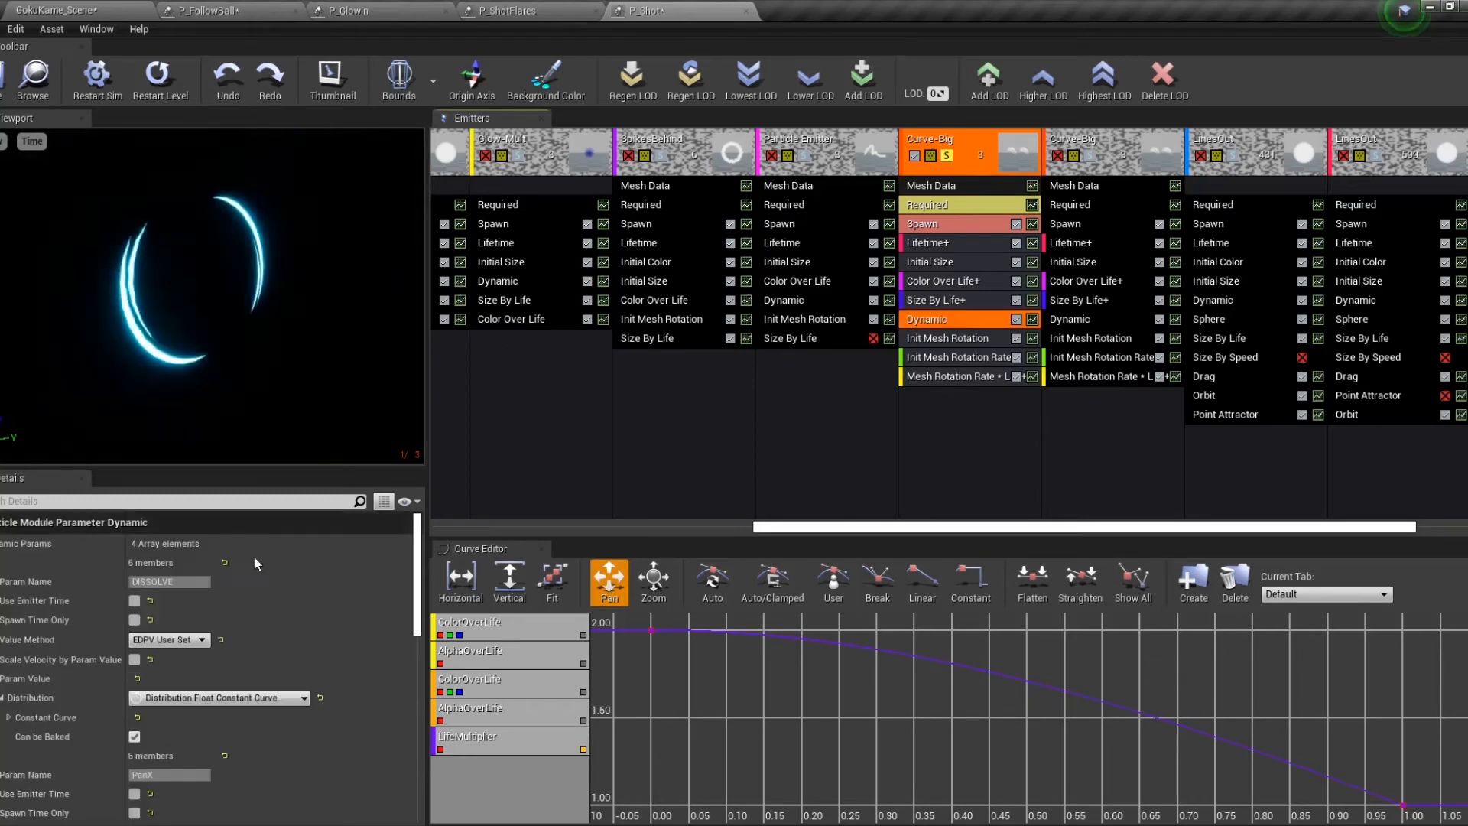
Add the second Curve-Big emitter to the solo and examine both curve emitters together.
{"action": "left_click_drag", "start_coordinate": [896, 526], "coordinate": [1016, 526]}
{"action": "left_click", "coordinate": [967, 155]}
{"action": "left_click", "coordinate": [330, 264]}
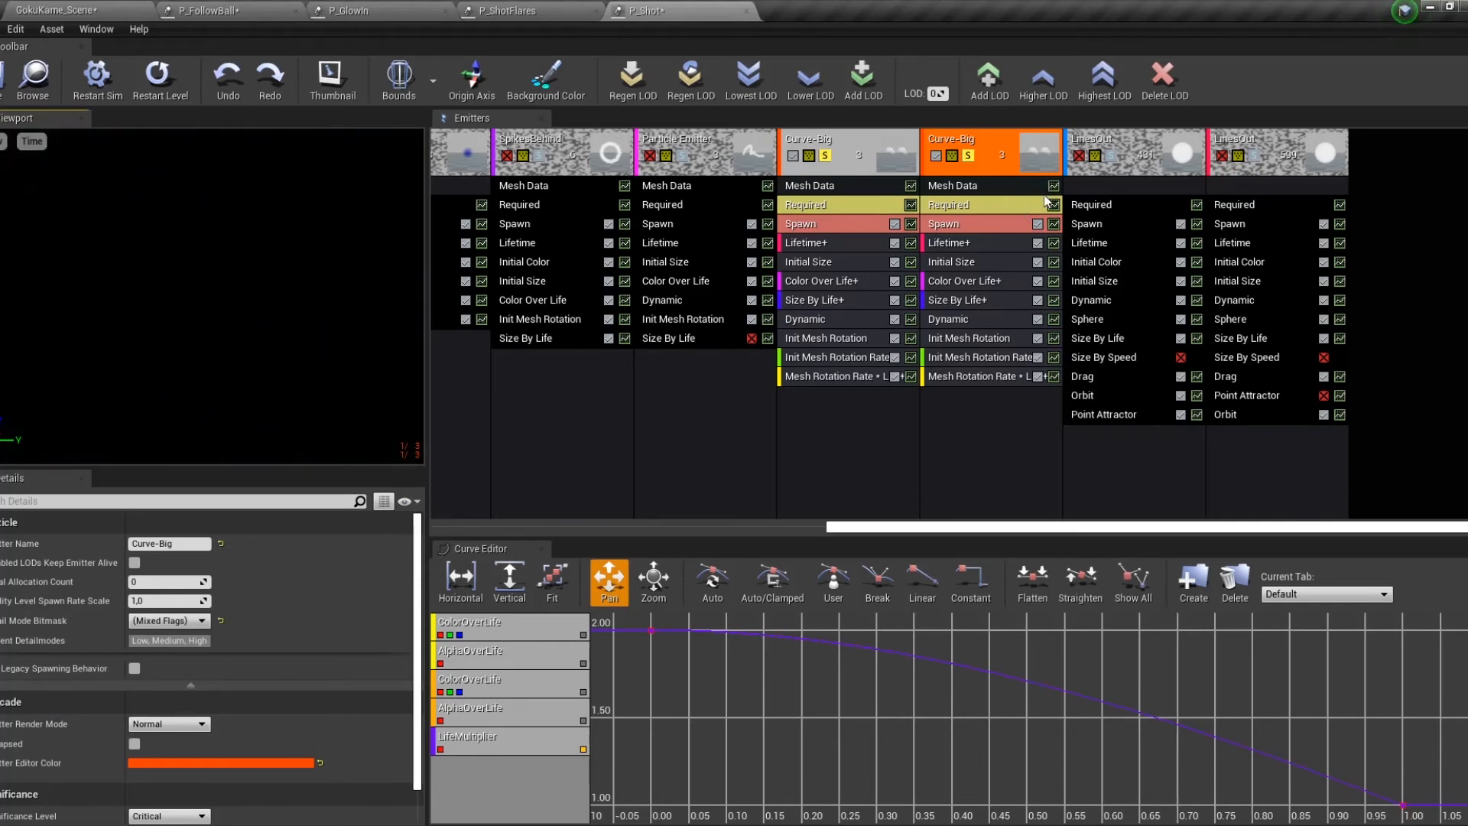
Add the first LinesOut emitter to the solo and compare its particles with Point Attractor disabled and enabled.
{"action": "left_click", "coordinate": [1113, 159]}
{"action": "left_click", "coordinate": [1255, 159]}
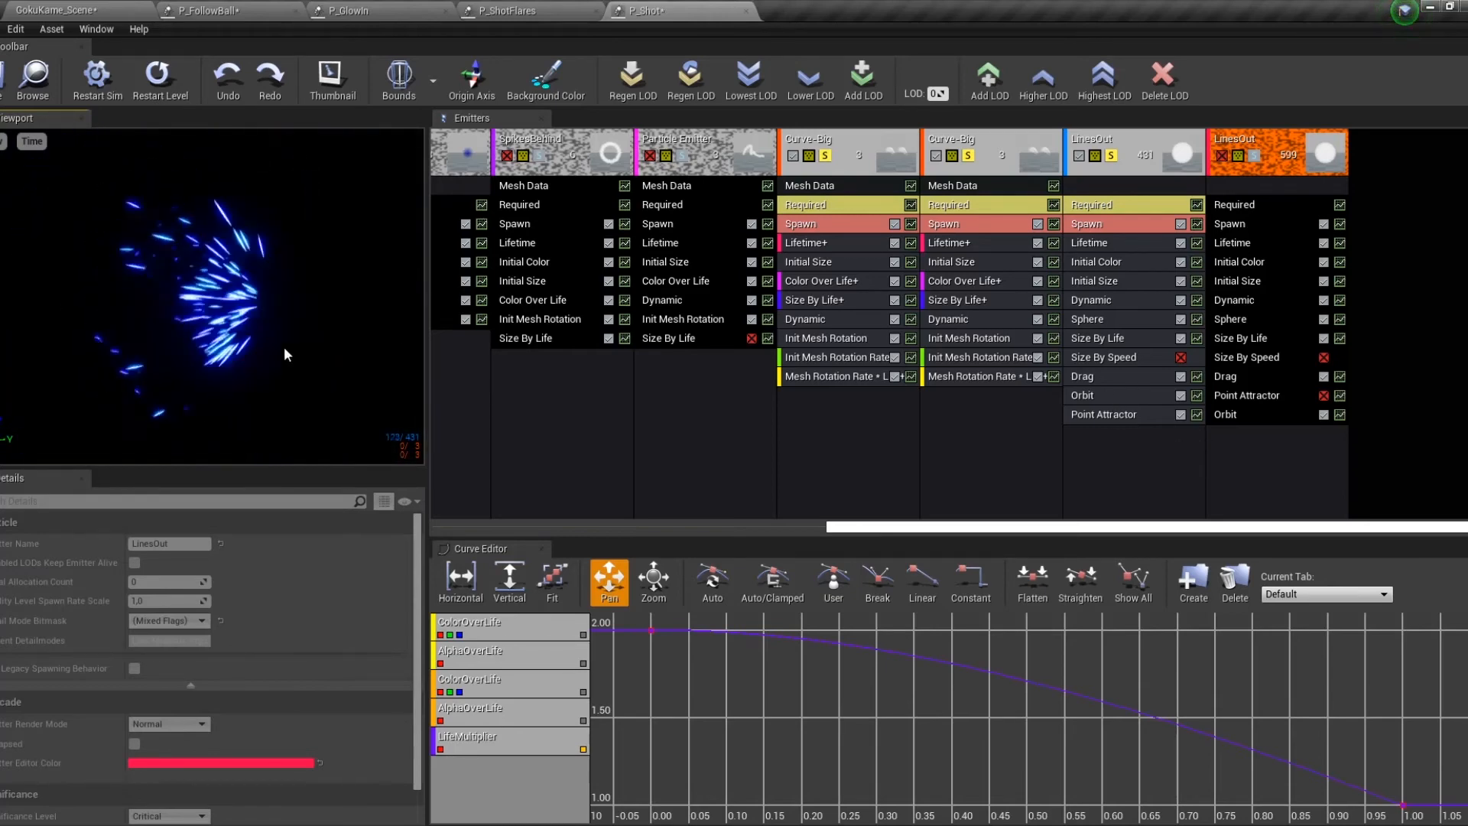
{"action": "left_click", "coordinate": [1180, 414]}
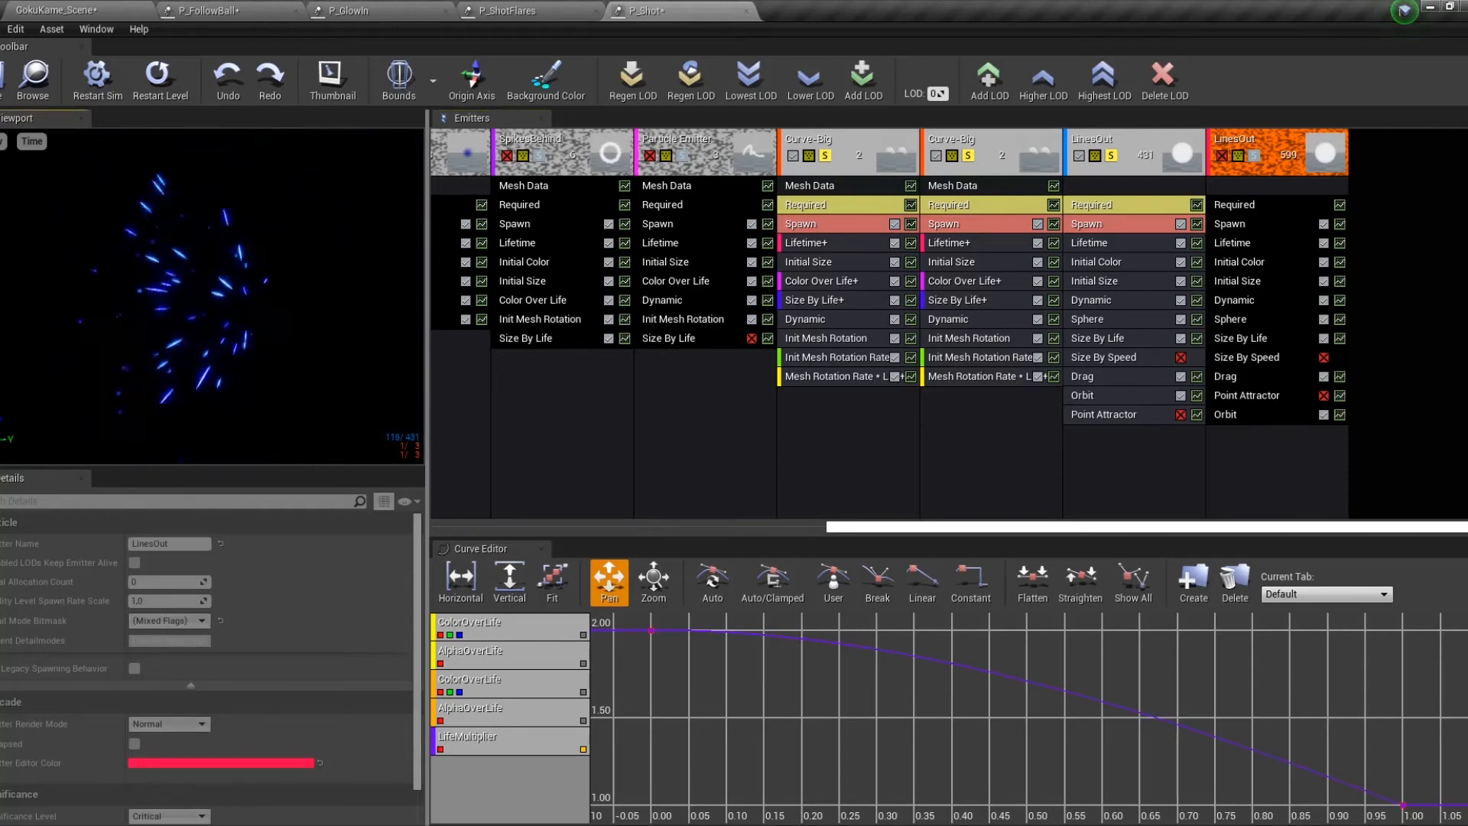
{"action": "left_click", "coordinate": [1180, 414]}
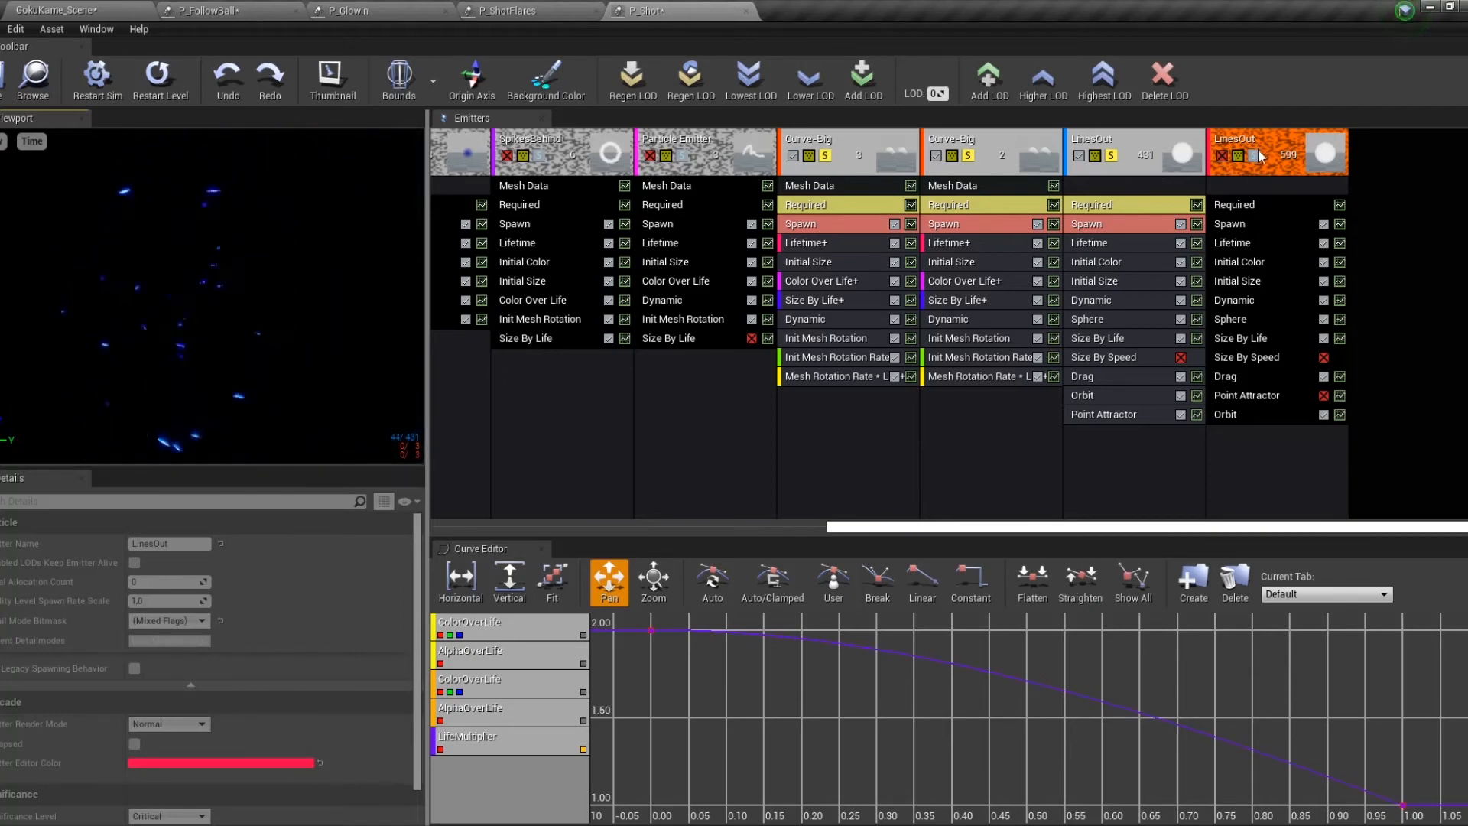
Solo the second LinesOut emitter too, examine the combined effect, and end the solo on both LinesOut and both Curve-Big emitters.
{"action": "left_click", "coordinate": [1221, 156]}
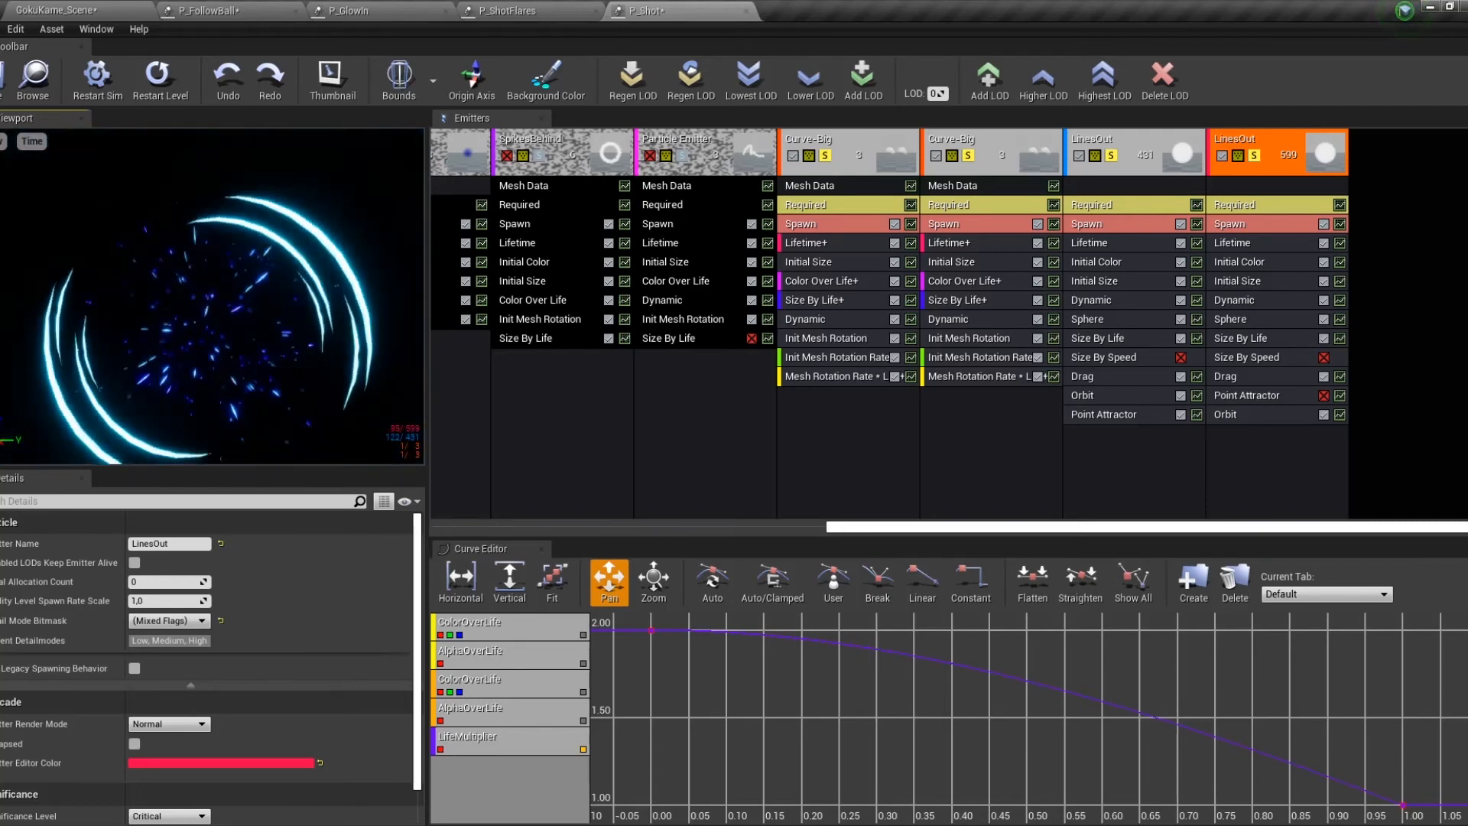
{"action": "left_click_drag", "start_coordinate": [304, 327], "coordinate": [304, 327]}
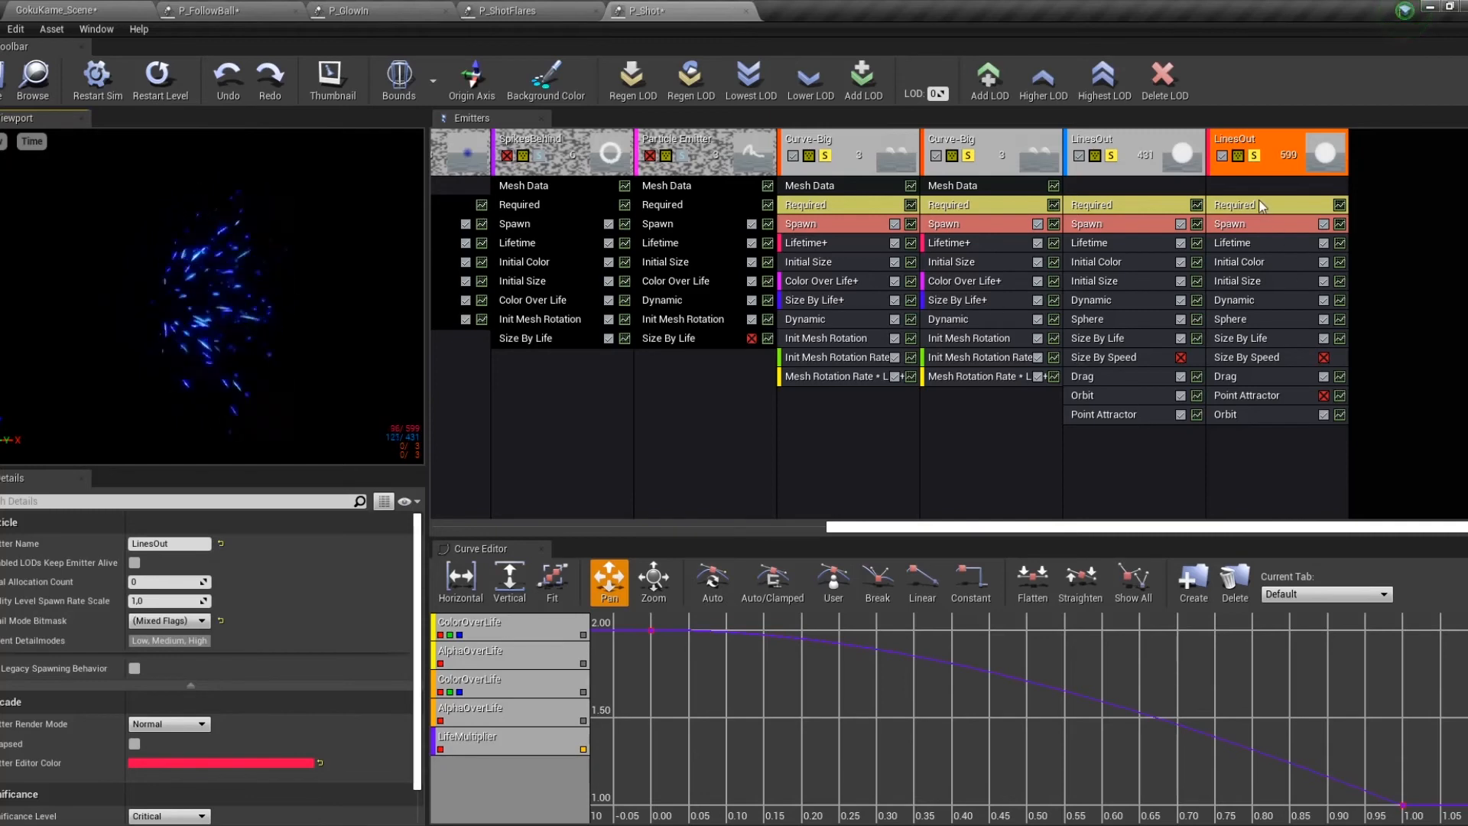
{"action": "left_click", "coordinate": [1255, 156]}
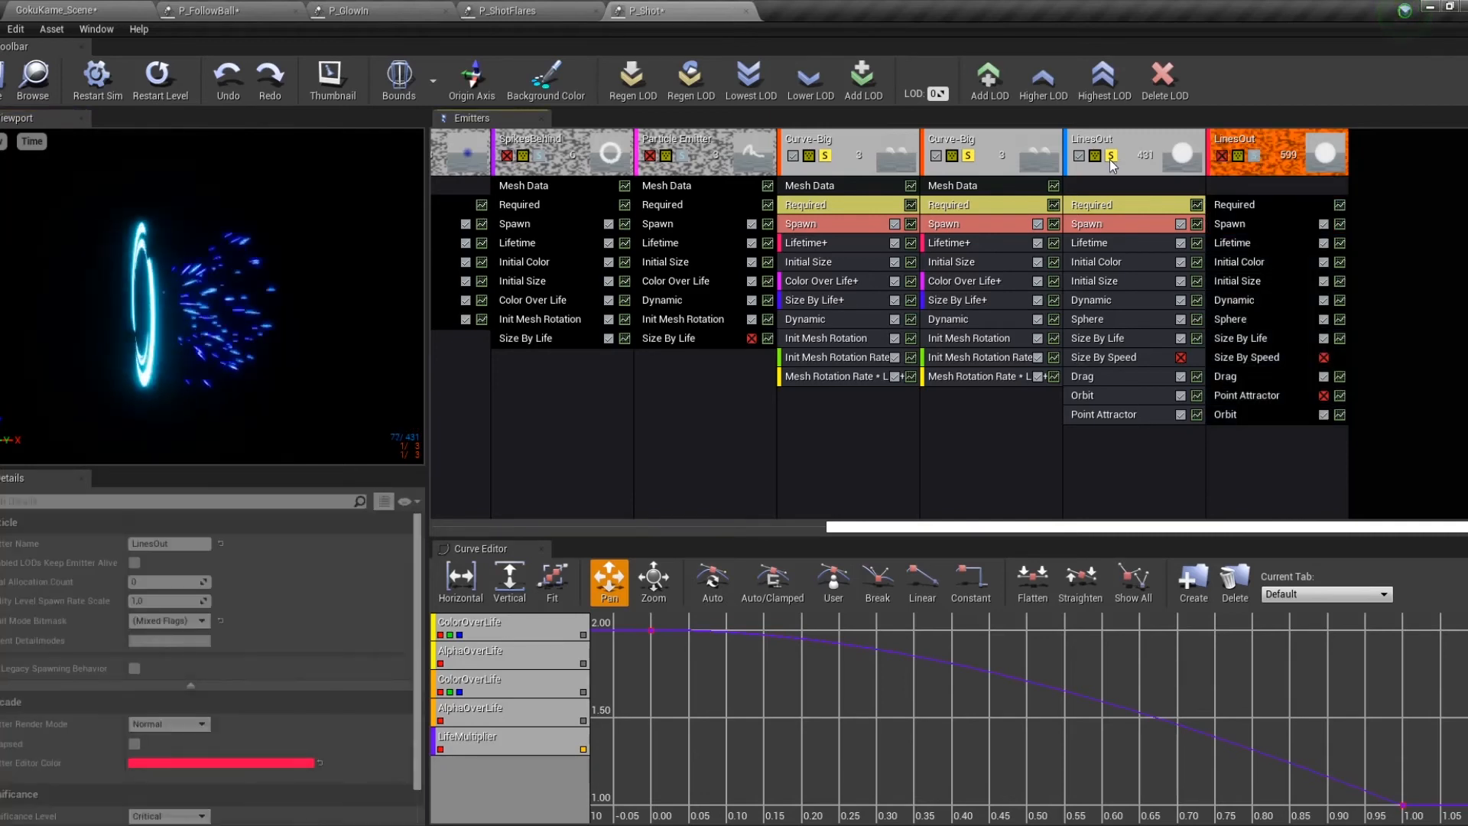
{"action": "left_click", "coordinate": [1111, 156]}
{"action": "left_click", "coordinate": [967, 156]}
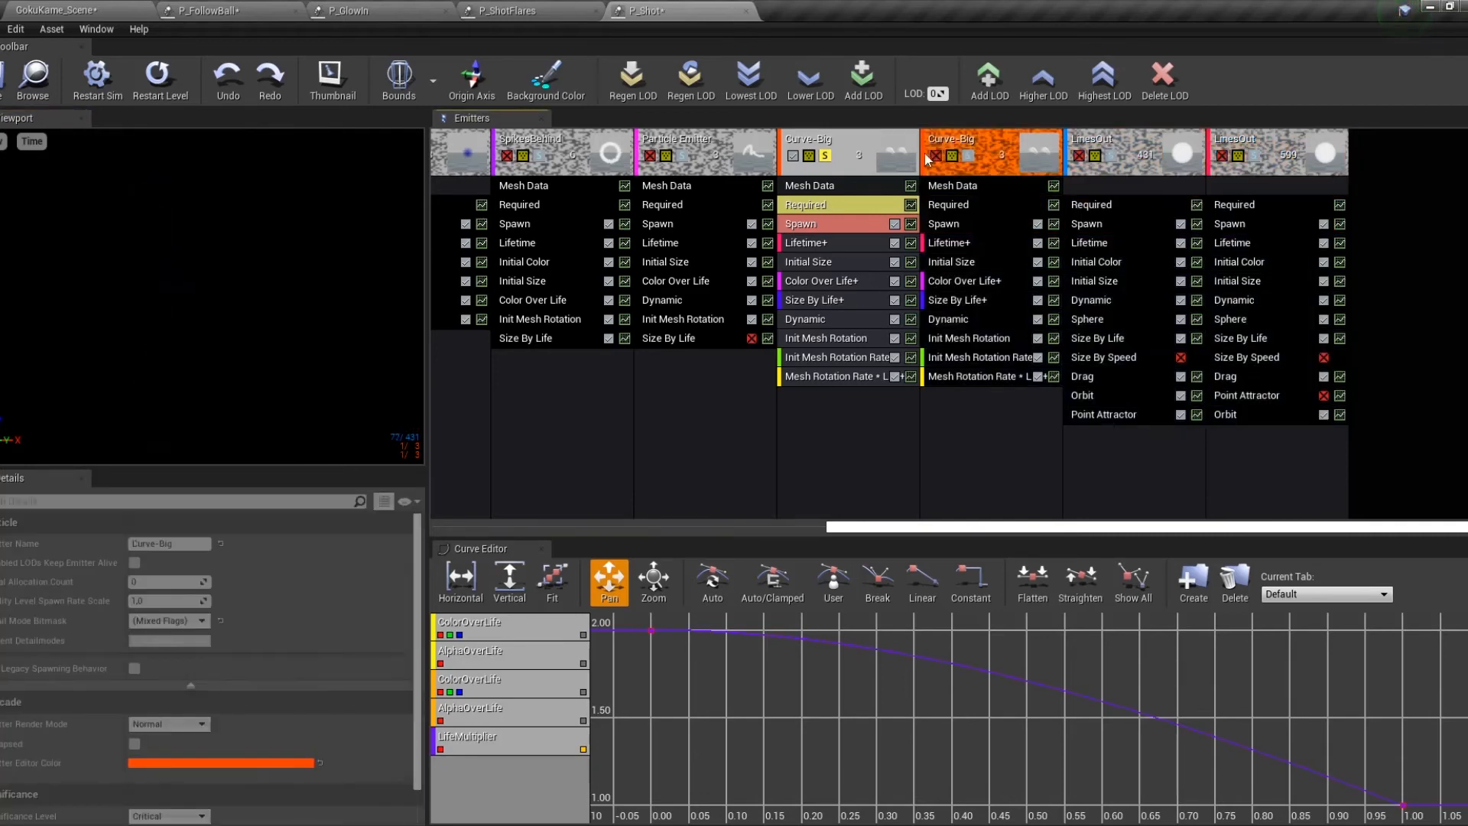
{"action": "left_click", "coordinate": [827, 155]}
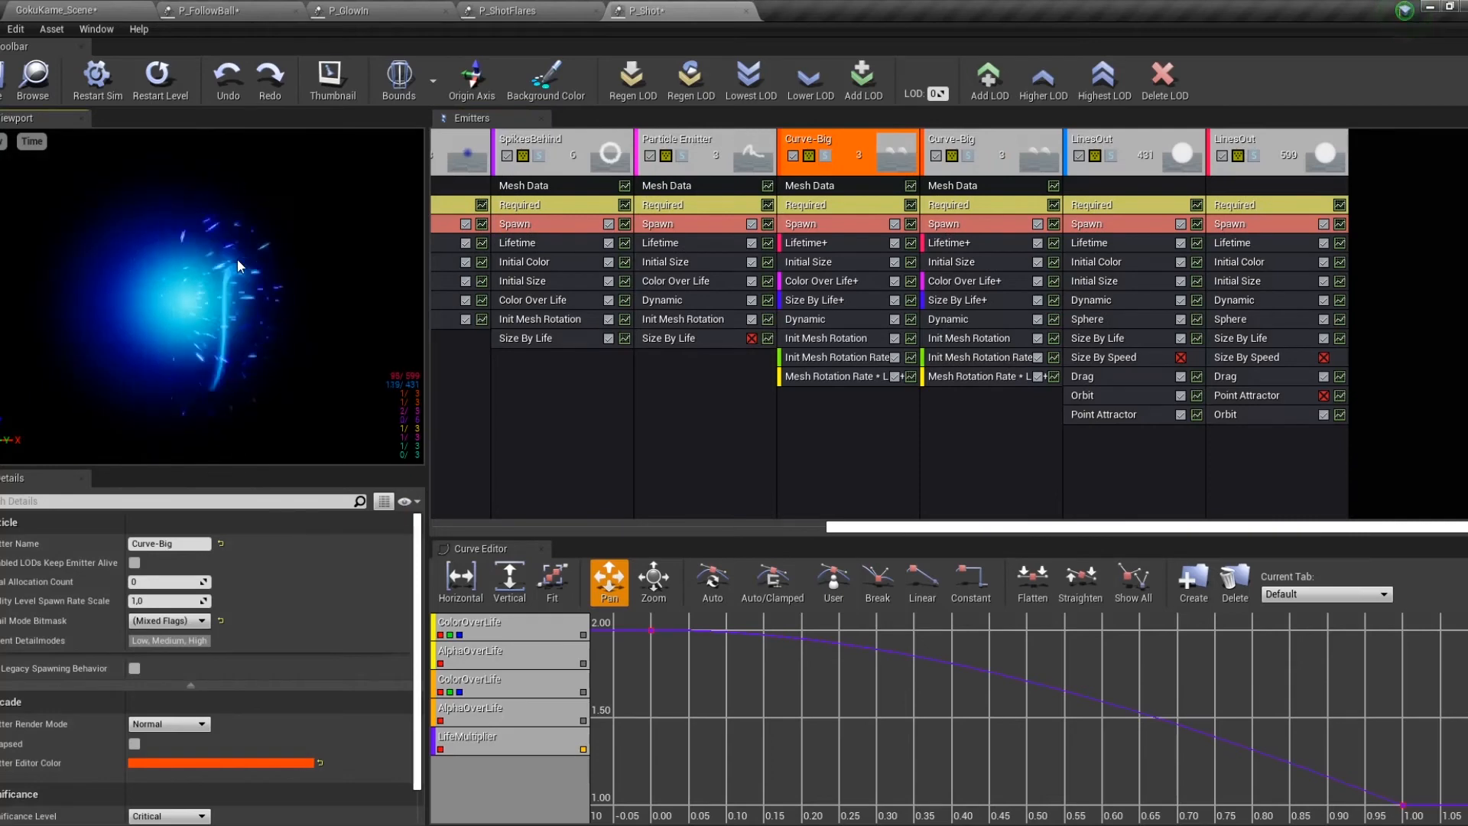
Return to the GokuKame_Scene level, collapse the P_FollowBall track, and scrub the sequence to frame 64 to view the impact.
{"action": "left_click", "coordinate": [83, 8]}
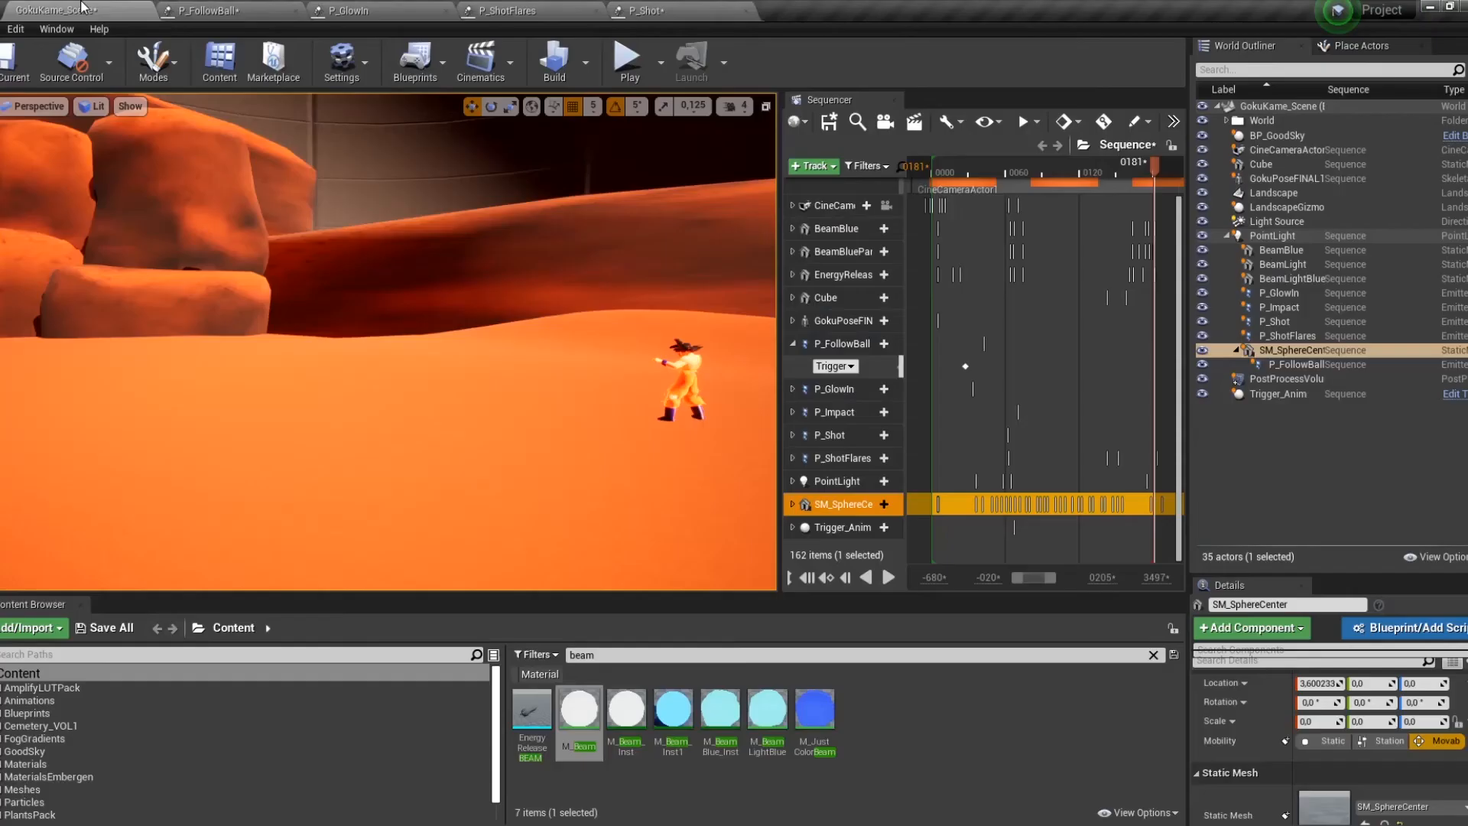
{"action": "left_click", "coordinate": [791, 344]}
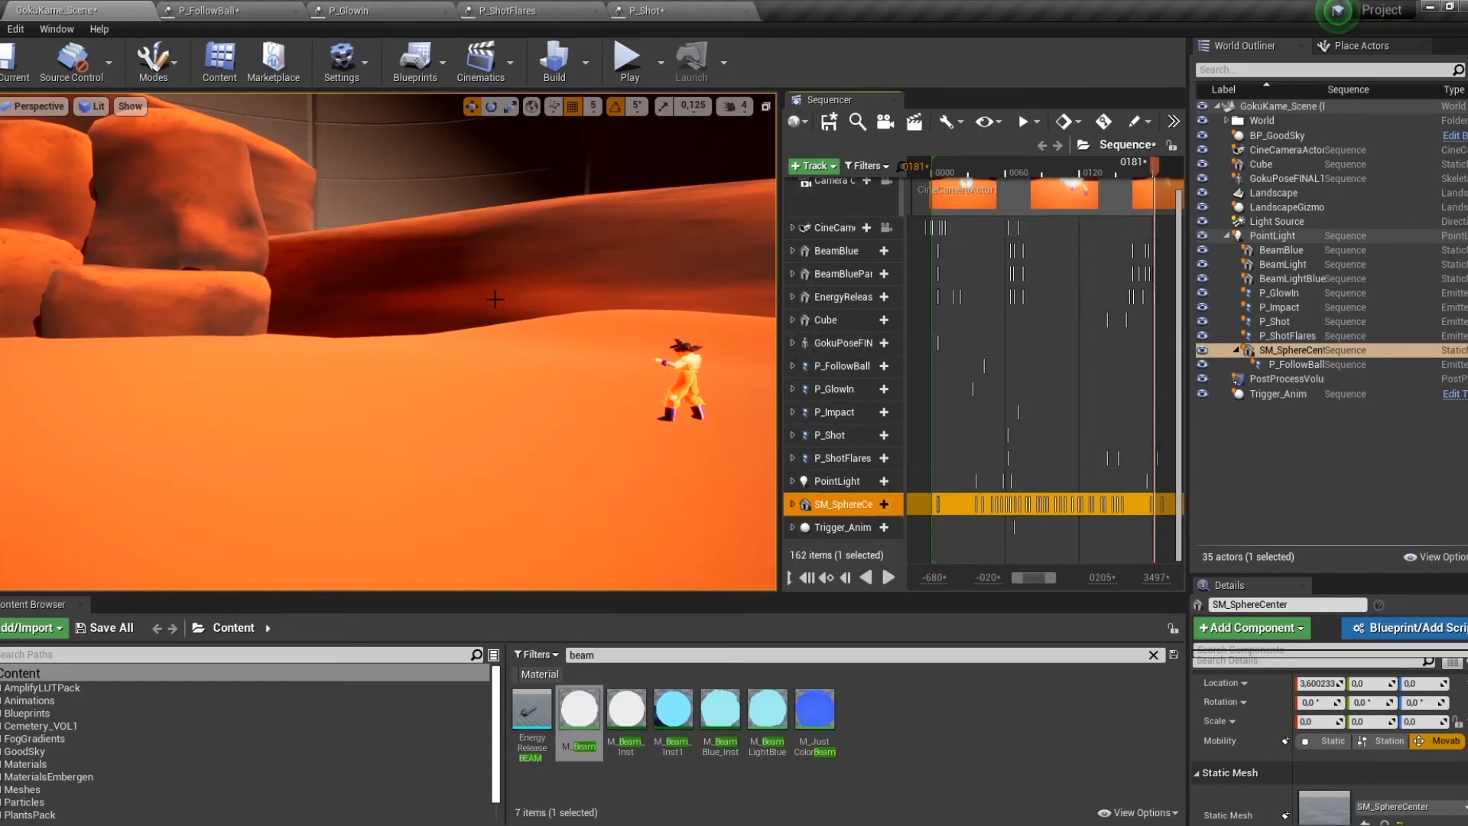
{"action": "right_click_drag", "start_coordinate": [495, 298], "coordinate": [389, 292]}
{"action": "left_click_drag", "start_coordinate": [987, 162], "coordinate": [1011, 162]}
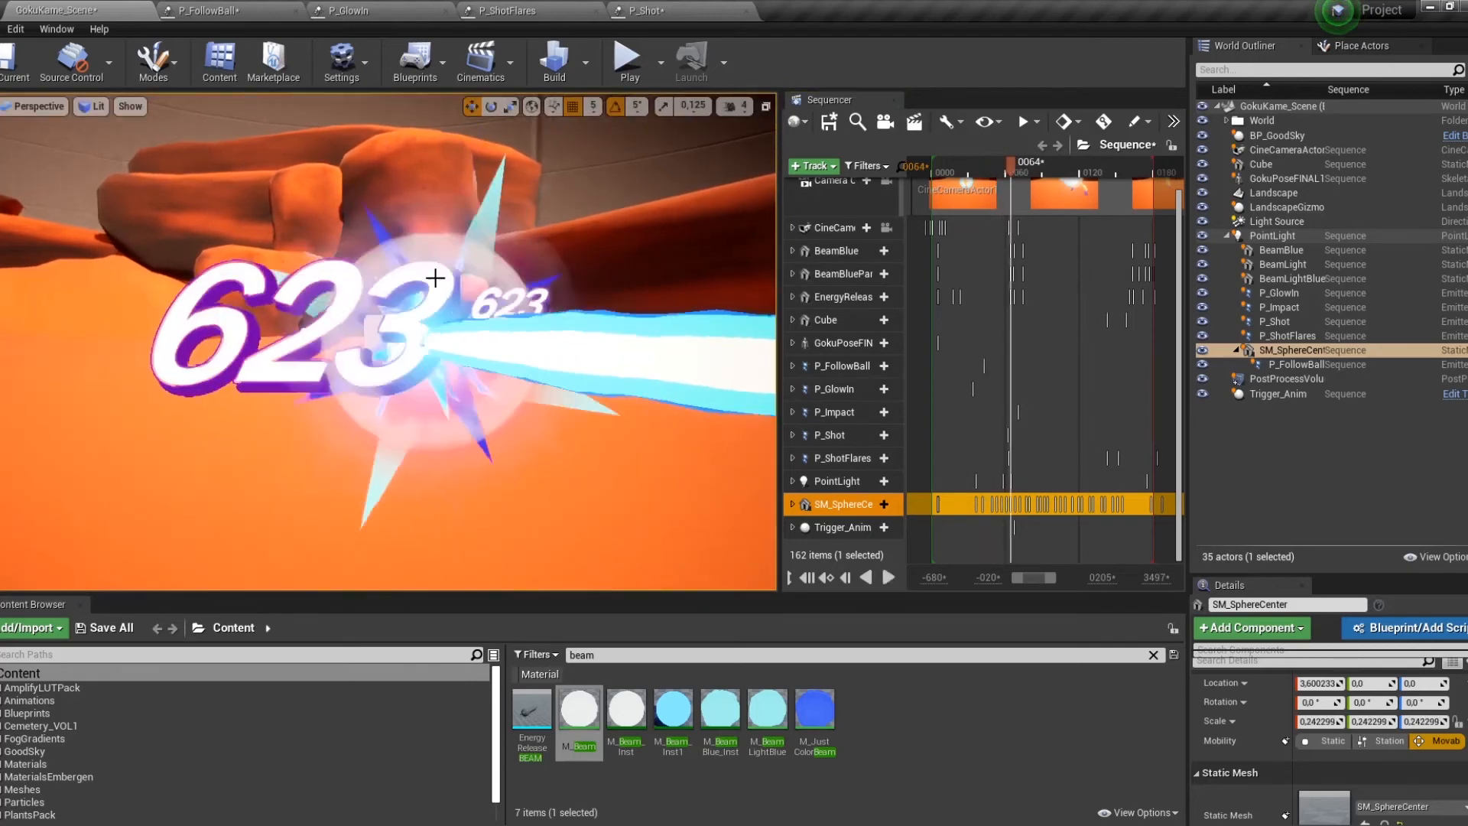
Open the P_Impact particle template from its actor in the level and examine its preview and first emitters.
{"action": "left_click", "coordinate": [1279, 307]}
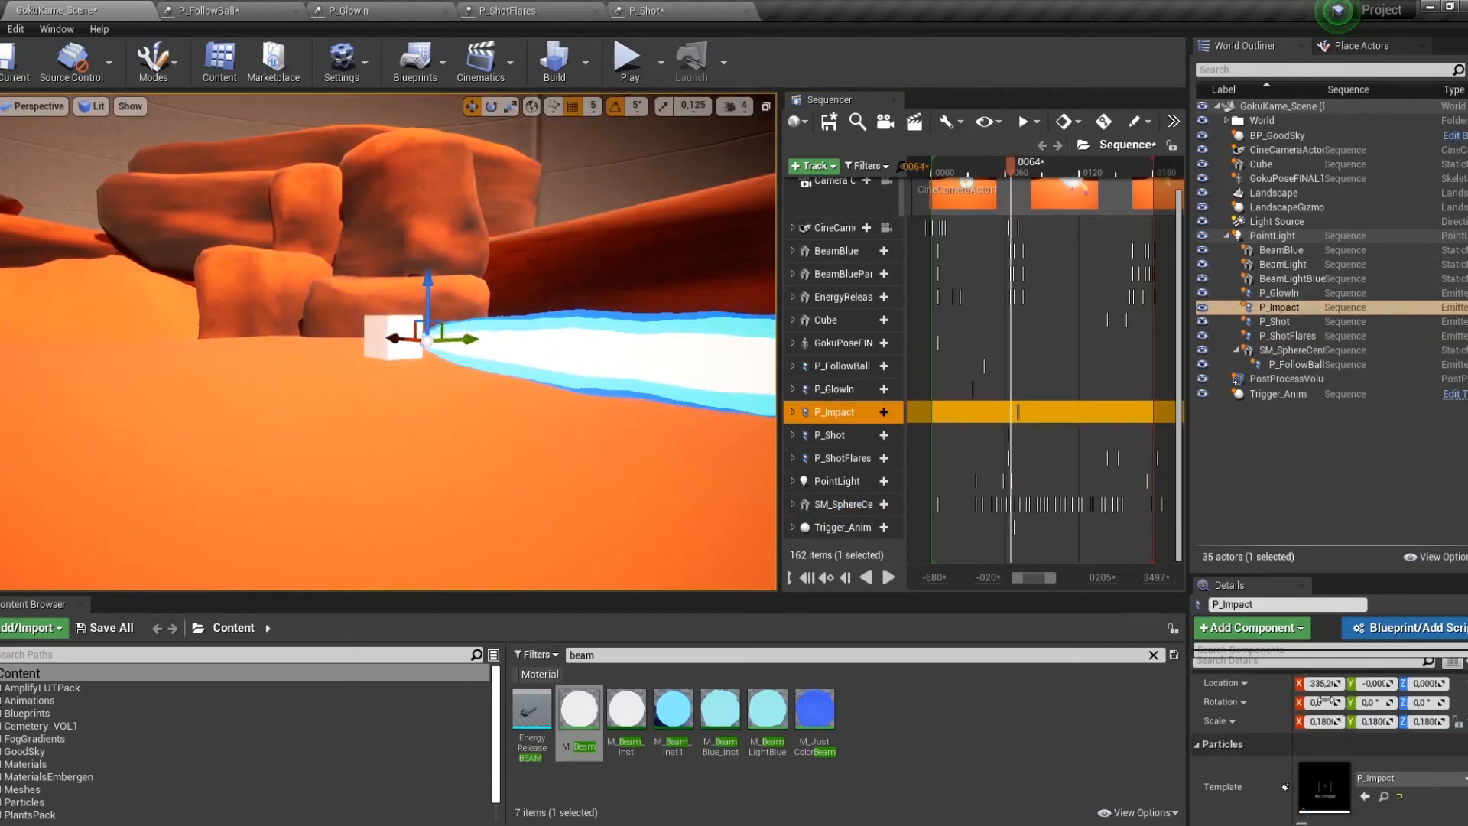
{"action": "double_click", "coordinate": [1324, 786]}
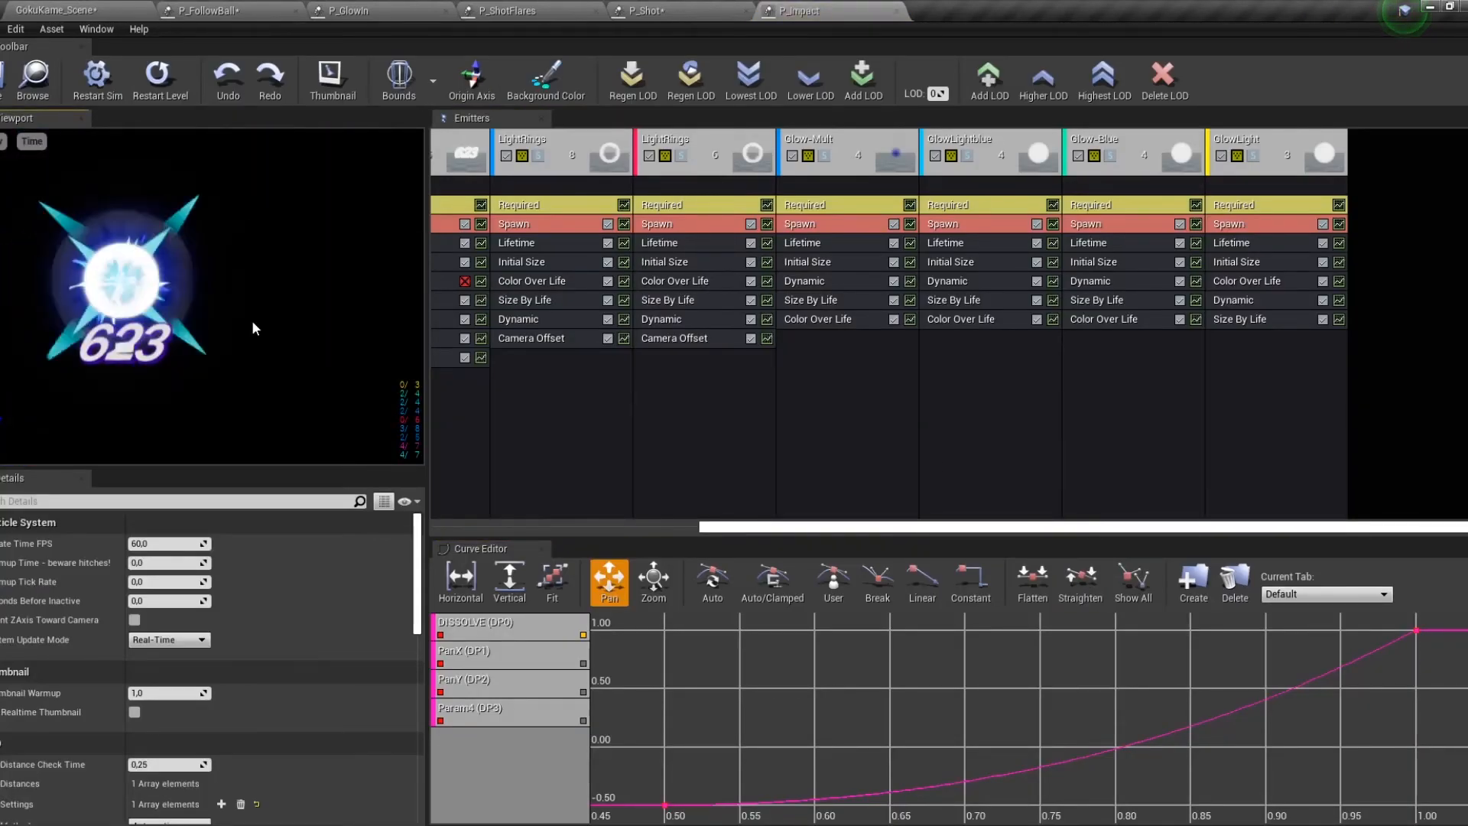
{"action": "middle_click_drag", "start_coordinate": [136, 265], "coordinate": [176, 265]}
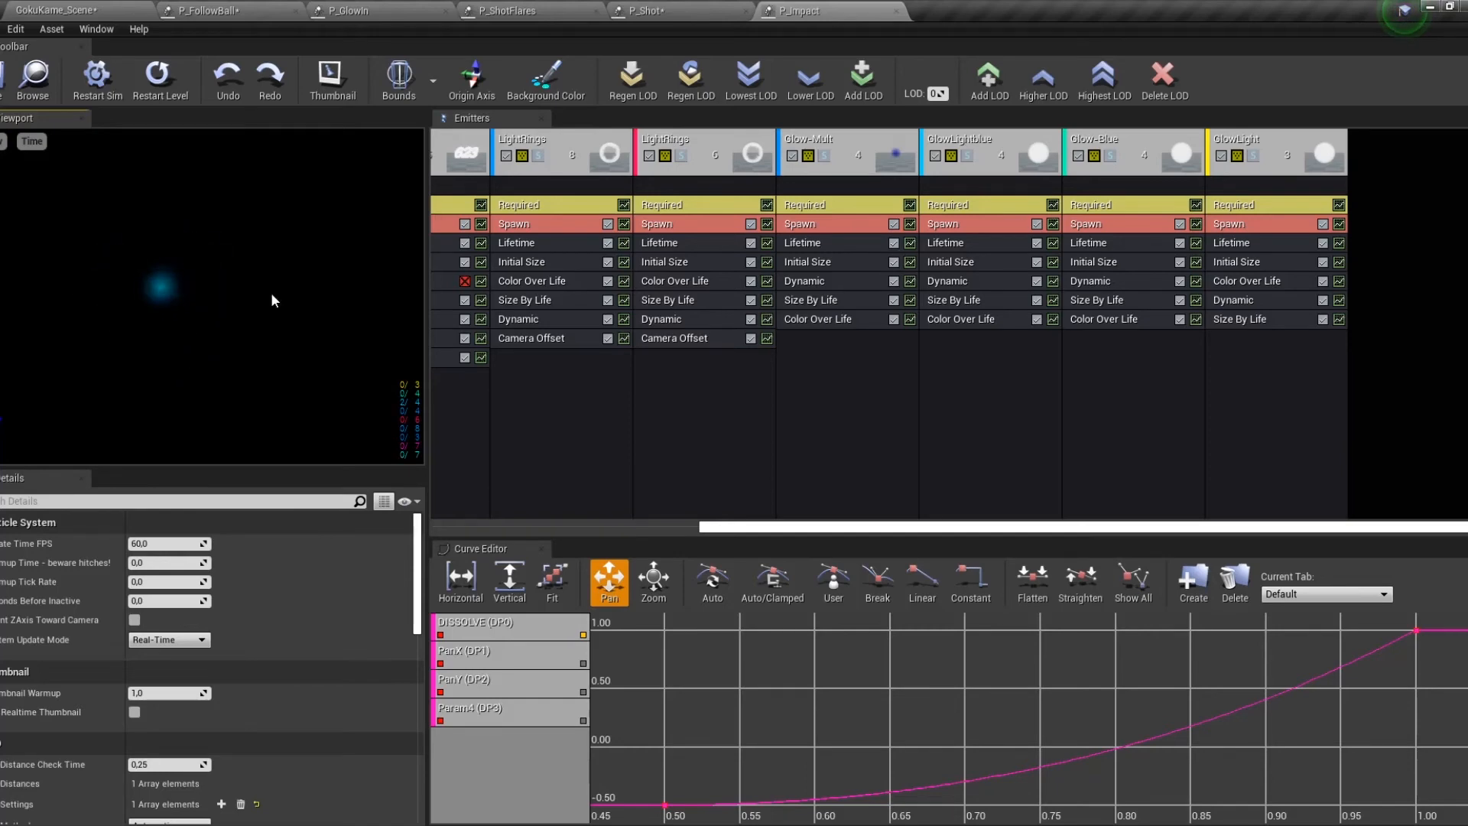
{"action": "left_click_drag", "start_coordinate": [774, 527], "coordinate": [478, 150]}
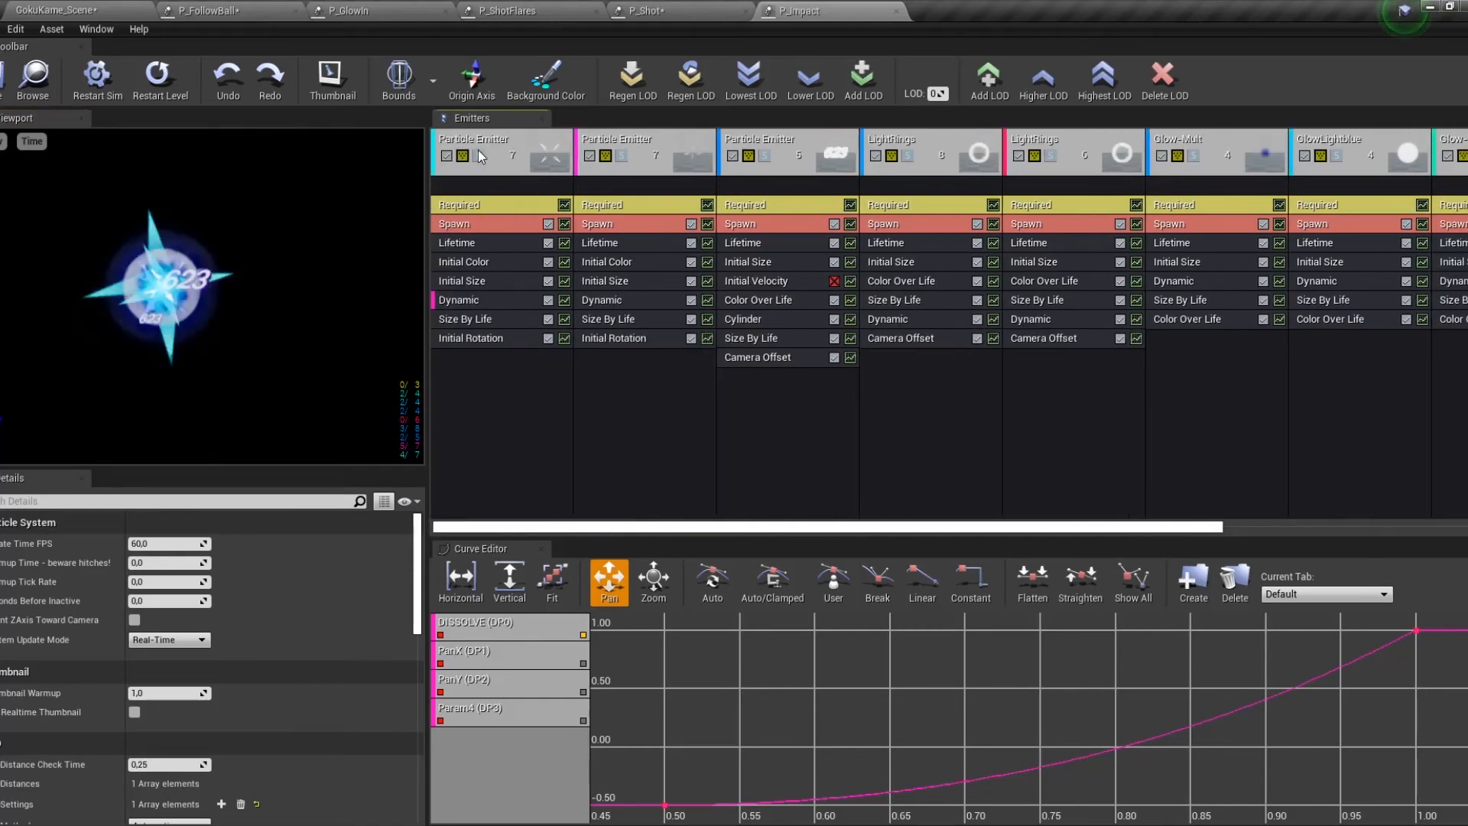
Solo P_Impact's first and second Particle Emitters to examine them together, and end the solo on the first.
{"action": "left_click", "coordinate": [479, 154]}
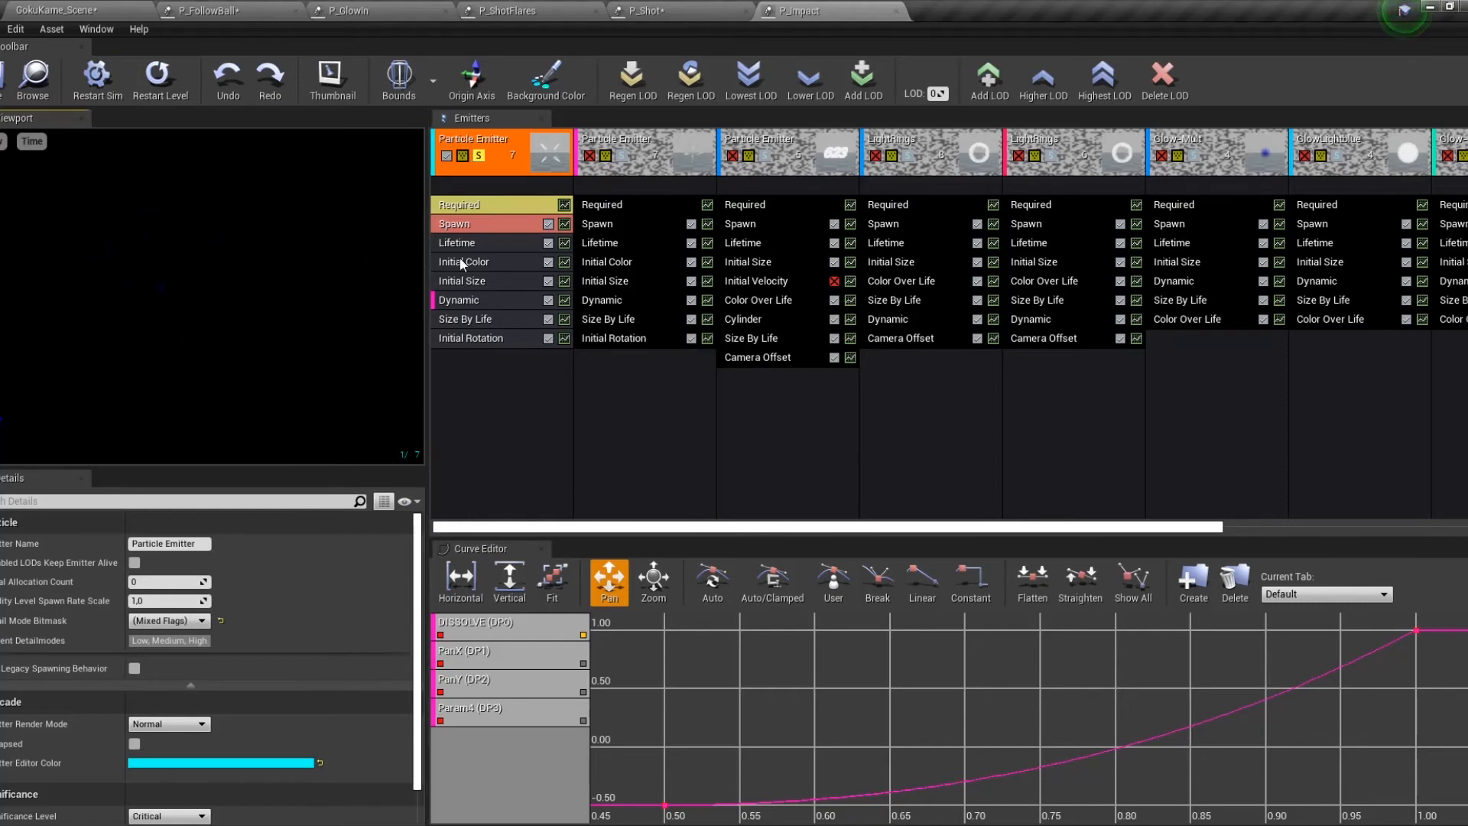
{"action": "left_click", "coordinate": [622, 155]}
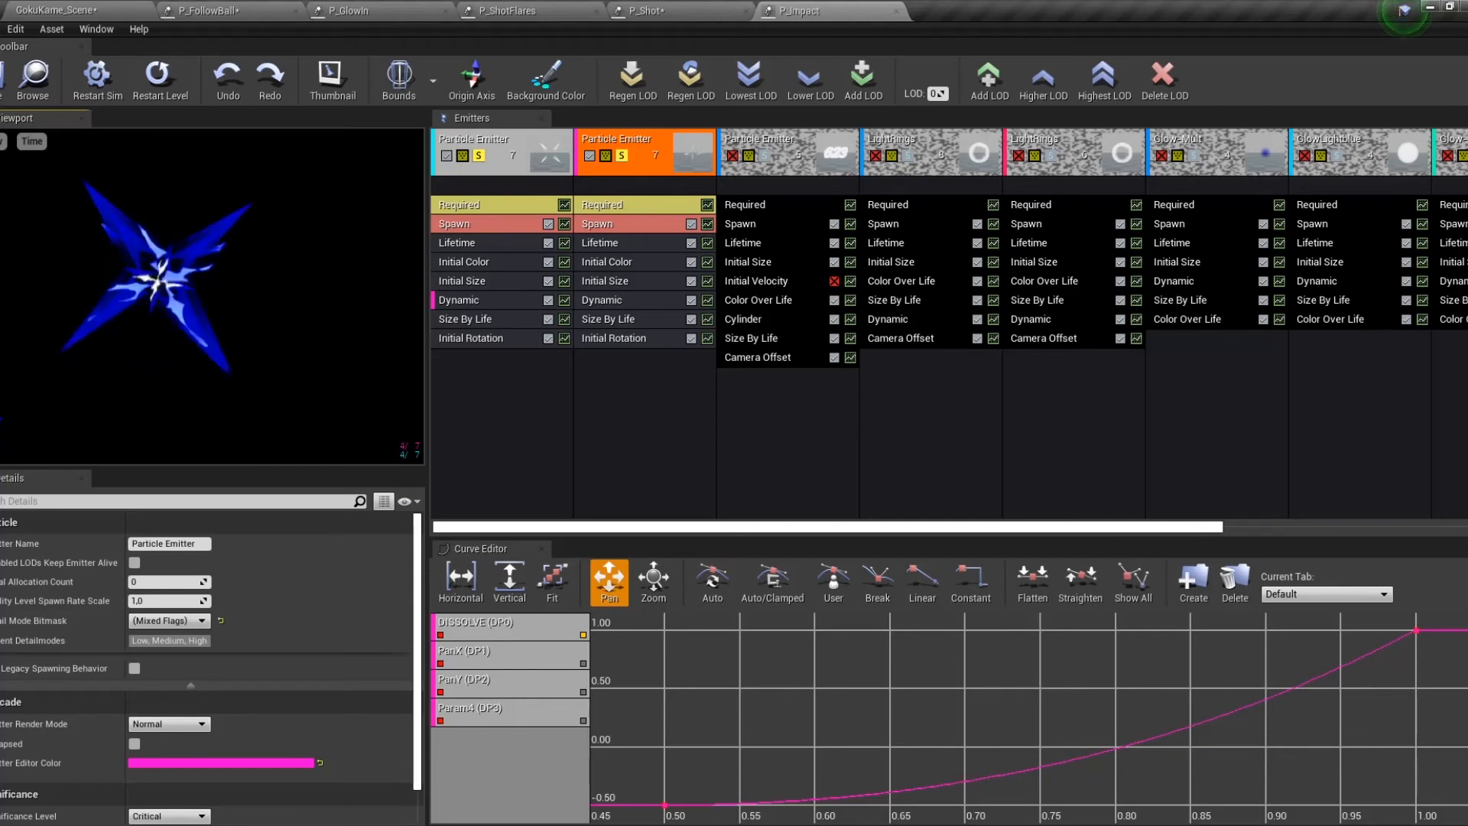
{"action": "left_click", "coordinate": [480, 156]}
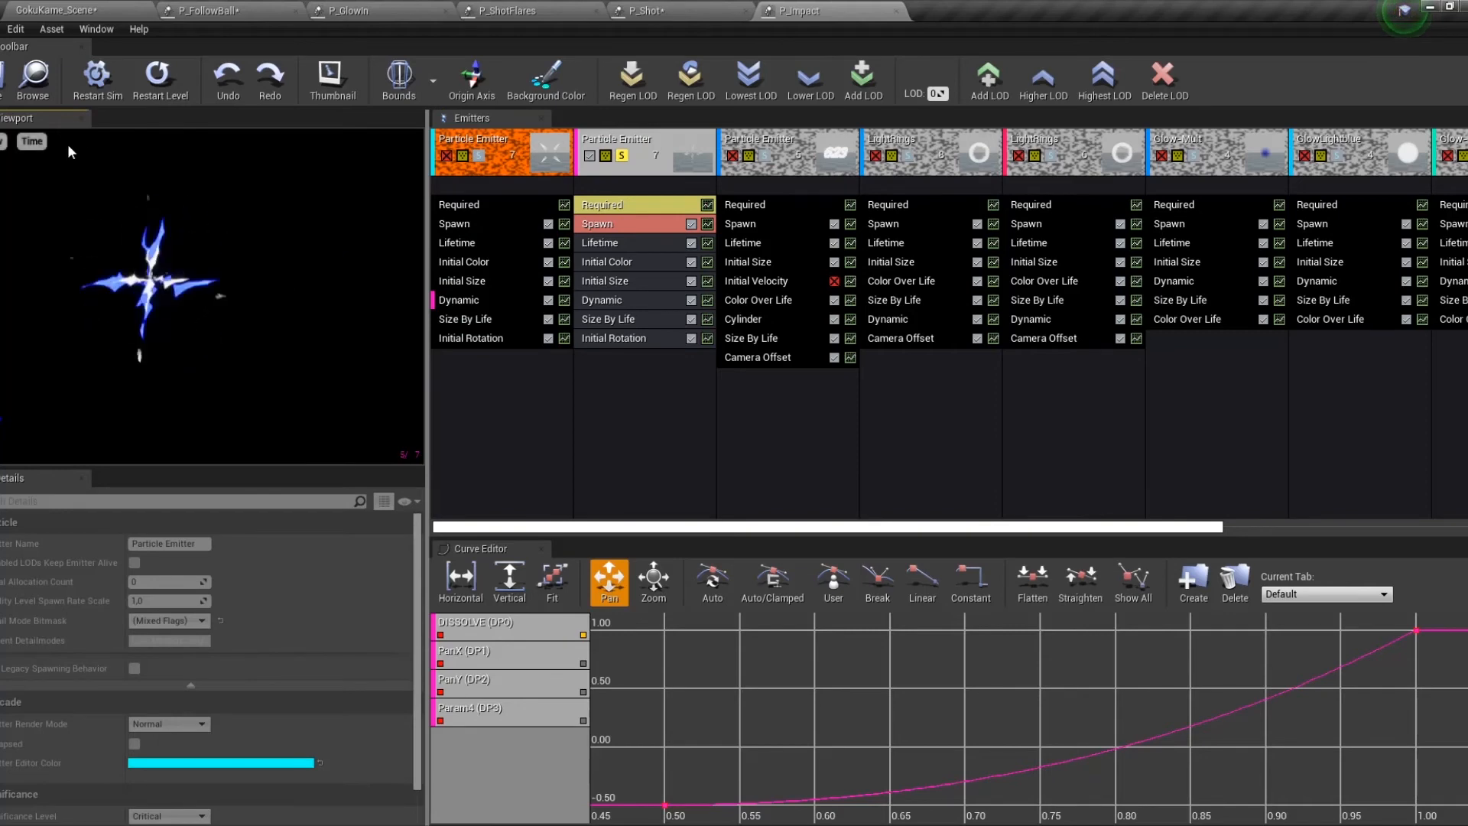
Change the P_Impact preview's animation speed twice to examine the second Particle Emitter's spikes.
{"action": "left_click", "coordinate": [31, 140]}
{"action": "left_click", "coordinate": [120, 261]}
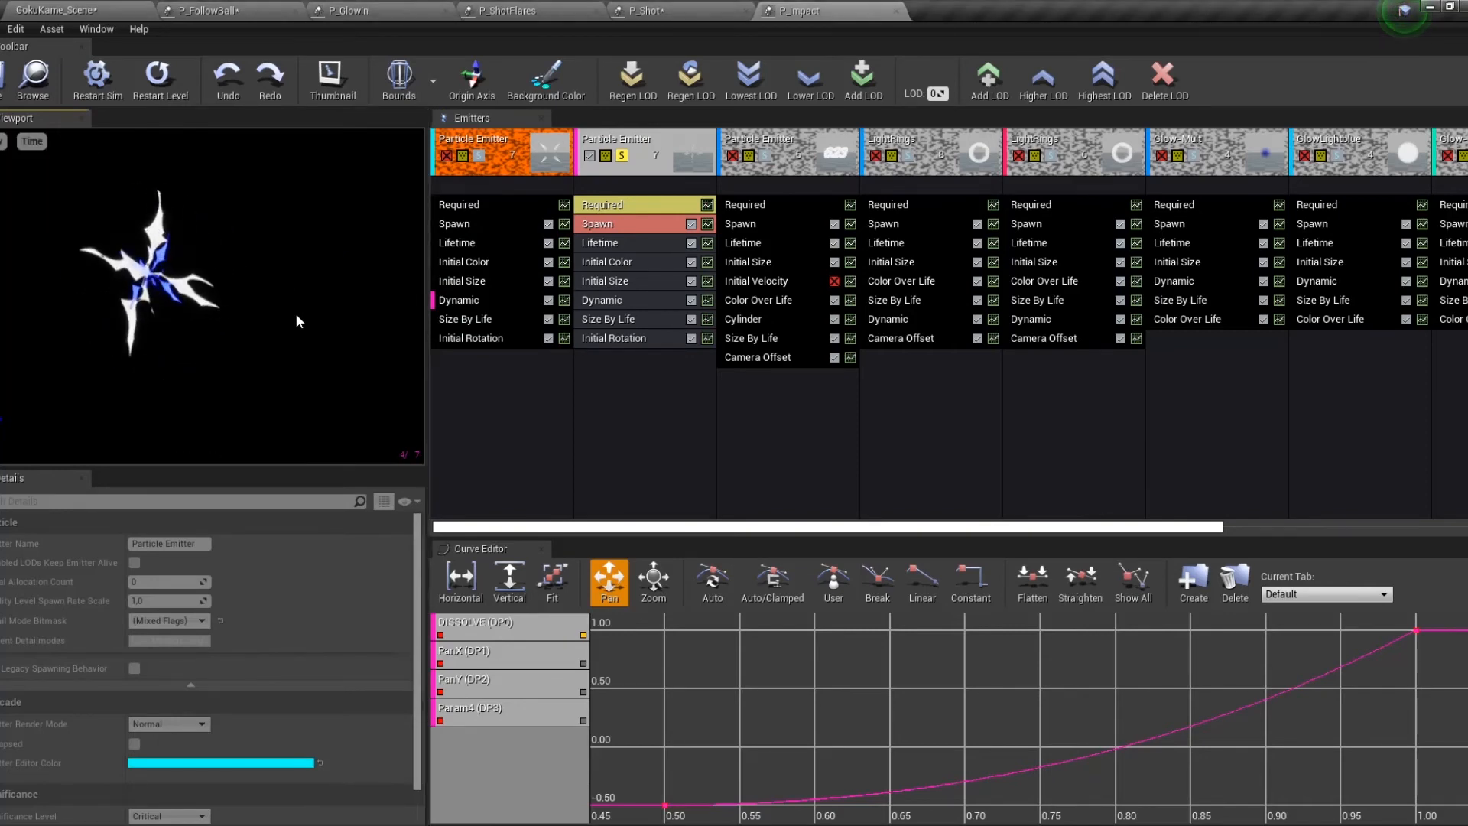
{"action": "left_click", "coordinate": [32, 141]}
{"action": "mouse_move", "coordinate": [66, 210]}
{"action": "left_click", "coordinate": [119, 295]}
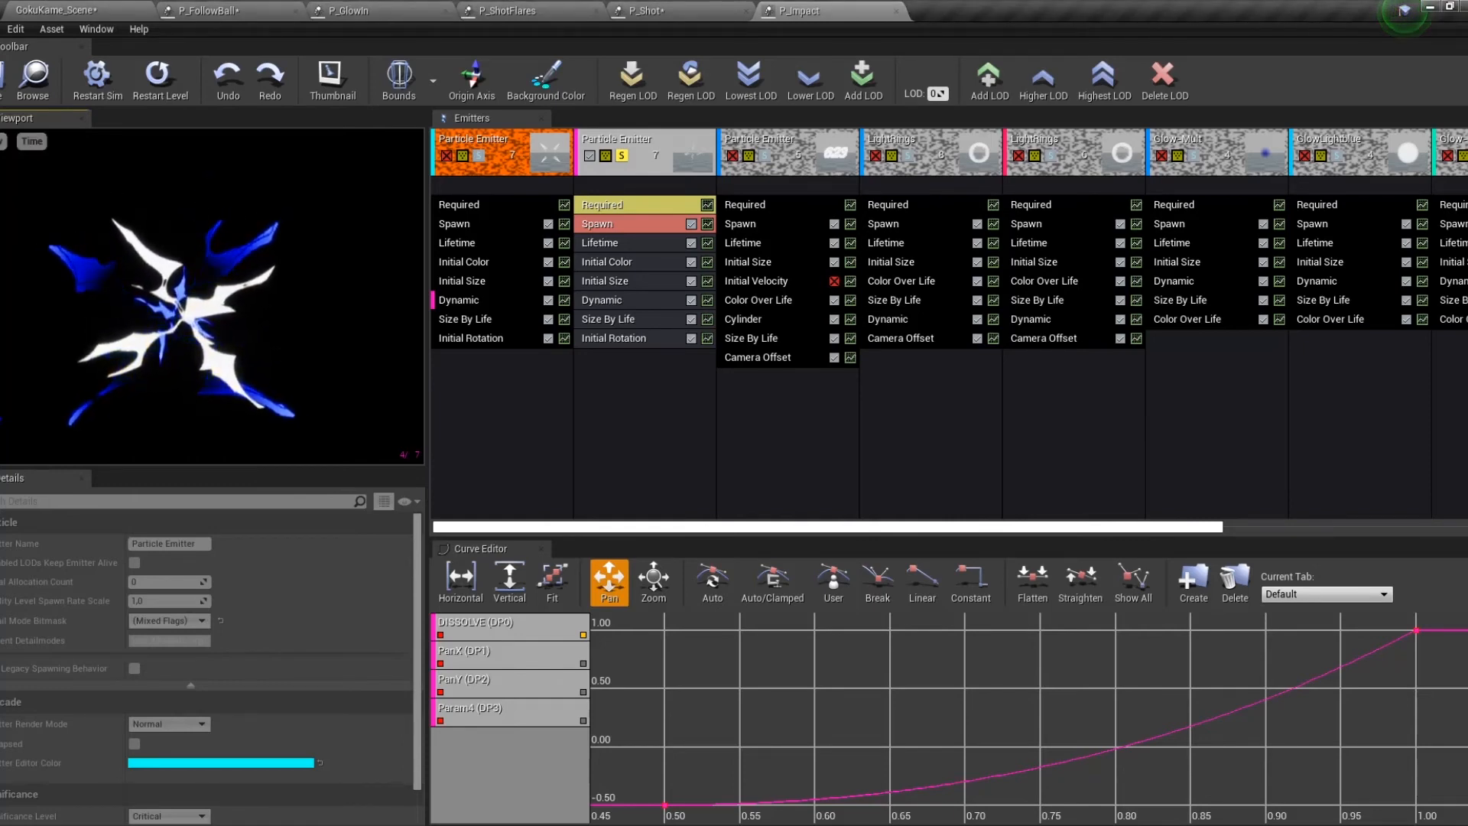
Set the P_Impact preview's animation speed to 100% and solo only the first LightRings emitter.
{"action": "left_click", "coordinate": [32, 141]}
{"action": "mouse_move", "coordinate": [66, 212]}
{"action": "left_click", "coordinate": [120, 225]}
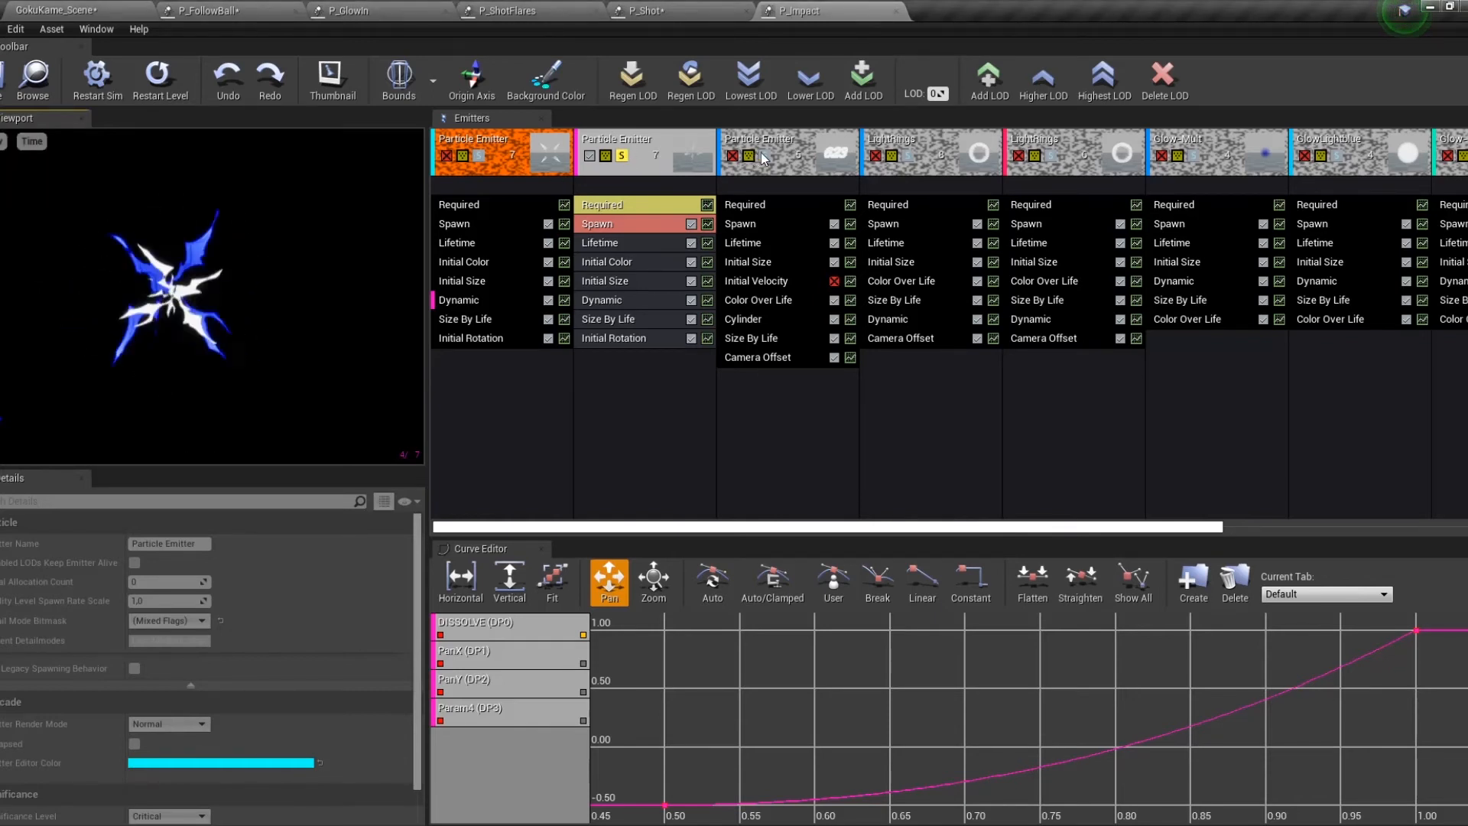
{"action": "left_click", "coordinate": [905, 162]}
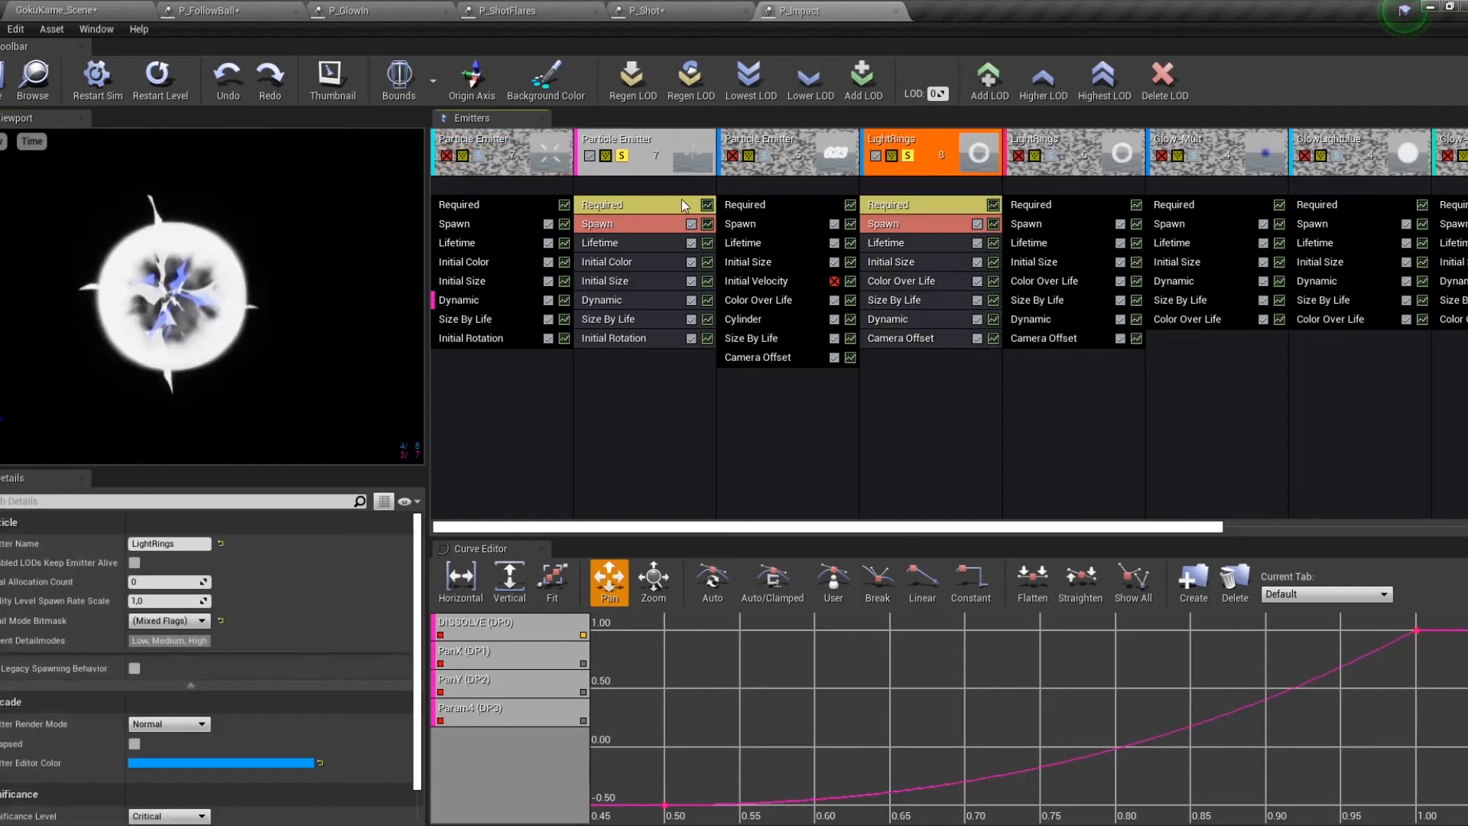
{"action": "left_click", "coordinate": [480, 158]}
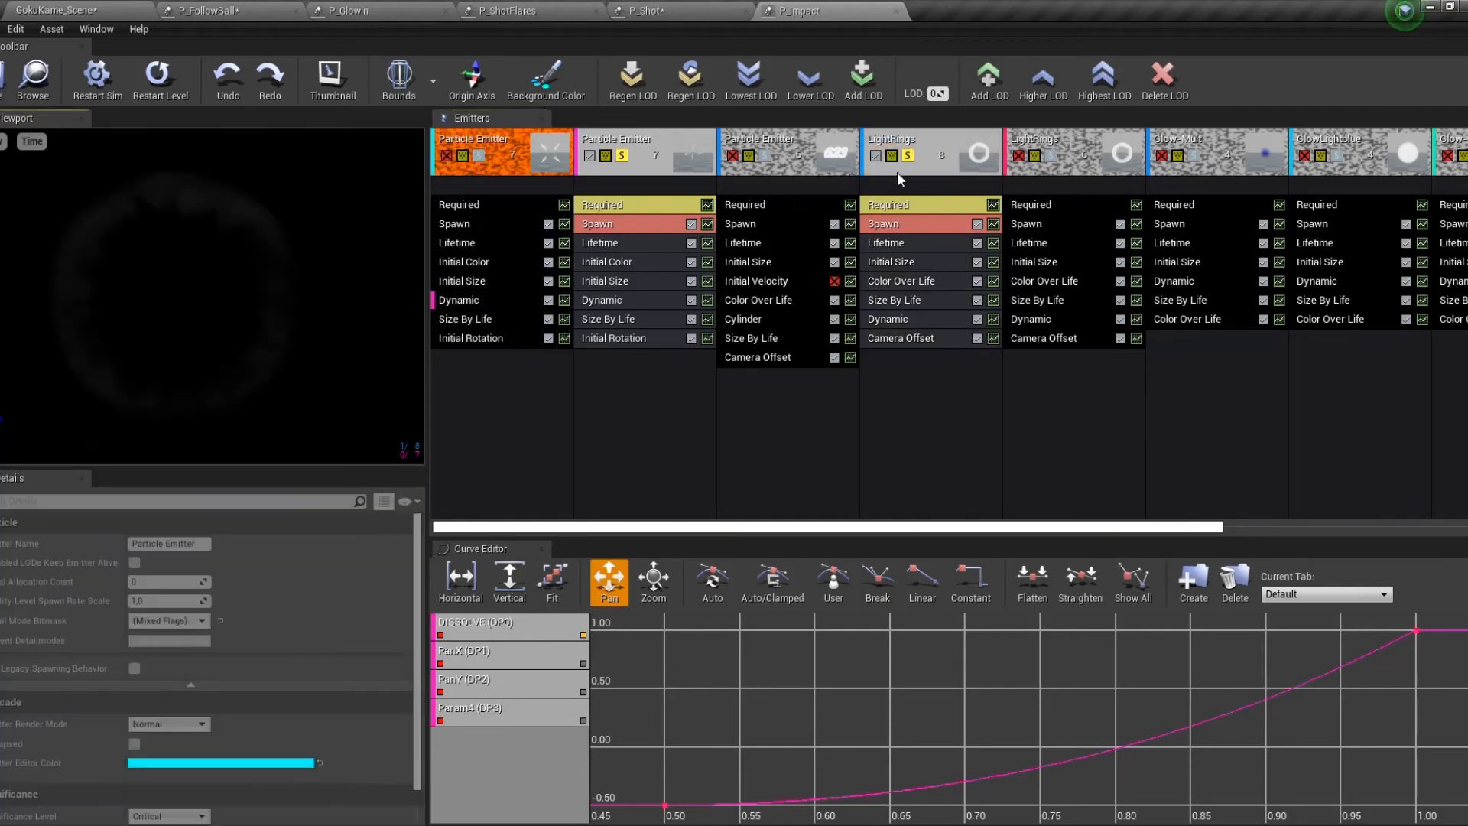
{"action": "left_click", "coordinate": [616, 165]}
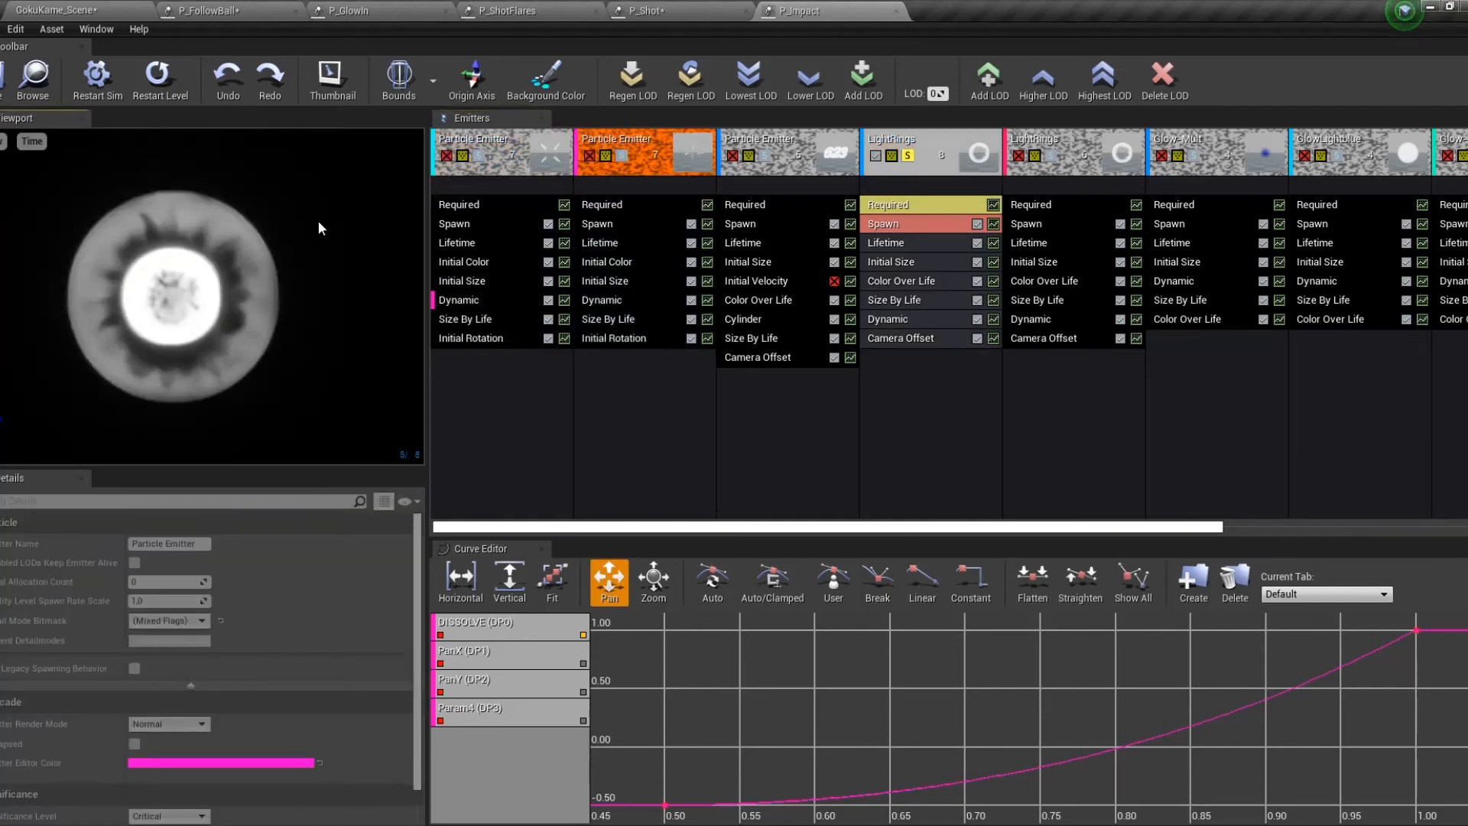
Slow the P_Impact preview to 50% animation speed to examine the first LightRings emitter.
{"action": "left_click", "coordinate": [33, 143]}
{"action": "mouse_move", "coordinate": [63, 210]}
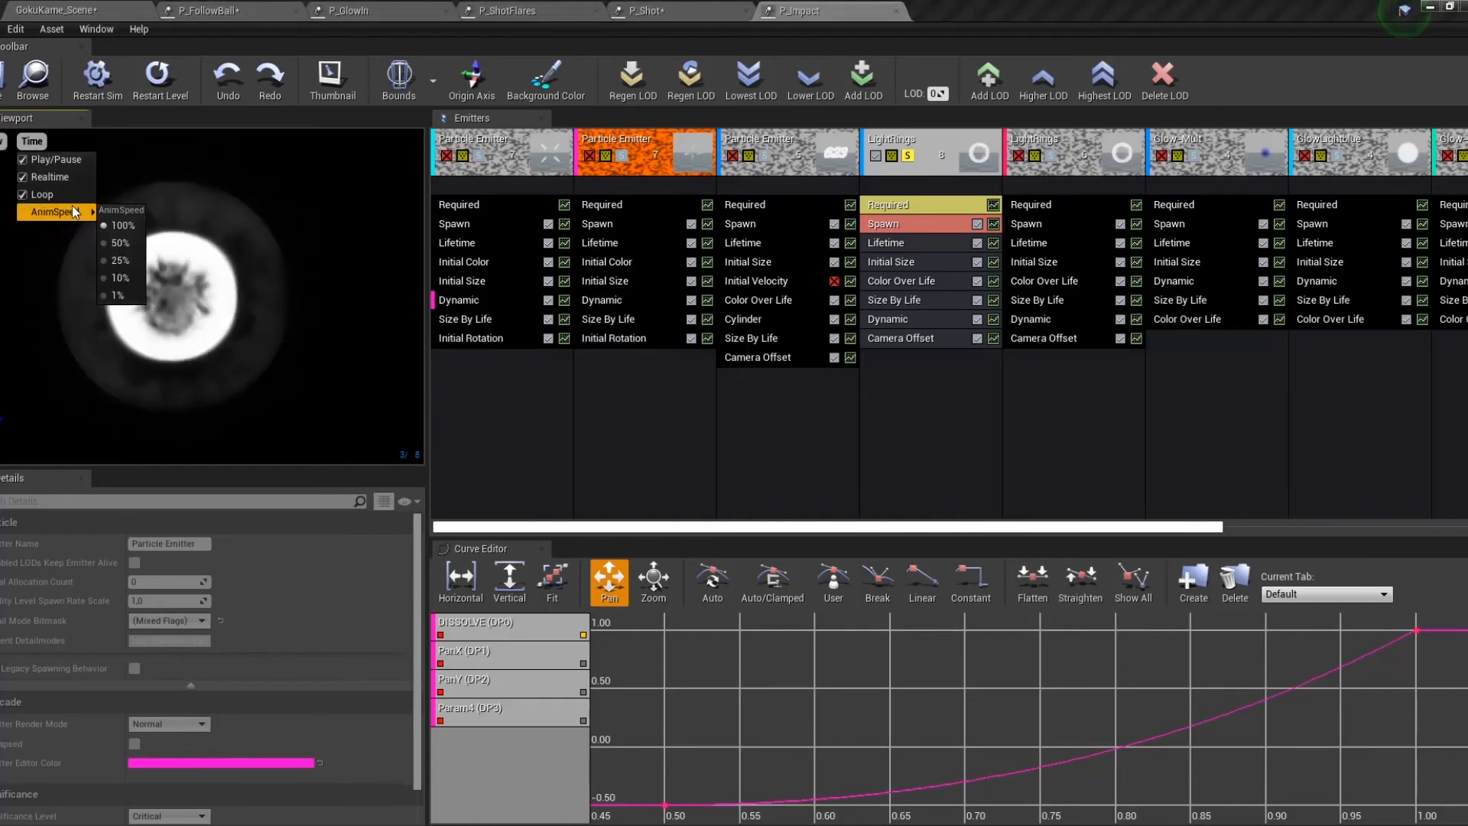
{"action": "left_click", "coordinate": [124, 240]}
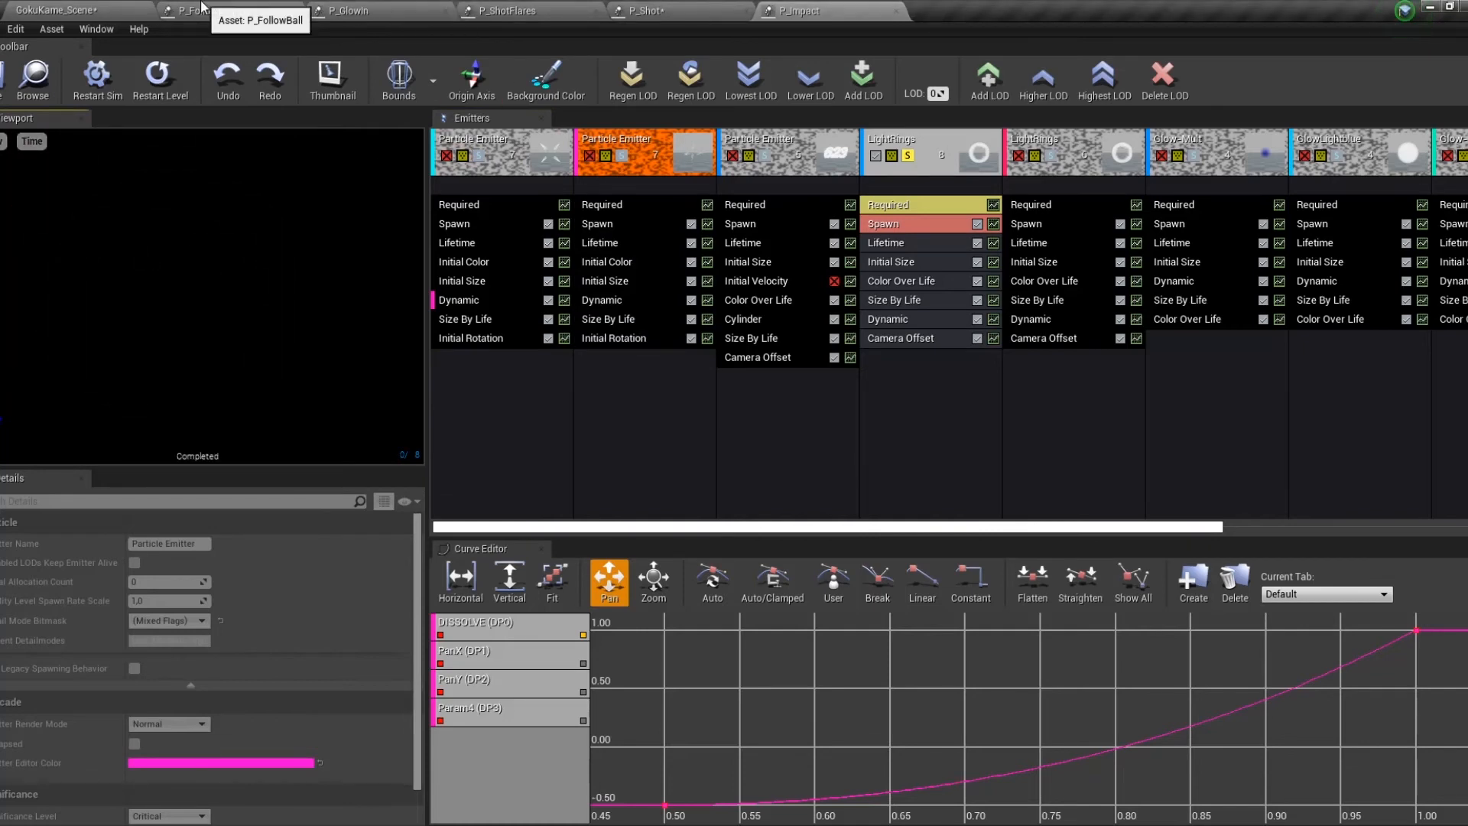
Switch to the P_GlowIn particle and isolate its third emitter, the ring-shaped Particle Emitter, to examine it alone.
{"action": "left_click", "coordinate": [201, 9]}
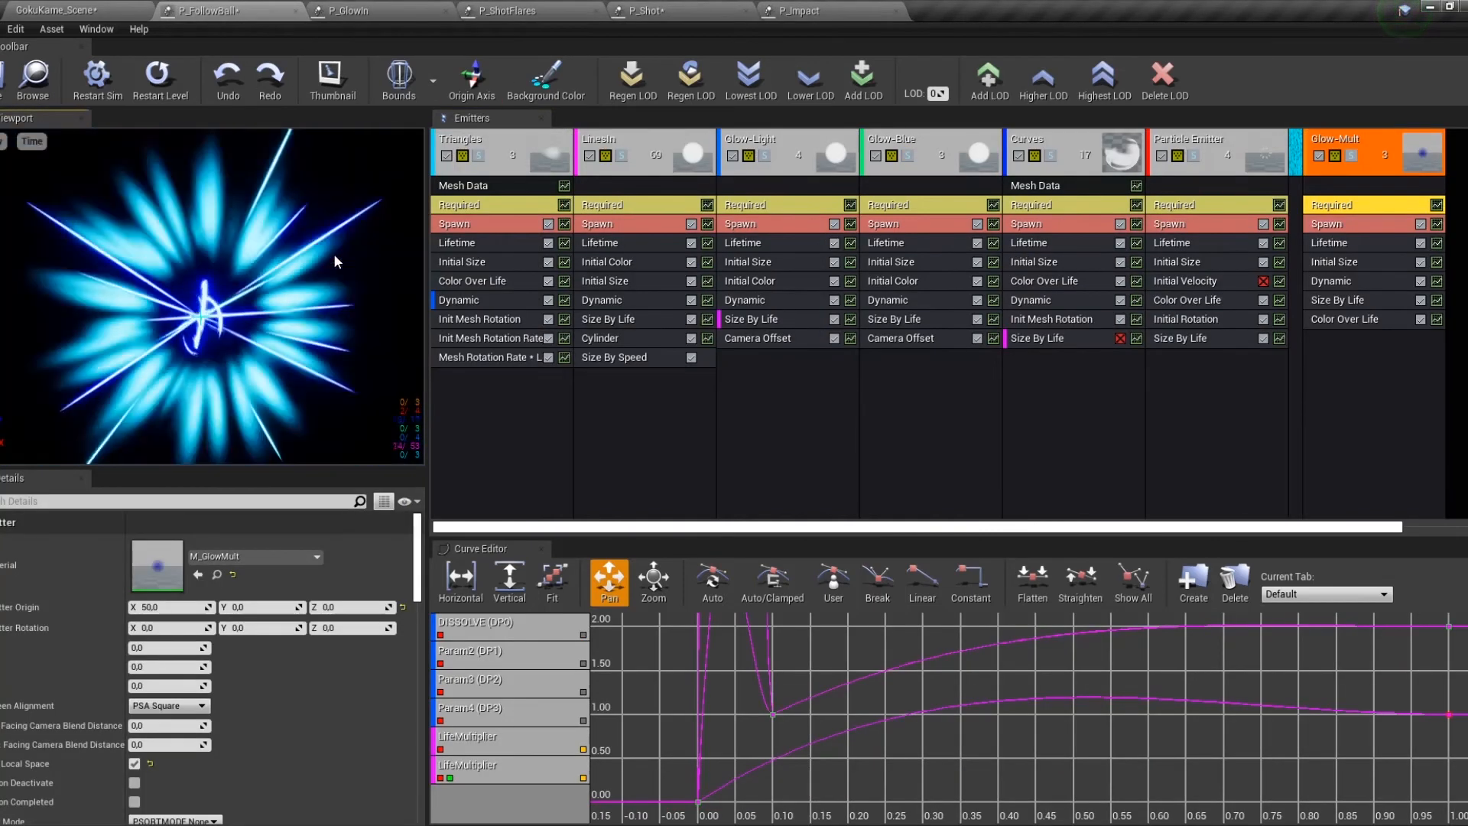
{"action": "left_click", "coordinate": [362, 10]}
{"action": "left_click", "coordinate": [306, 202]}
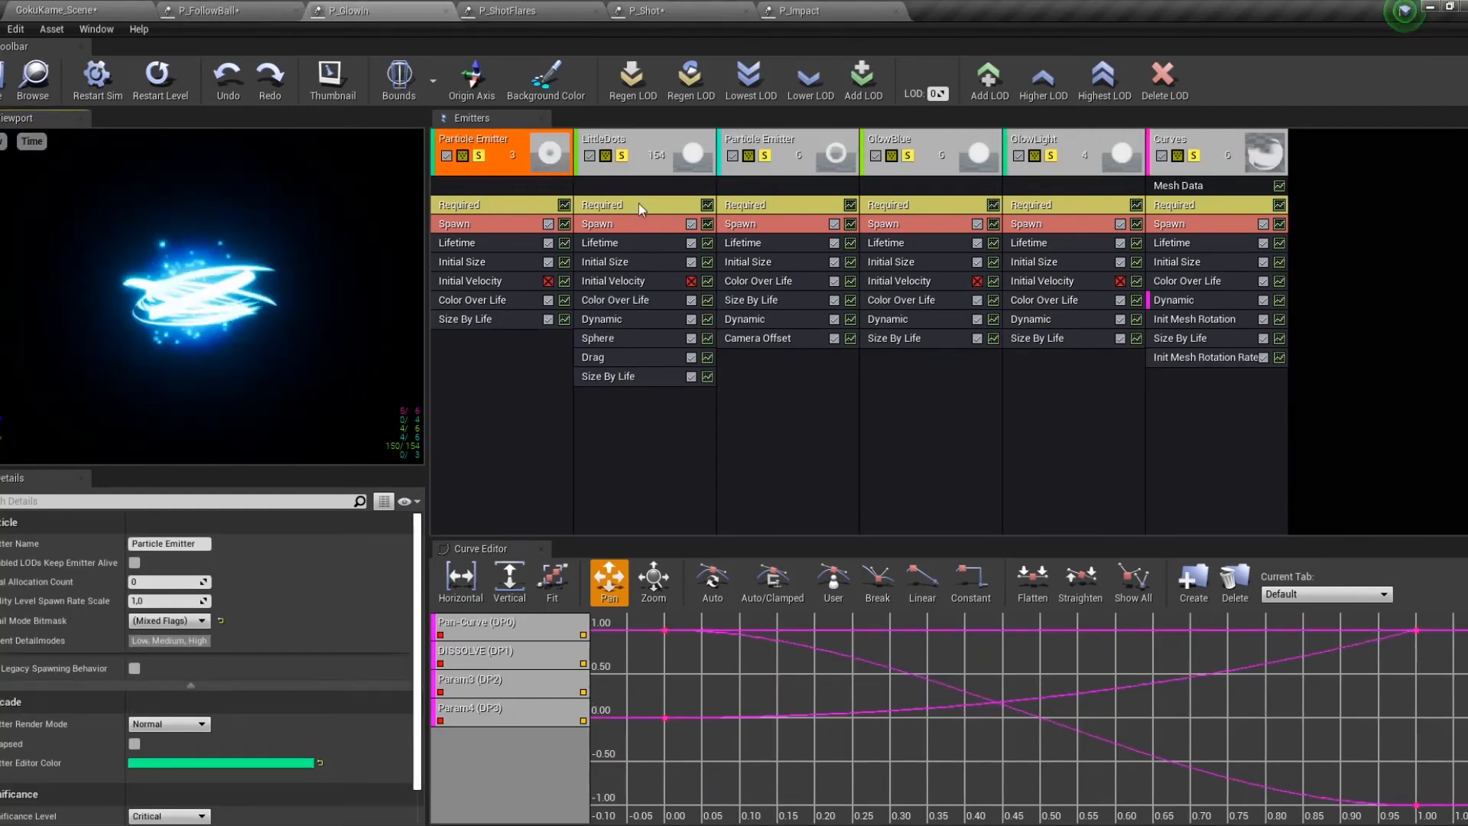
{"action": "left_click", "coordinate": [590, 155]}
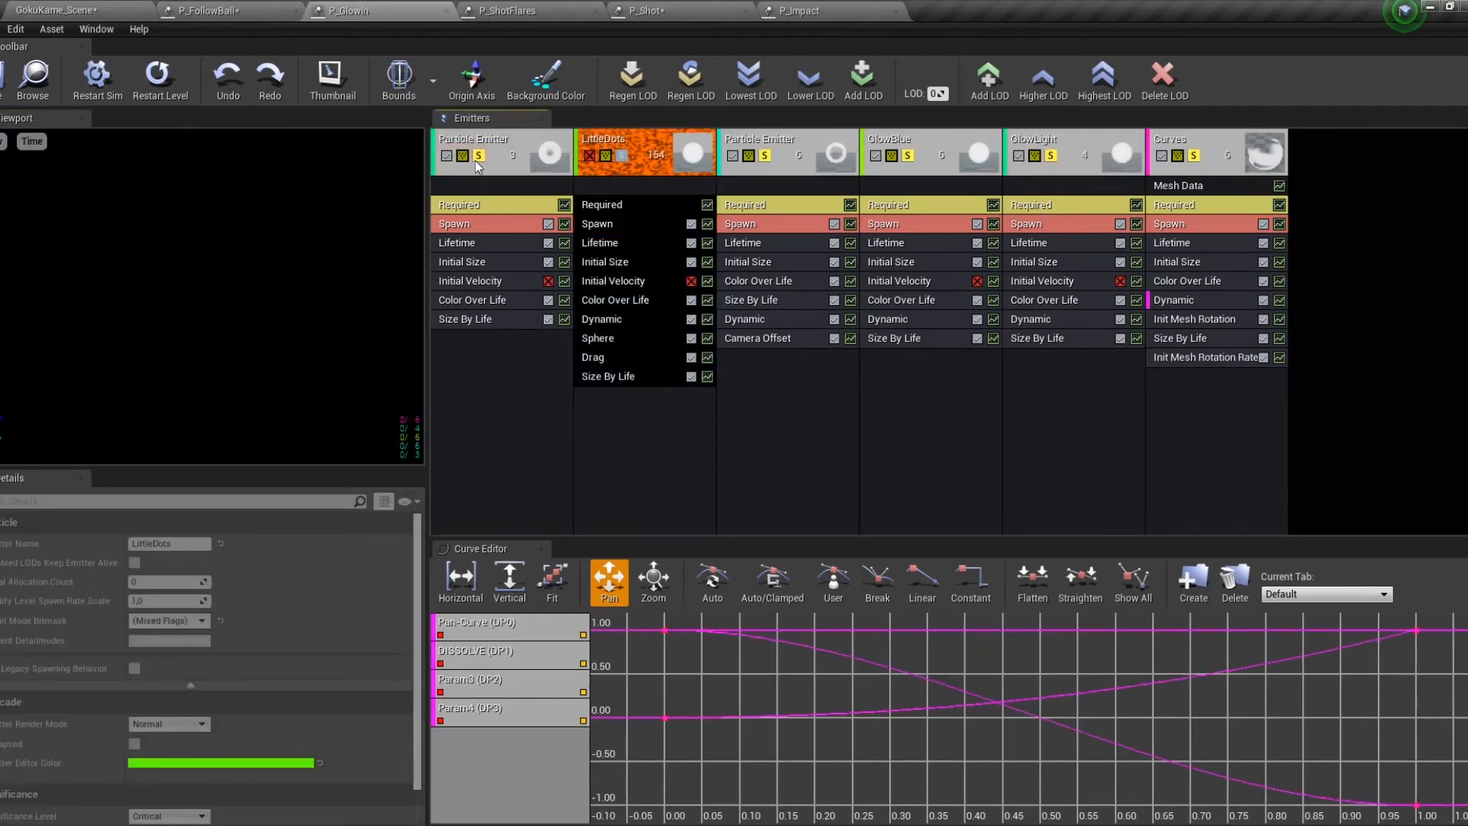
{"action": "left_click", "coordinate": [446, 155]}
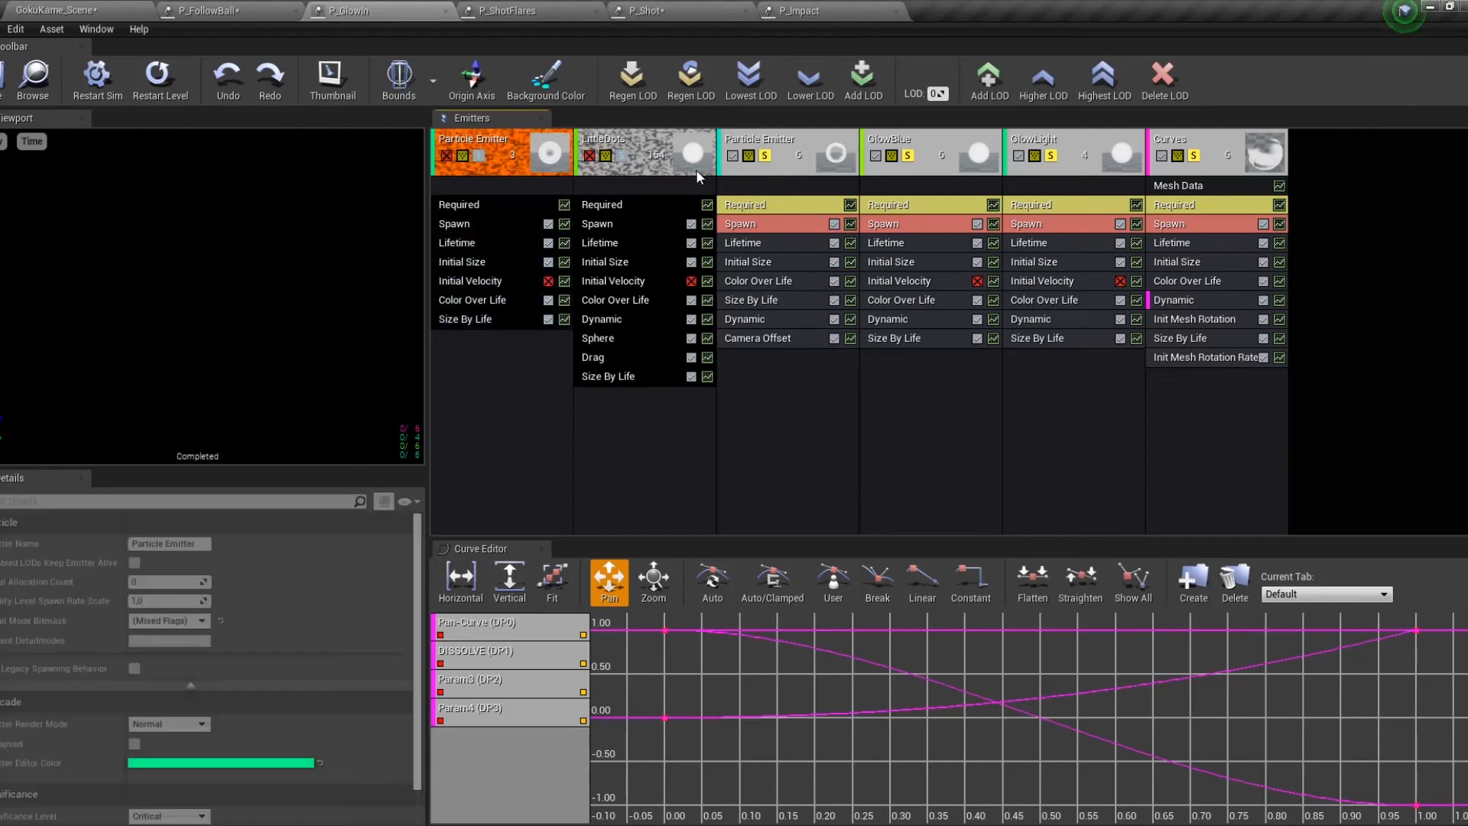
{"action": "left_click", "coordinate": [875, 155]}
{"action": "left_click", "coordinate": [1018, 155]}
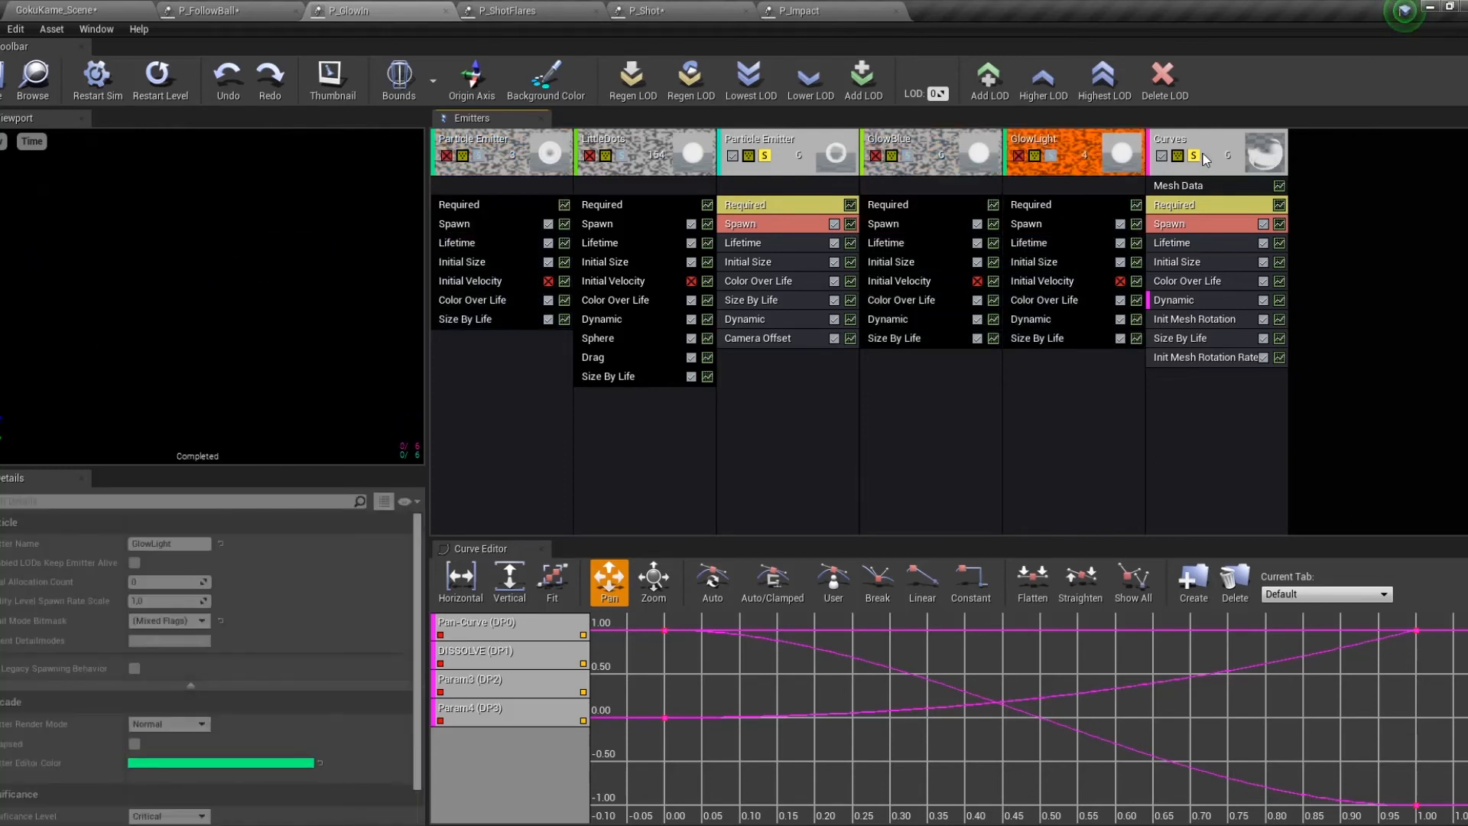
{"action": "left_click", "coordinate": [1161, 155]}
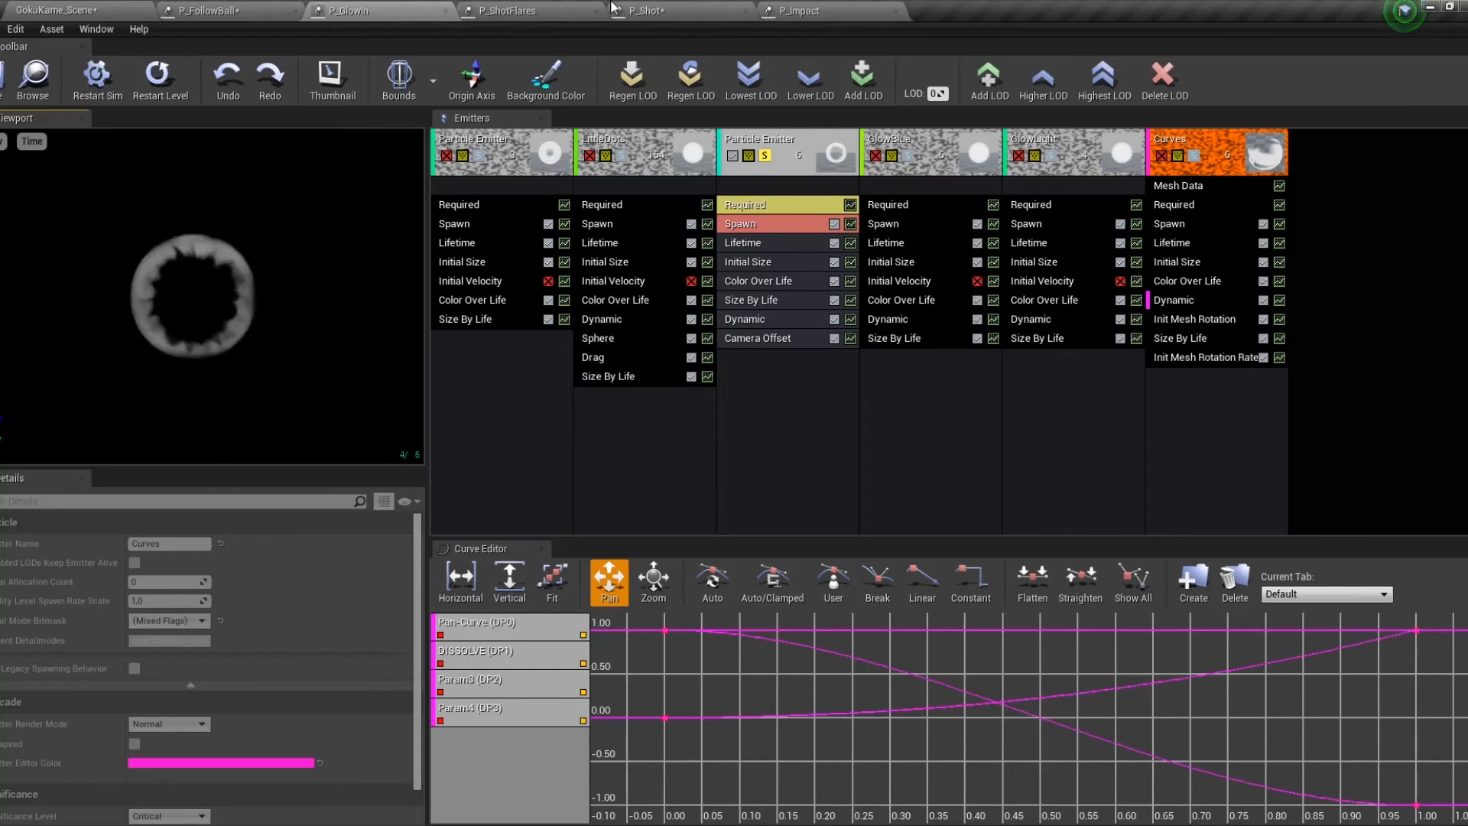
Return to P_Impact to compare its LightRings emitter, and set the preview's animation speed to 100%.
{"action": "left_click", "coordinate": [817, 8]}
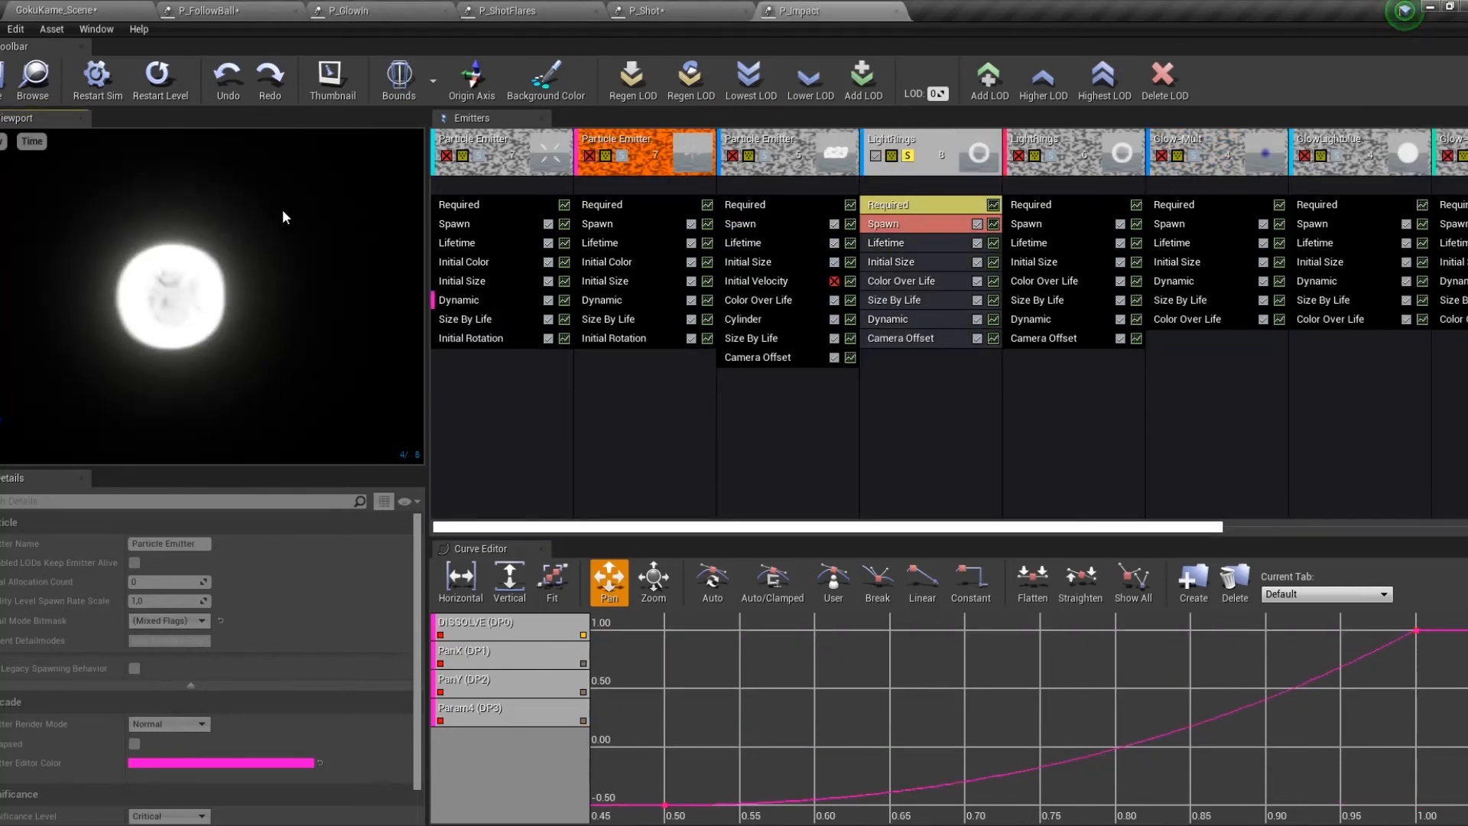
{"action": "left_click", "coordinate": [33, 142]}
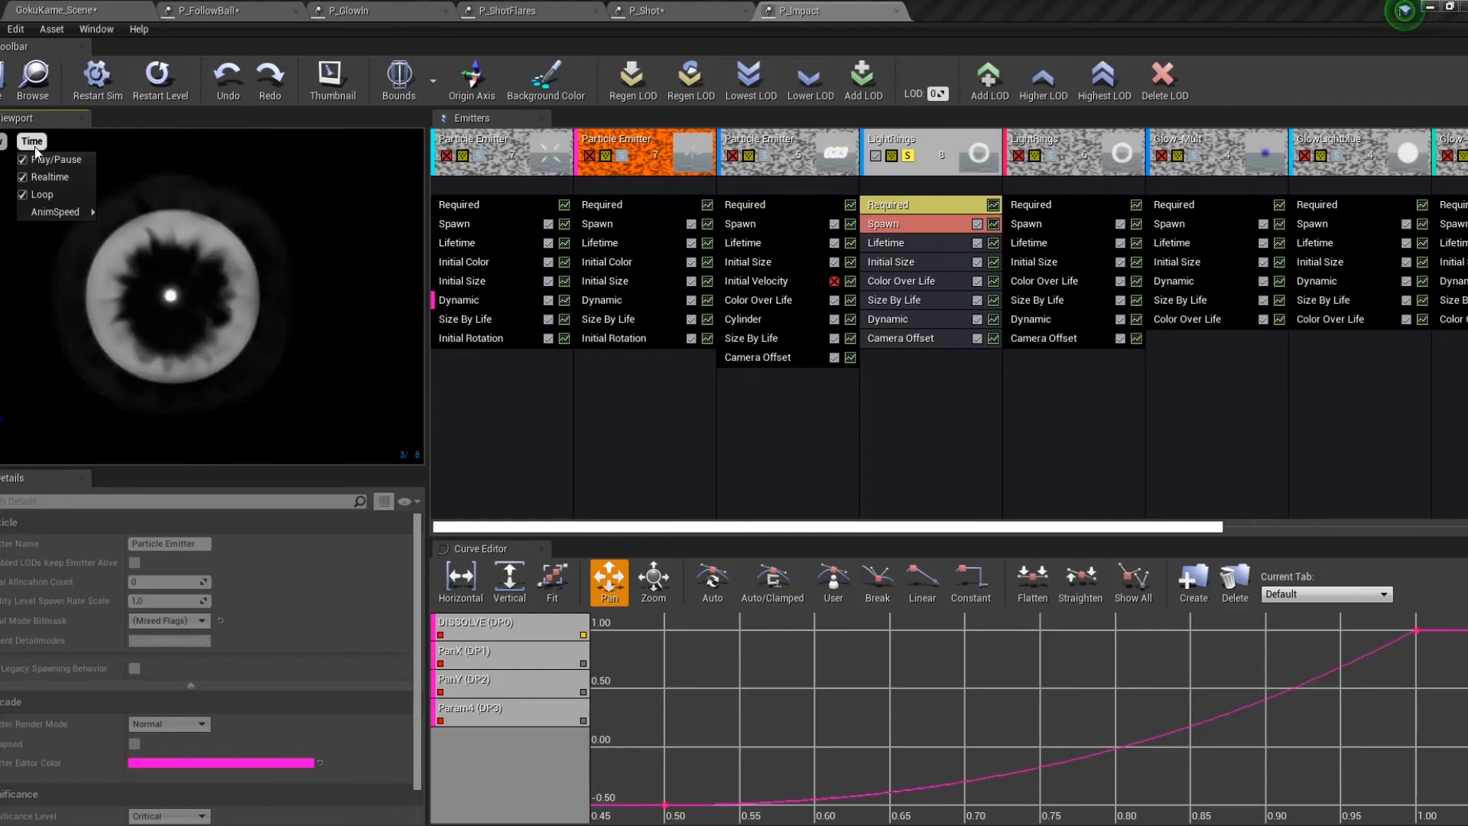
{"action": "left_click", "coordinate": [318, 253]}
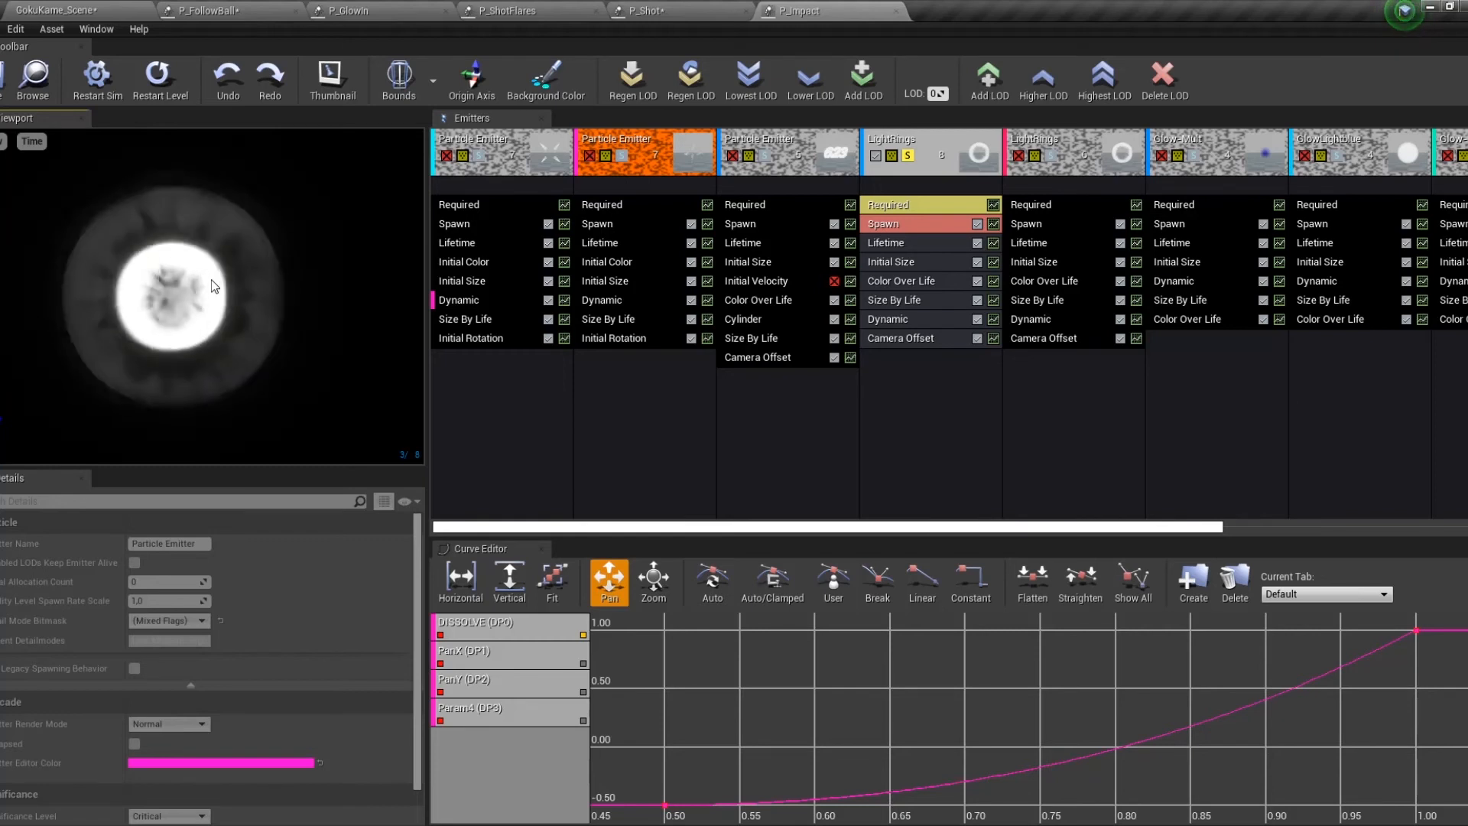
{"action": "left_click", "coordinate": [31, 141]}
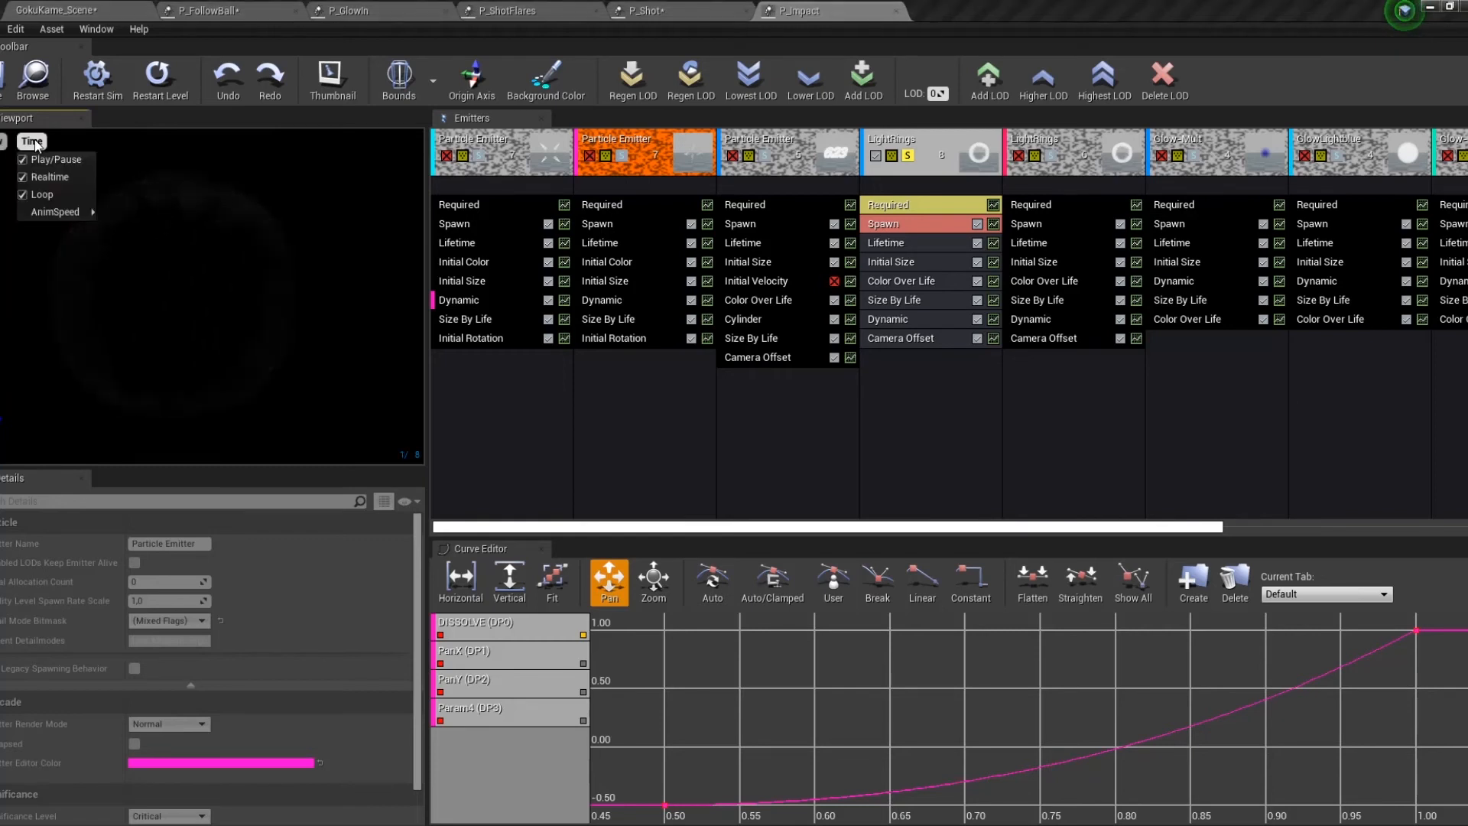
{"action": "mouse_move", "coordinate": [54, 214]}
{"action": "left_click", "coordinate": [117, 225]}
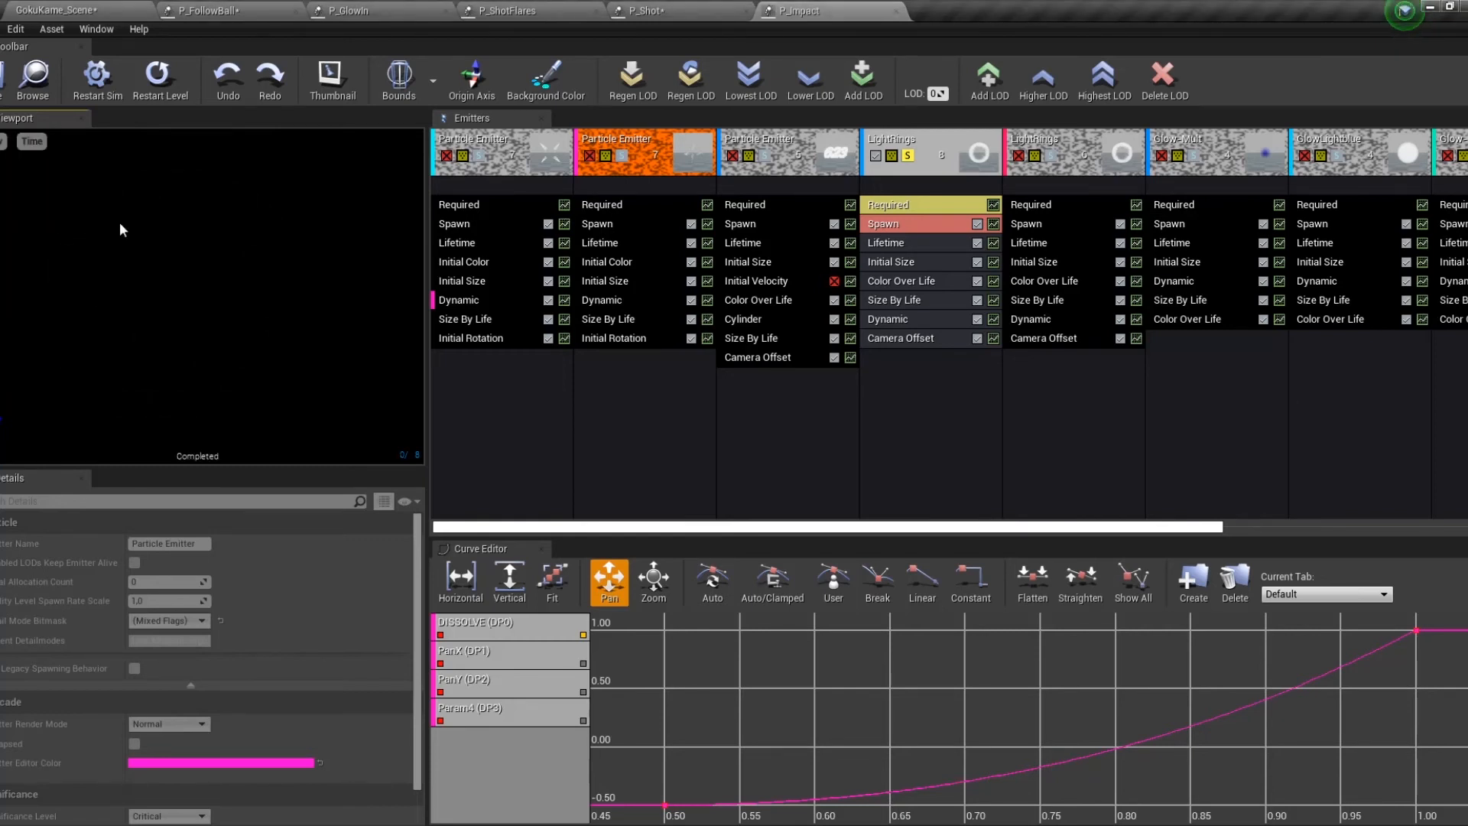
Examine P_Impact's second LightRings emitter alone, and add the first LightRings and Glow-Mult emitters to the solo.
{"action": "left_click", "coordinate": [909, 155]}
{"action": "left_click", "coordinate": [1052, 156]}
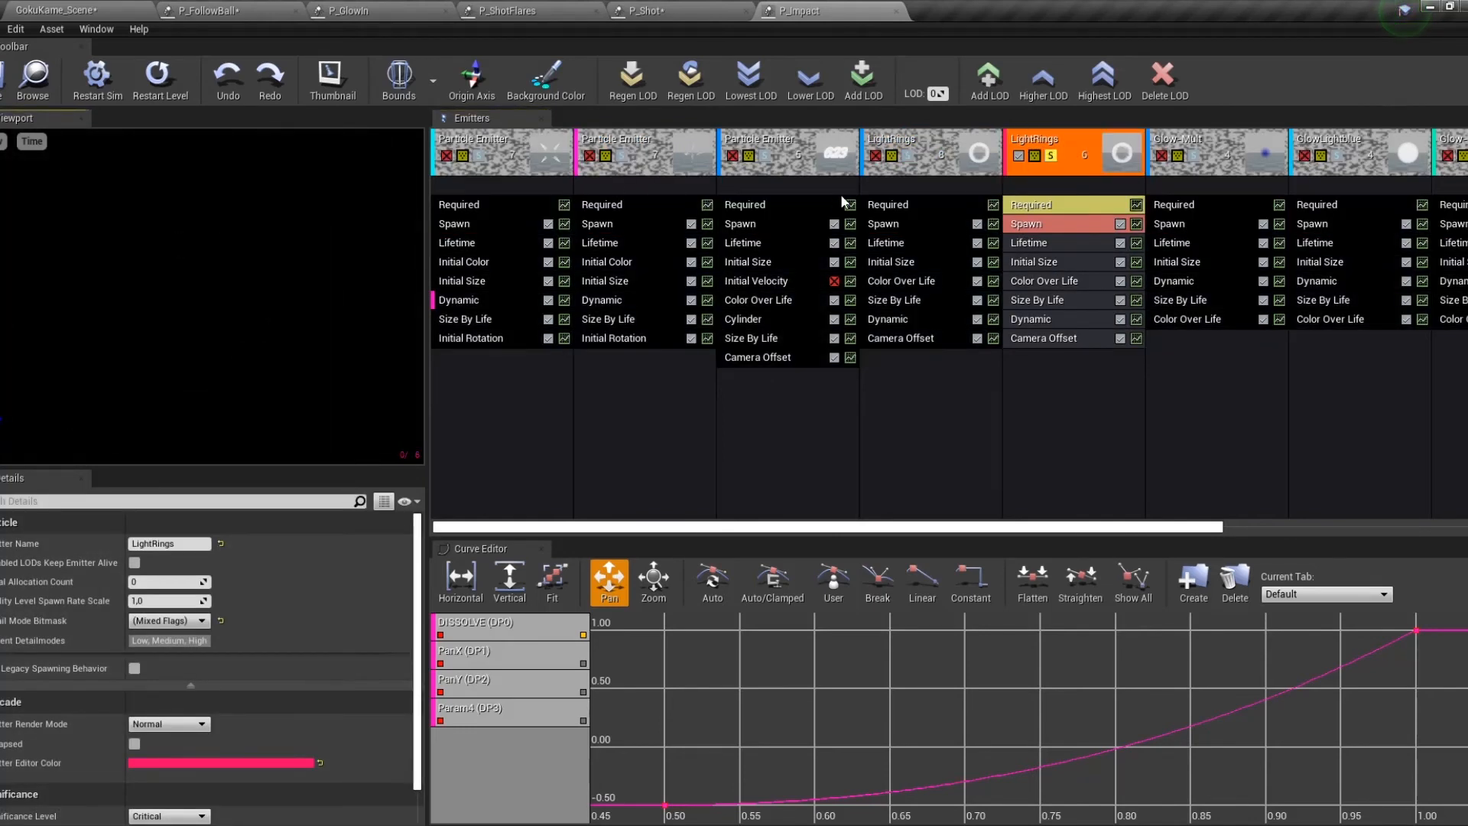
{"action": "left_click", "coordinate": [908, 155]}
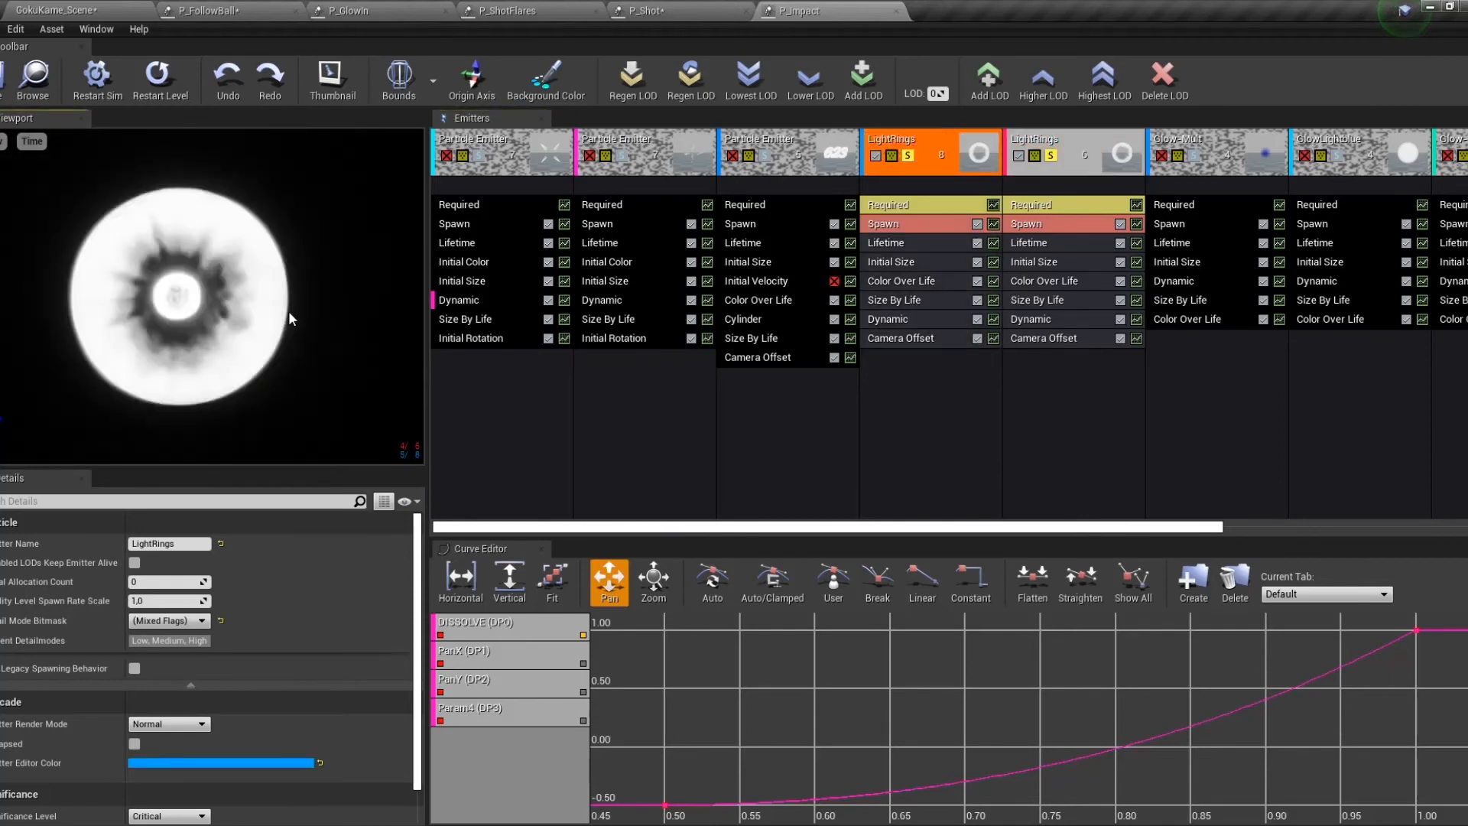
{"action": "left_click", "coordinate": [1194, 155]}
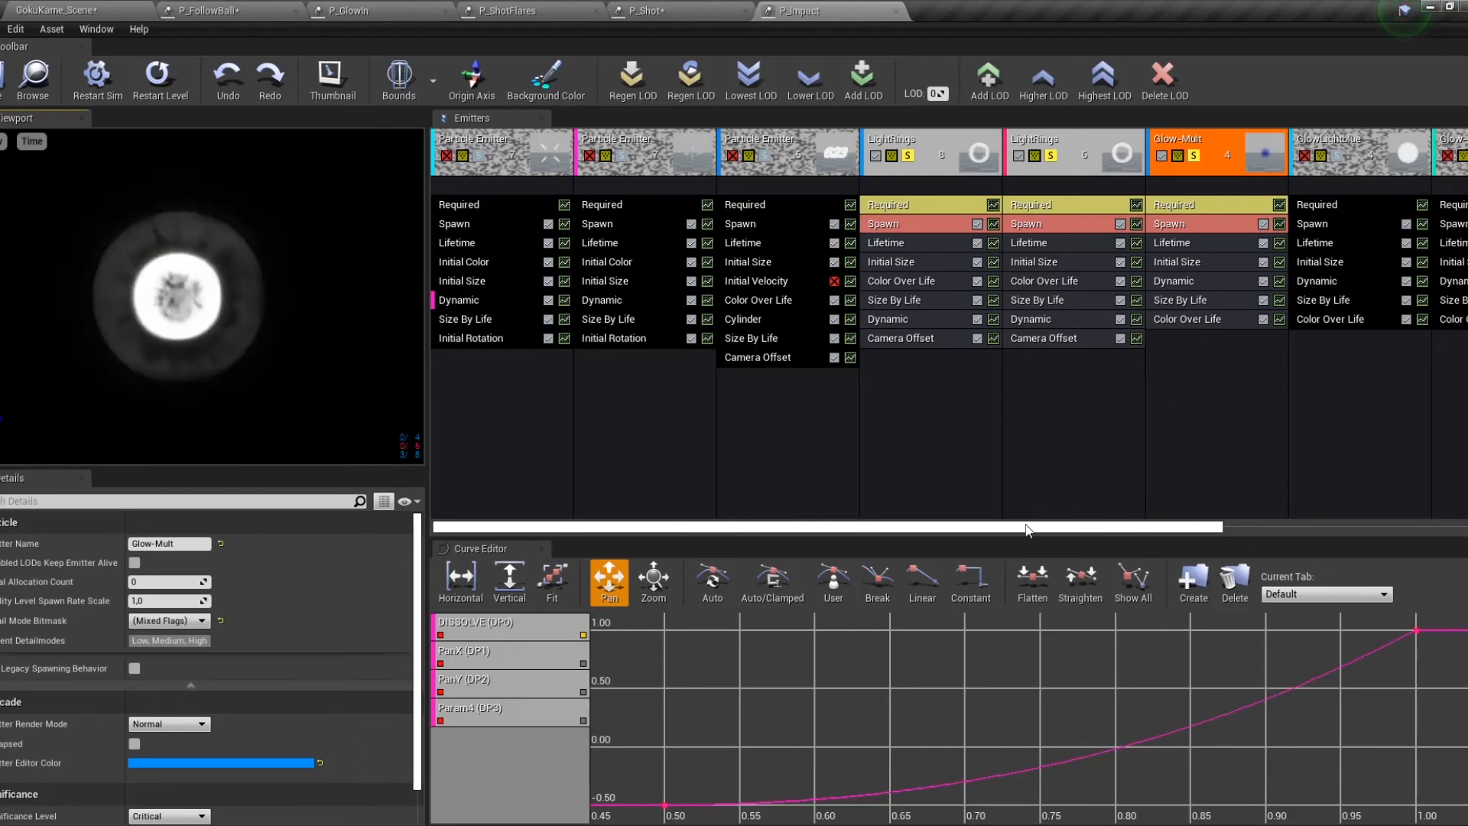
Add P_Impact's GlowLightblue, Glow-Blue and GlowLight emitters to the solo to examine the combined glow.
{"action": "left_click_drag", "start_coordinate": [1027, 530], "coordinate": [1268, 530]}
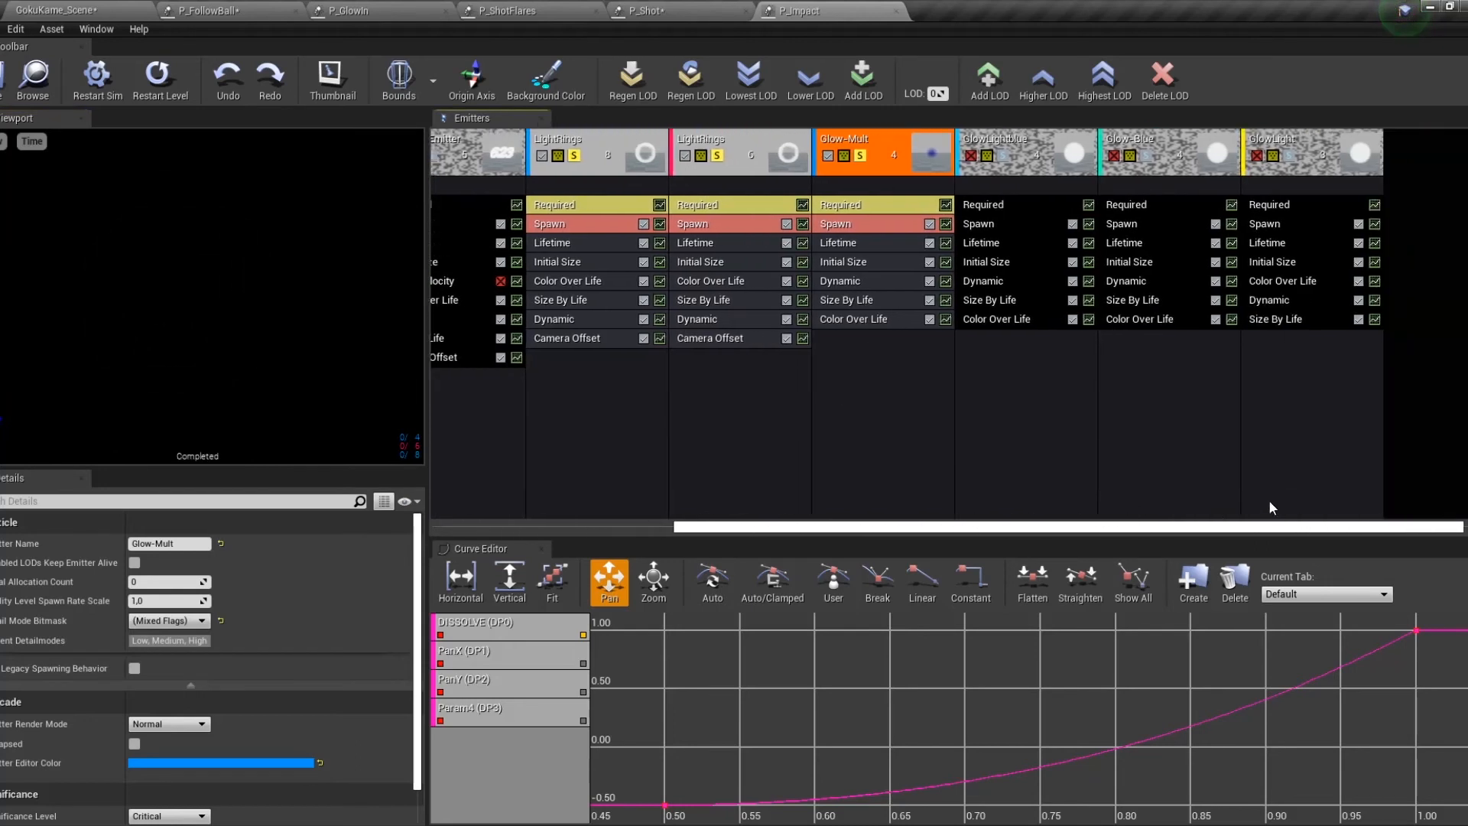
{"action": "left_click", "coordinate": [1011, 158]}
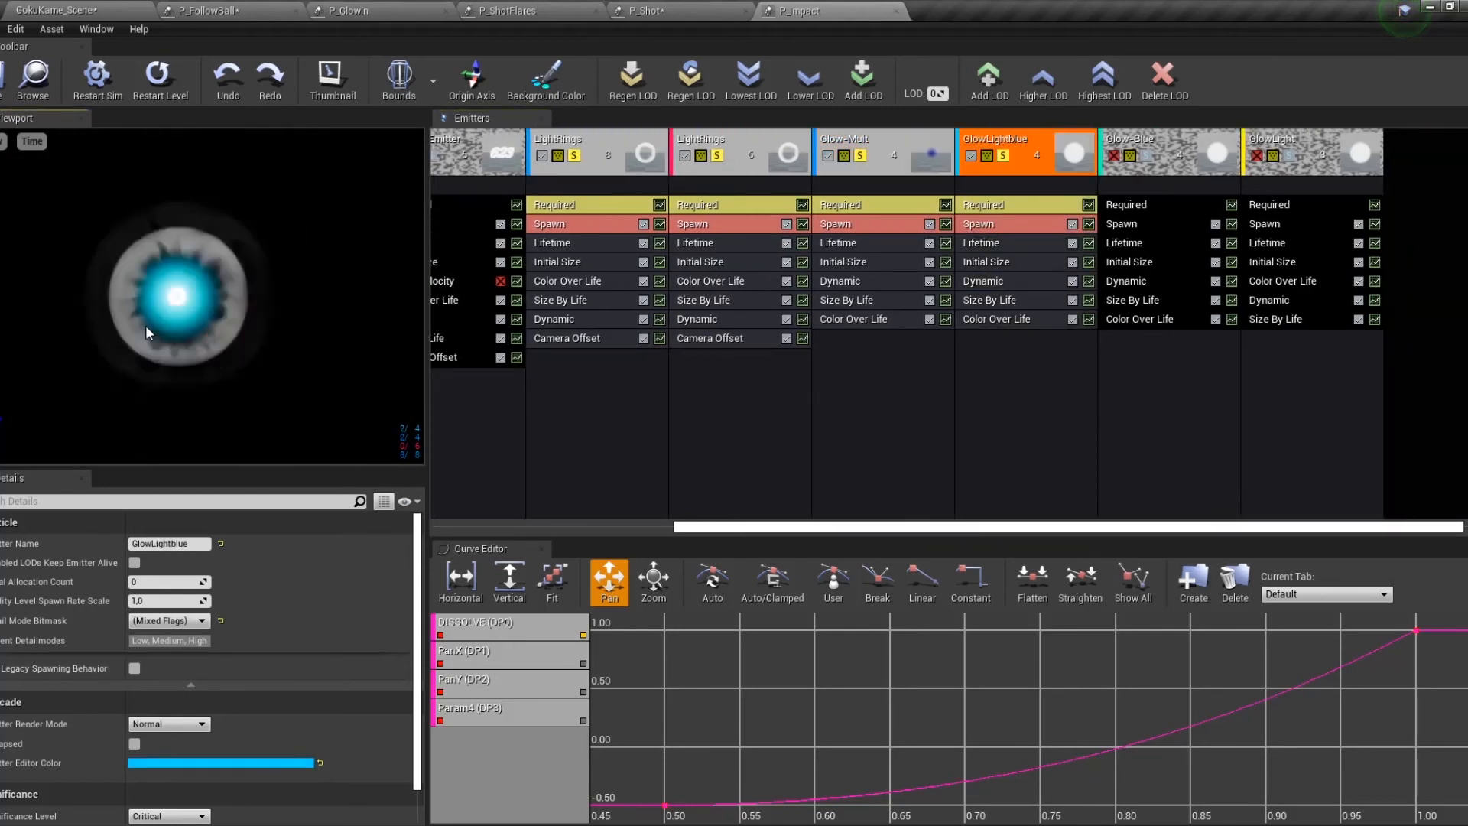
{"action": "left_click", "coordinate": [1112, 155]}
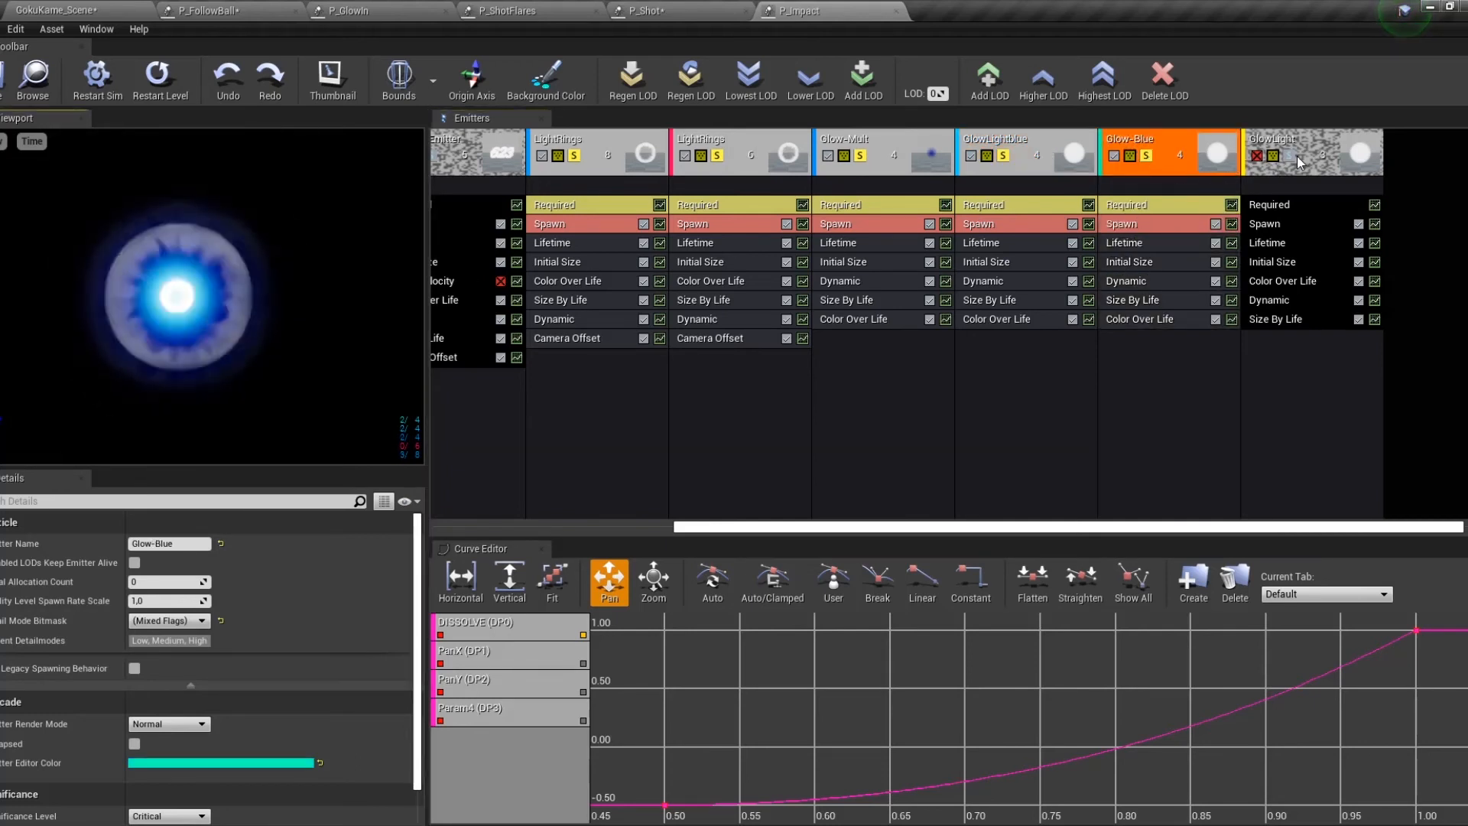
{"action": "left_click", "coordinate": [1257, 156]}
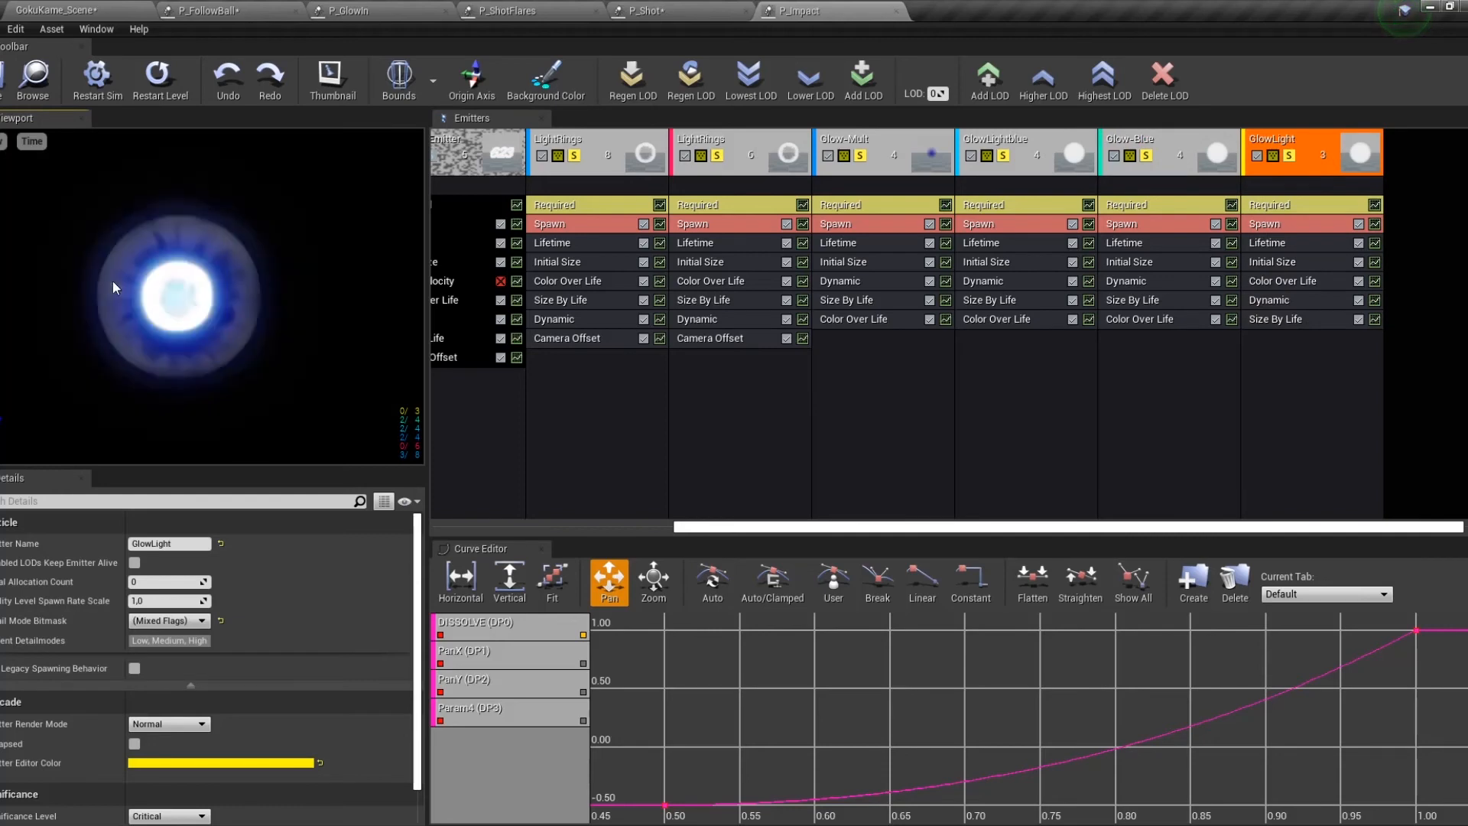
Add P_Impact's three Particle Emitters to the solo, and examine the third one's Camera Offset settings.
{"action": "left_click_drag", "start_coordinate": [983, 527], "coordinate": [581, 492]}
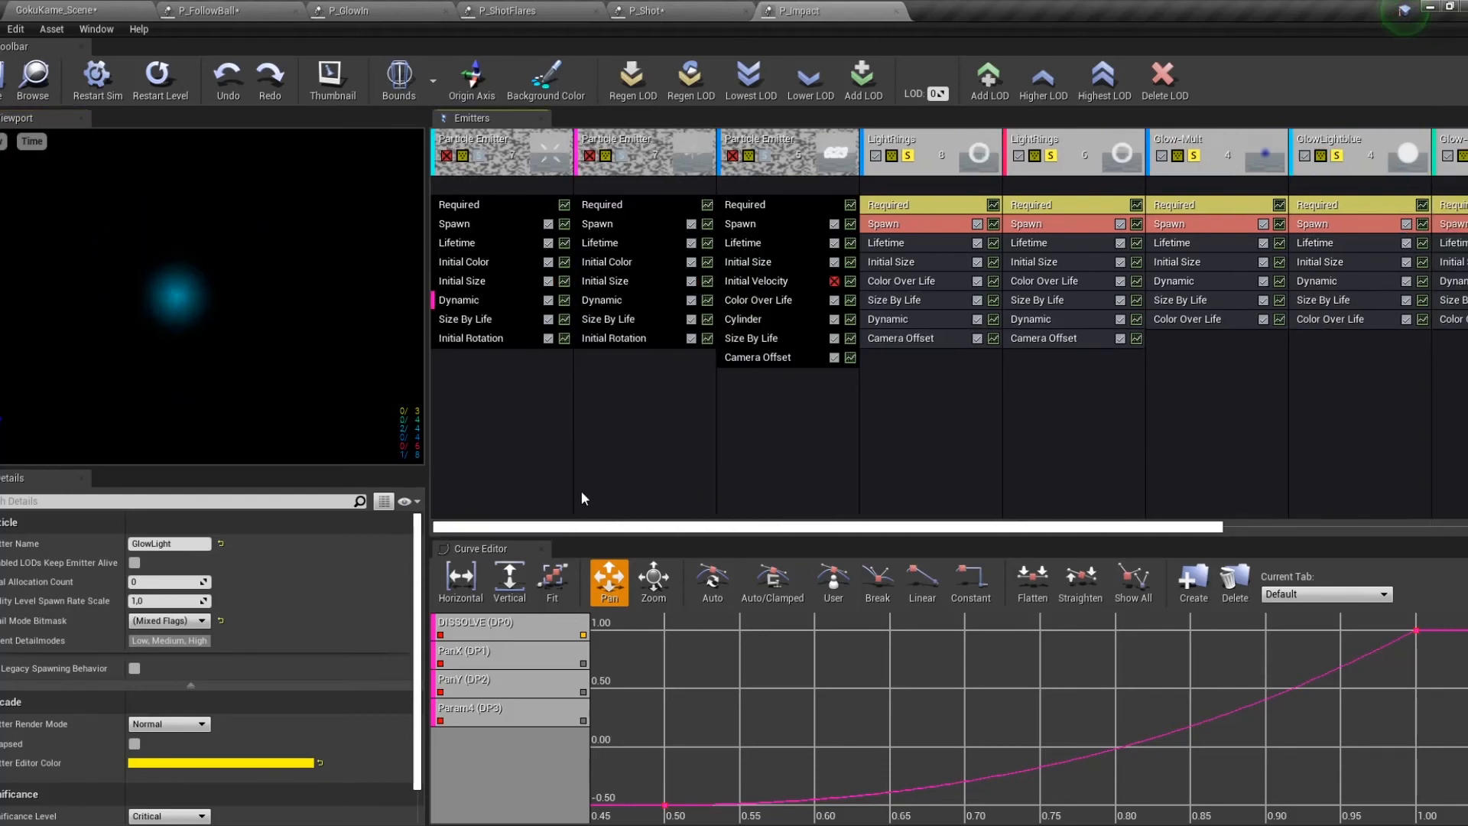
{"action": "left_click", "coordinate": [622, 157]}
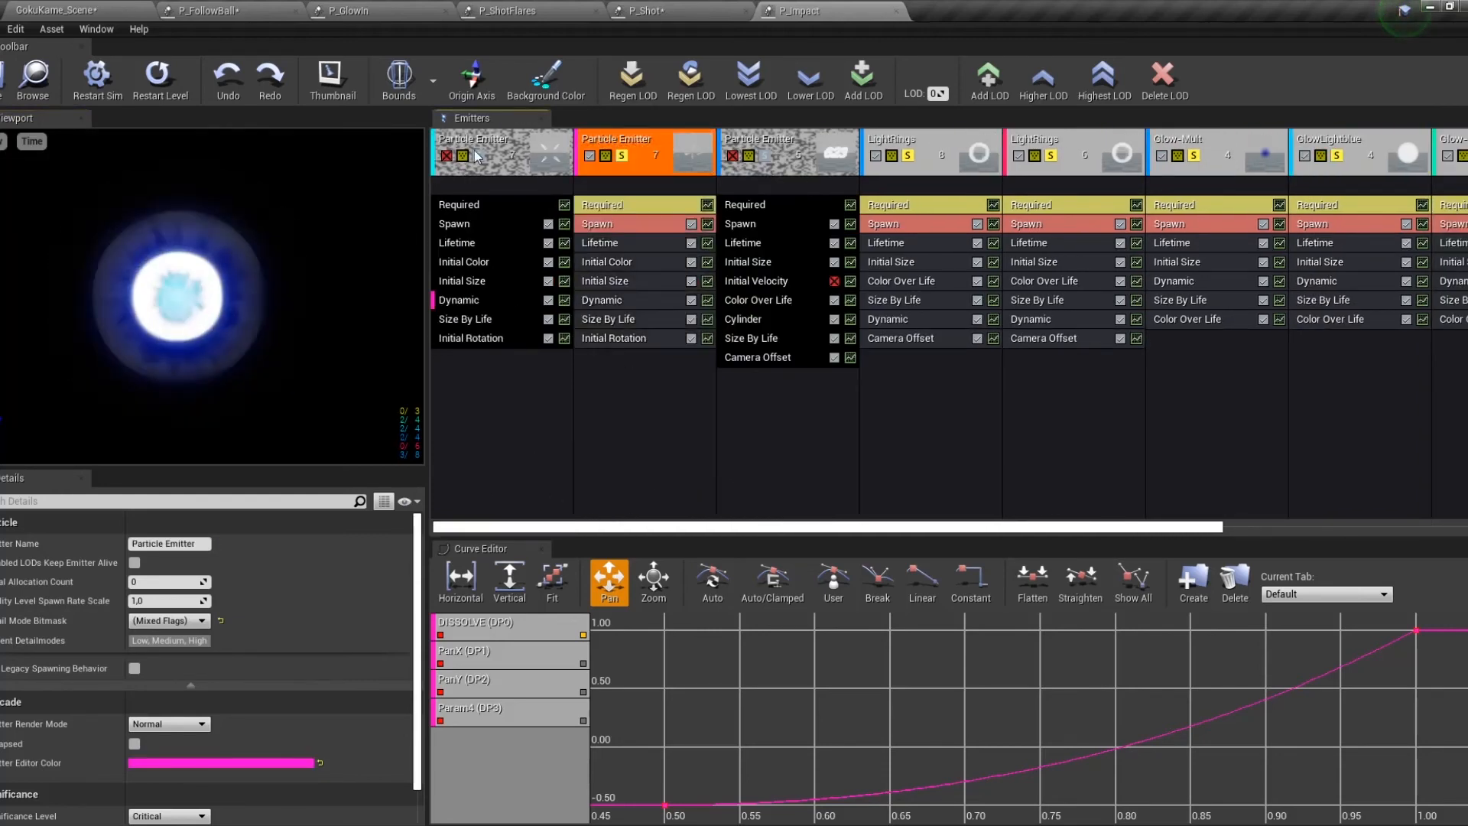
{"action": "left_click", "coordinate": [479, 157]}
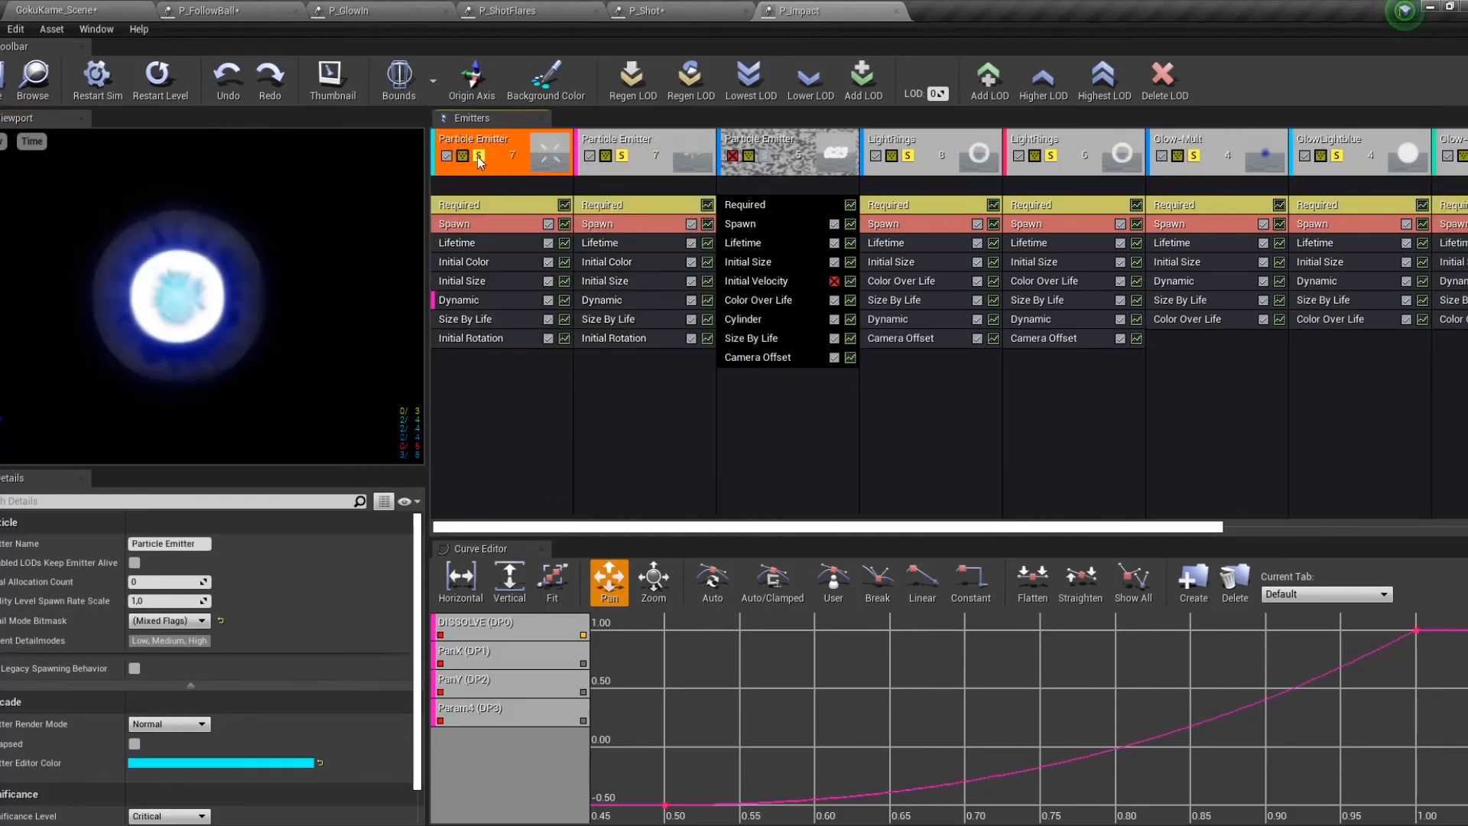
{"action": "left_click", "coordinate": [766, 156]}
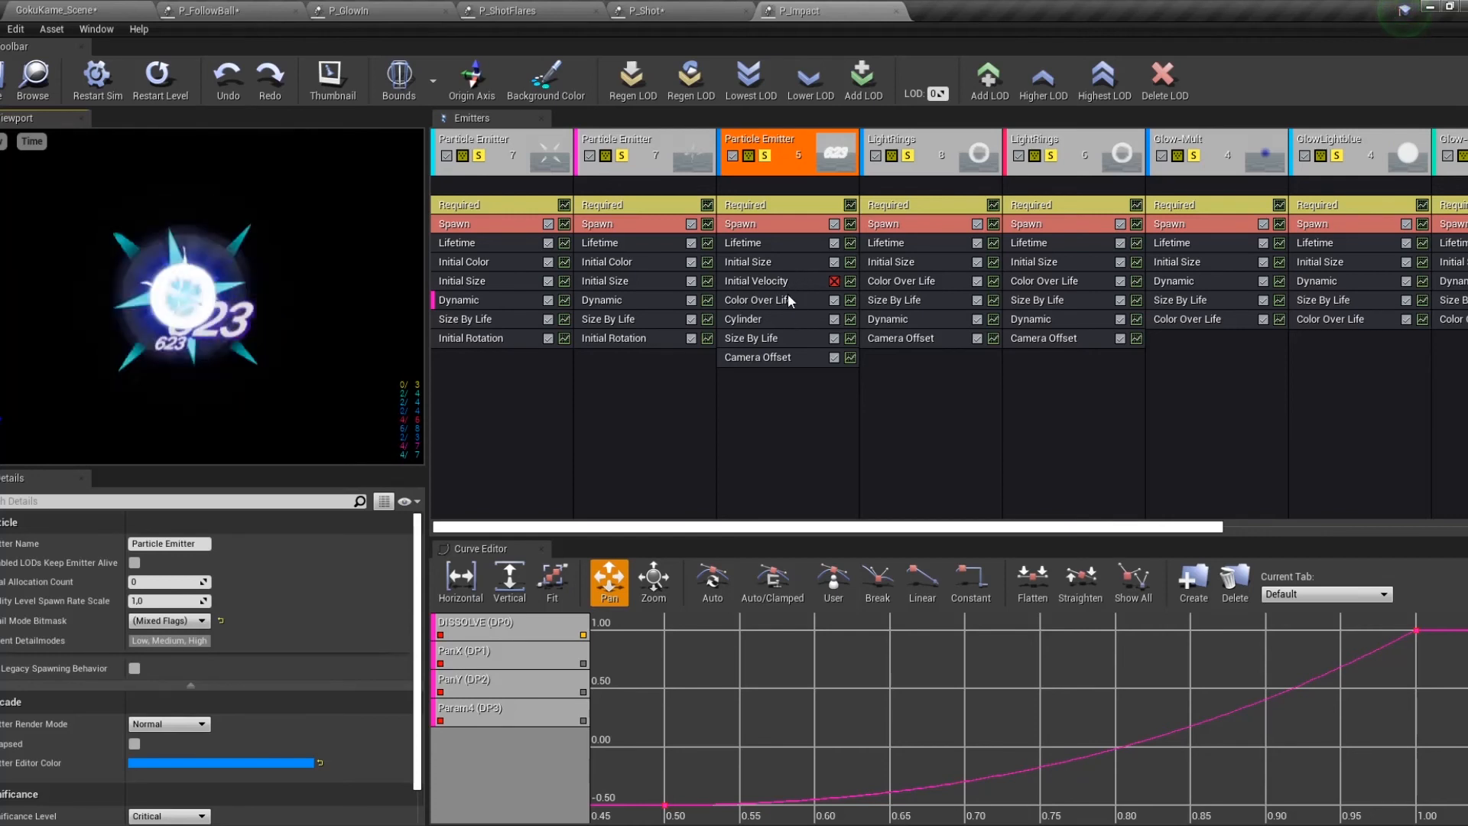
{"action": "left_click", "coordinate": [790, 360]}
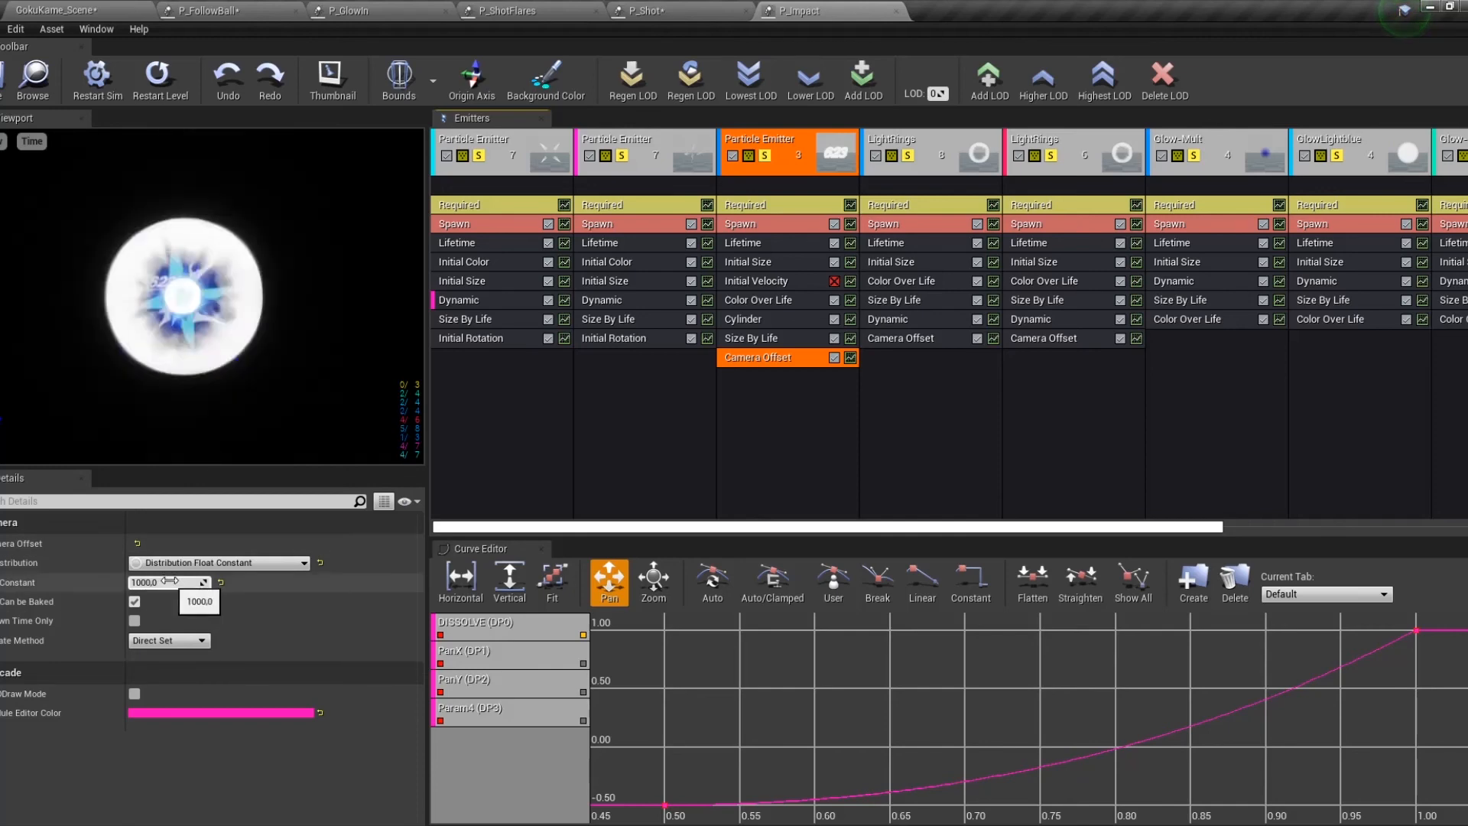
Return to the GokuKame_Scene level and play the sequence repeatedly from the beginning to review the finished effect, checking P_Impact once more.
{"action": "left_click", "coordinate": [43, 8]}
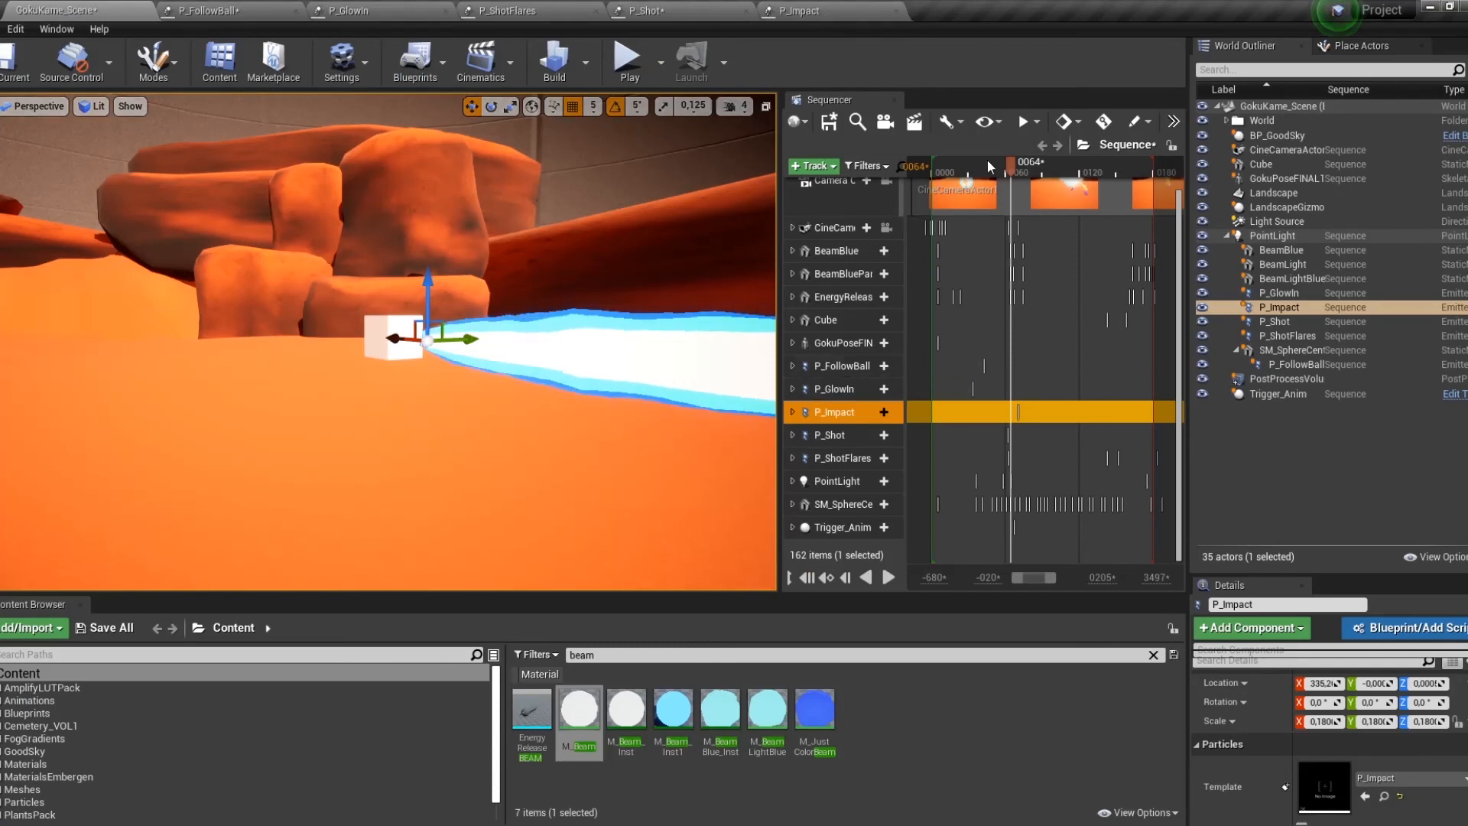
{"action": "left_click", "coordinate": [939, 170]}
{"action": "key", "text": "space"}
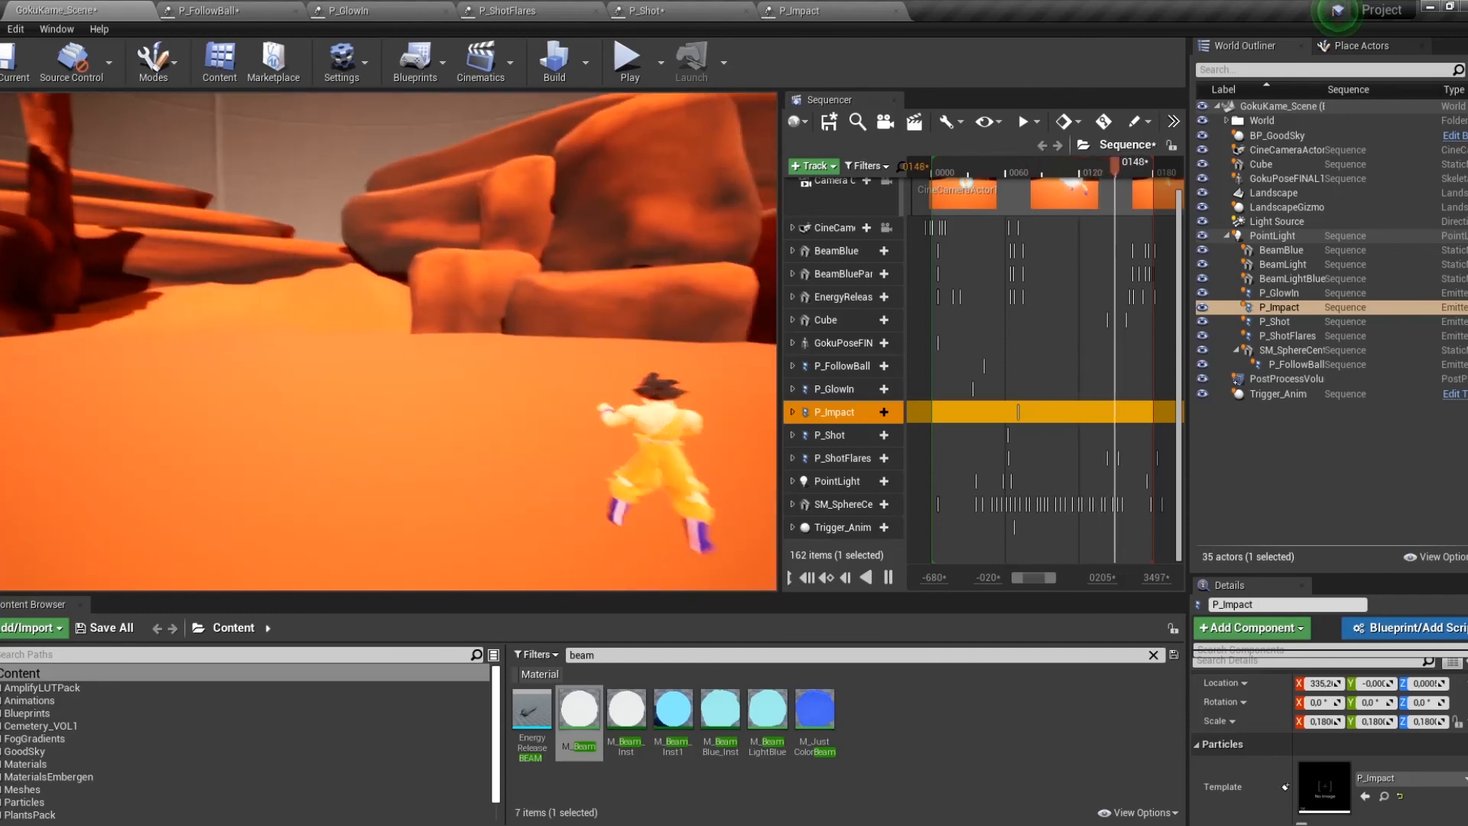
{"action": "left_click", "coordinate": [915, 171]}
{"action": "key", "text": "space"}
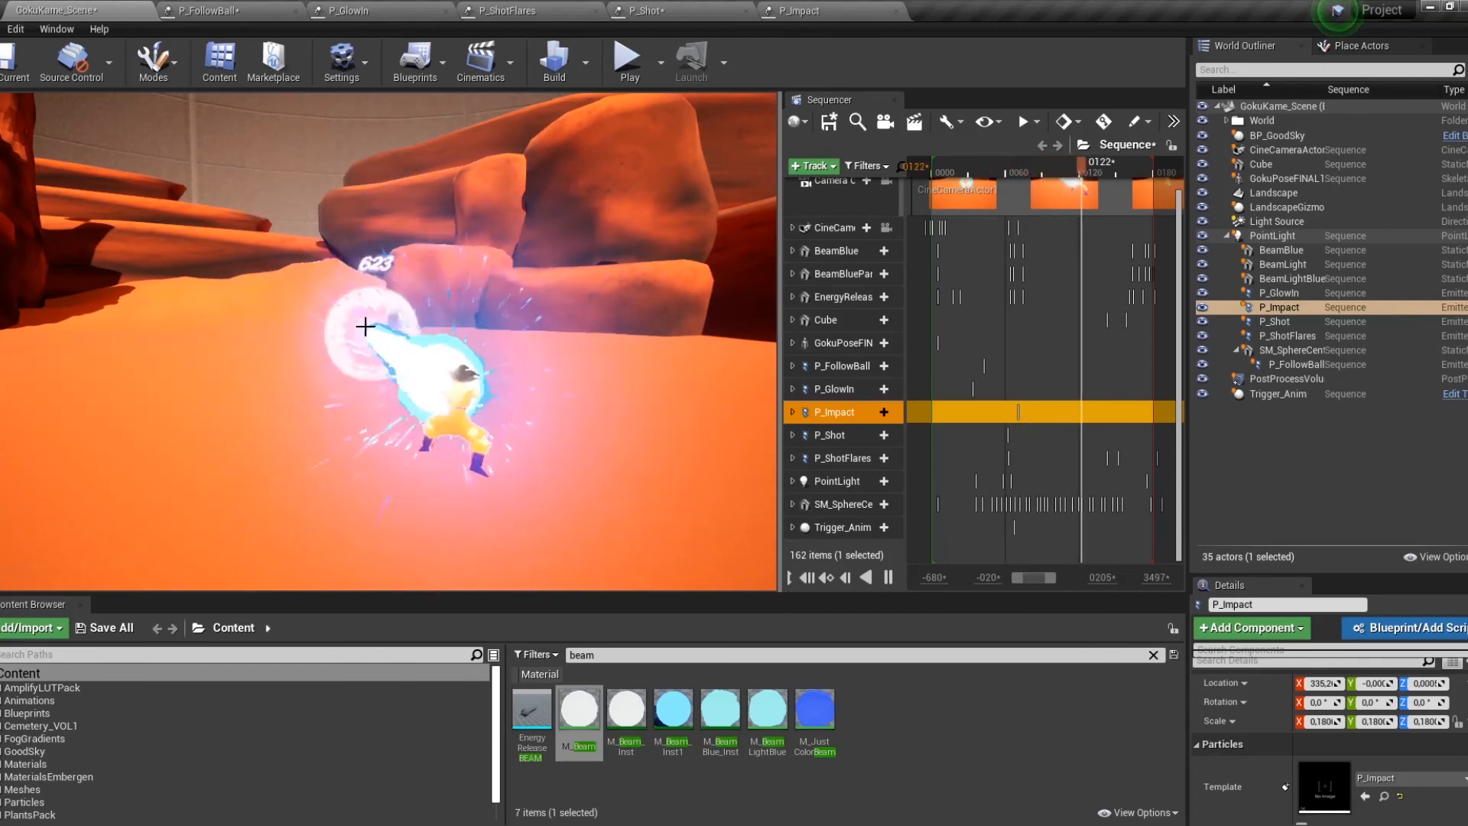
{"action": "left_click", "coordinate": [956, 177]}
{"action": "left_click_drag", "start_coordinate": [956, 177], "coordinate": [923, 179]}
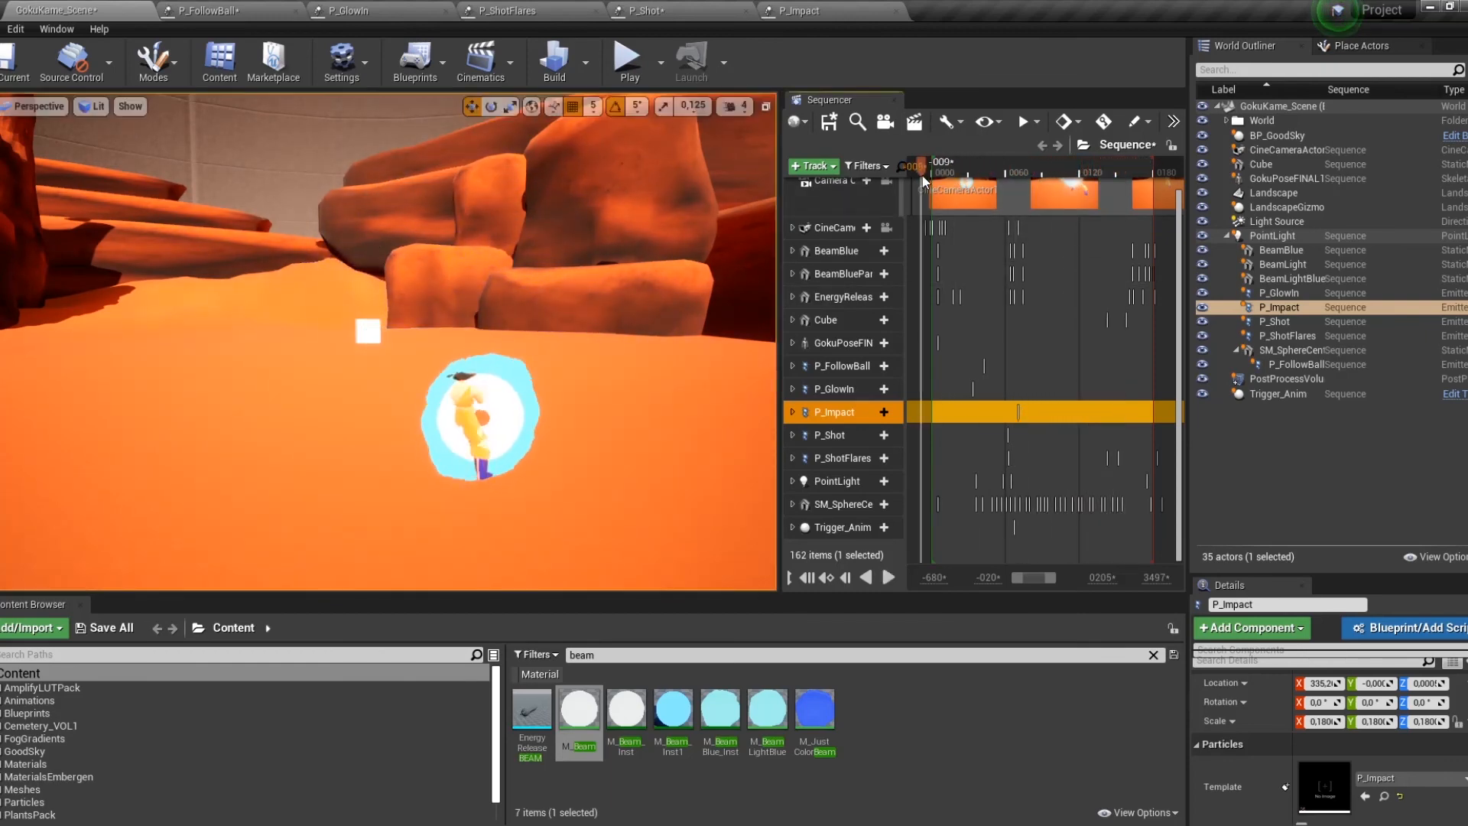
{"action": "key", "text": "space"}
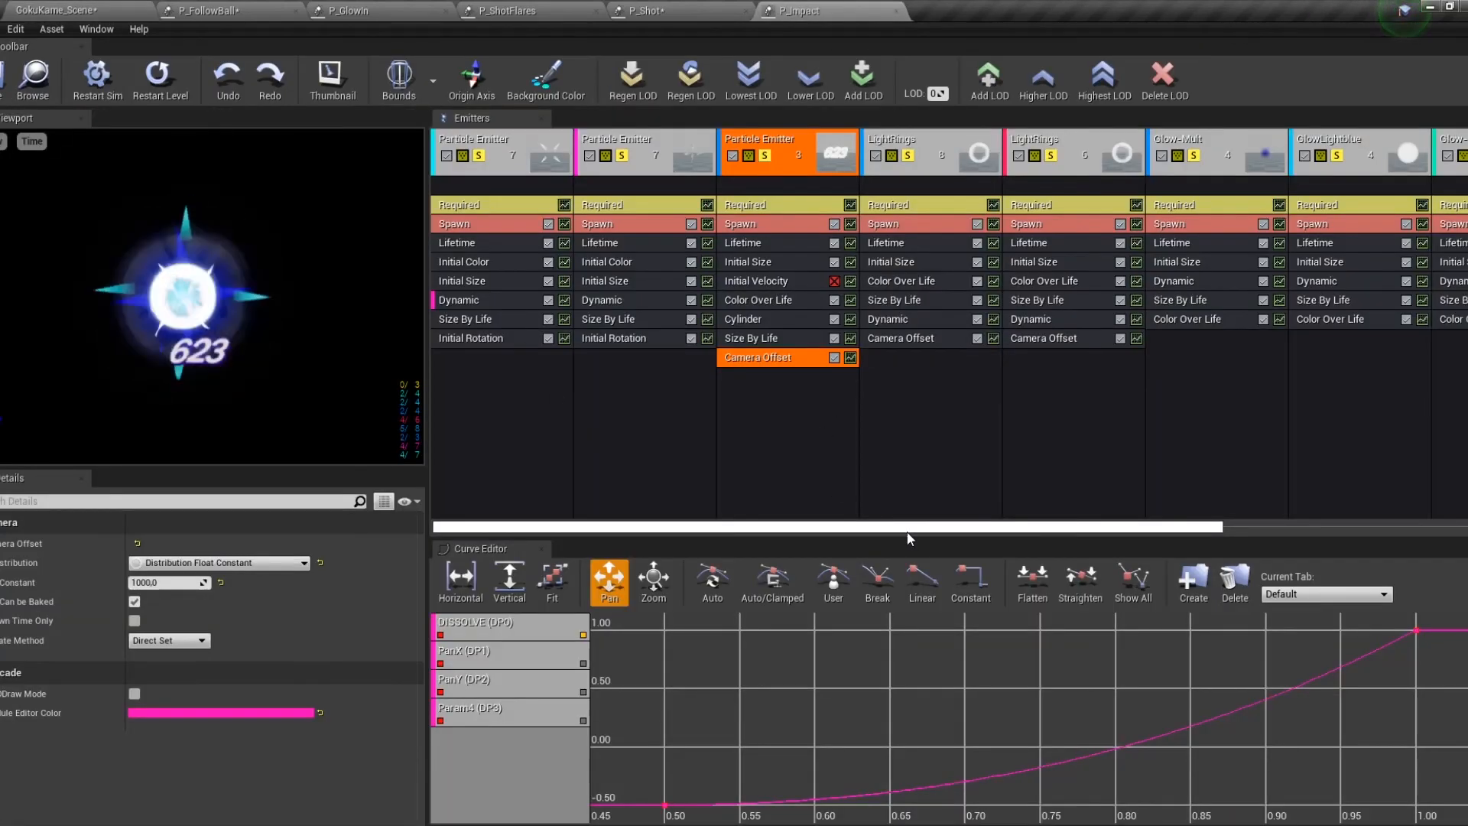
{"action": "left_click", "coordinate": [97, 9]}
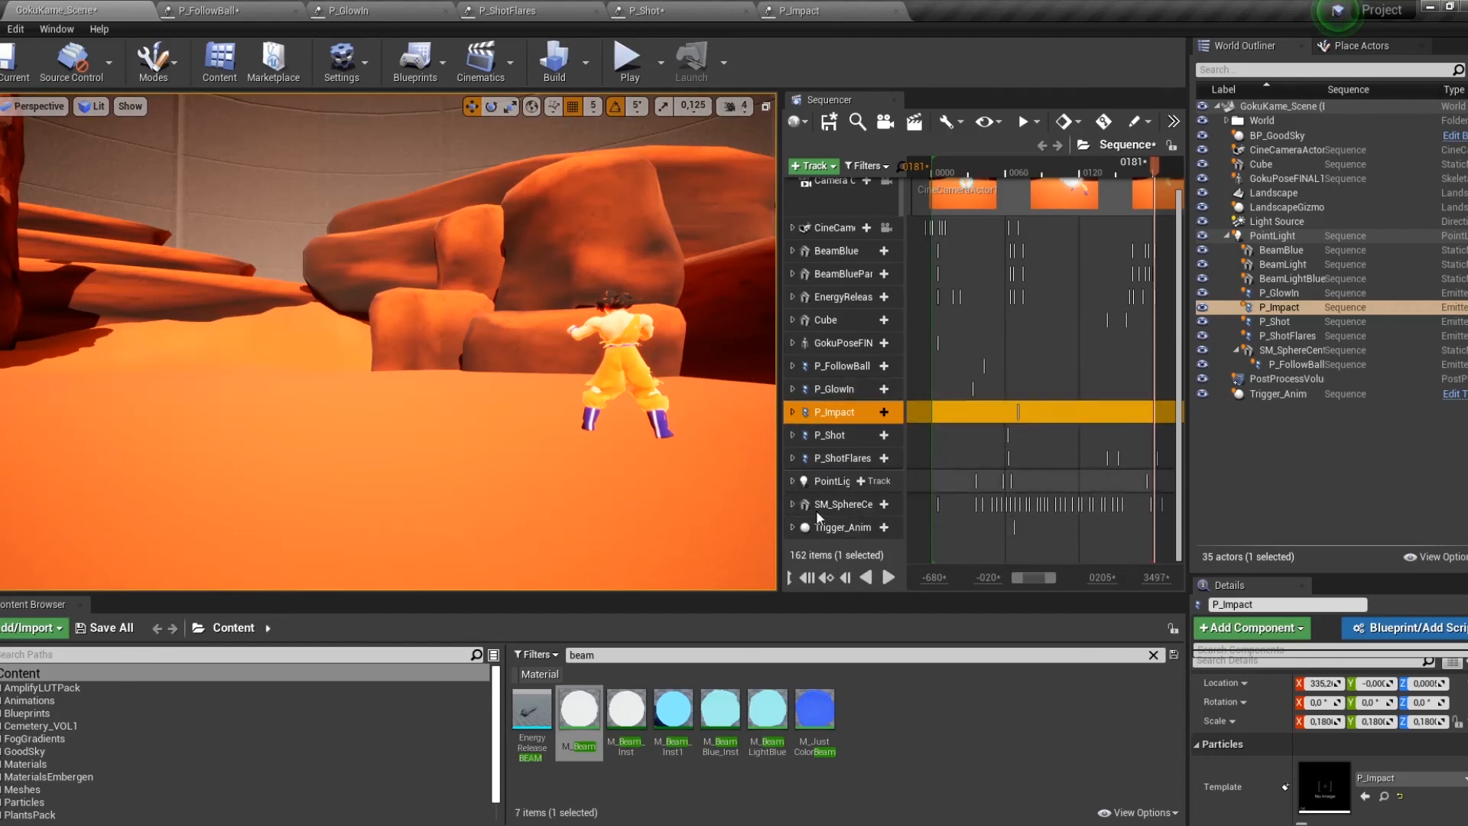
Expand the Trigger_Anim track in a widened Sequencer and select it to examine its Events key.
{"action": "left_click", "coordinate": [792, 528]}
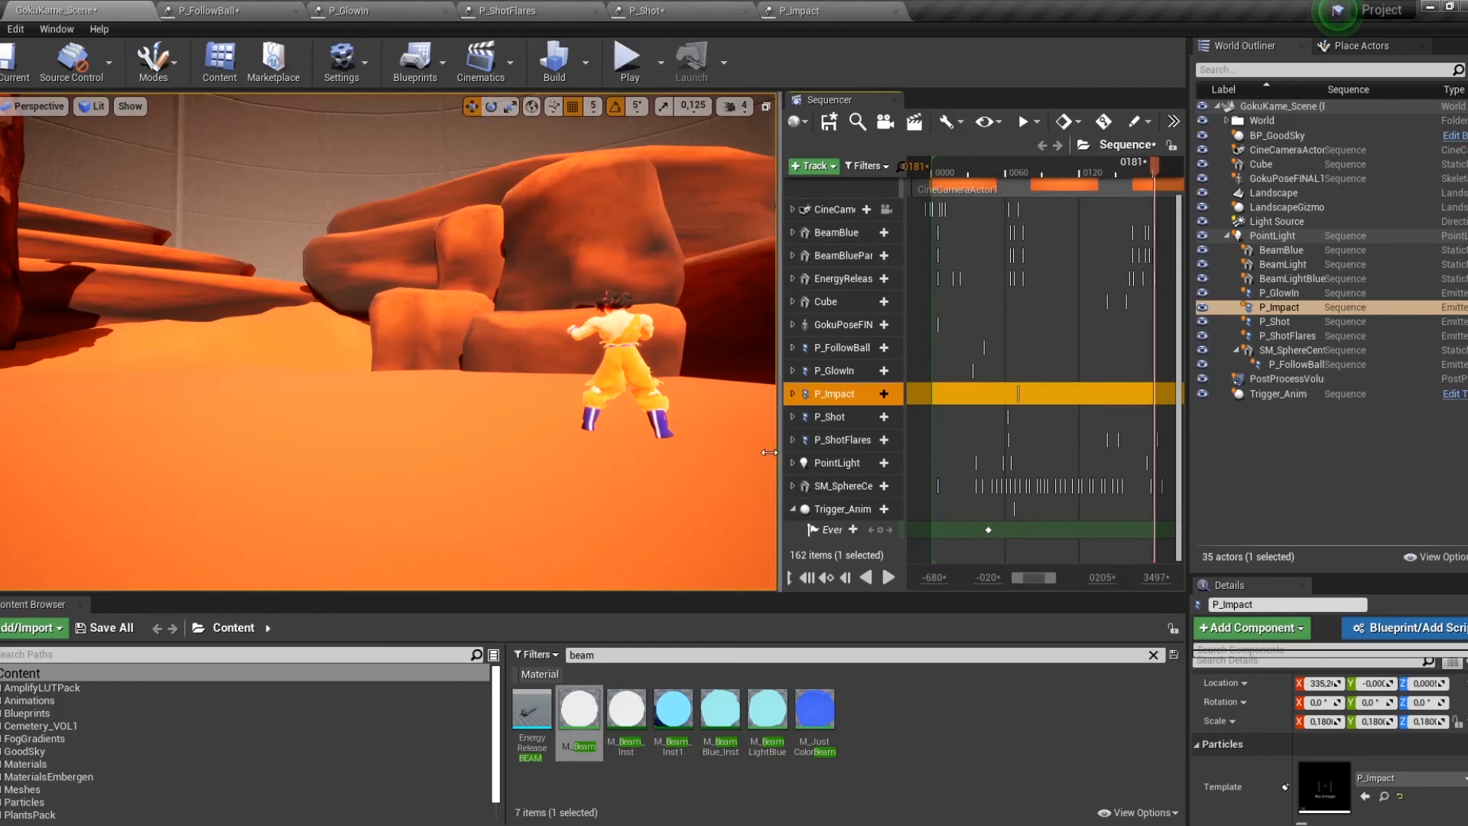
{"action": "left_click_drag", "start_coordinate": [768, 452], "coordinate": [719, 452]}
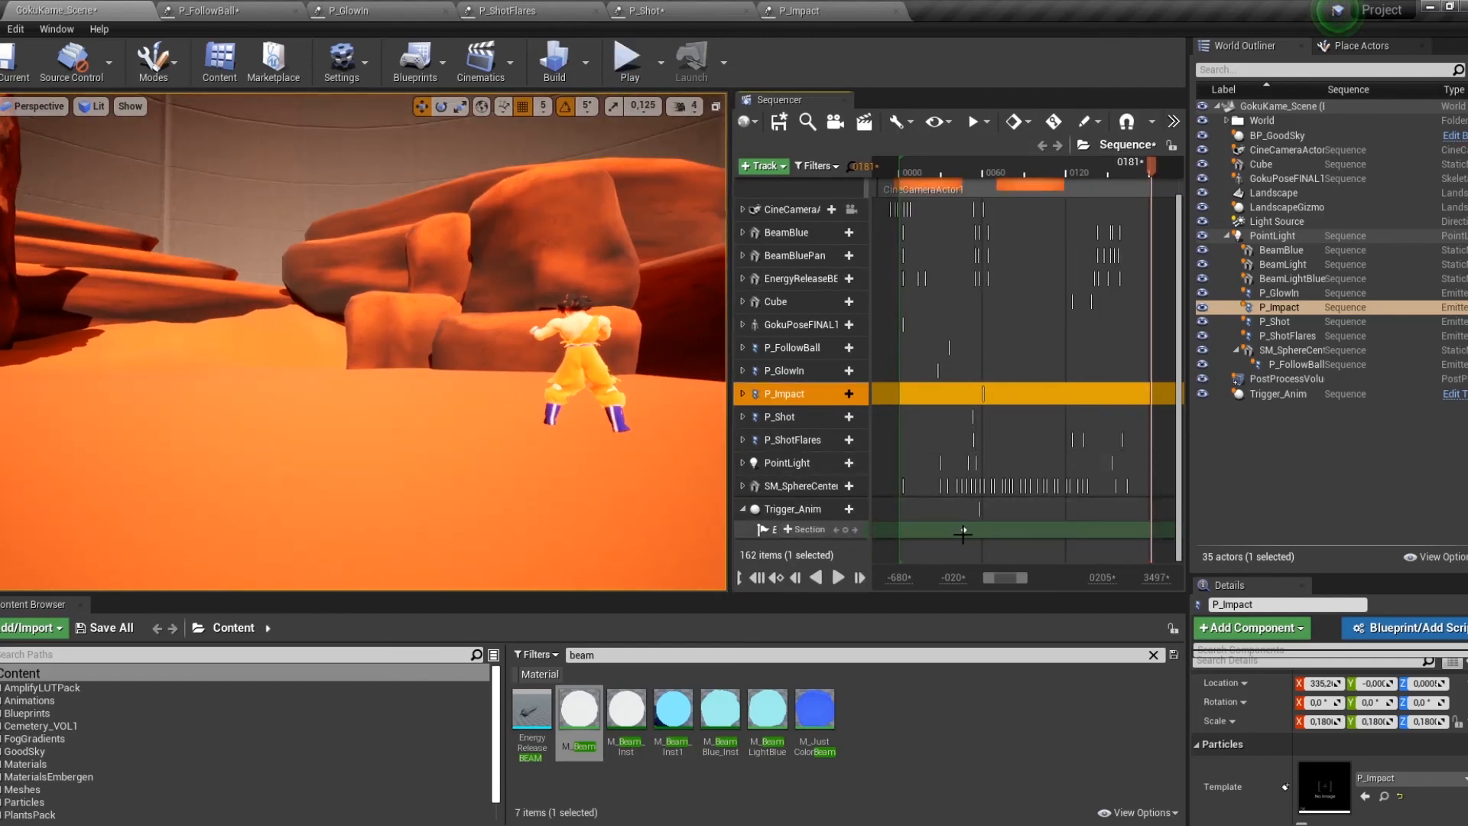
{"action": "left_click", "coordinate": [790, 508]}
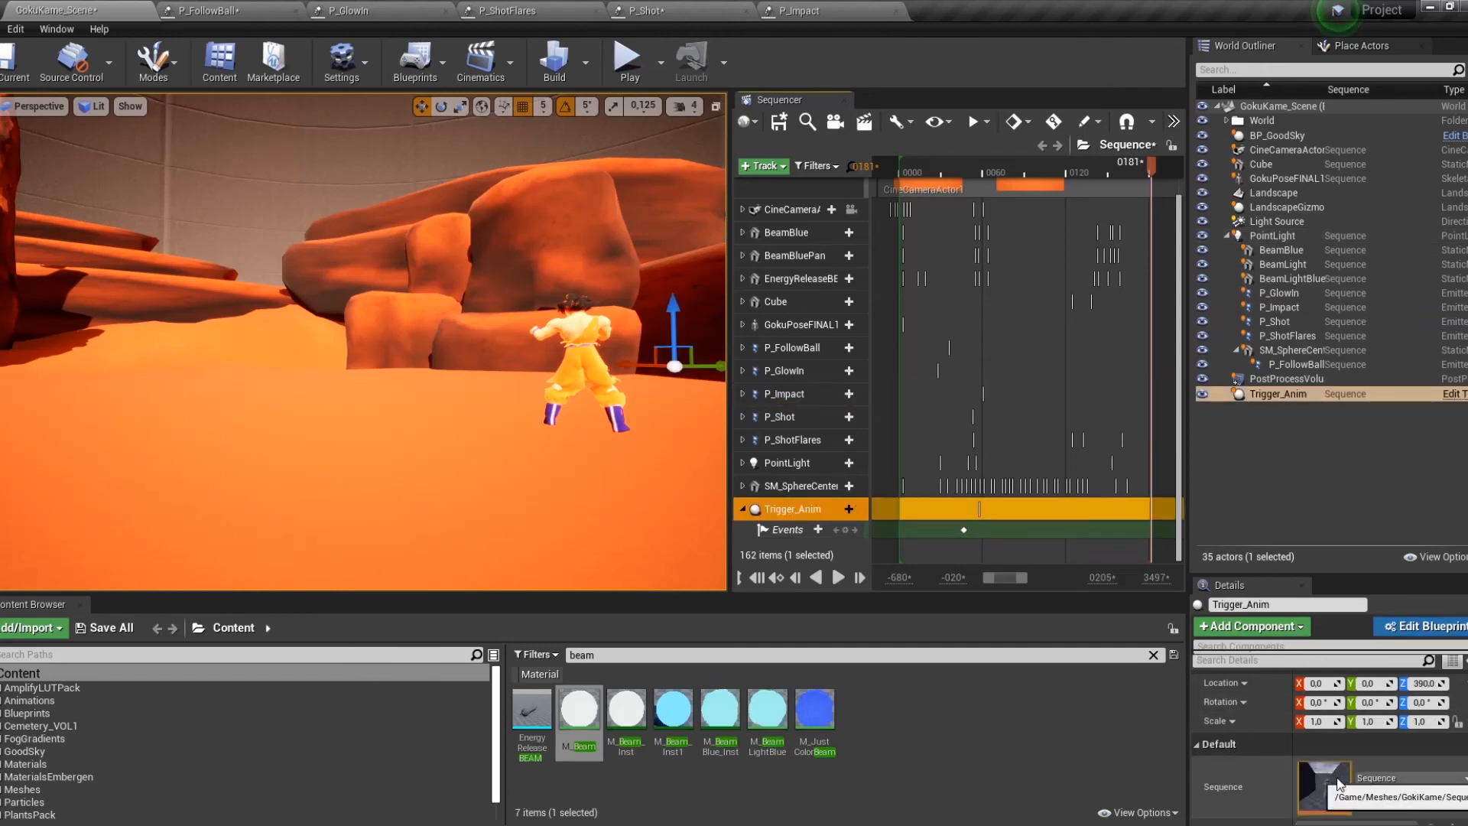
Open the Trigger_Anim blueprint and examine how its Event Graph plays the level sequence from the N key event.
{"action": "right_click", "coordinate": [784, 509]}
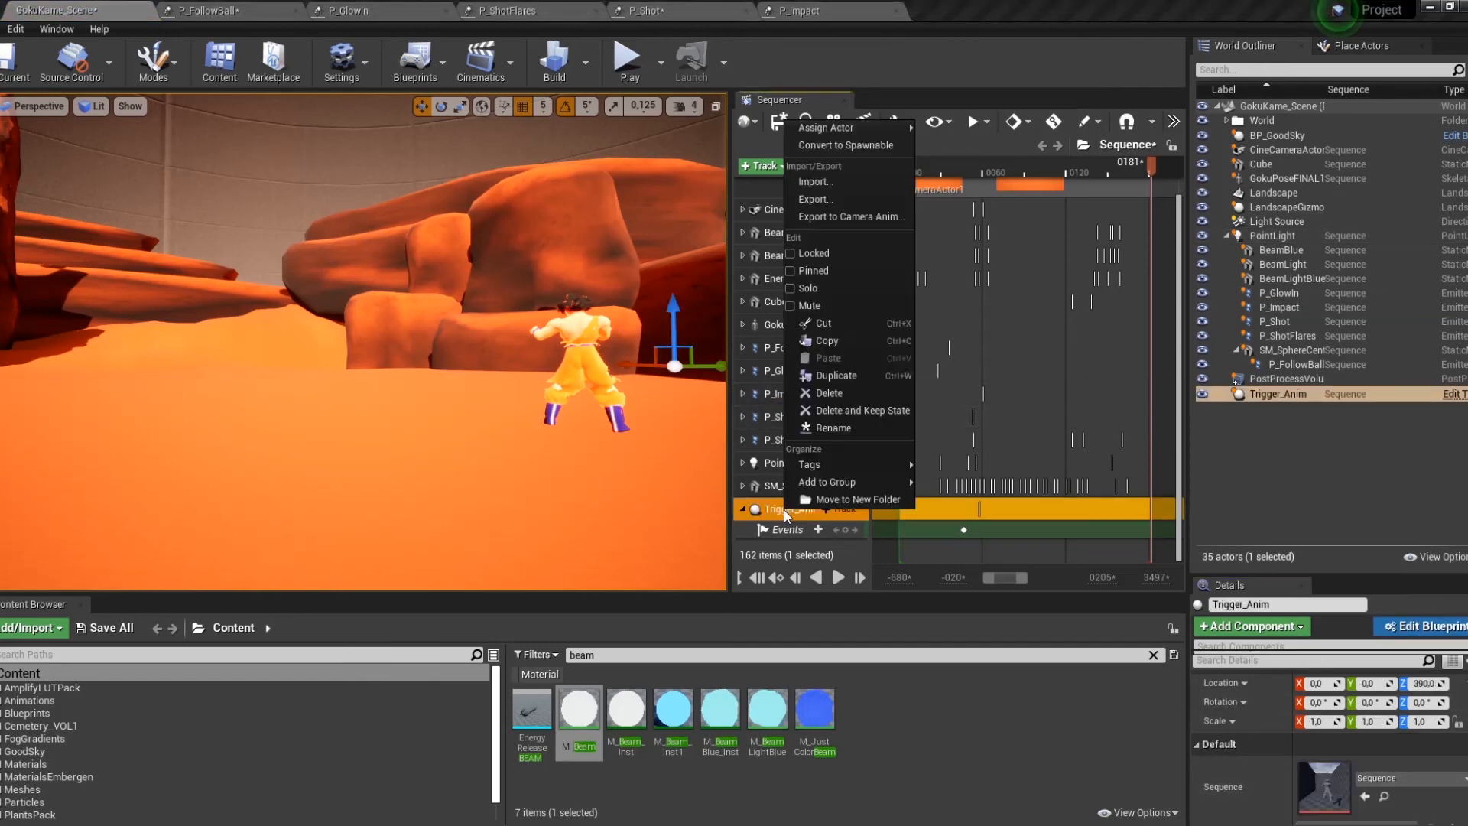
{"action": "right_click", "coordinate": [1284, 396]}
{"action": "left_click", "coordinate": [1220, 344]}
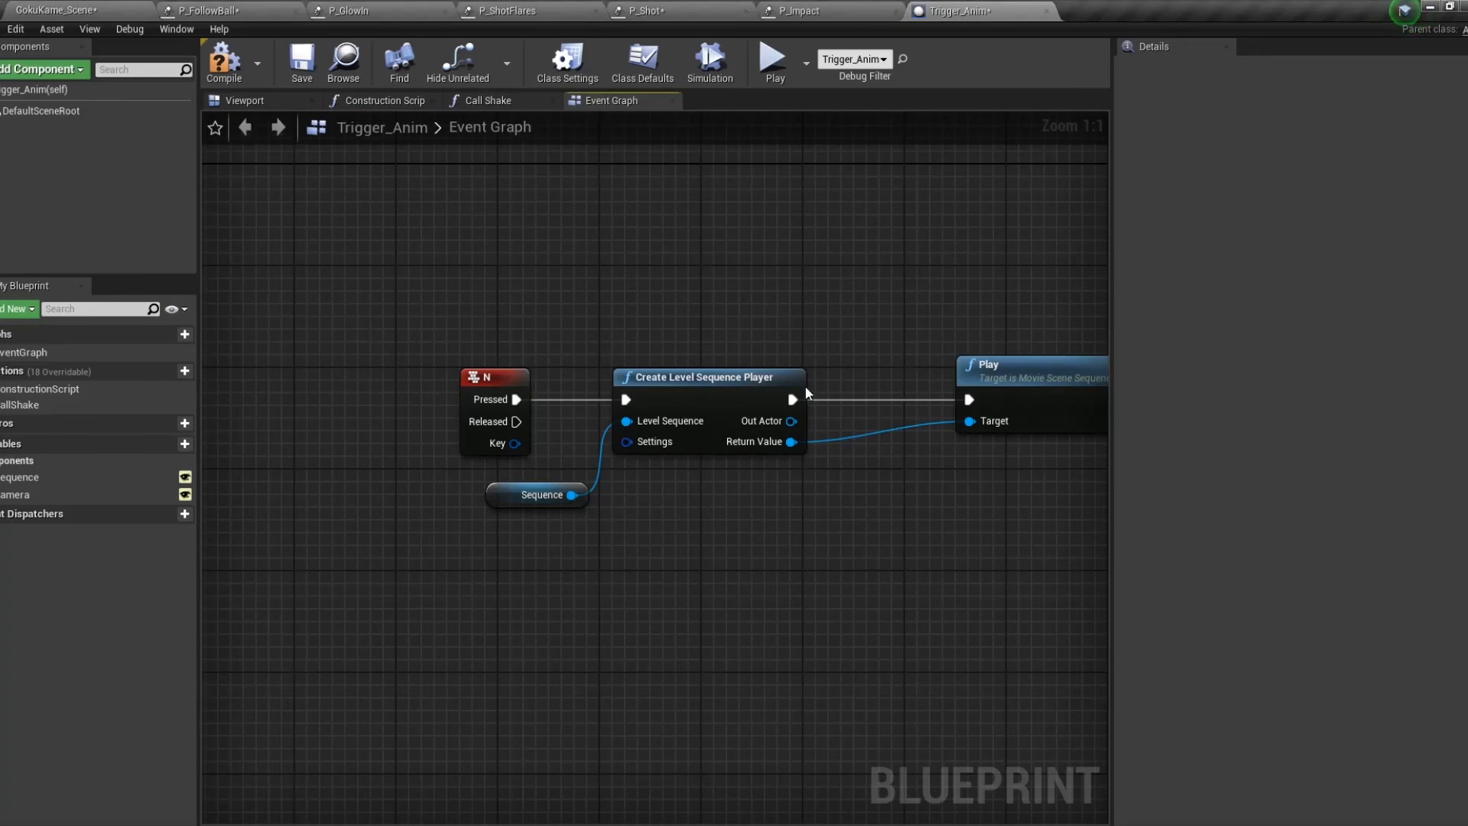
{"action": "right_click_drag", "start_coordinate": [622, 278], "coordinate": [521, 382]}
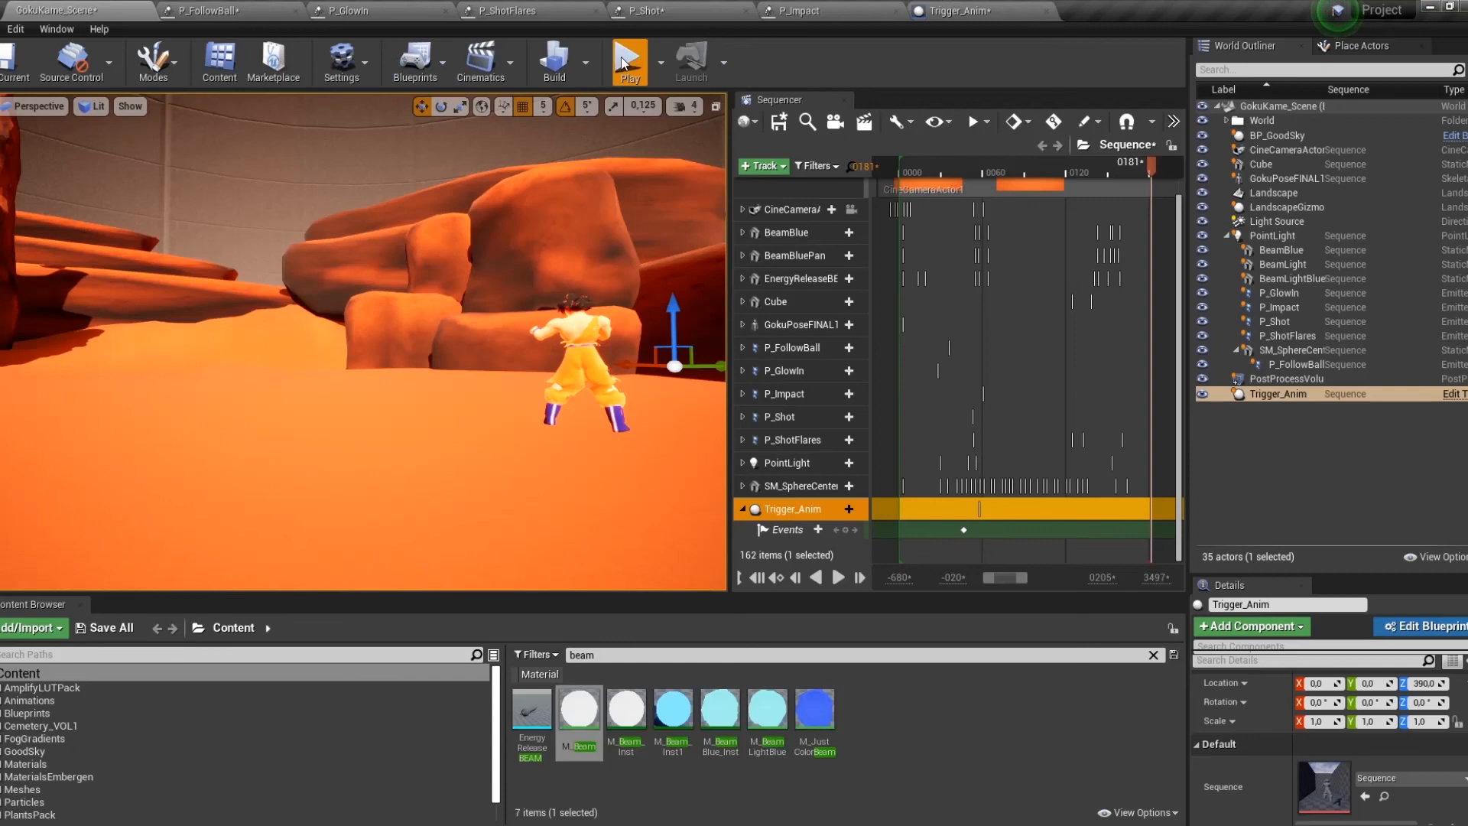
Play the GokuKame_Scene level in the editor to test the triggered sequence, stop the session and dismiss the Message Log.
{"action": "left_click", "coordinate": [621, 57]}
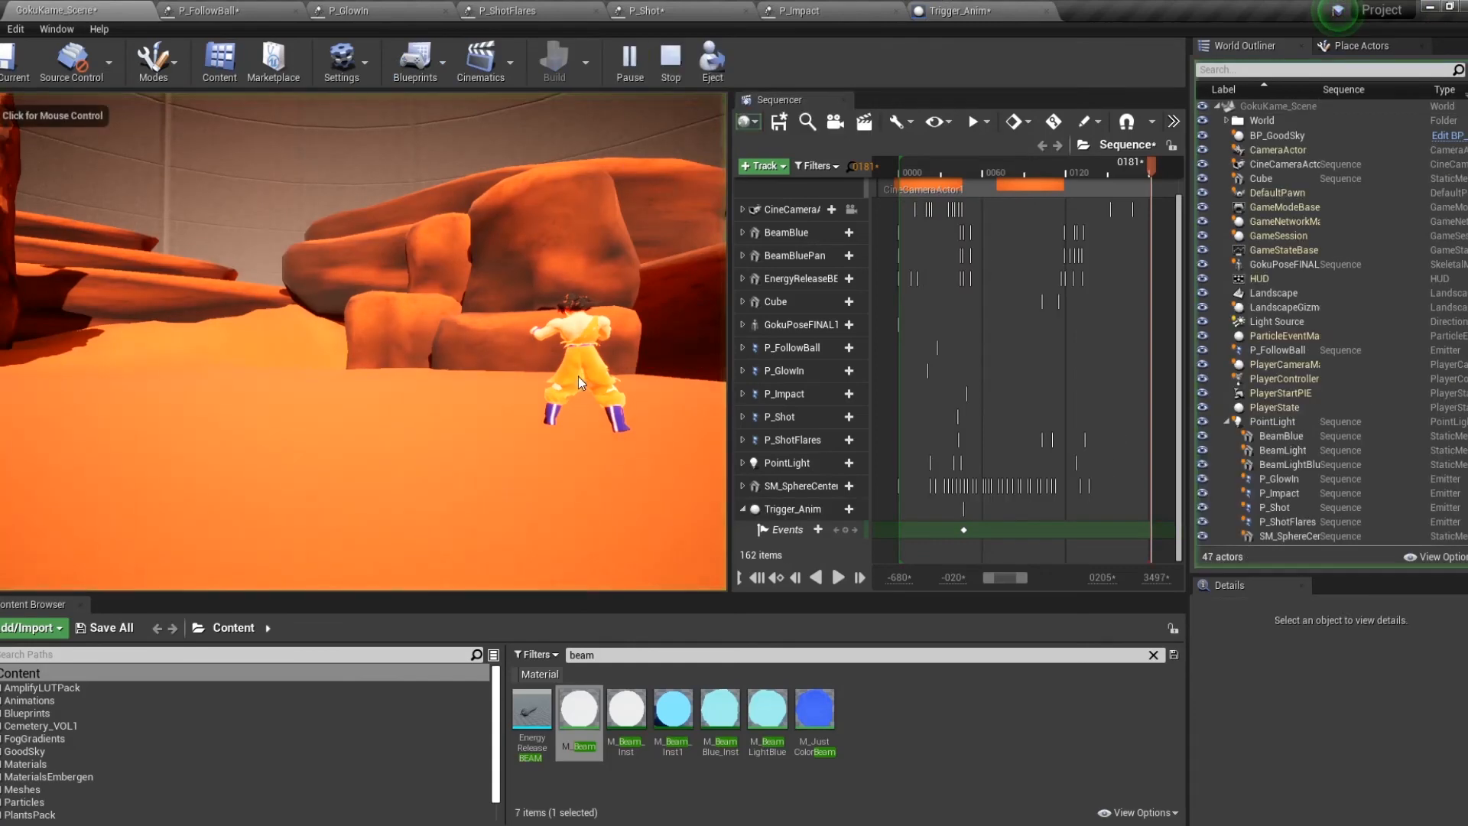
{"action": "key", "text": "s"}
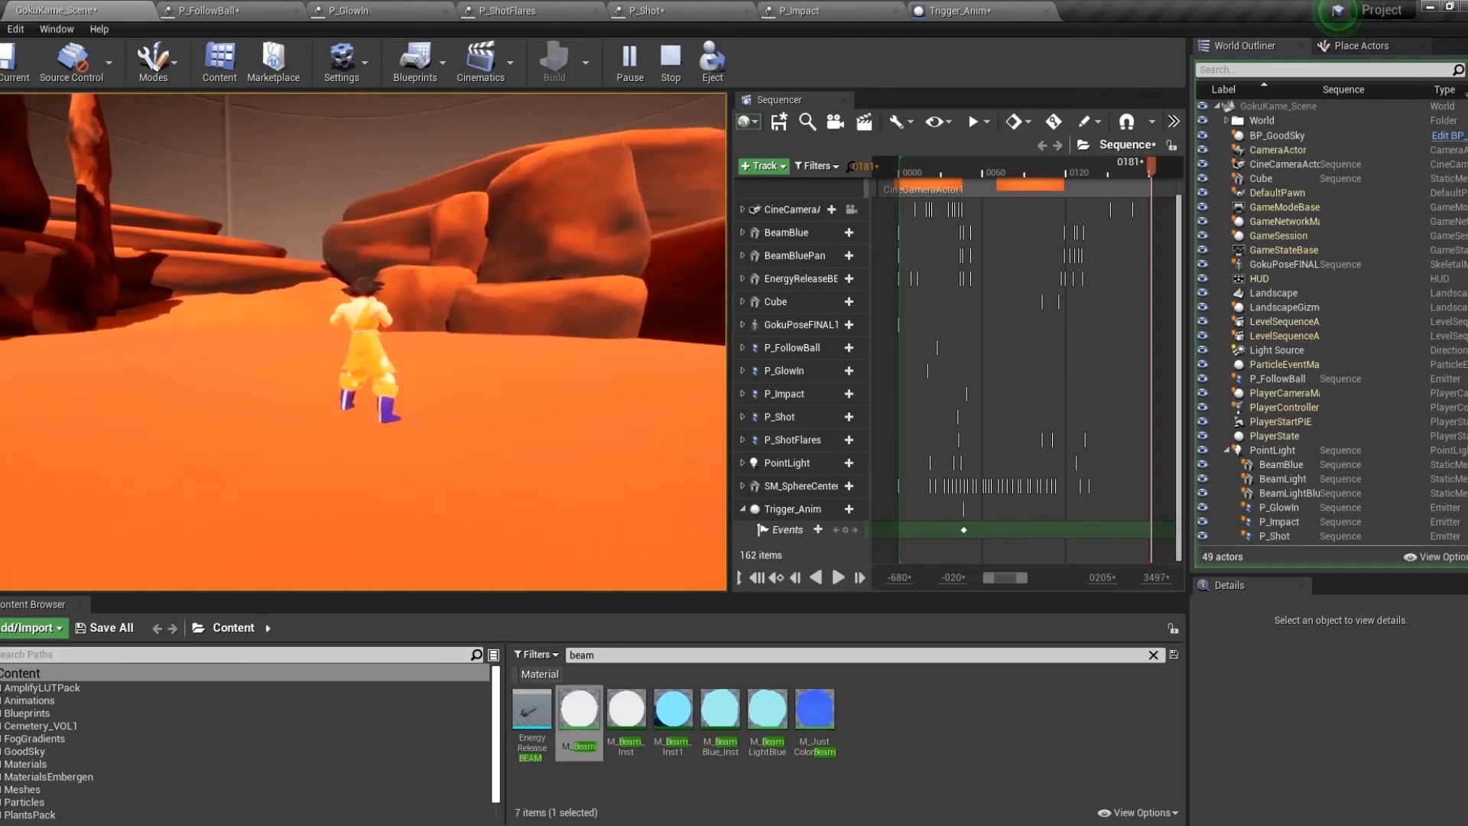
{"action": "key", "text": "Escape"}
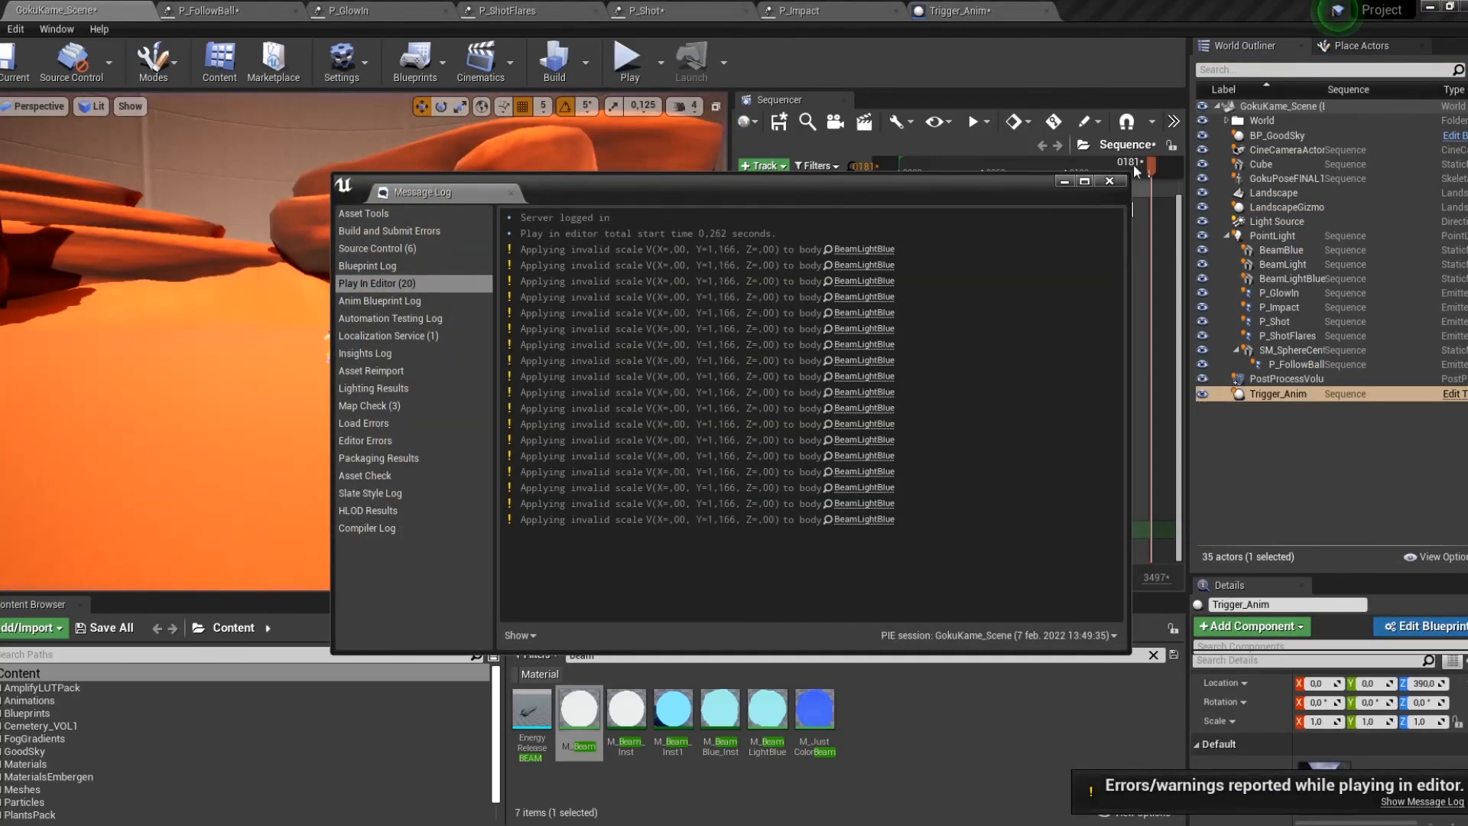
{"action": "left_click", "coordinate": [1109, 181]}
Examine Trigger_Anim's Call Shake function and its Play World Camera Shake node, and check the blueprint's Construction Script and Event Graph.
{"action": "left_click", "coordinate": [959, 10]}
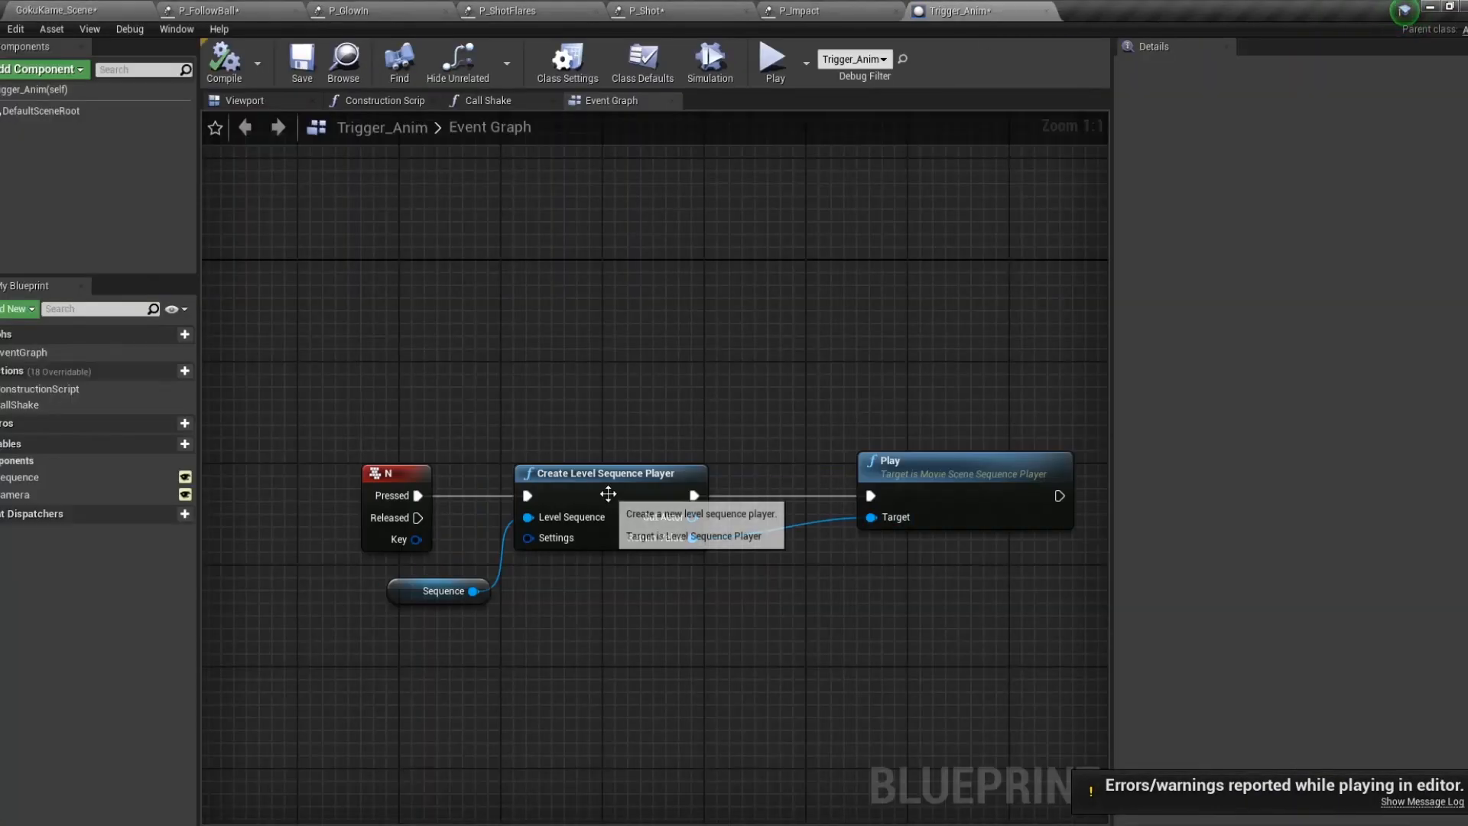
{"action": "double_click", "coordinate": [32, 401]}
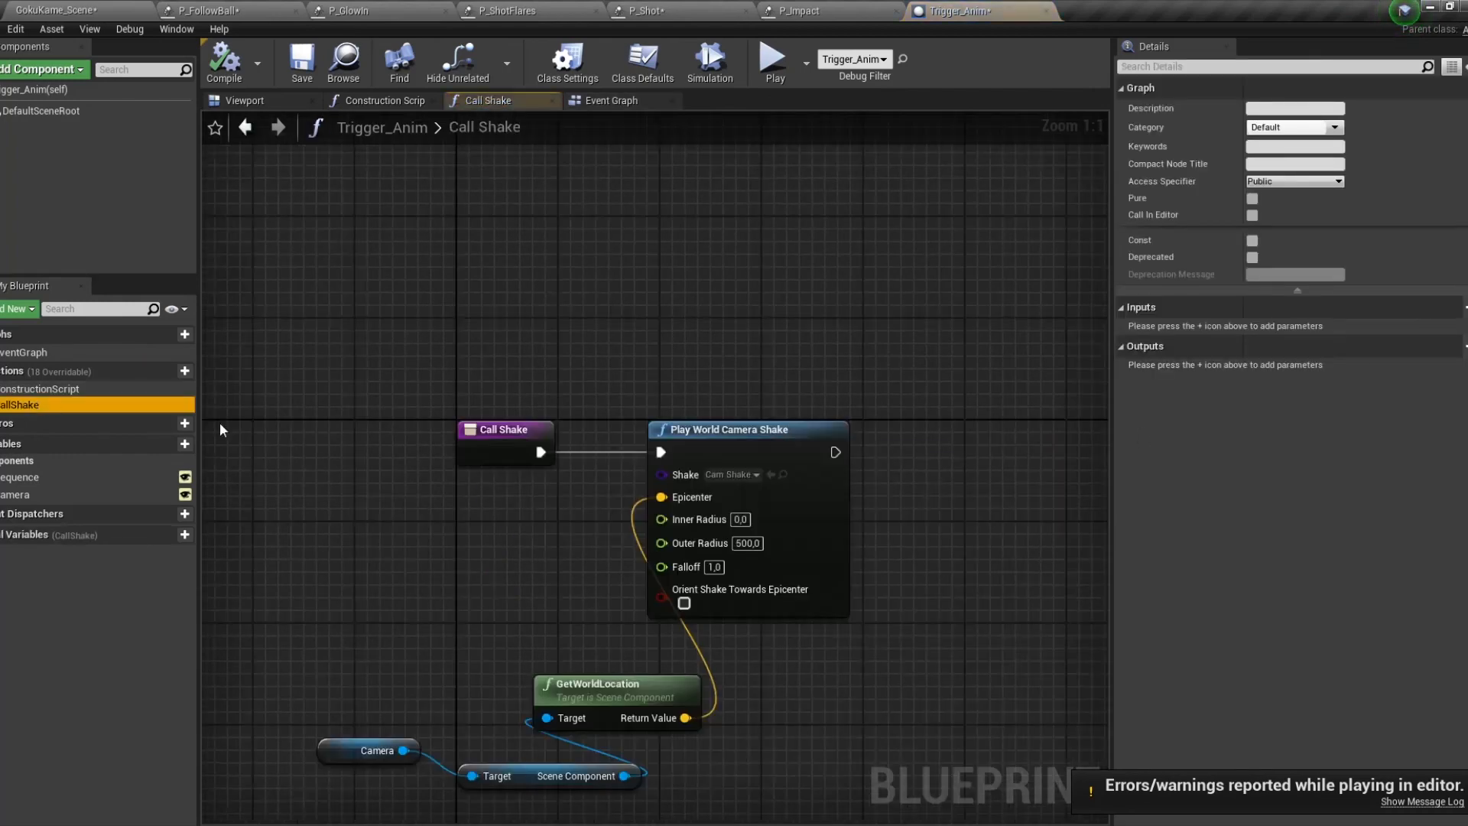
{"action": "right_click_drag", "start_coordinate": [779, 333], "coordinate": [864, 248]}
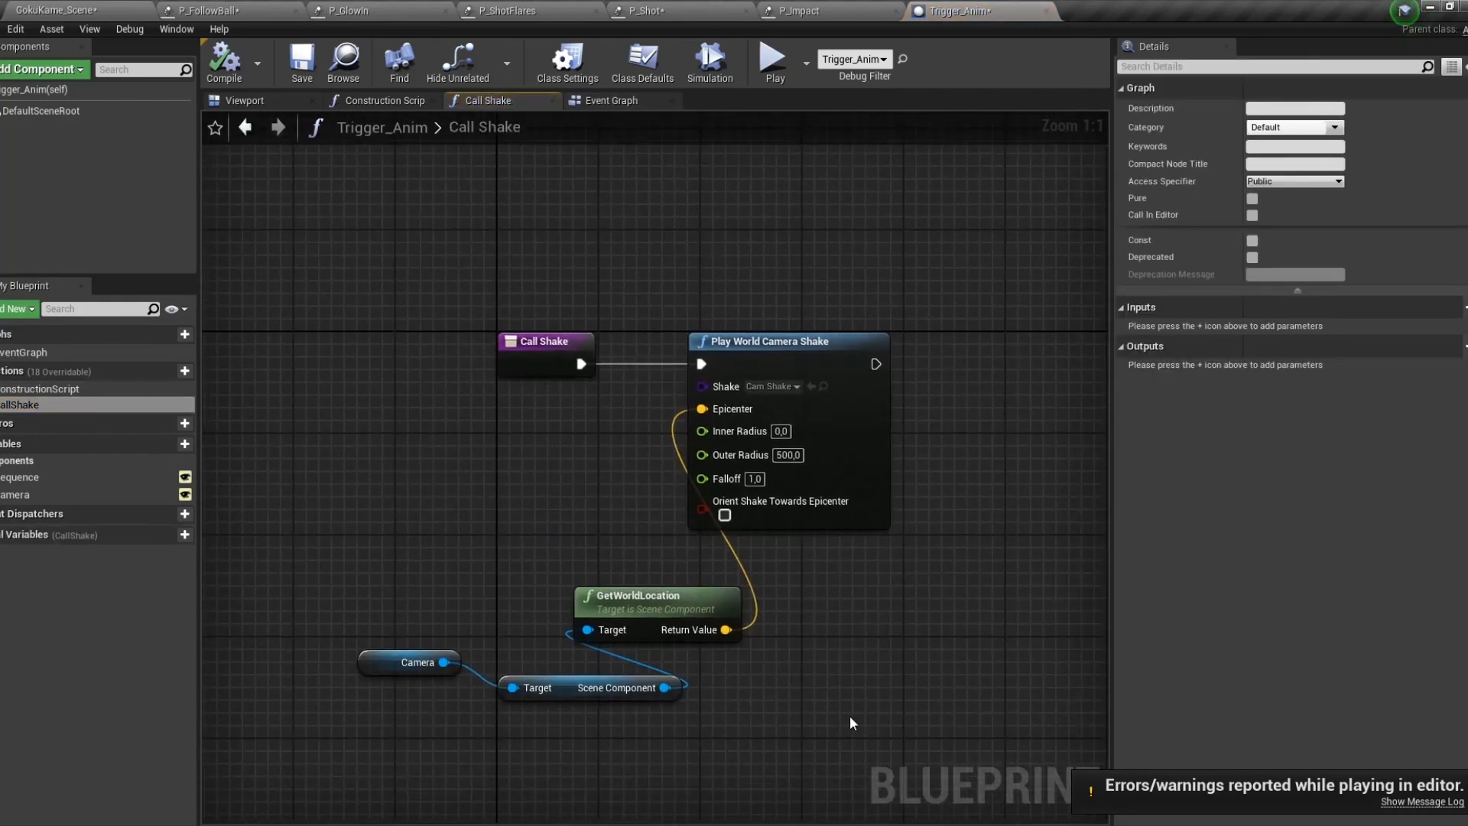
{"action": "left_click_drag", "start_coordinate": [902, 713], "coordinate": [438, 251]}
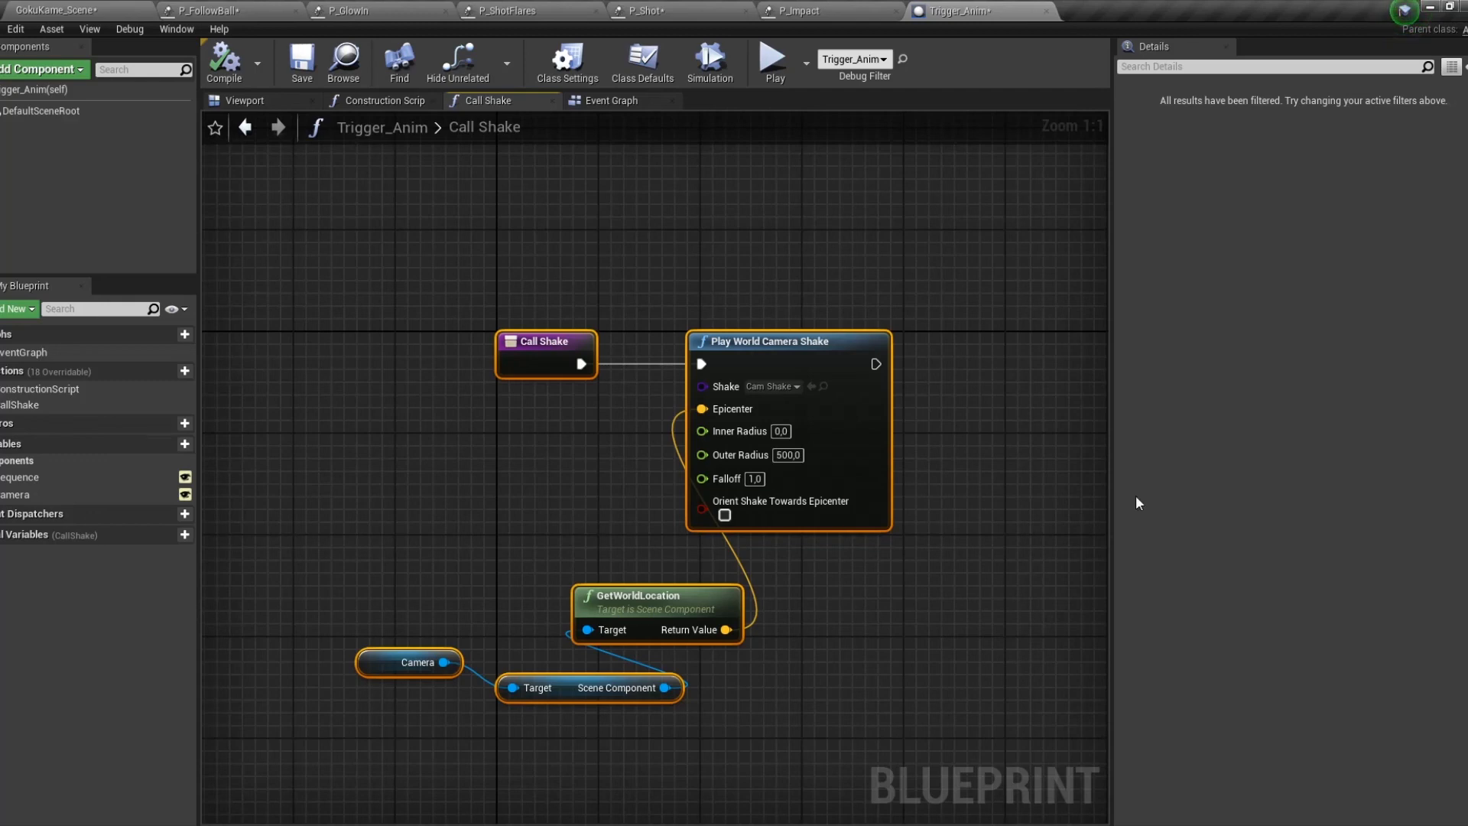
{"action": "left_click_drag", "start_coordinate": [946, 535], "coordinate": [856, 267]}
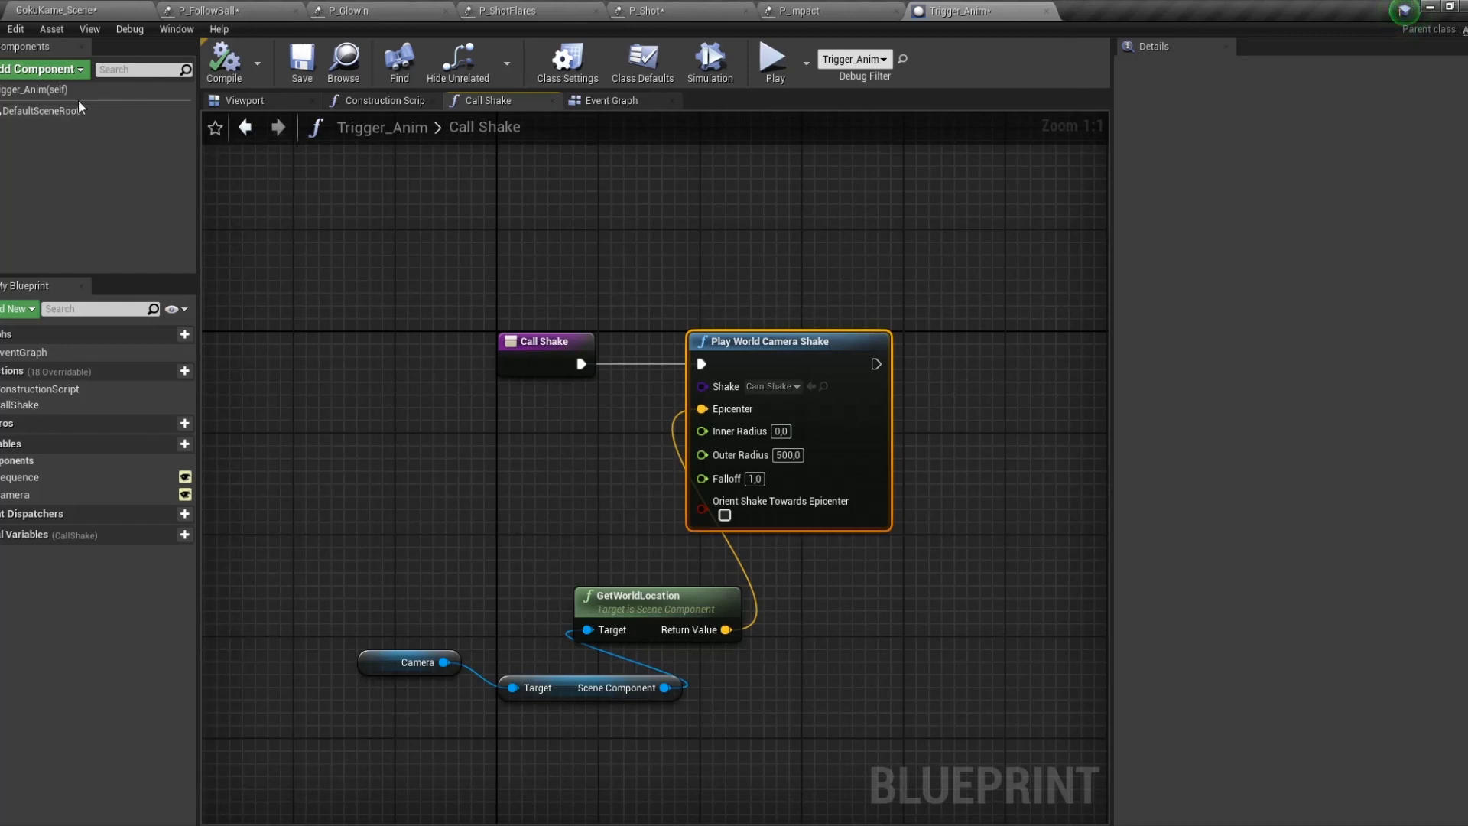
{"action": "left_click", "coordinate": [367, 102]}
{"action": "left_click", "coordinate": [603, 100]}
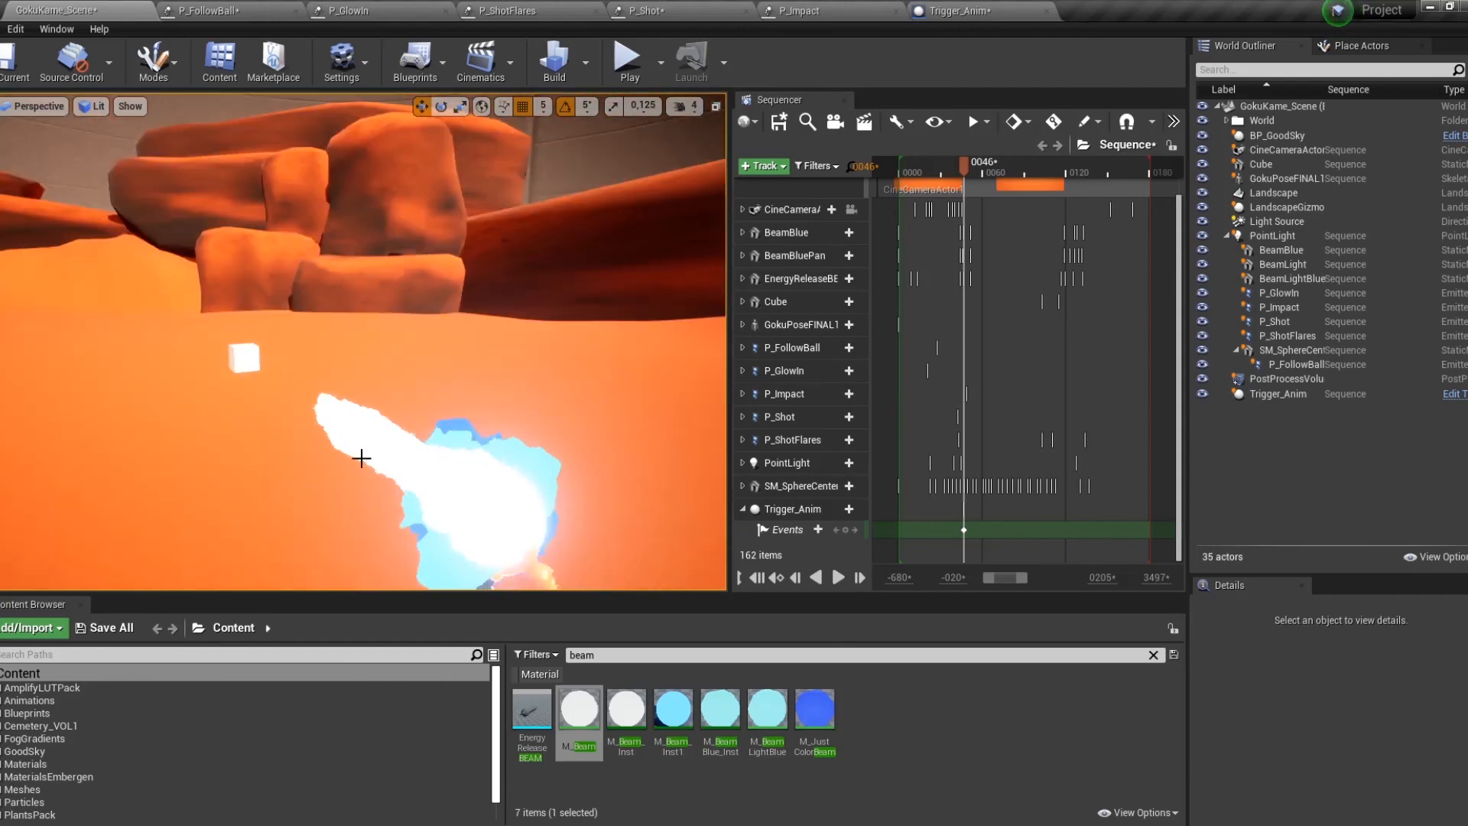
Rewind the GokuKame_Scene sequence from the Trigger_Anim event key to its beginning.
{"action": "left_click_drag", "start_coordinate": [960, 153], "coordinate": [898, 168]}
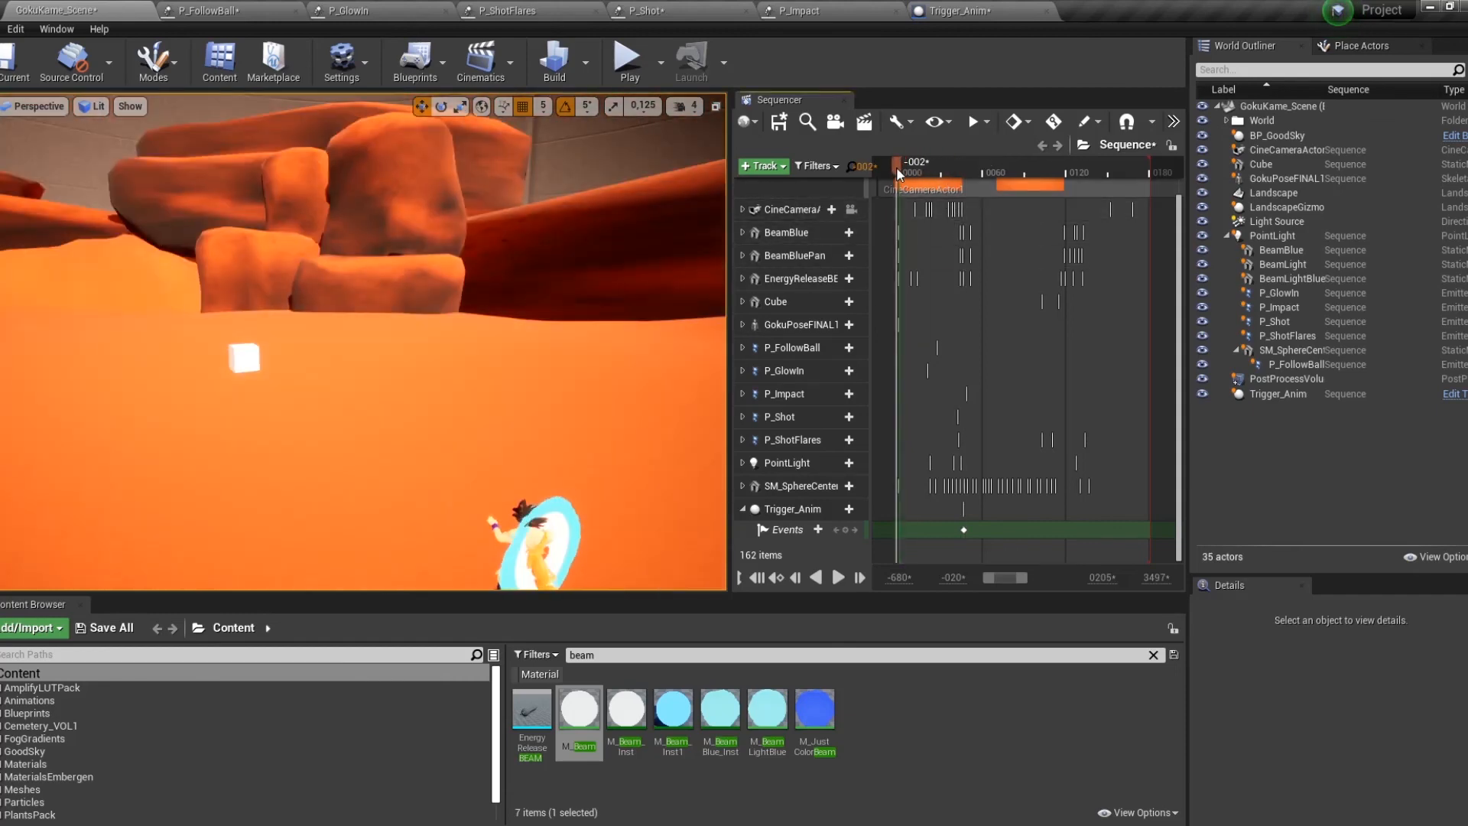